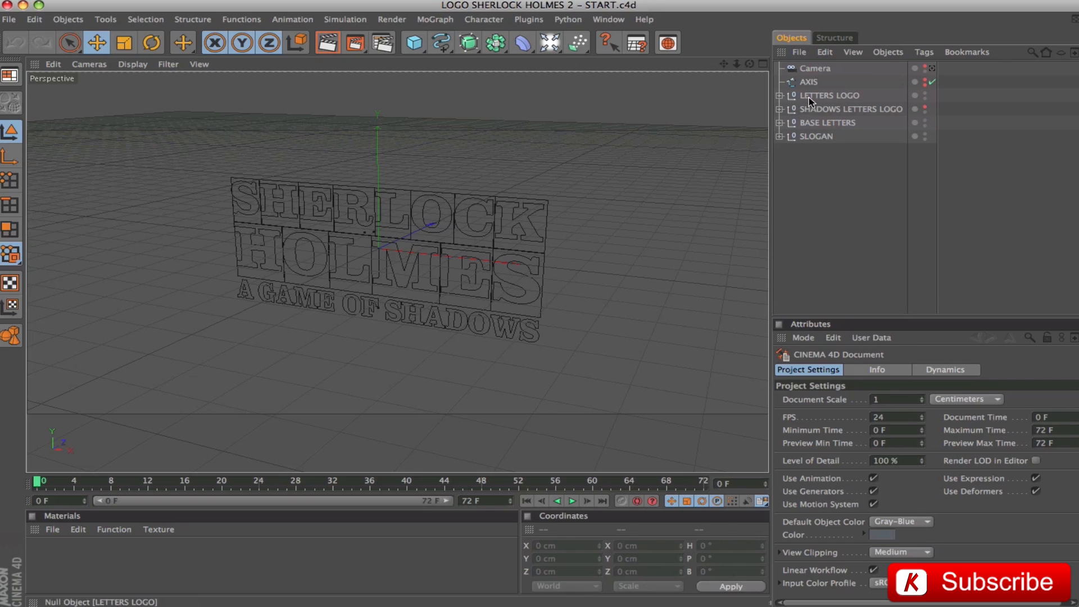
- Select the LETTERS LOGO, BASE LETTERS and SLOGAN groups in turn to examine which logo splines each one holds
left_click(827, 95)
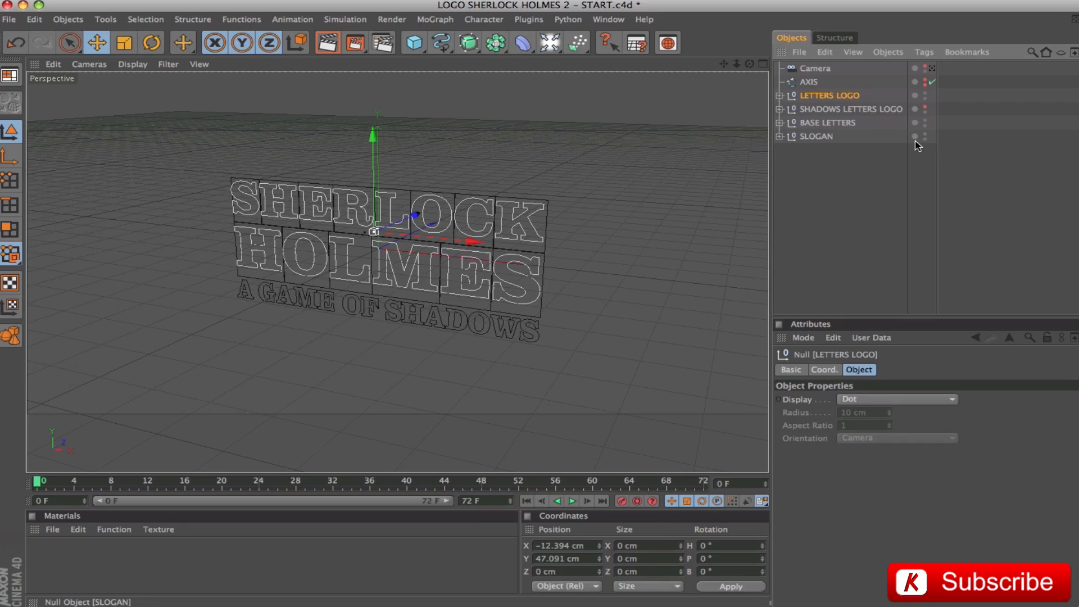
left_click(796, 124)
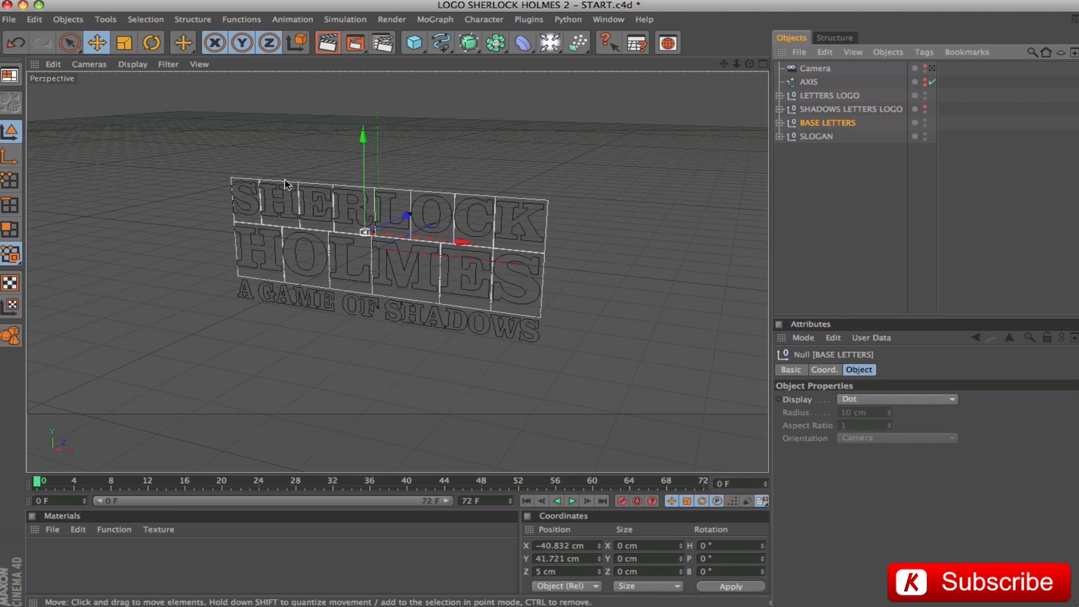
left_click(814, 140)
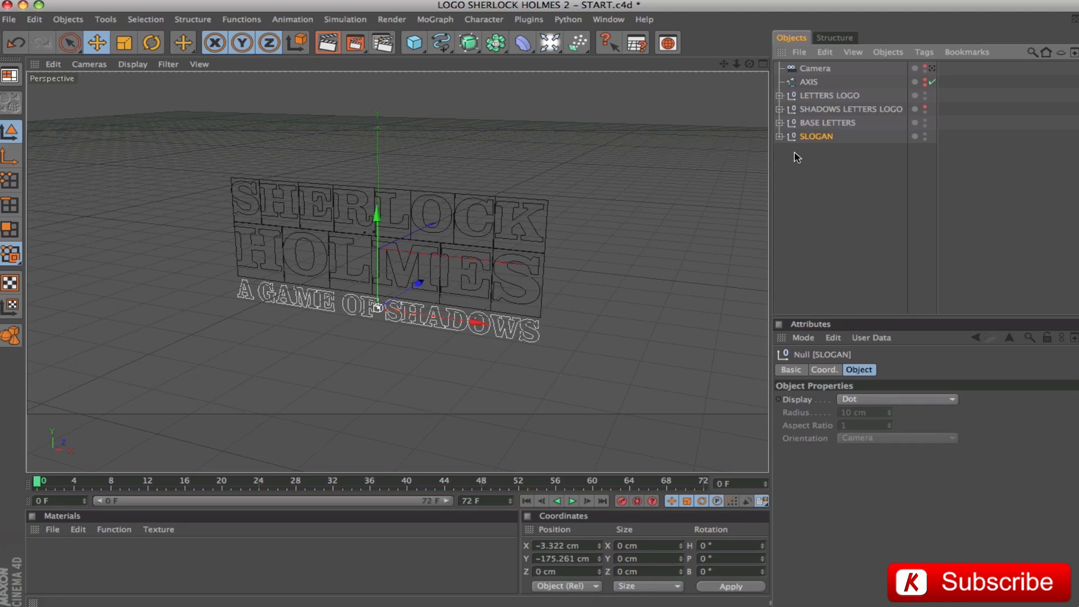
- Expand the SLOGAN group, check several of its individual letter splines, and collapse the group again
left_click(779, 136)
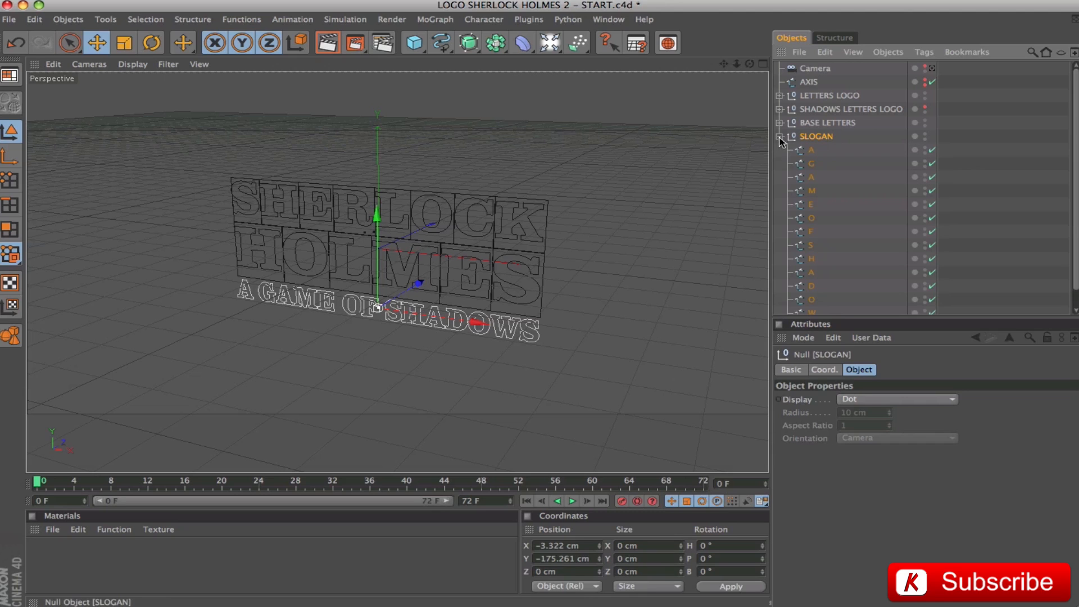
left_click(806, 150)
left_click(809, 178)
left_click(808, 218)
left_click(806, 231)
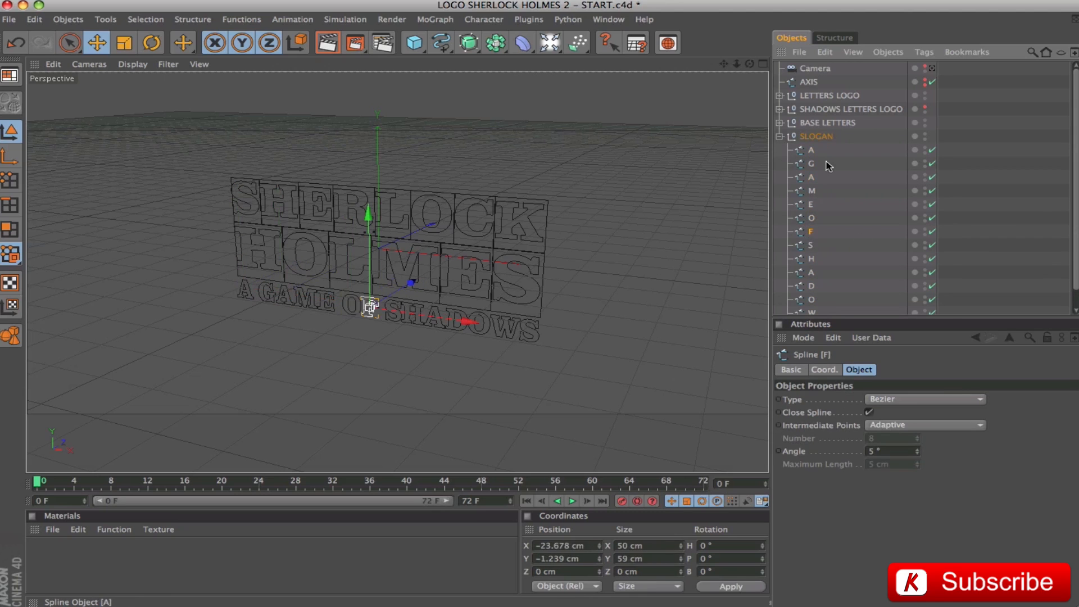
left_click(780, 137)
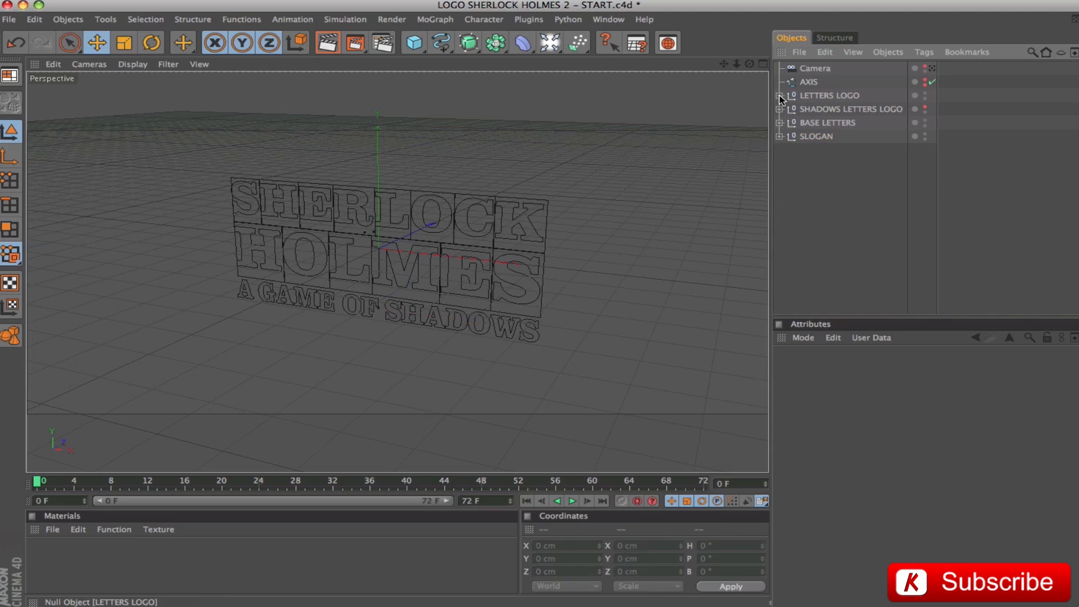
- Look inside the LETTERS LOGO group, collapse it, and select the SHADOWS LETTERS LOGO group
left_click(779, 96)
left_click(779, 95)
left_click(826, 111)
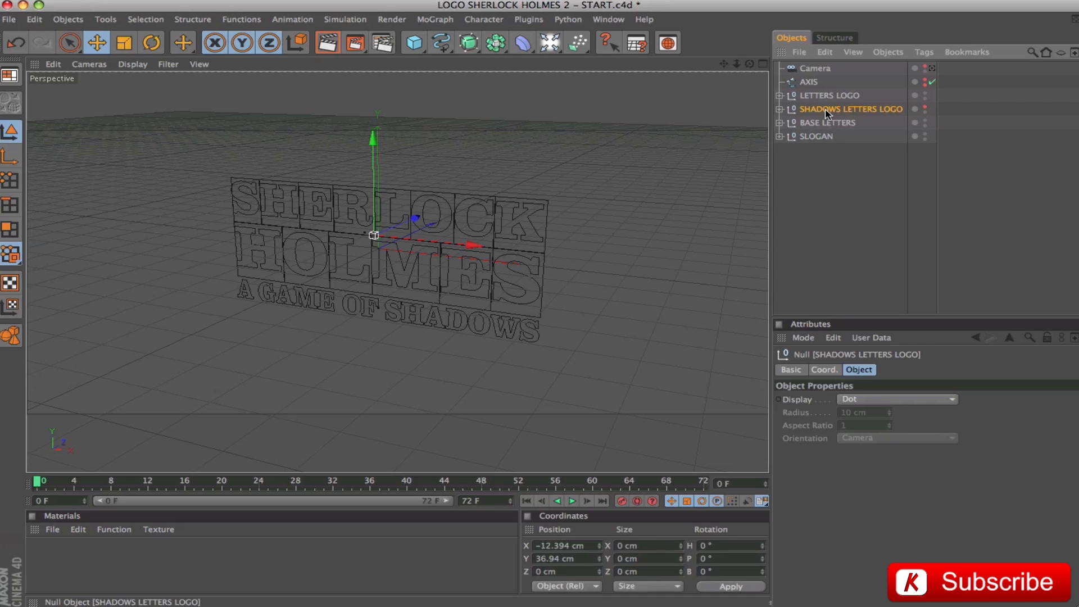
- Switch to point editing and activate the Bezier spline tool
left_click(11, 180)
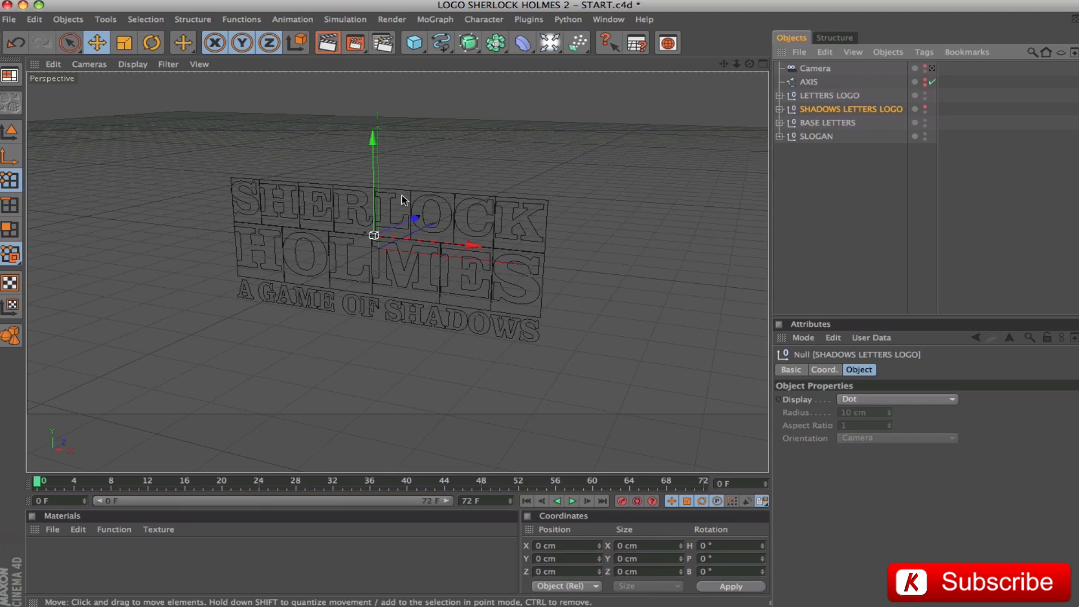
left_click_drag(441, 42, 543, 65)
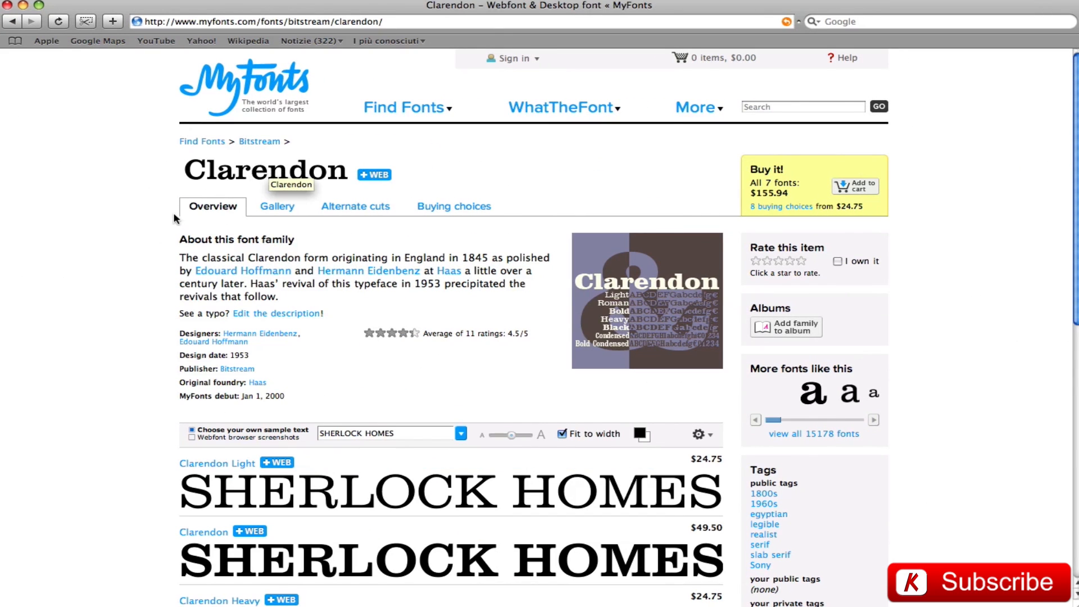
- Examine the Clarendon font styles with the SHERLOCK HOMES sample text on the MyFonts page in the browser
left_click_drag(1076, 231, 1075, 416)
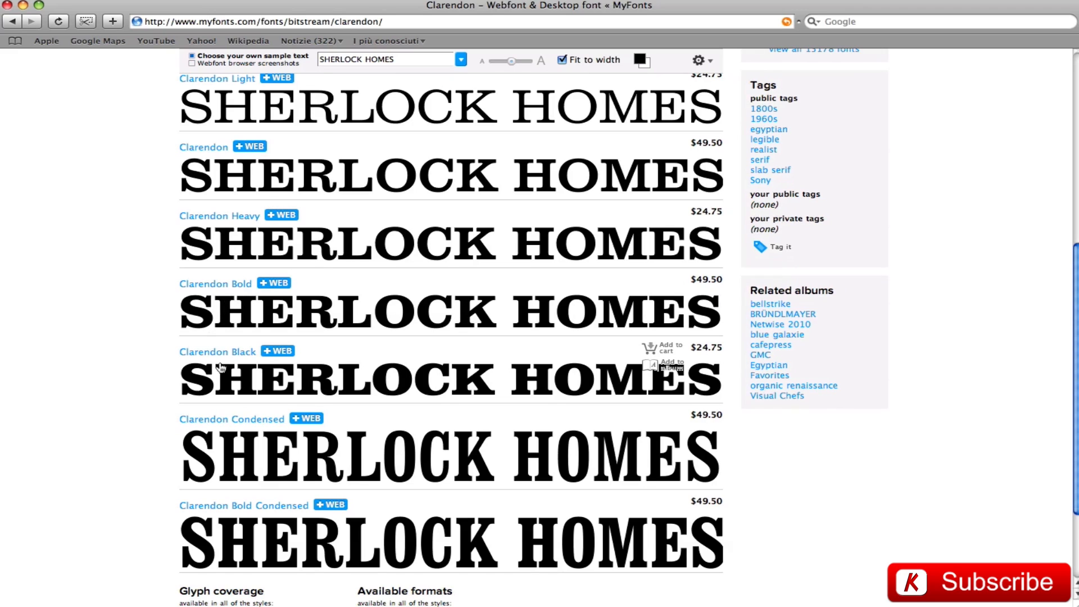
mouse_move(643, 414)
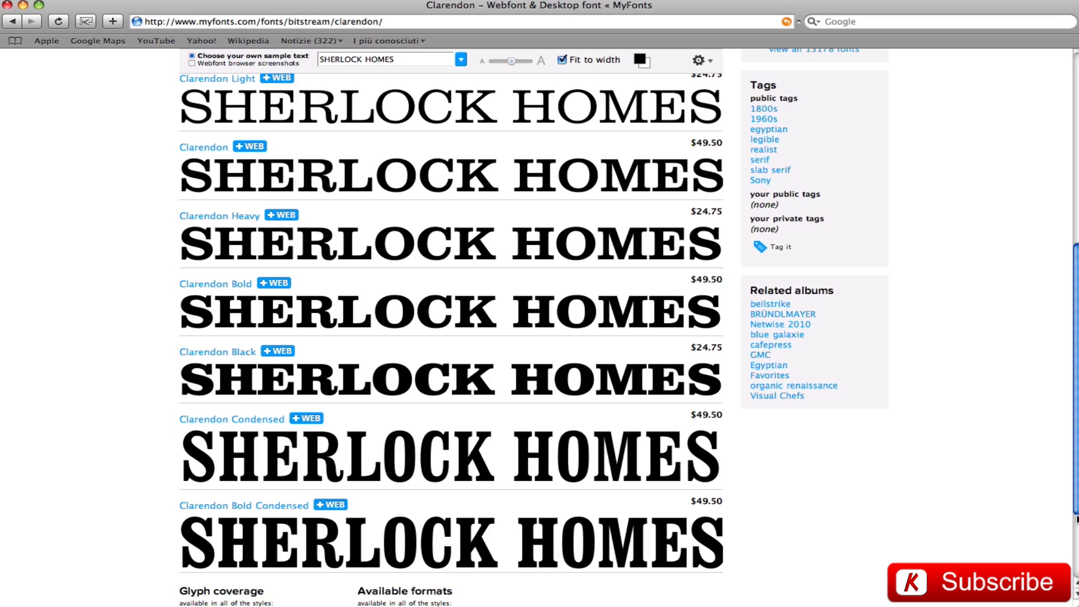
scroll(1076, 519, "down", 3)
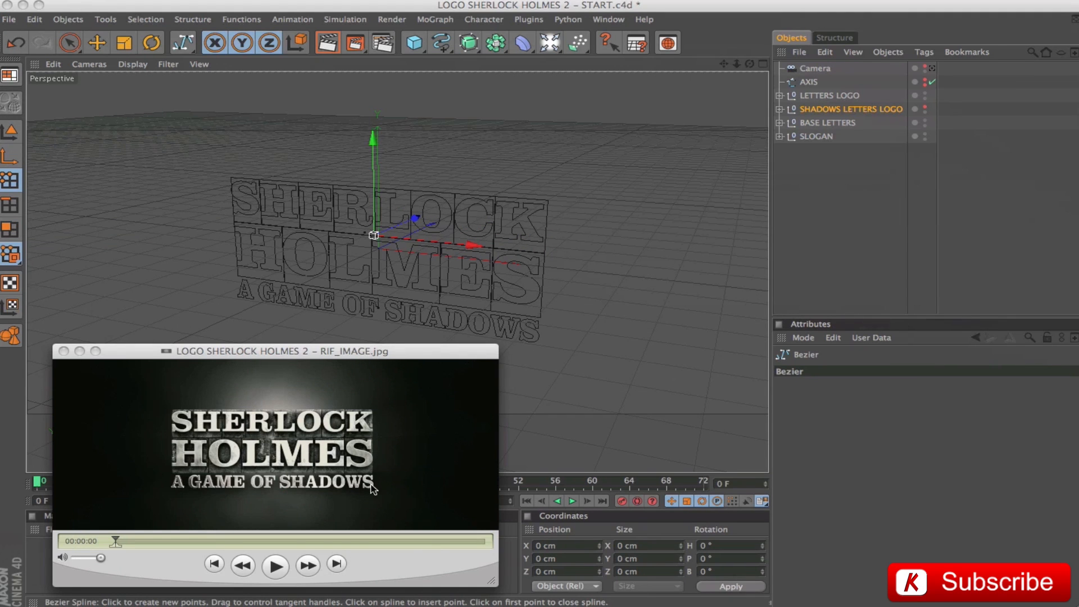
- Back in Cinema 4D, put away the RIF_IMAGE.jpg reference window and bring up the NURBS generators
left_click(135, 352)
double_click(135, 350)
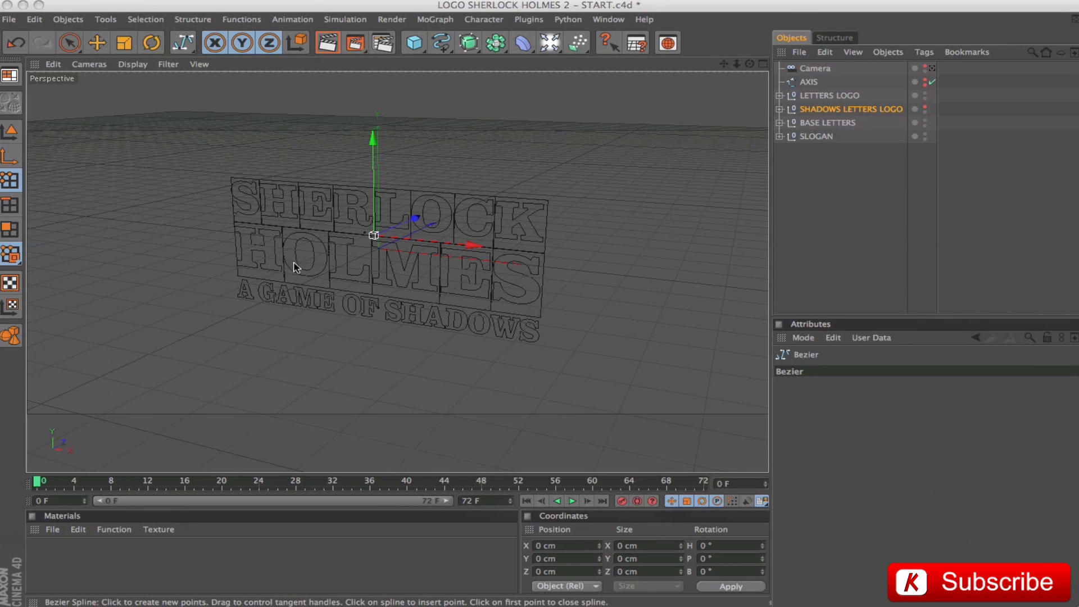
left_click_drag(465, 44, 466, 99)
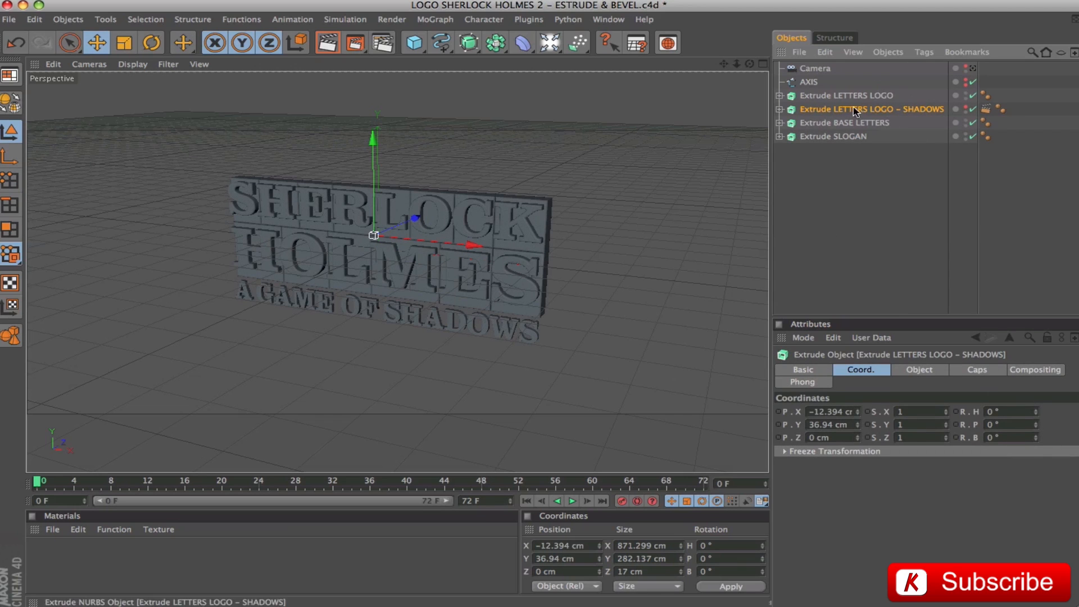
- Examine the extrusion movement and the caps and rounding settings of the Extrude LETTERS LOGO object
left_click(837, 99)
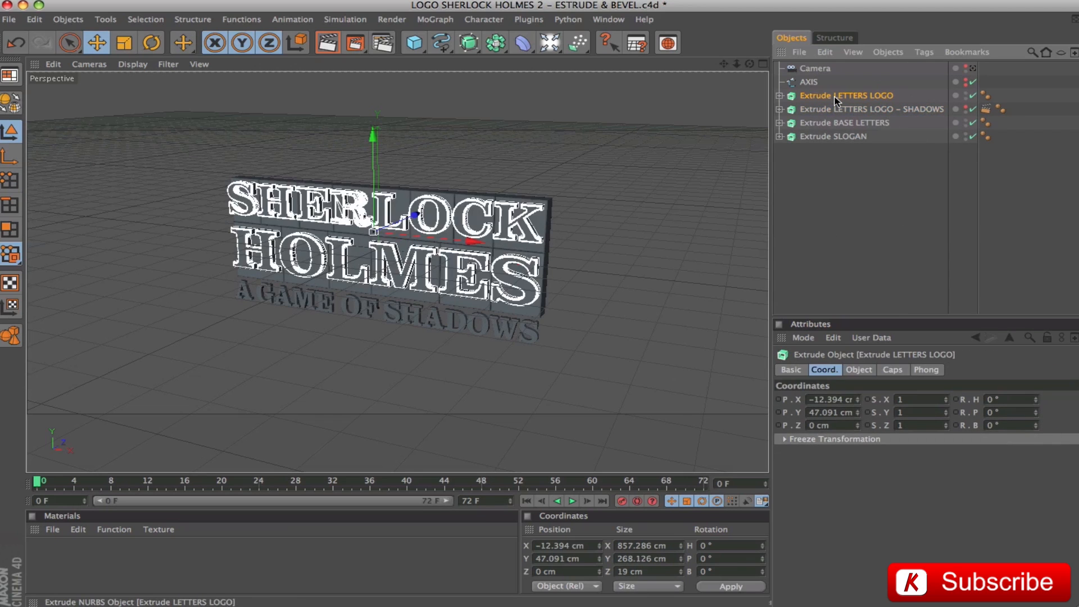
left_click(858, 371)
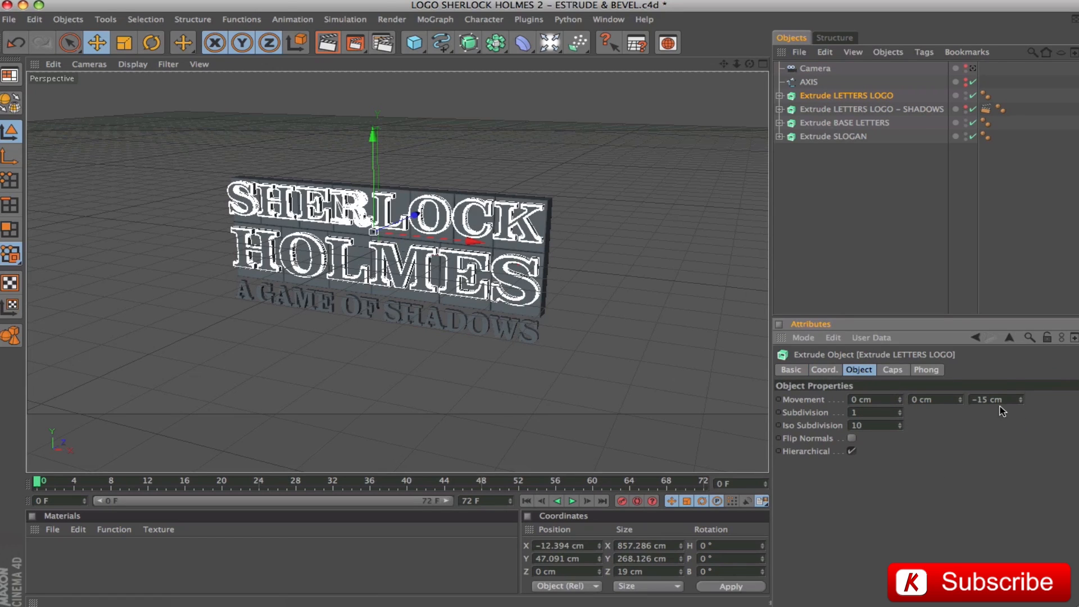
left_click_drag(1005, 402, 964, 401)
left_click(890, 371)
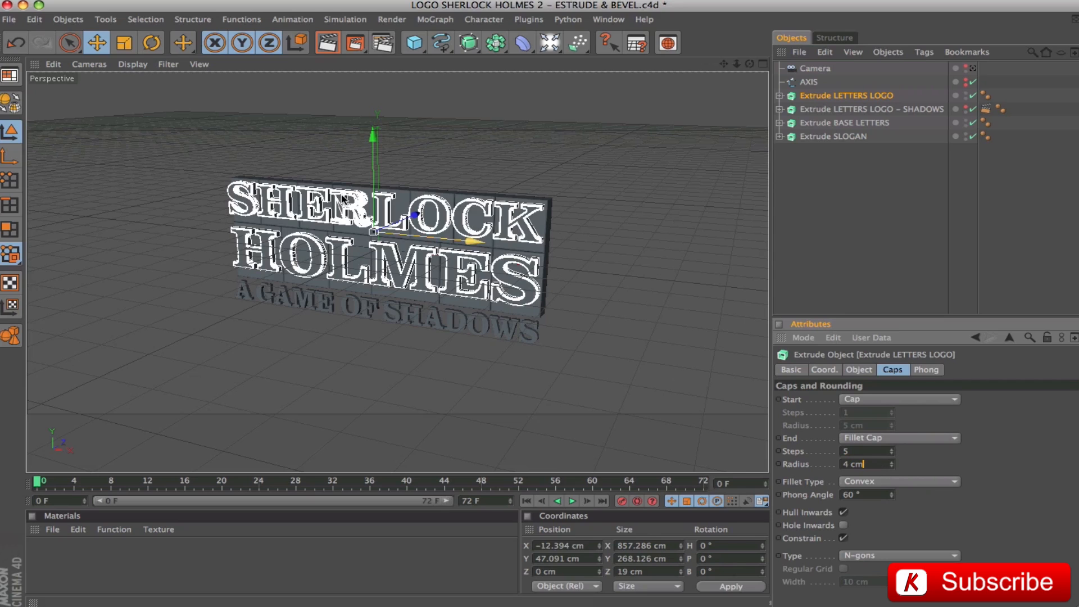
left_click(843, 538)
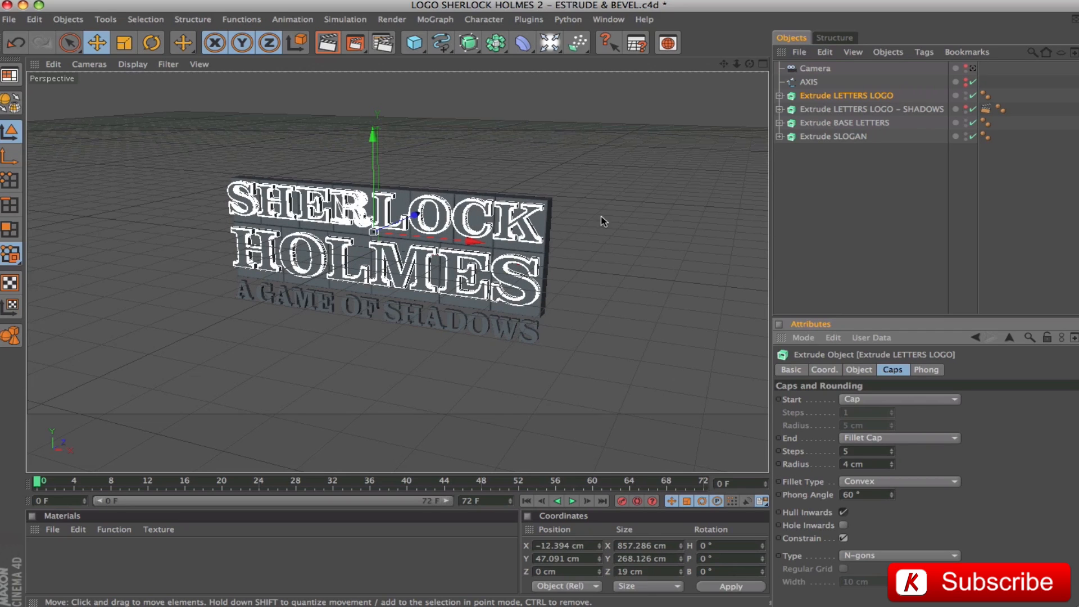
- Check the fillet caps and the extrusion movement of the Extrude BASE LETTERS object
left_click(821, 124)
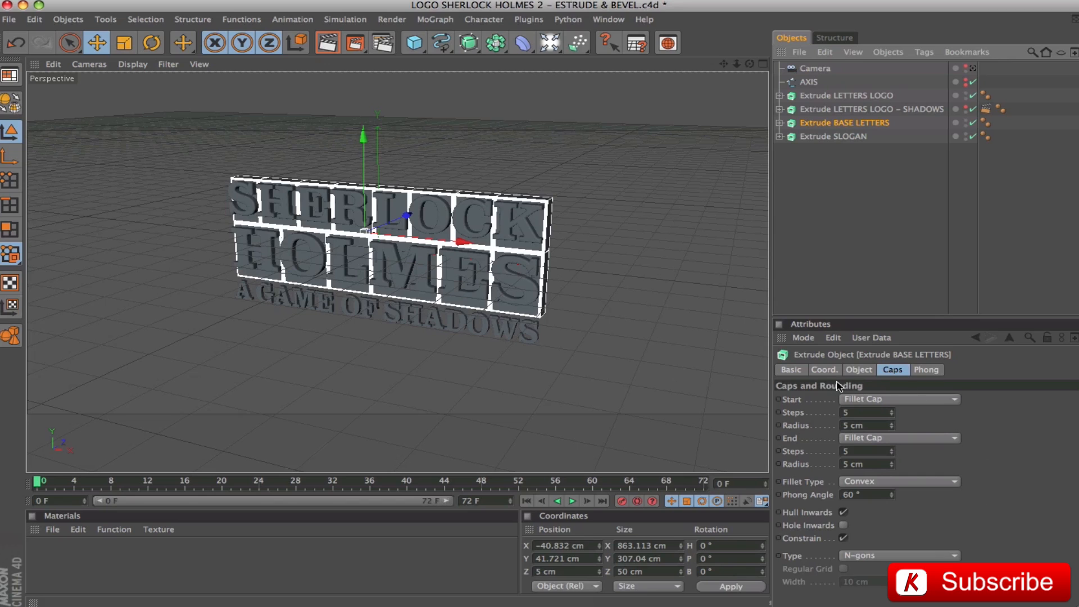
left_click(858, 370)
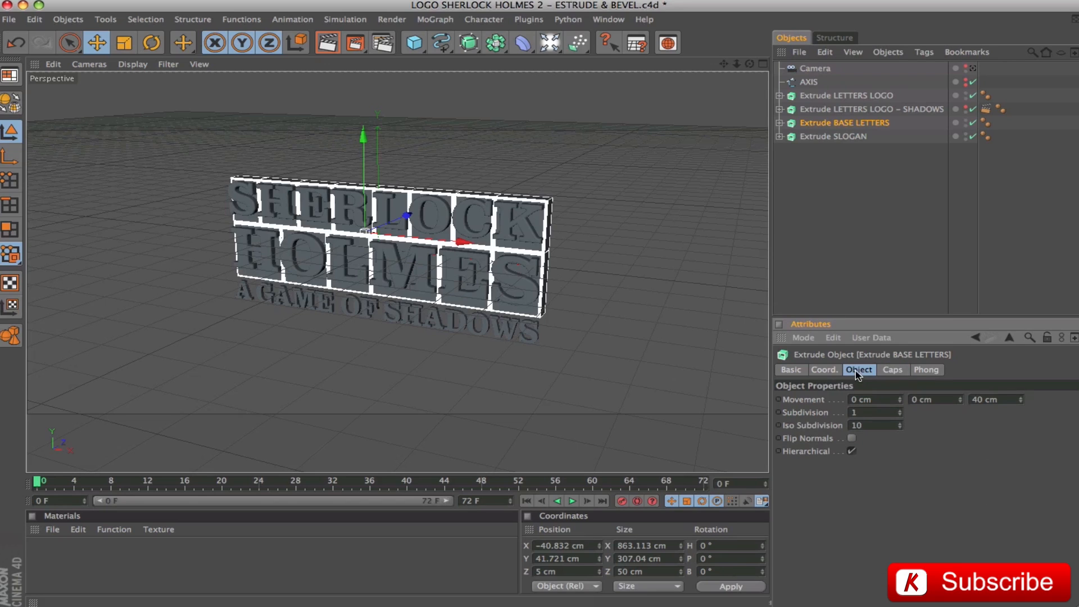
double_click(1005, 397)
- Examine the extrusion movement and cap fillets of the Extrude SLOGAN object, and deselect it
left_click(820, 137)
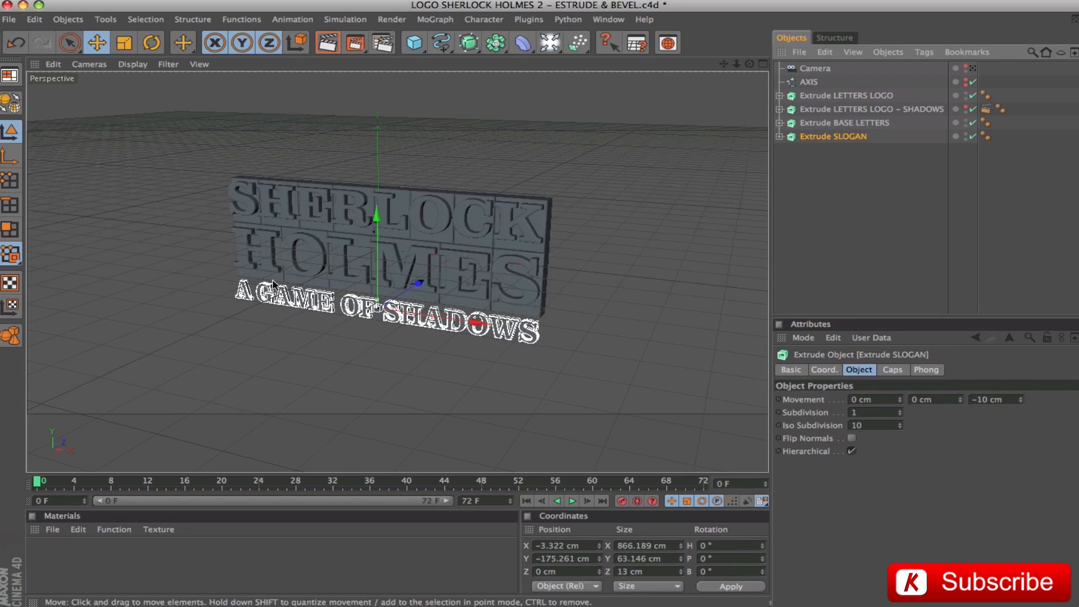
left_click(1007, 400)
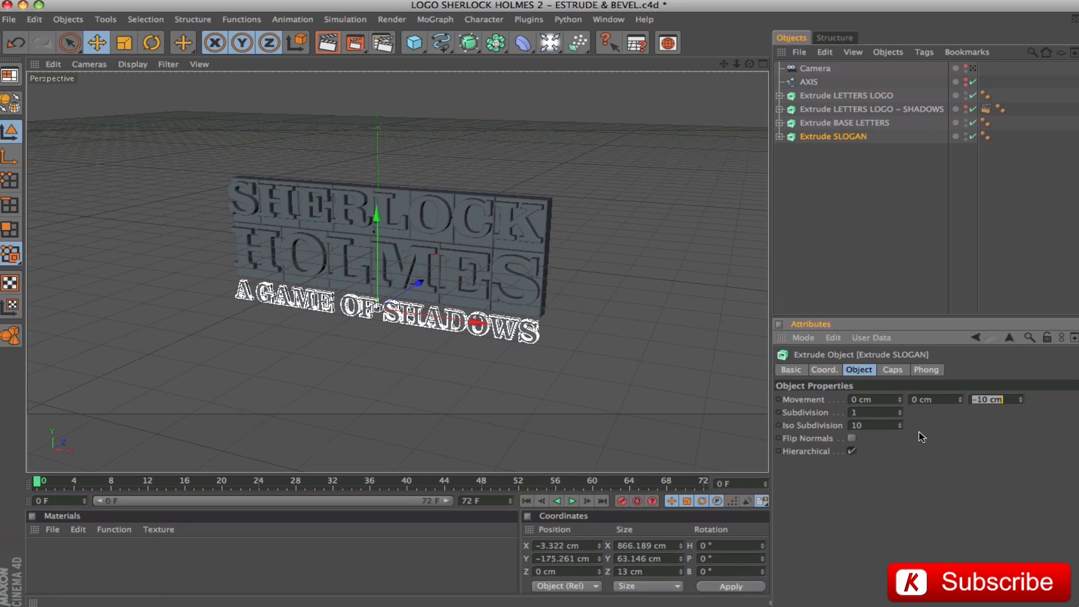
left_click(900, 373)
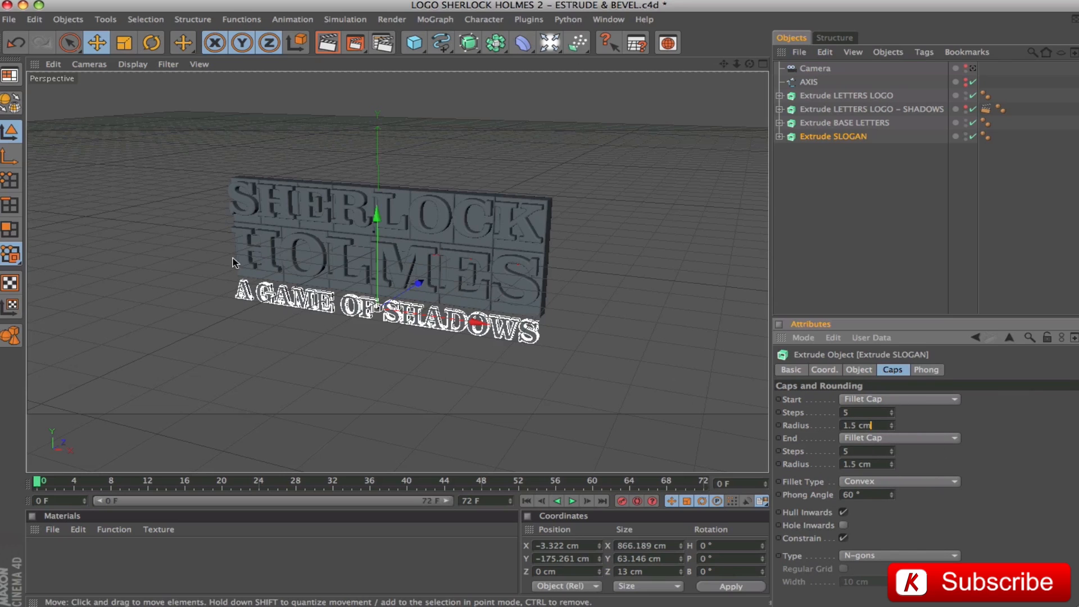
left_click(844, 217)
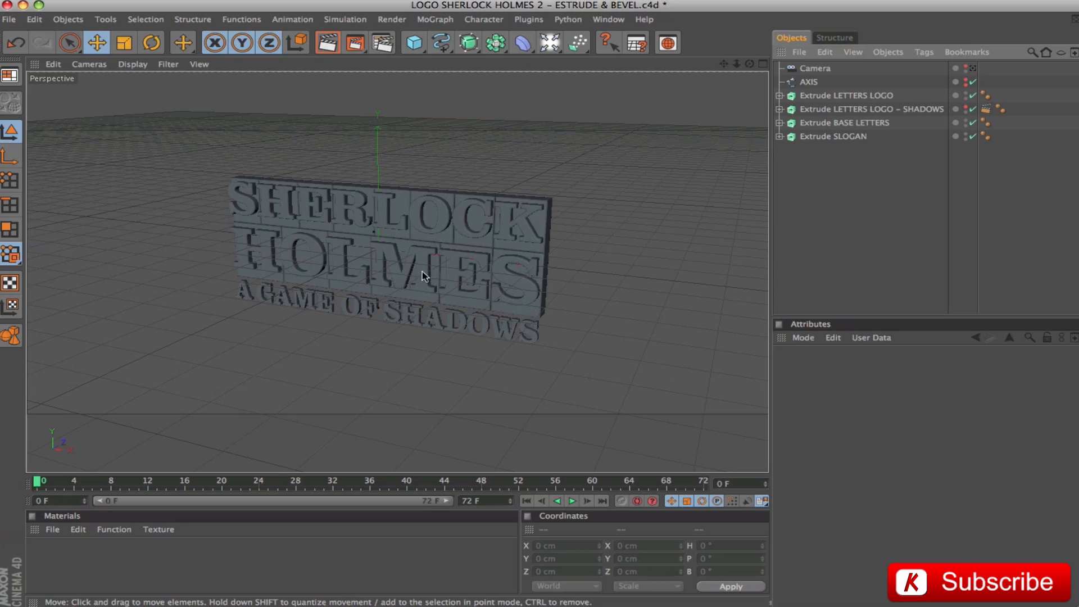
- Inspect the FRONTAL AREA light in the lights scene by making it visible in the viewport and hiding it again
left_click(549, 47)
left_click(530, 63)
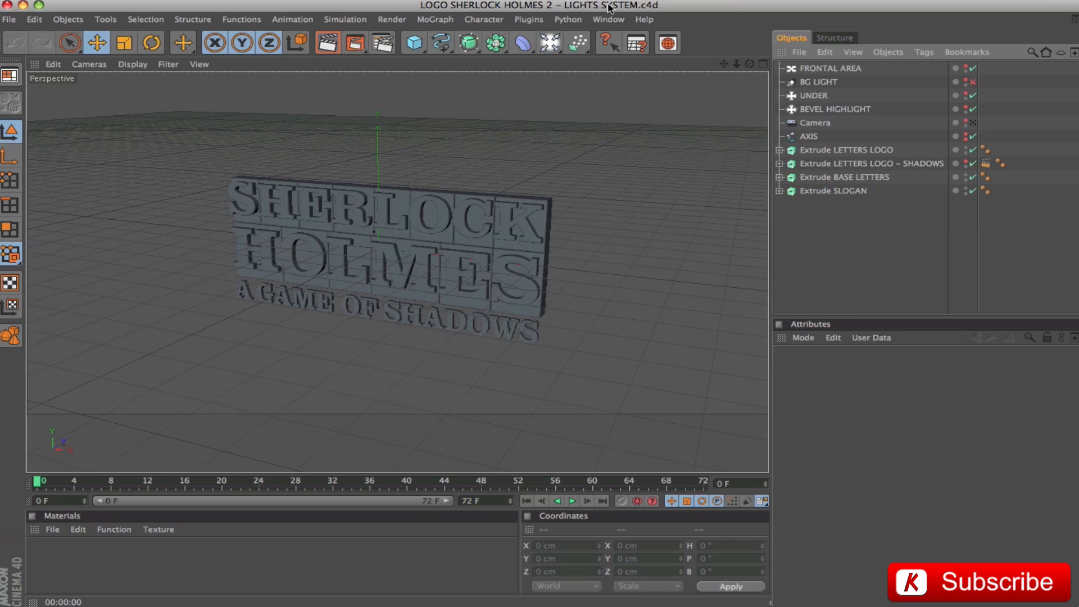
left_click(834, 67)
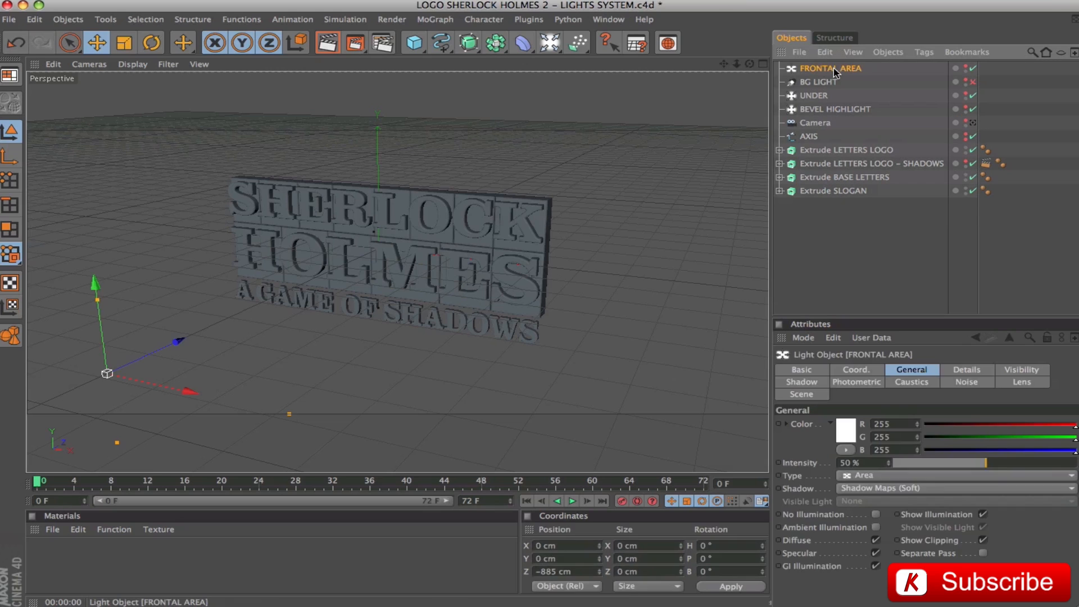
left_click(968, 69)
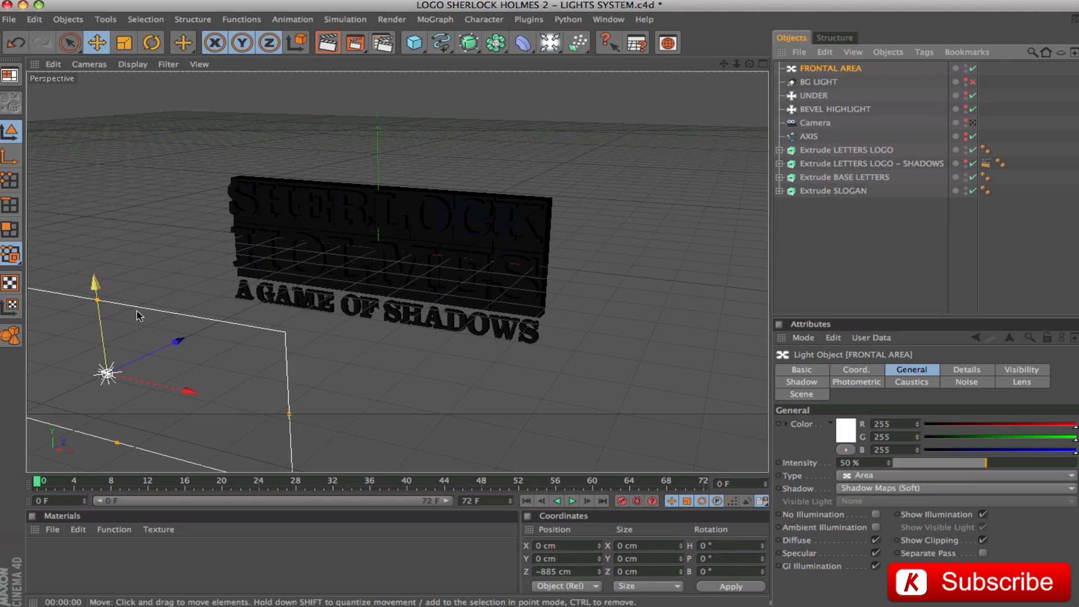
left_click(967, 65)
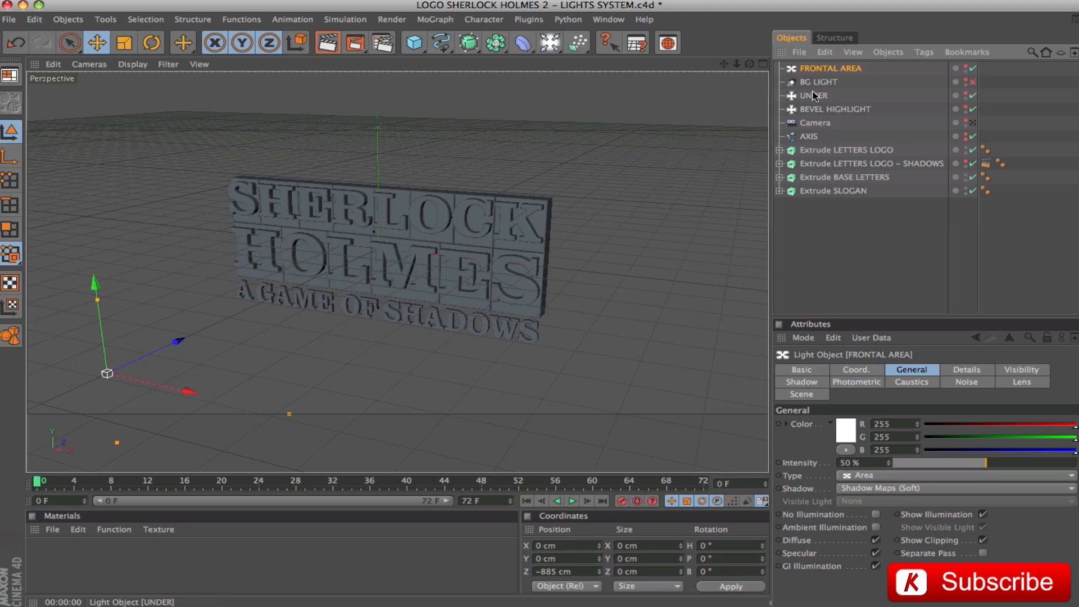
- Show and hide the UNDER and BEVEL HIGHLIGHT lights in the viewport, and render the perspective view to check the lighting
left_click(967, 94)
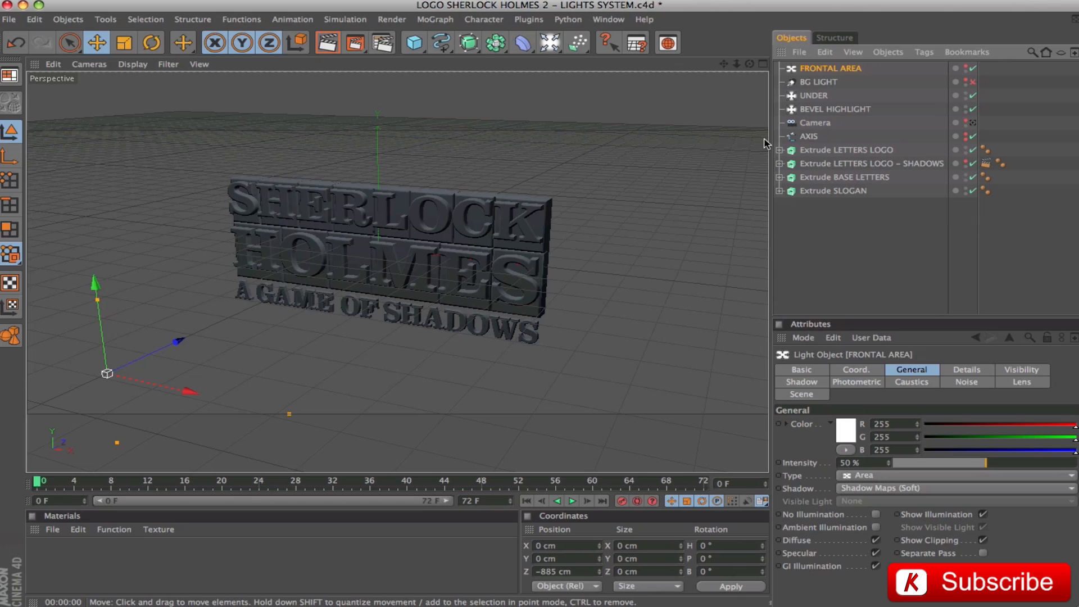
left_click(966, 93)
left_click(966, 107)
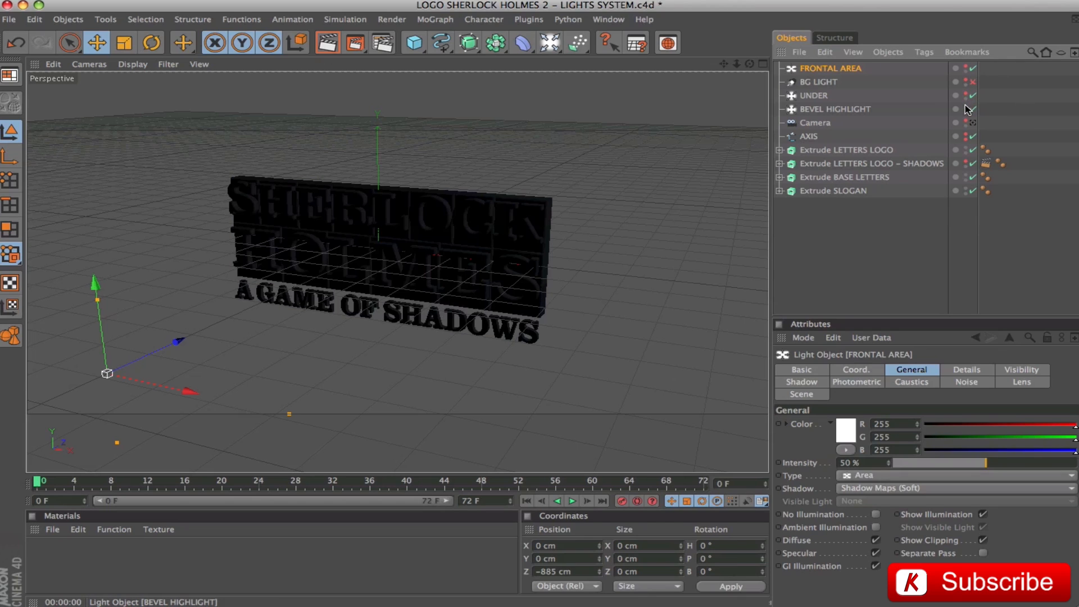
left_click(965, 107)
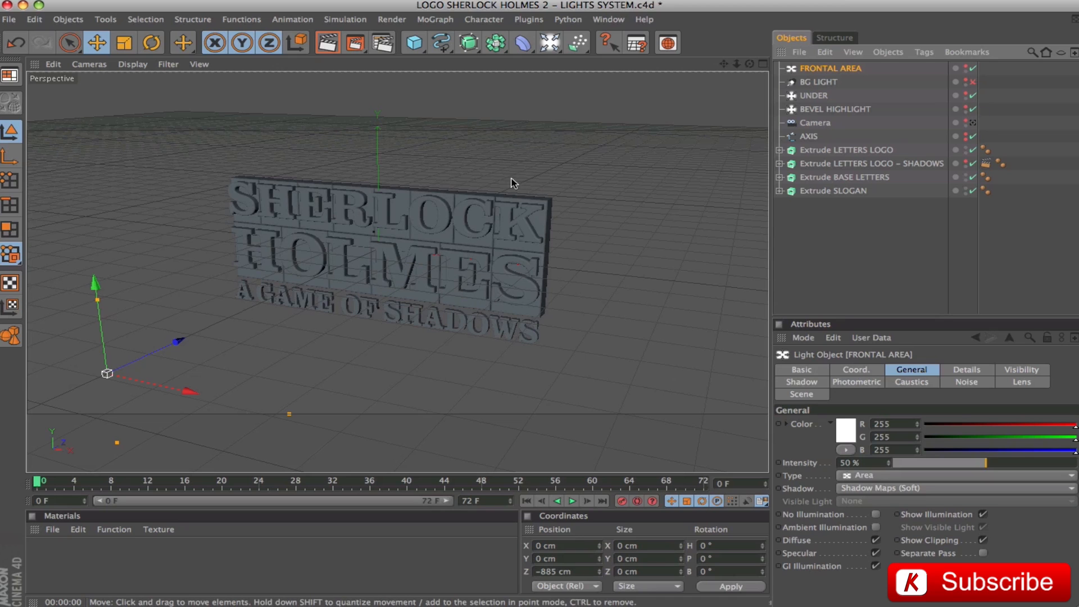
key("ctrl+r")
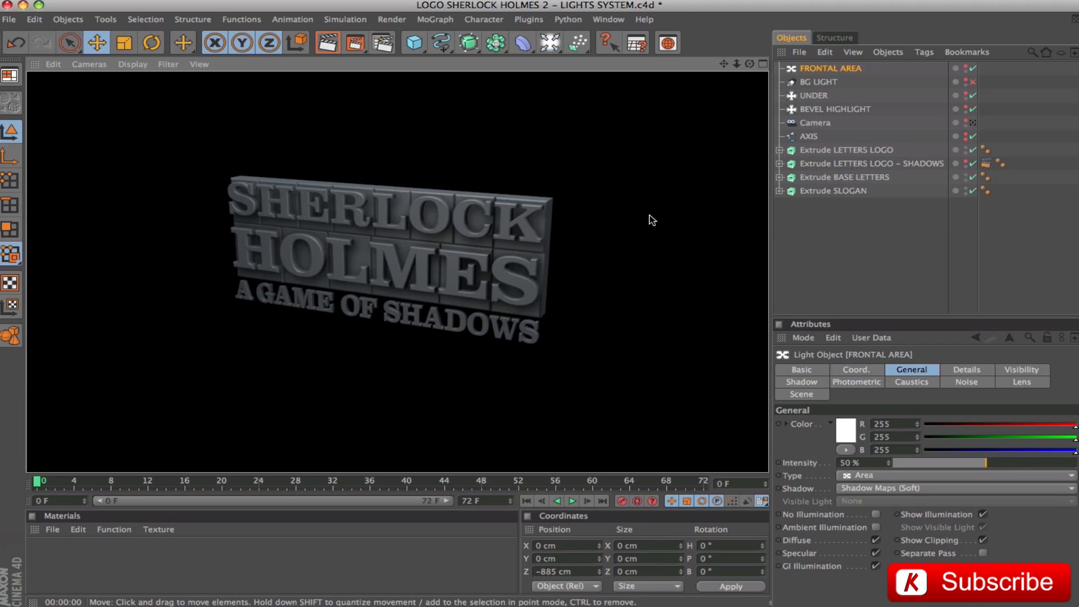
- Review the light type and shadow options of the FRONTAL AREA and UNDER lights
left_click(851, 69)
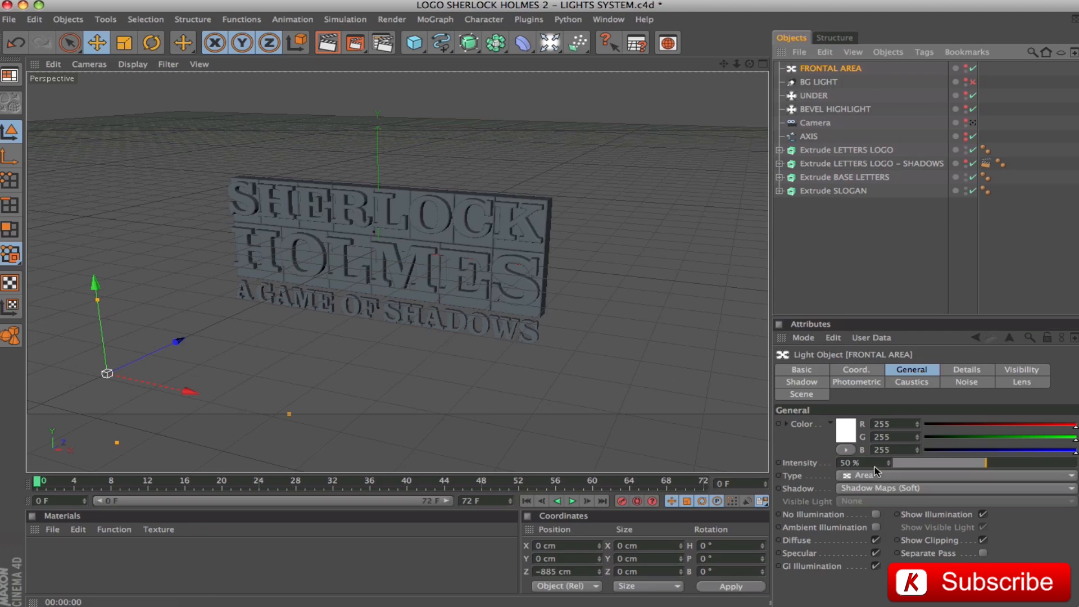
left_click(869, 489)
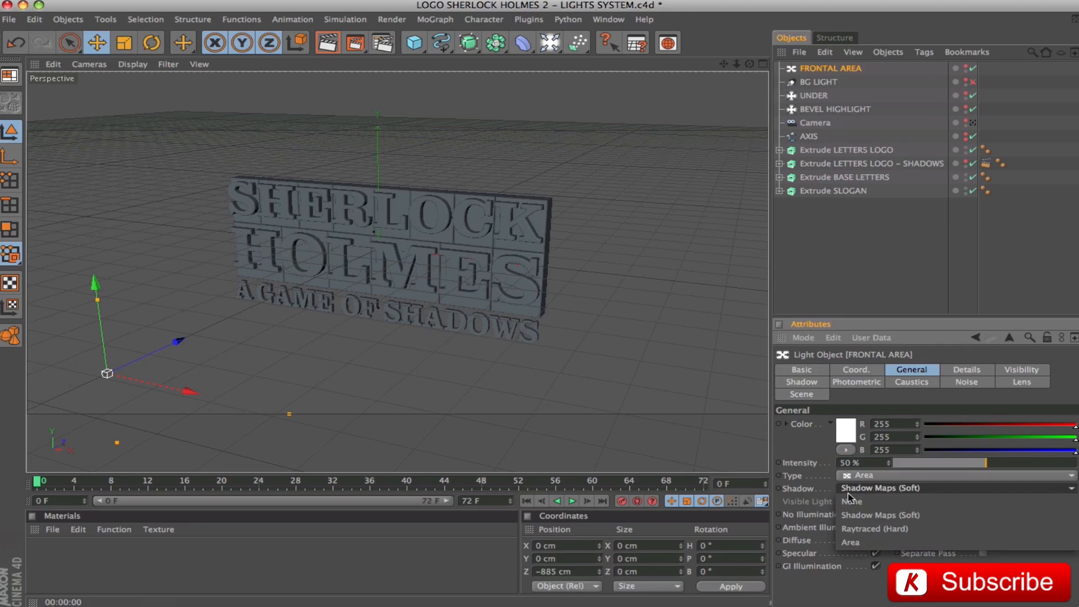
left_click(815, 97)
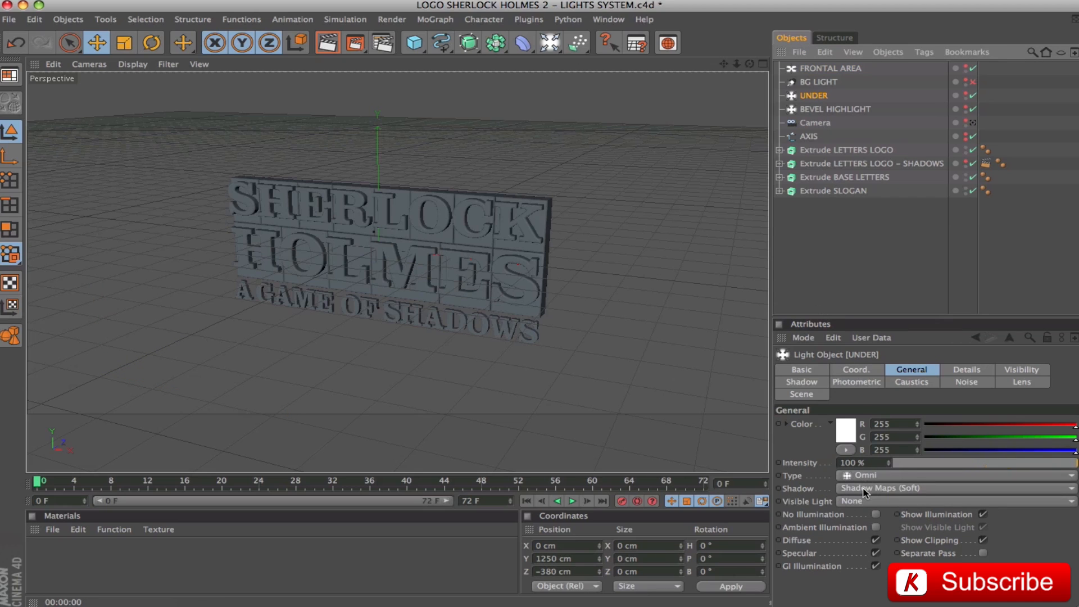
- Inspect the position of the BEVEL HIGHLIGHT light in a maximized top view
left_click(818, 112)
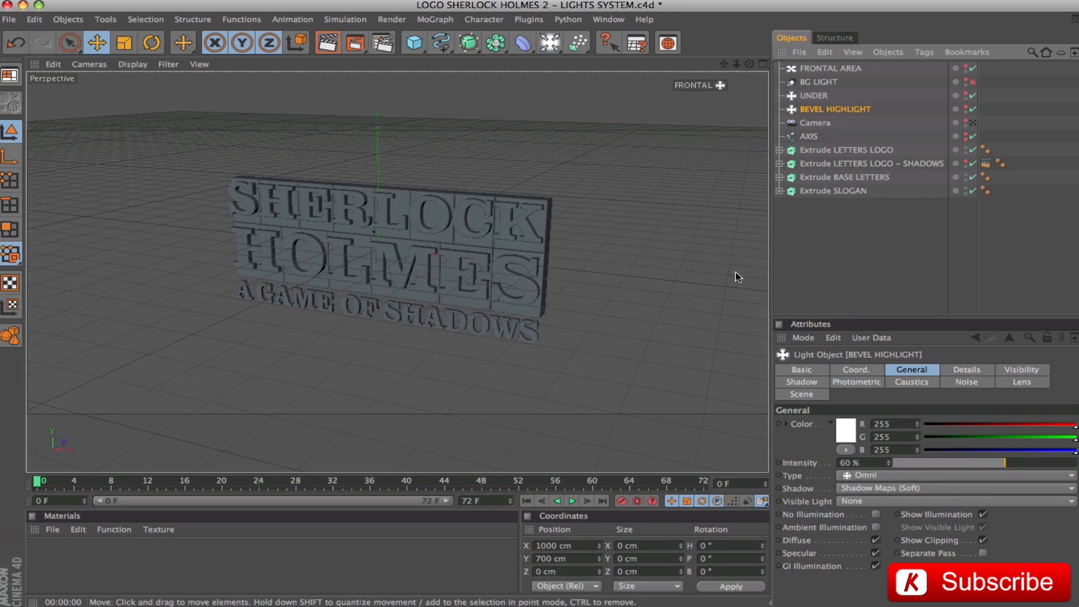
left_click(762, 64)
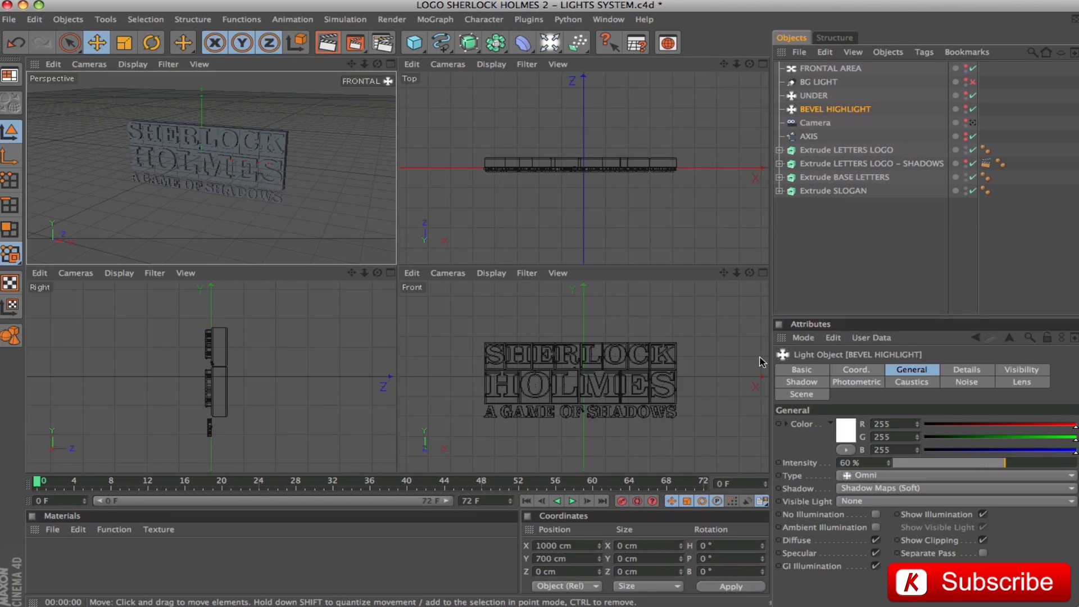
scroll(649, 152, "down", 5)
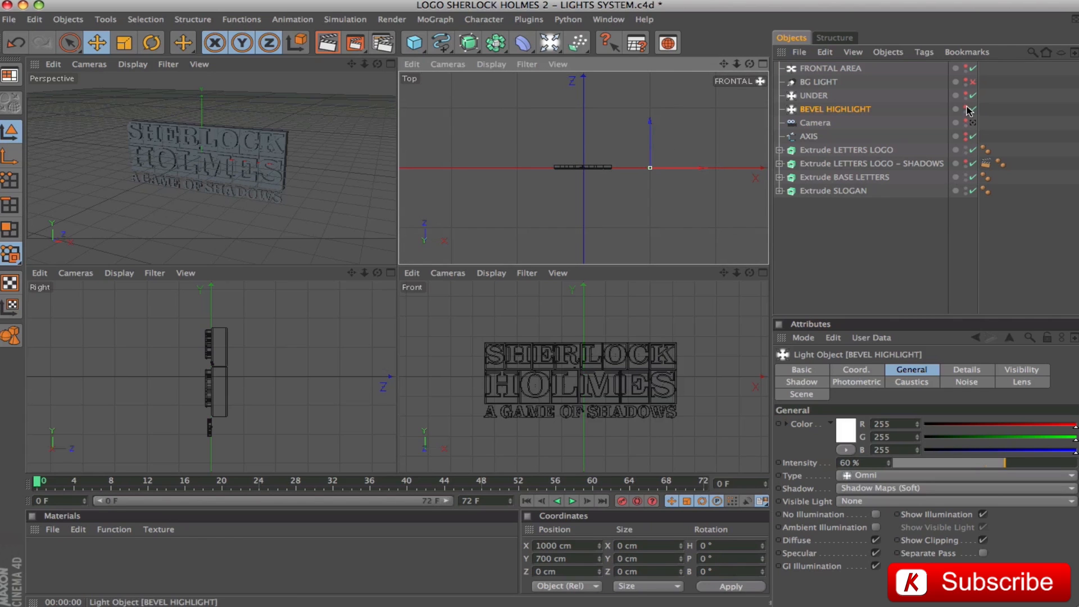
left_click(762, 64)
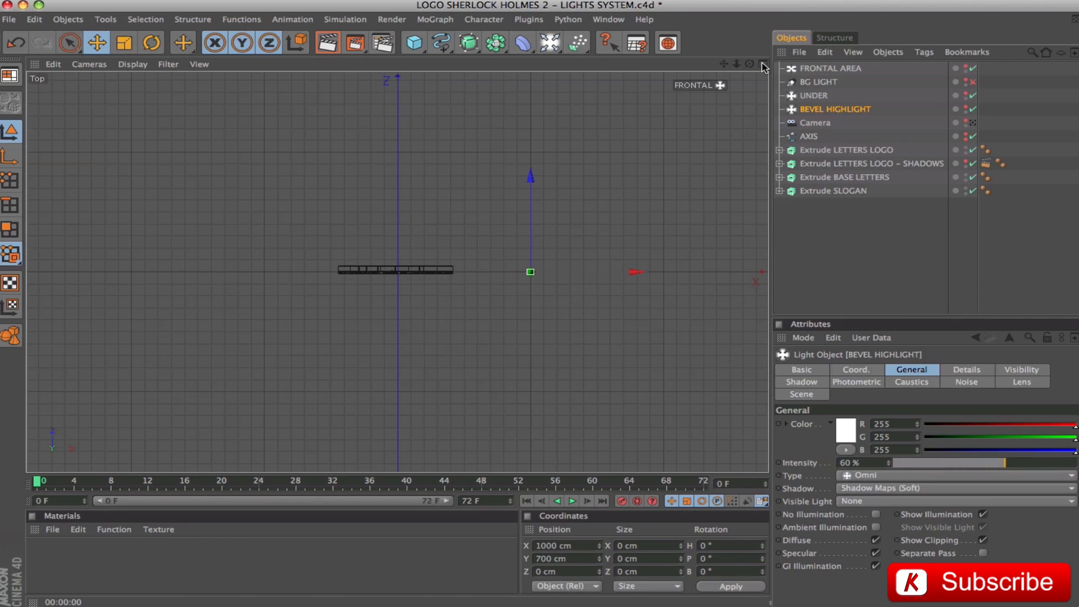
scroll(482, 407, "down", 1)
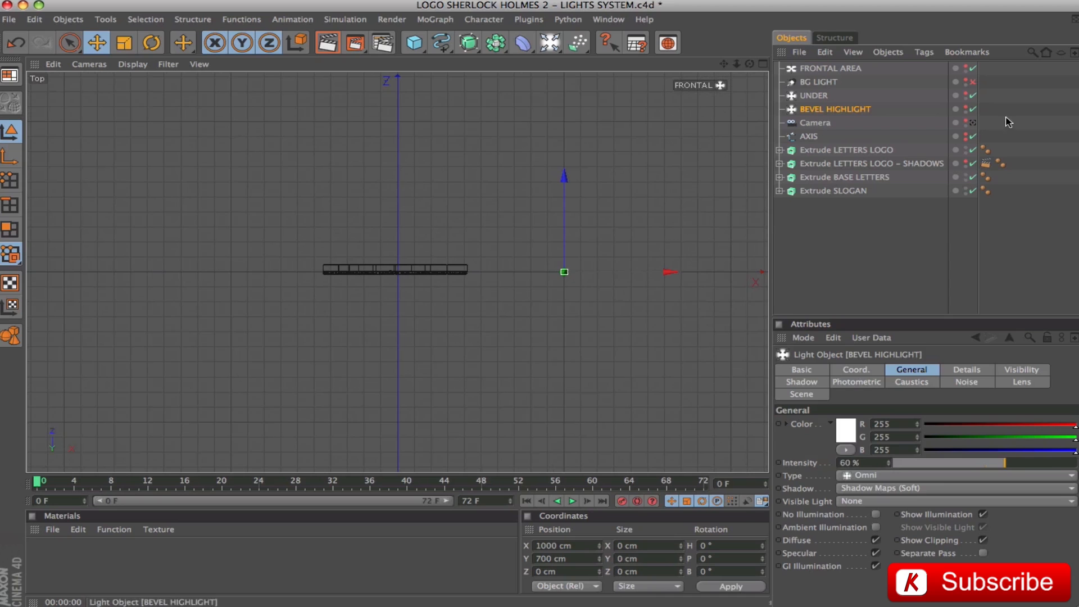
- Show the UNDER, FRONTAL AREA and BG LIGHT lights in the viewport to compare their placement from above
left_click(966, 95)
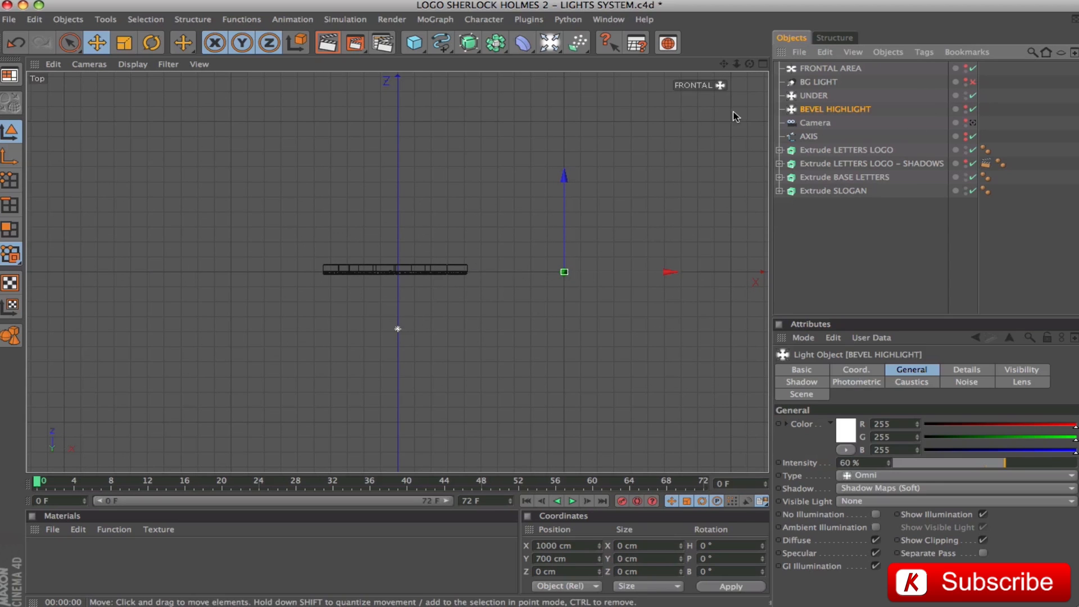
left_click(966, 68)
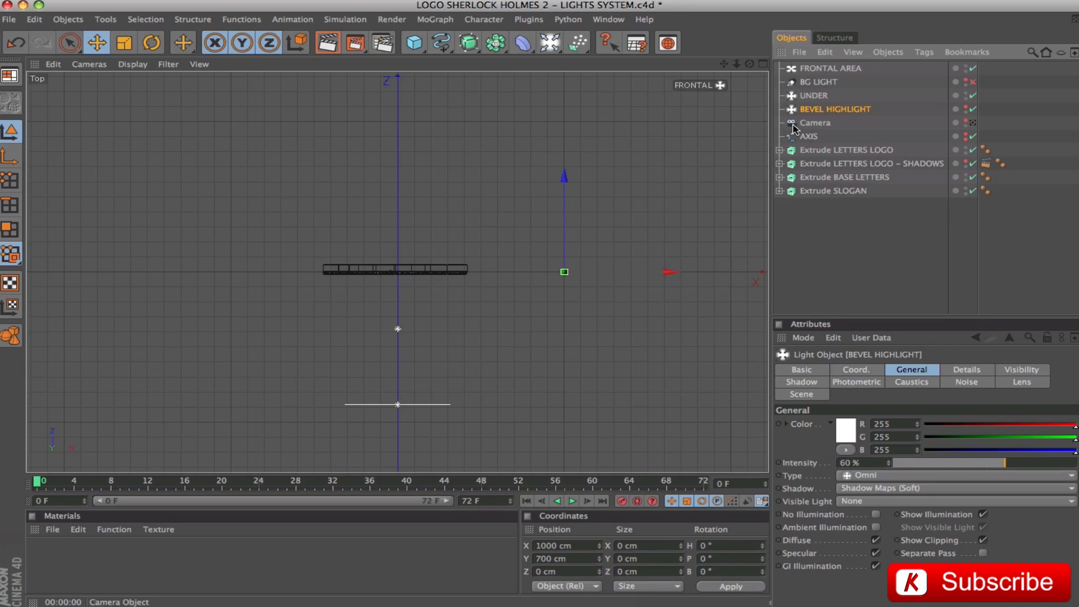
left_click(815, 84)
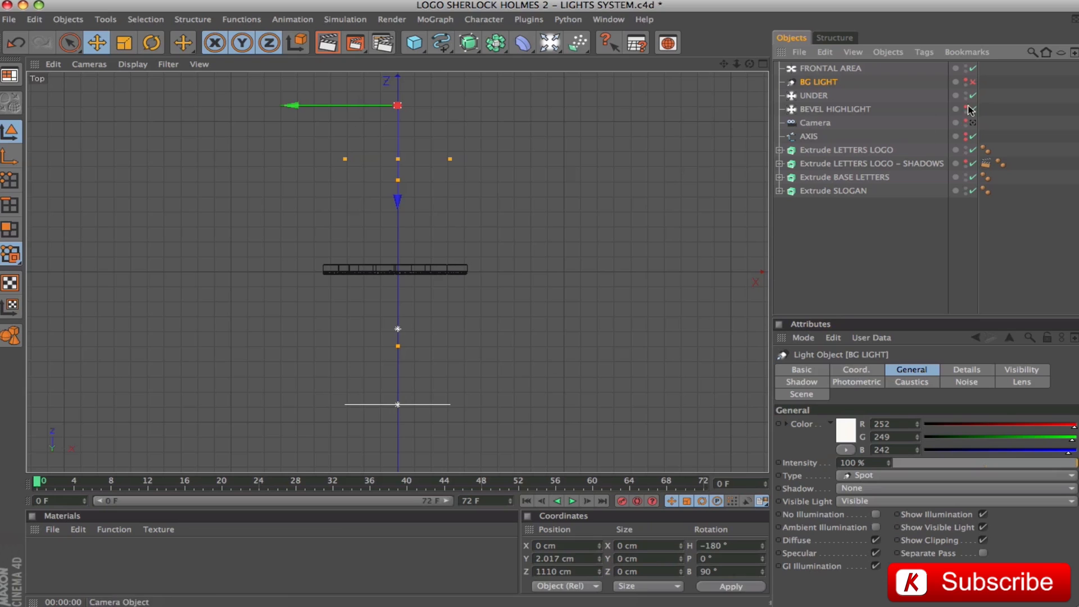
left_click(969, 83)
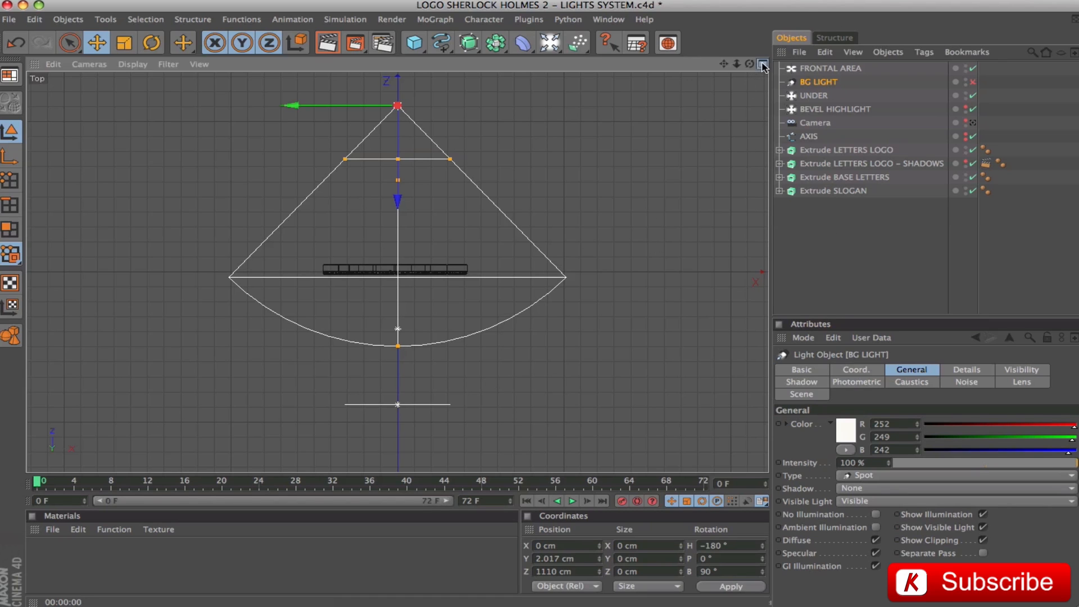
- Return to the maximized perspective view, enable BG LIGHT and render to check its glow behind the logo
middle_click(711, 296)
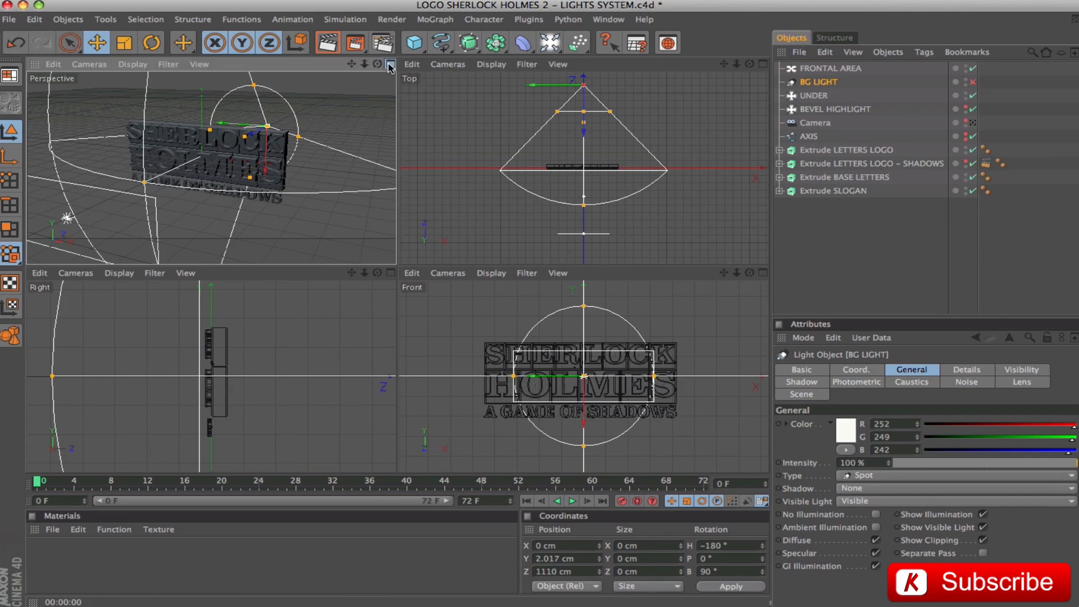
key("F1")
left_click(972, 82)
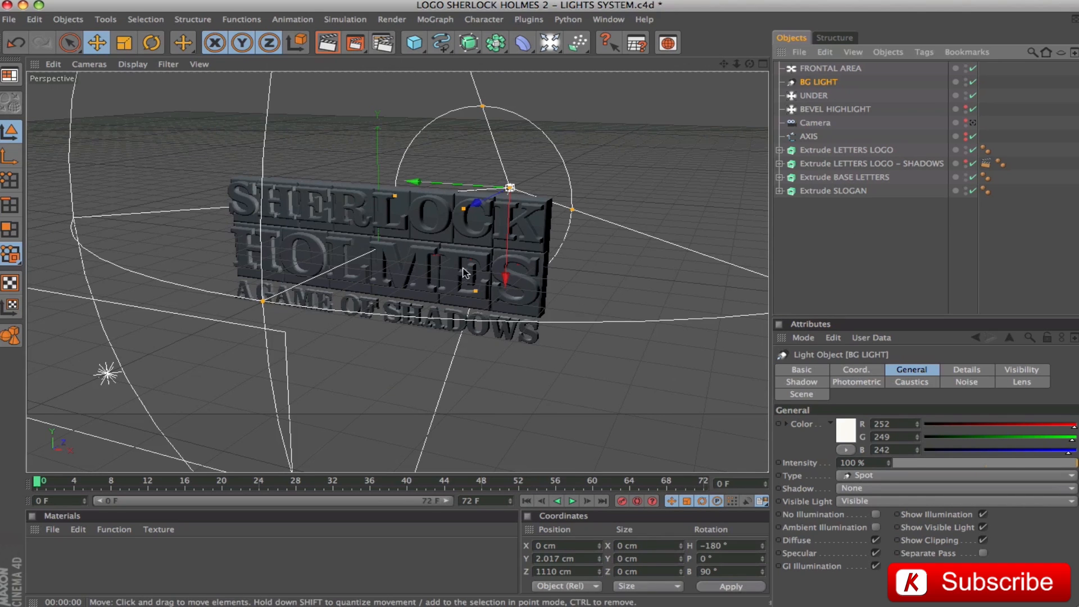
key("alt+r")
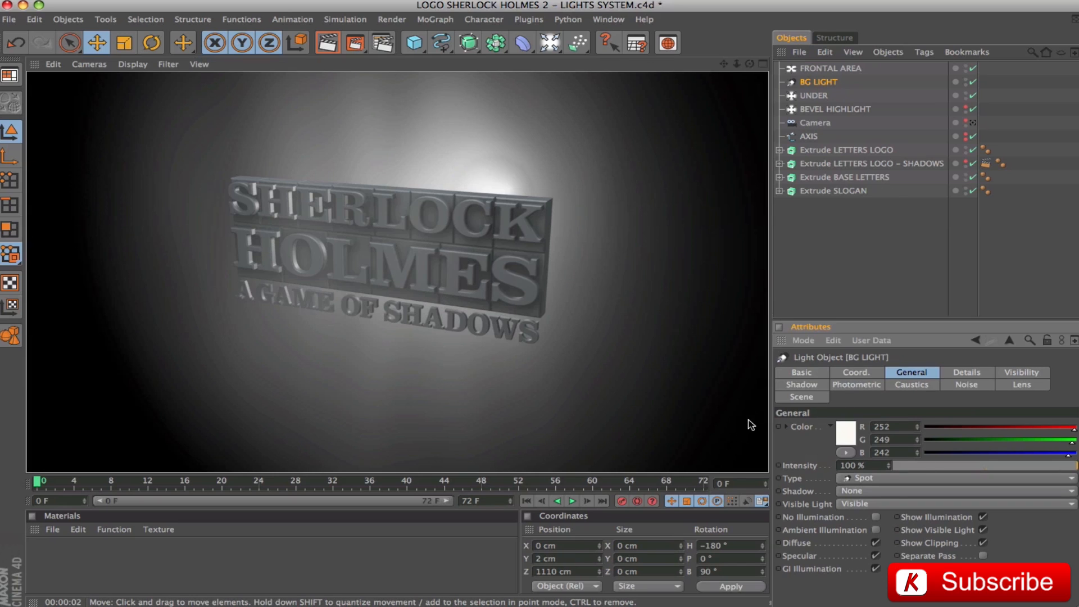
- Review the color of BG LIGHT and its position and rotation coordinates
left_click(837, 439)
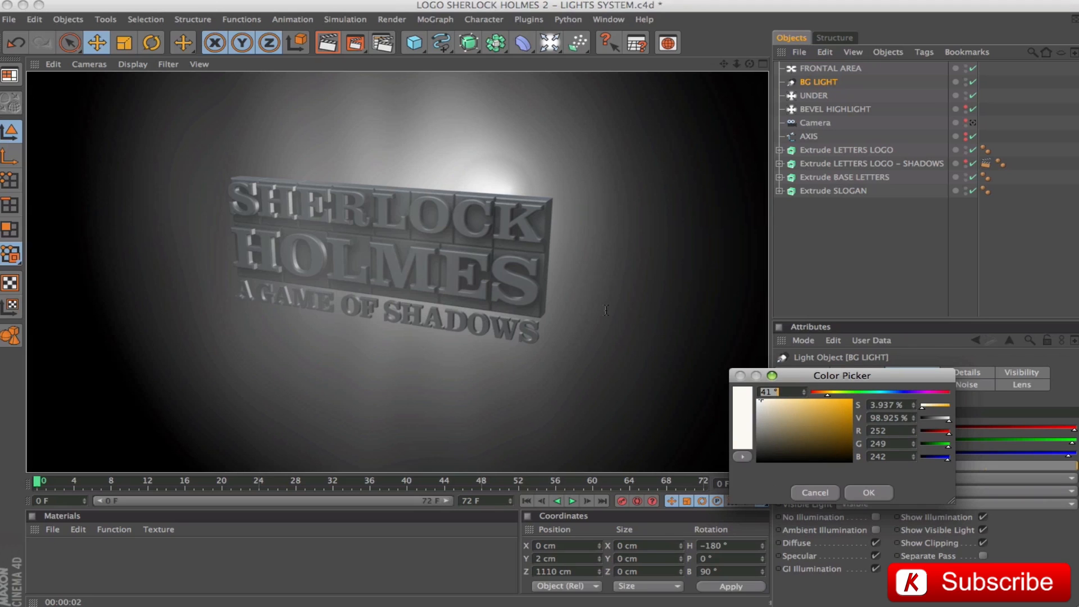
left_click(868, 493)
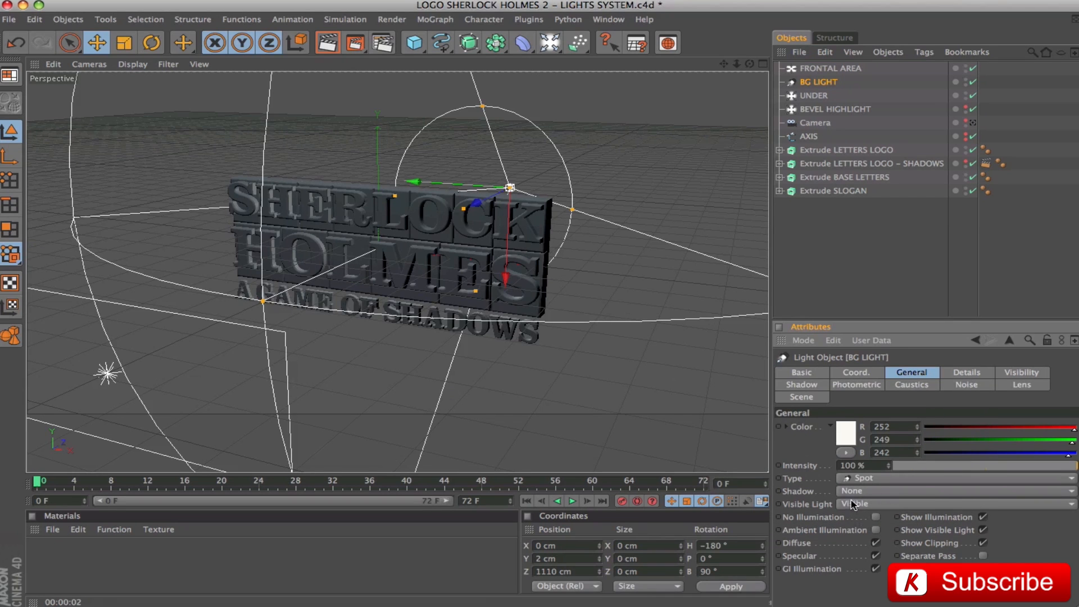
left_click(860, 374)
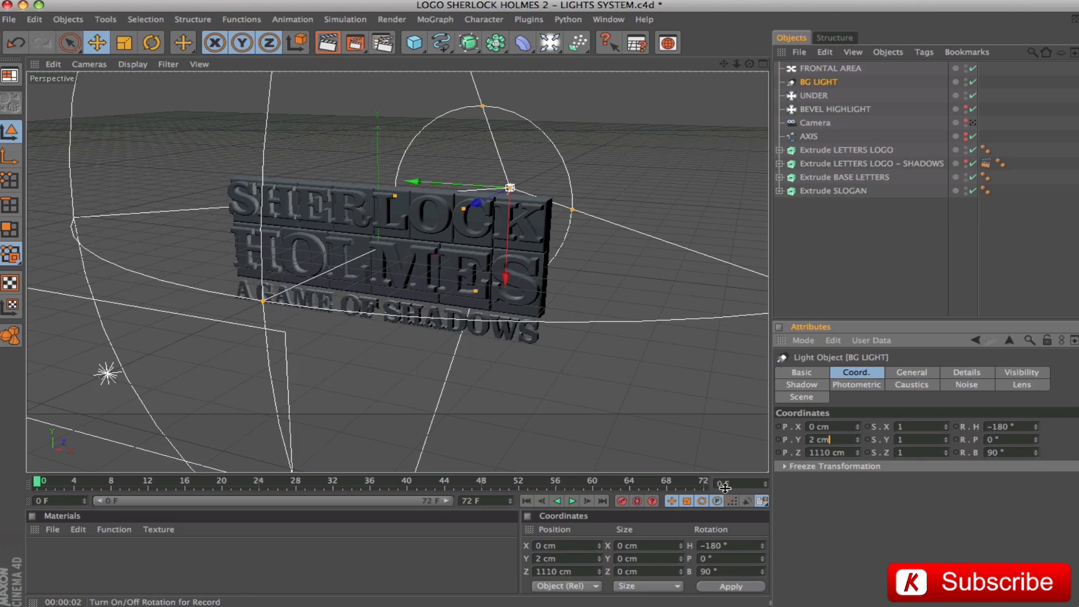
left_click(1015, 428)
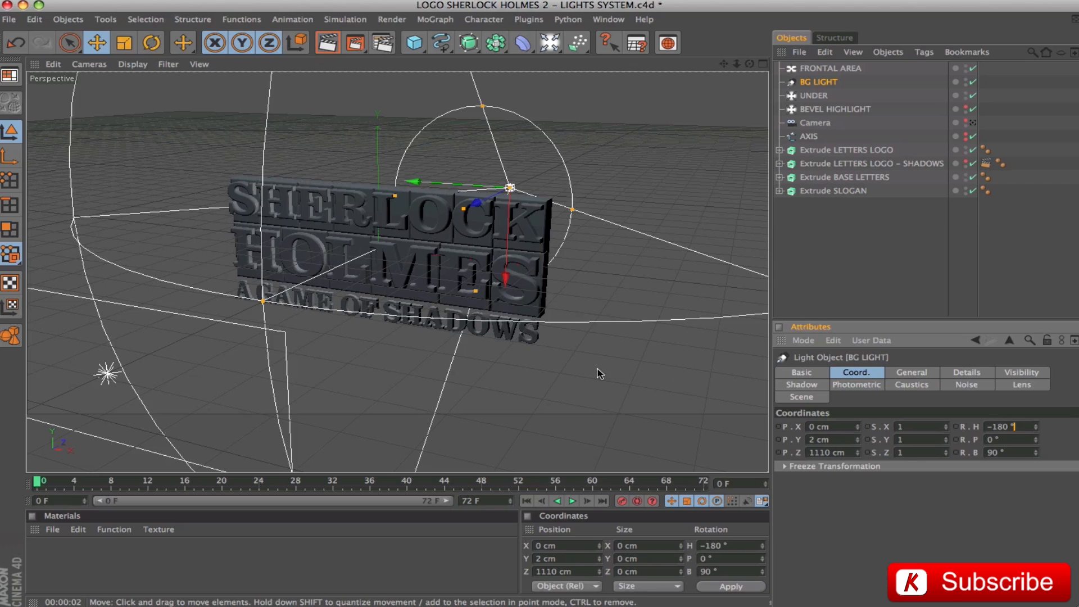
- Examine the spot details, visibility and noise settings of BG LIGHT
left_click(964, 375)
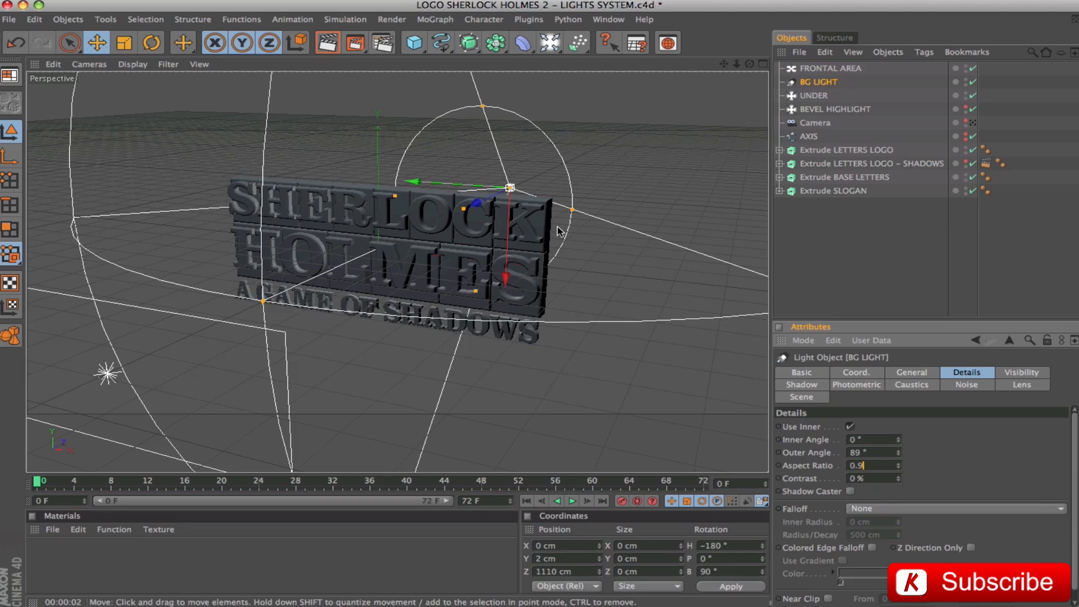
left_click(1032, 374)
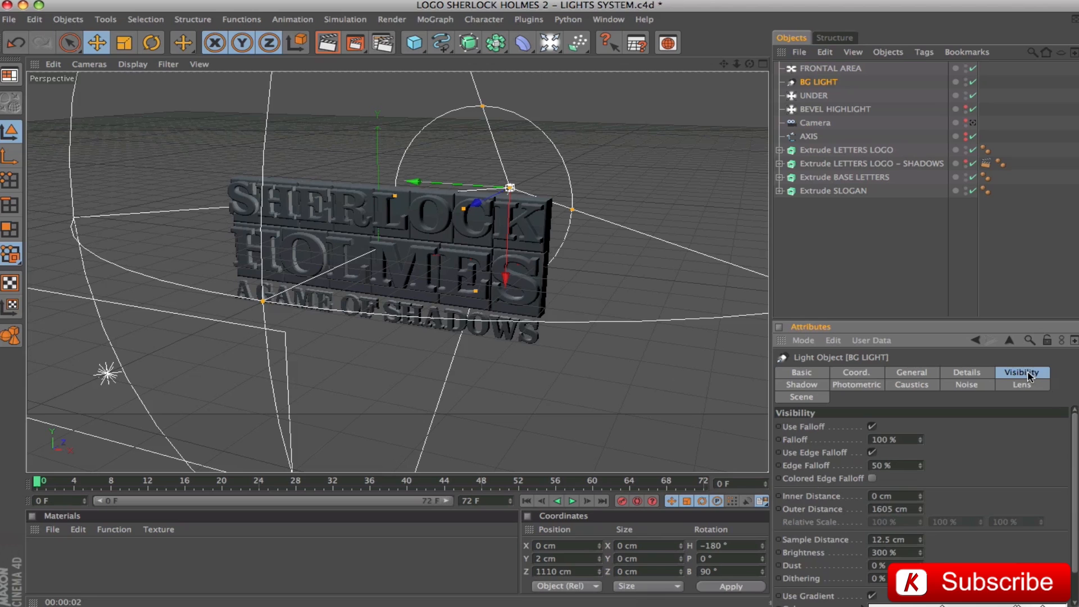
left_click_drag(880, 319, 870, 257)
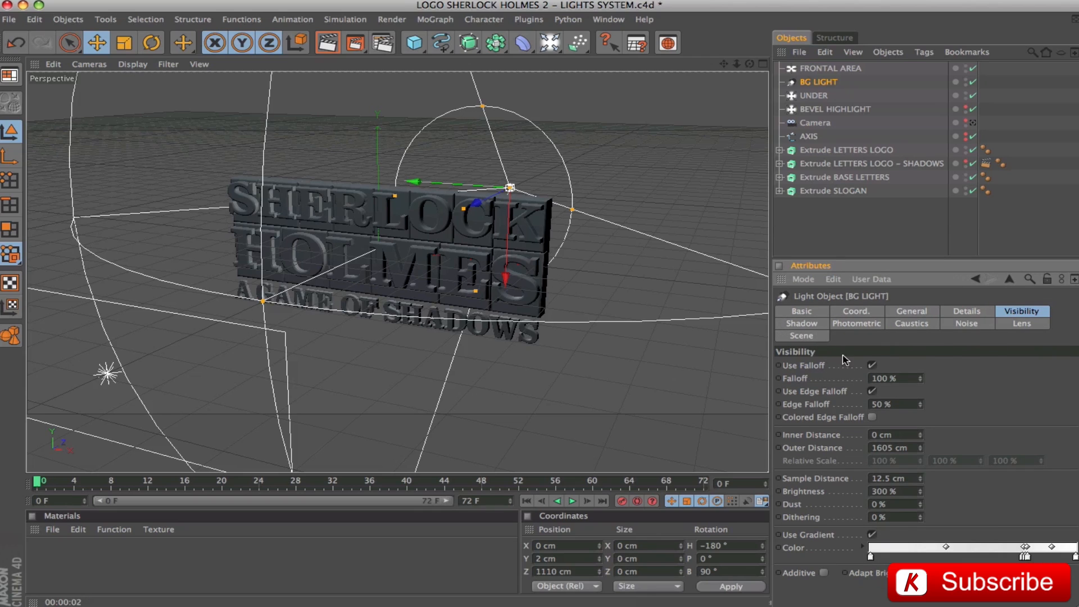
left_click(966, 325)
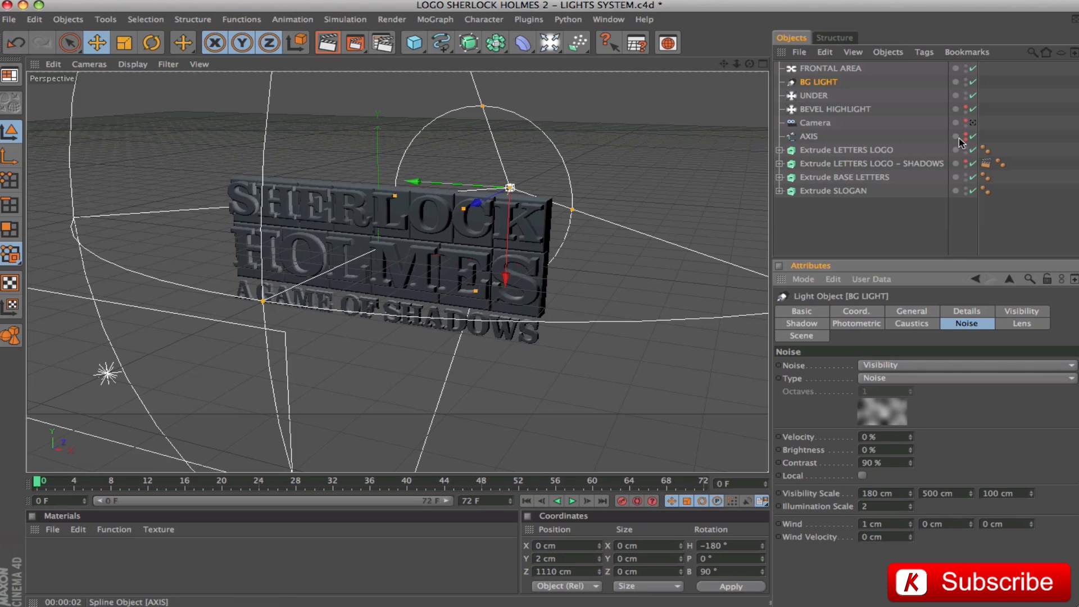
- Render the logo through the scene camera, leave the camera view and reopen the general settings of BG LIGHT
left_click(972, 122)
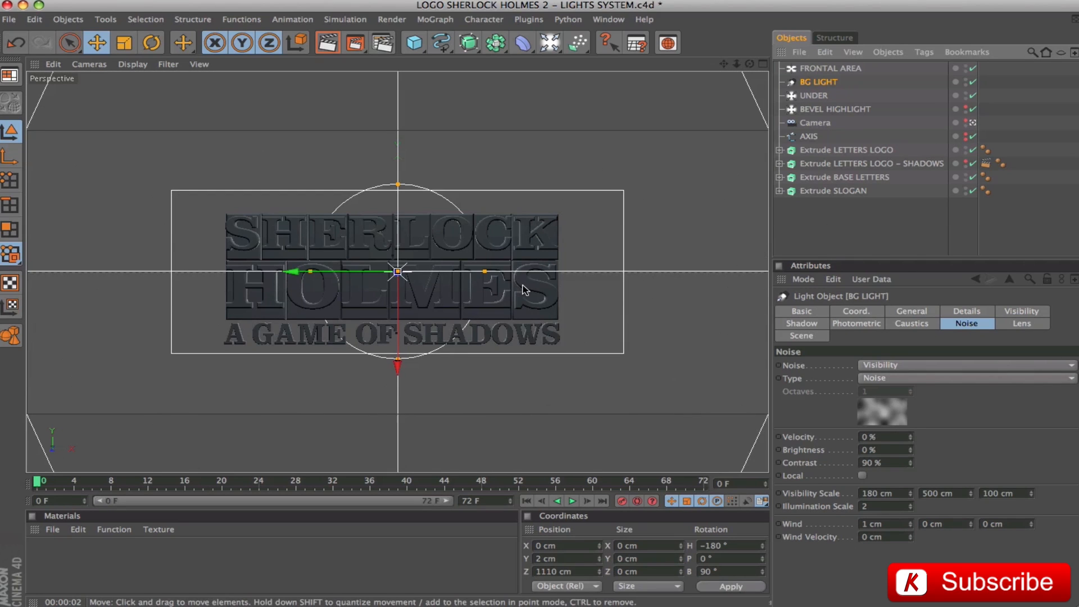
key("super+r")
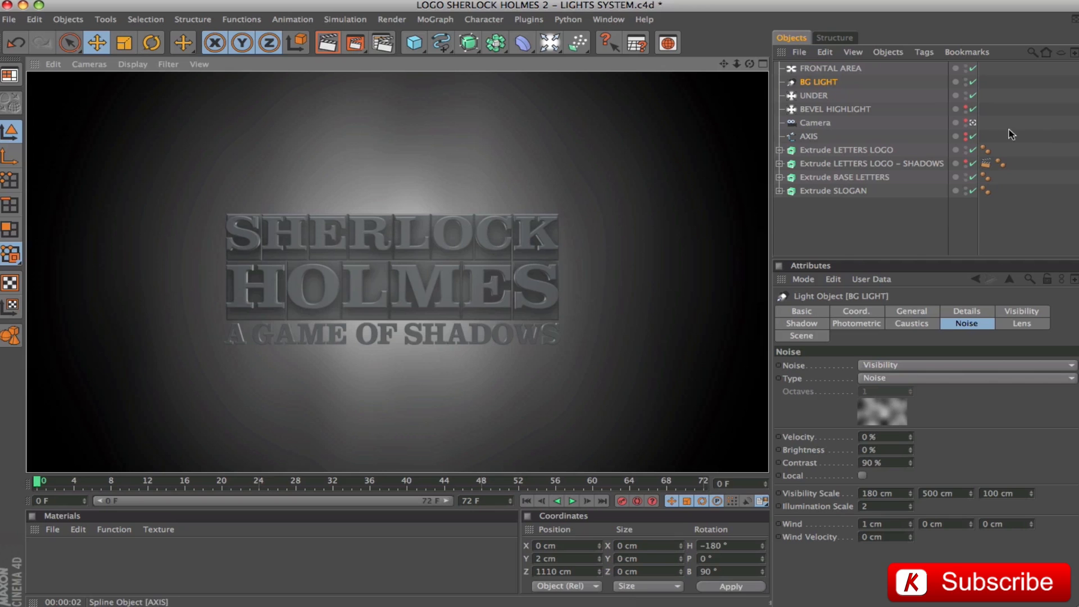
left_click(973, 123)
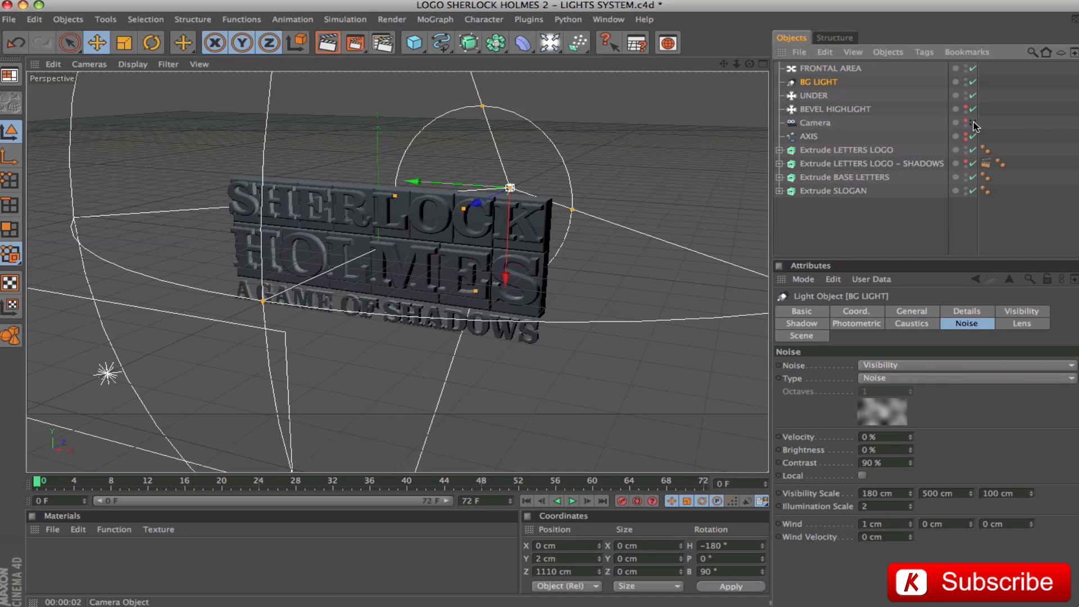
left_click(916, 313)
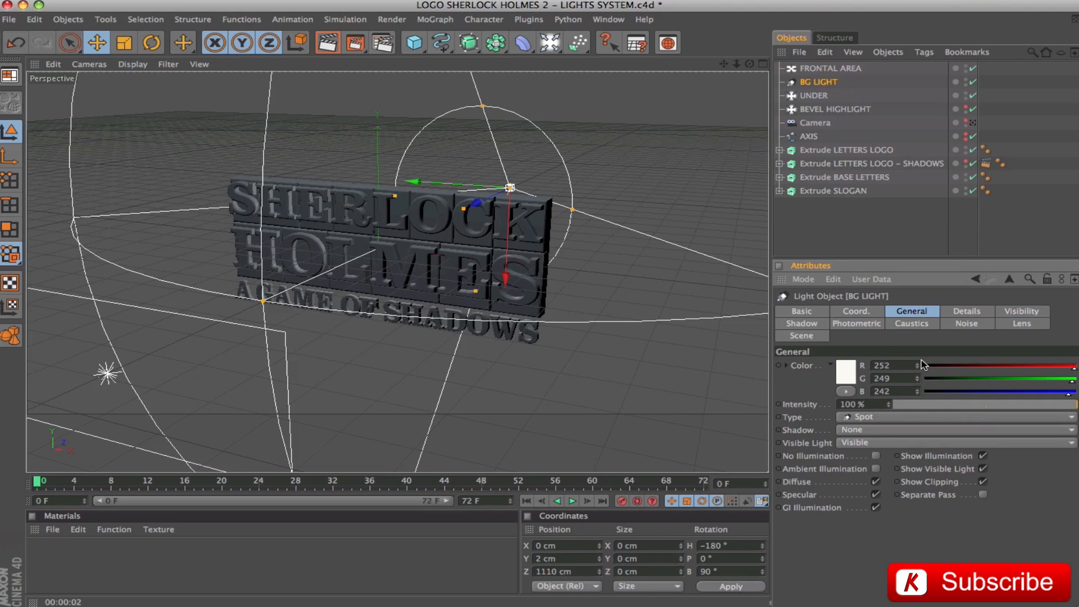
left_click_drag(945, 261, 947, 322)
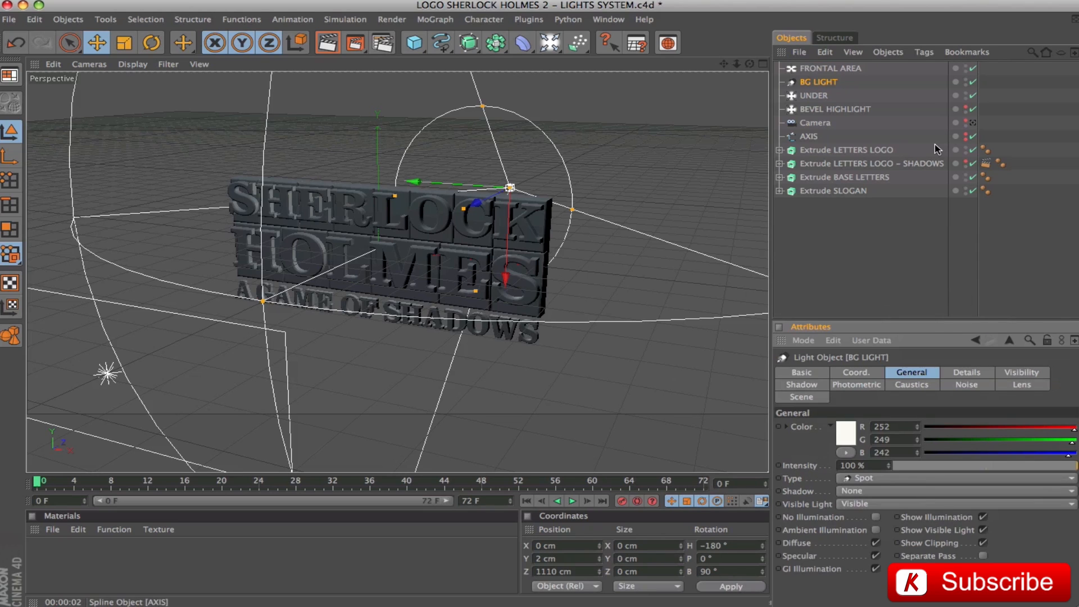
- Disable BG LIGHT, hide it in the viewport and render the perspective view without it
left_click(973, 83)
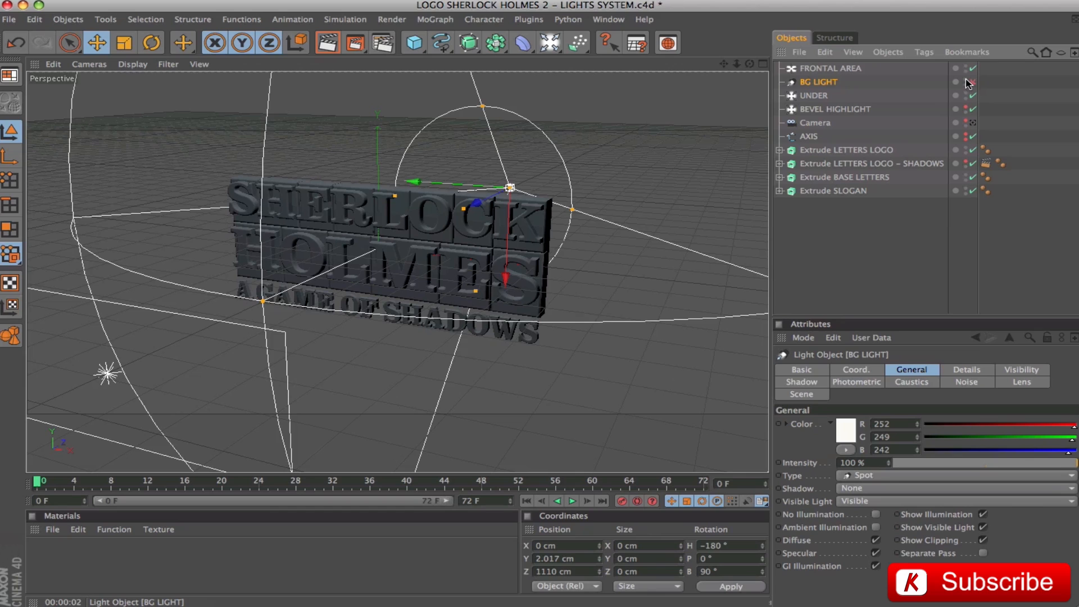
left_click(968, 82)
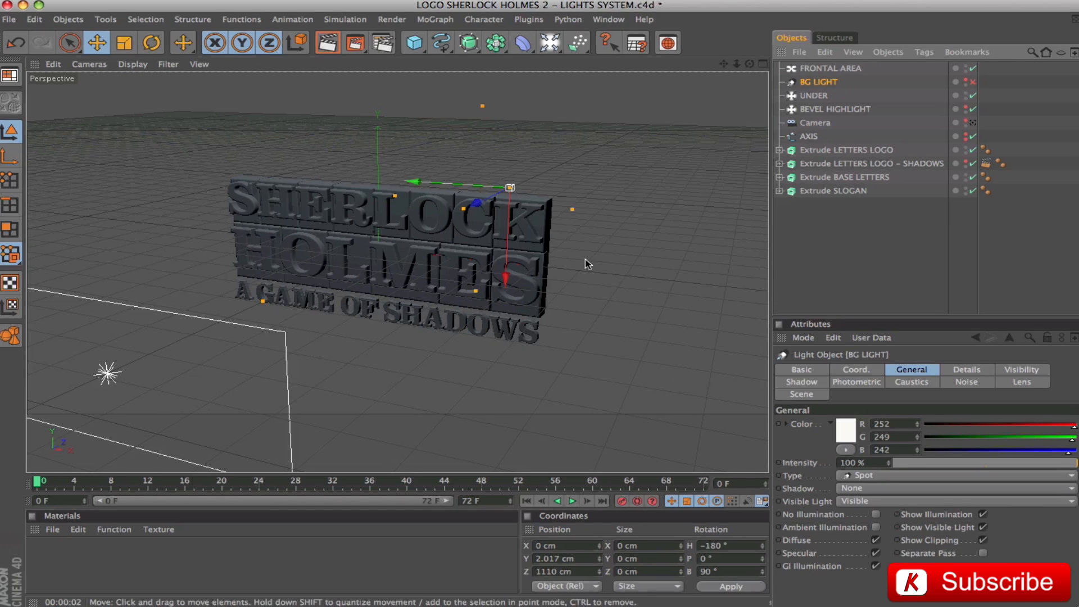
key("ctrl+r")
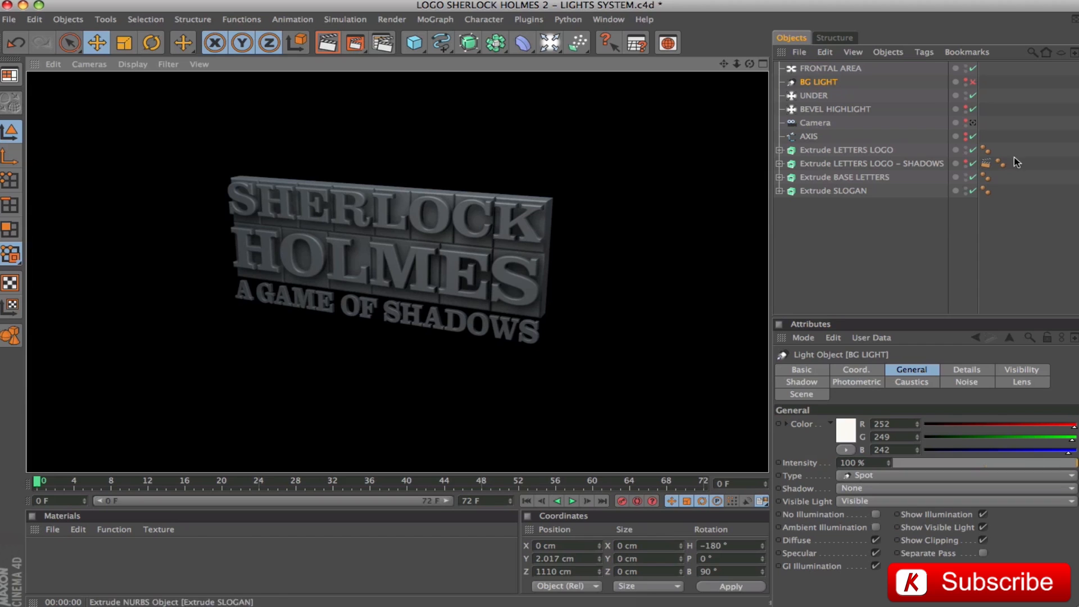
- Isolate the Extrude LETTERS LOGO – SHADOWS object by showing it and disabling the LETTERS LOGO, BASE LETTERS and SLOGAN extrudes
left_click(817, 165)
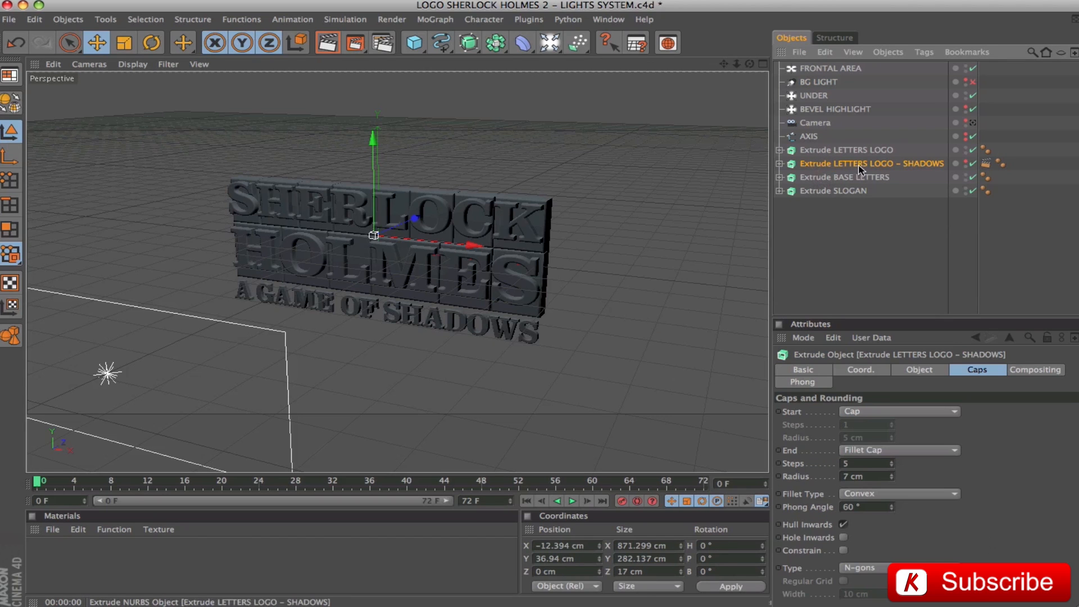
left_click(966, 165)
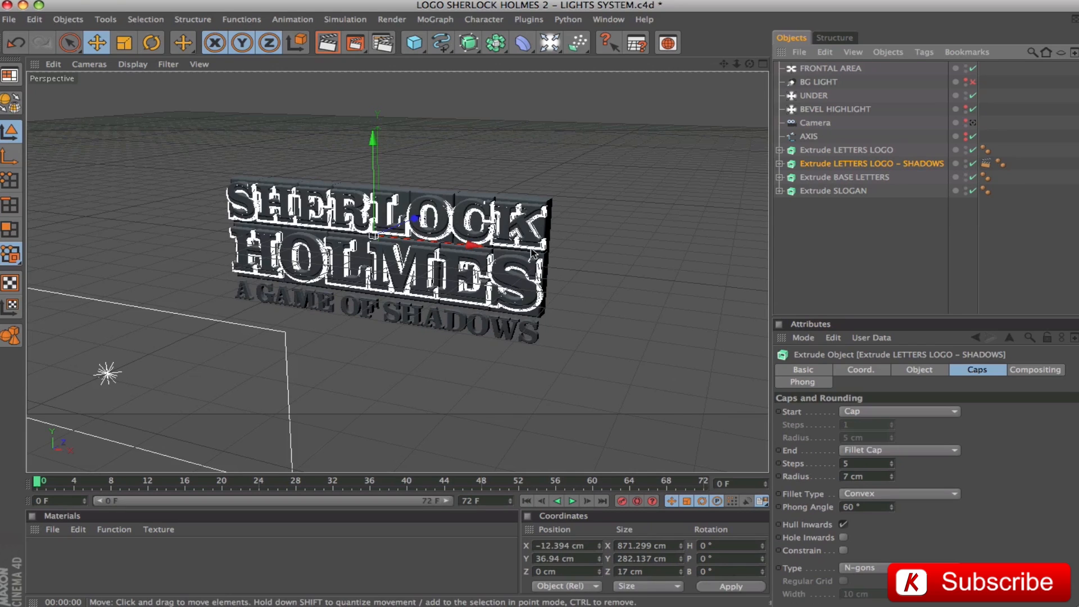
left_click(973, 177)
left_click(973, 190)
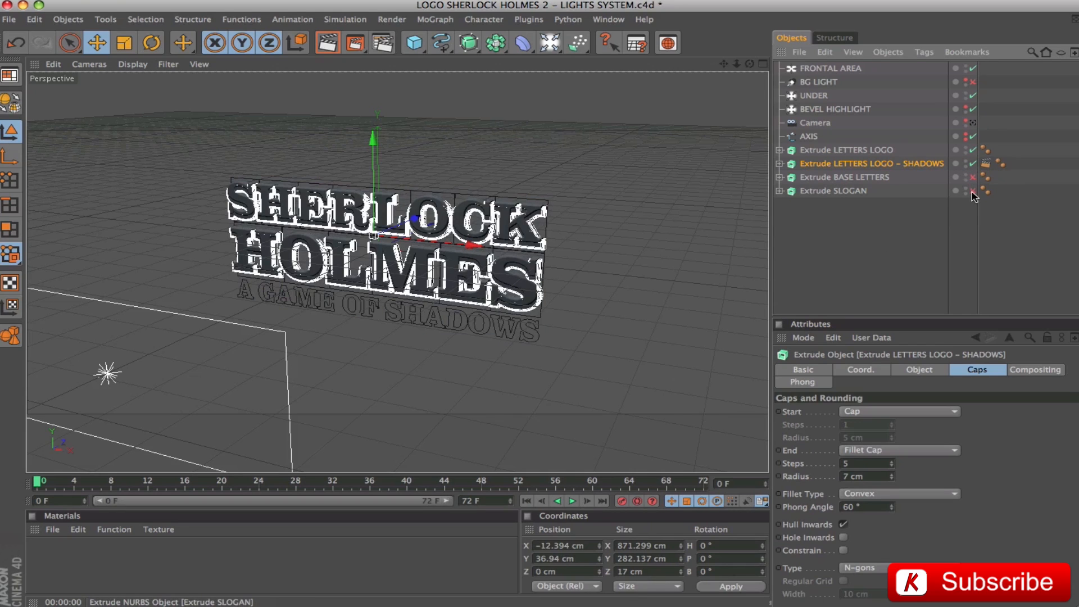
left_click(972, 150)
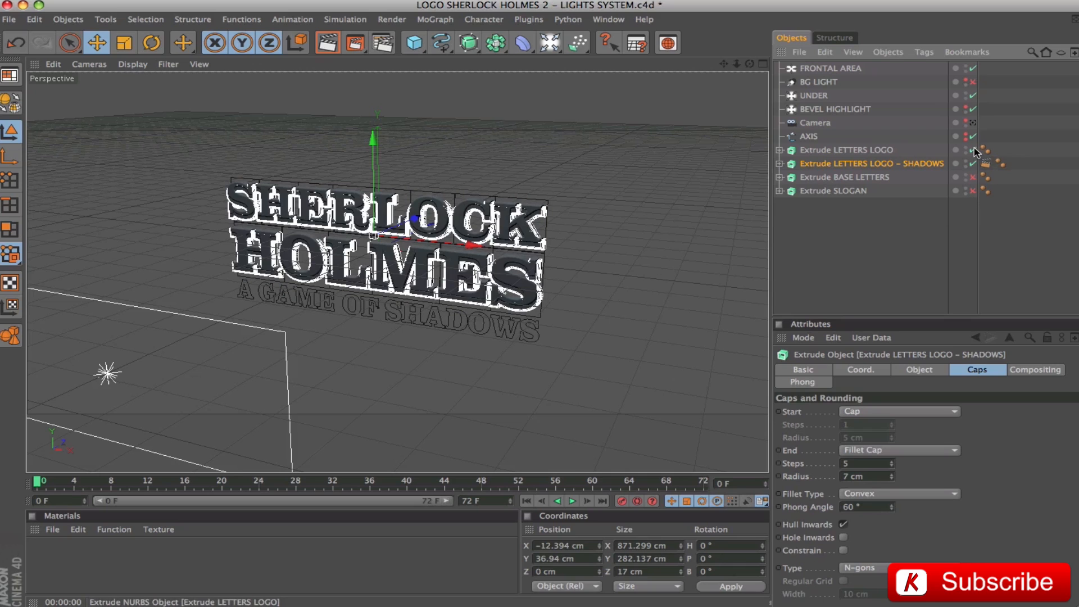
left_click(719, 243)
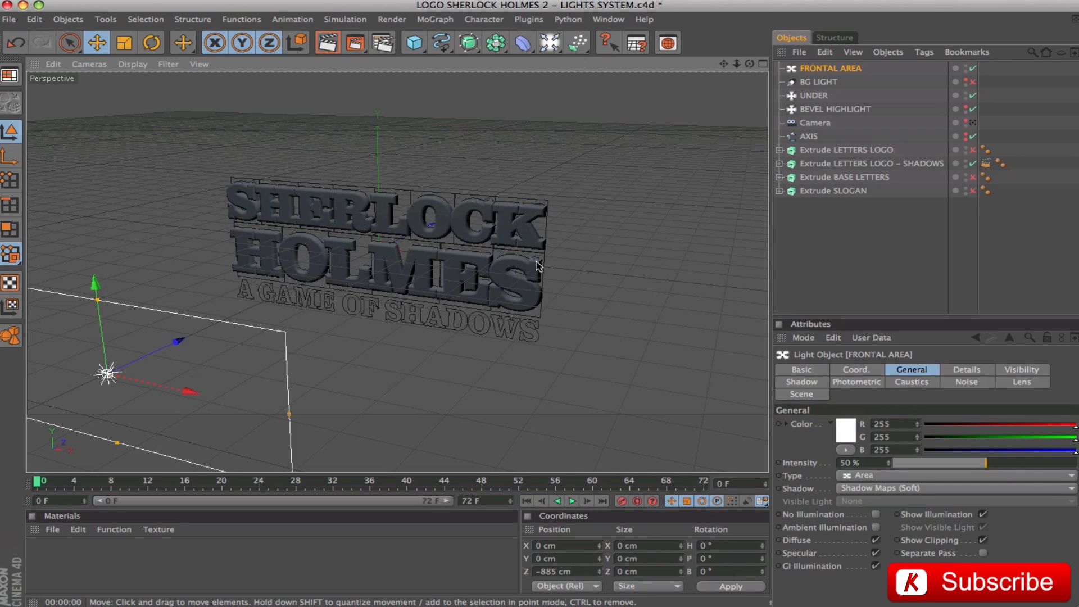
- Switch the Constrain option on and back off in the caps of the Extrude LETTERS LOGO – SHADOWS object
left_click(840, 163)
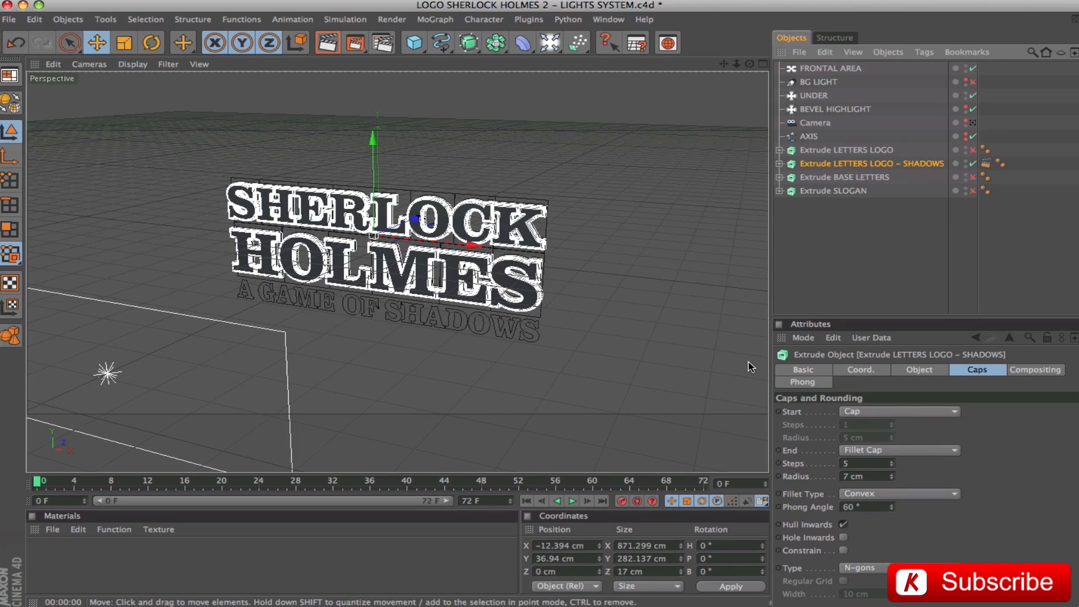
left_click(843, 549)
left_click(843, 549)
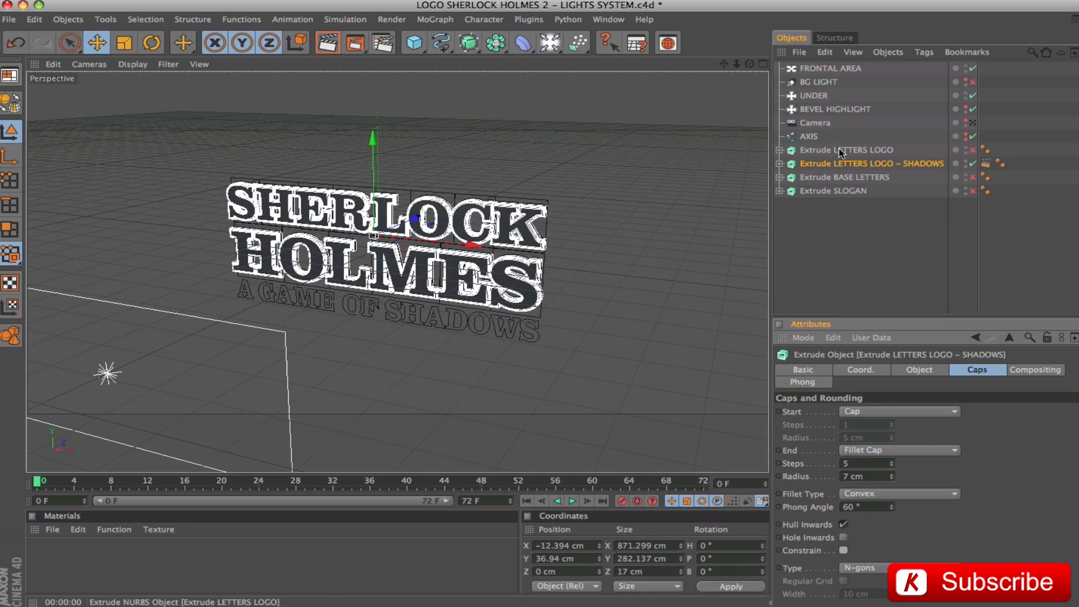
- Enable the Extrude LETTERS LOGO object and test-render with Seen by Camera switched on and back off in the shadow letters' compositing tag
left_click(972, 149)
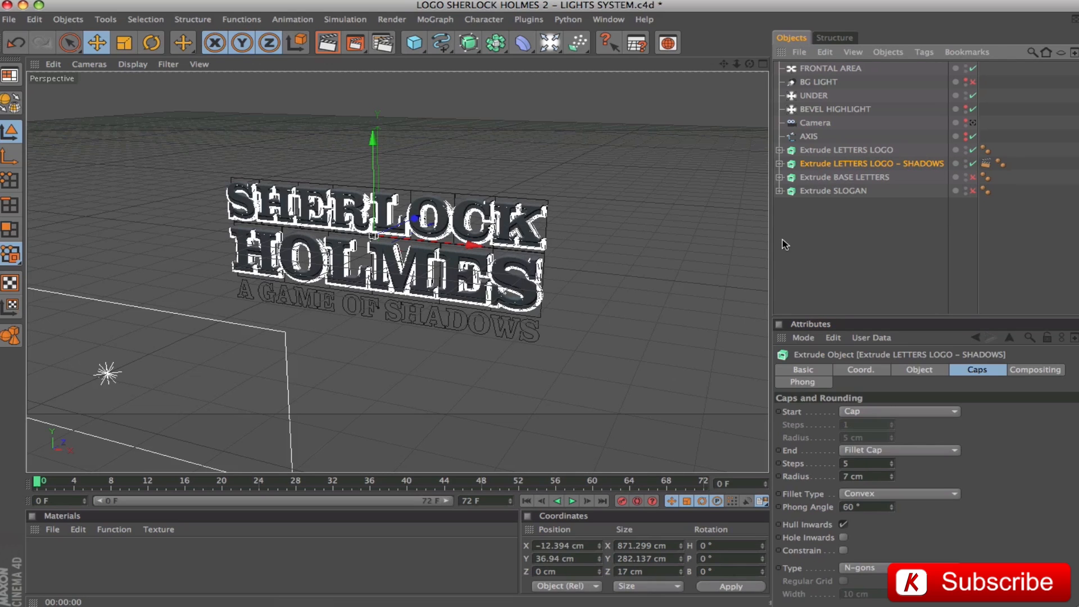
left_click(985, 162)
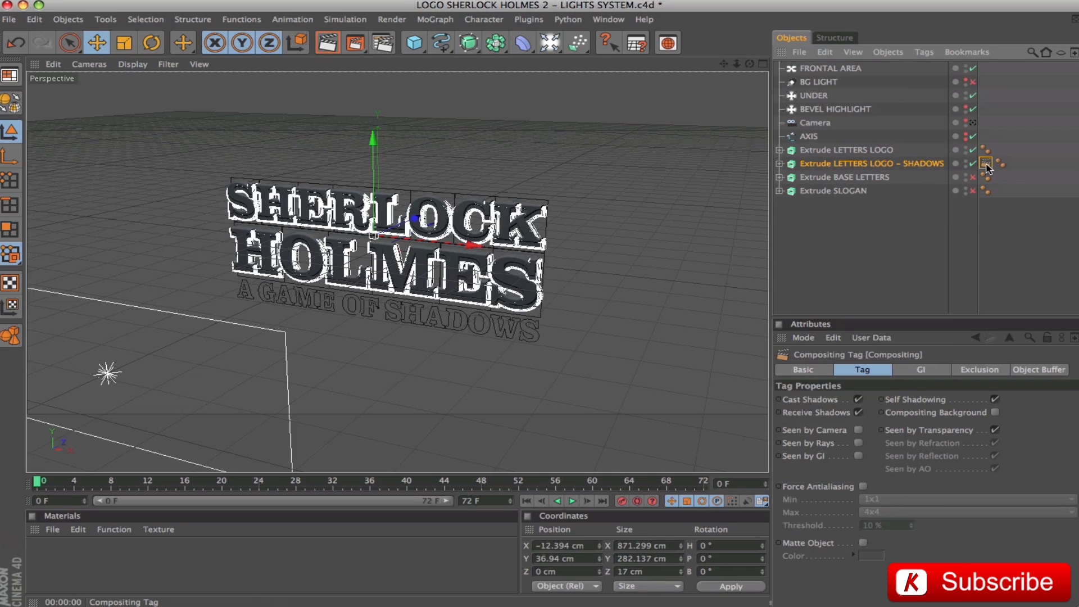
left_click(858, 429)
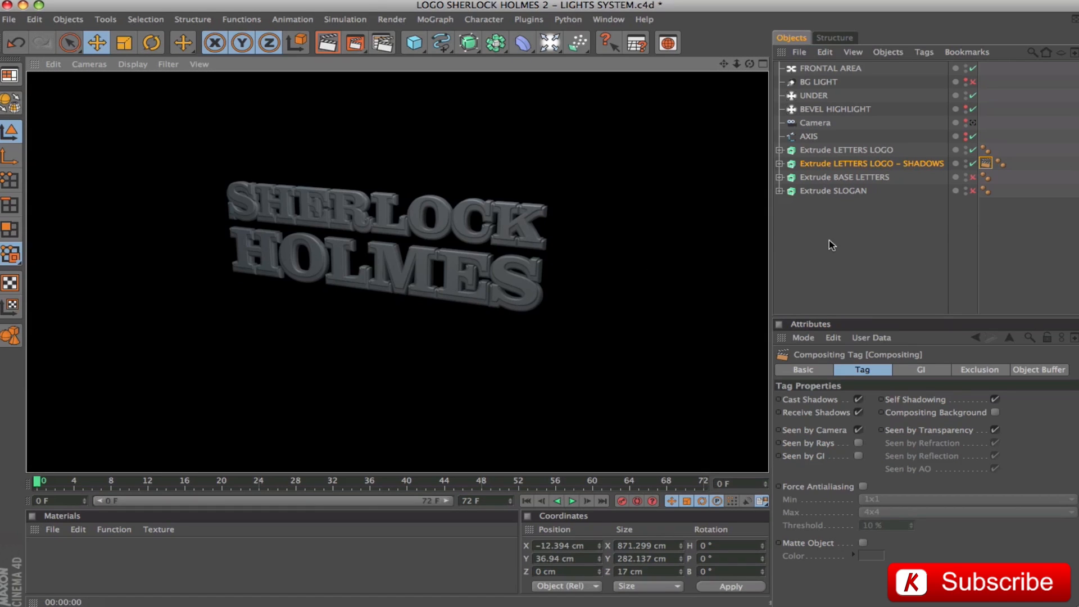
left_click(858, 430)
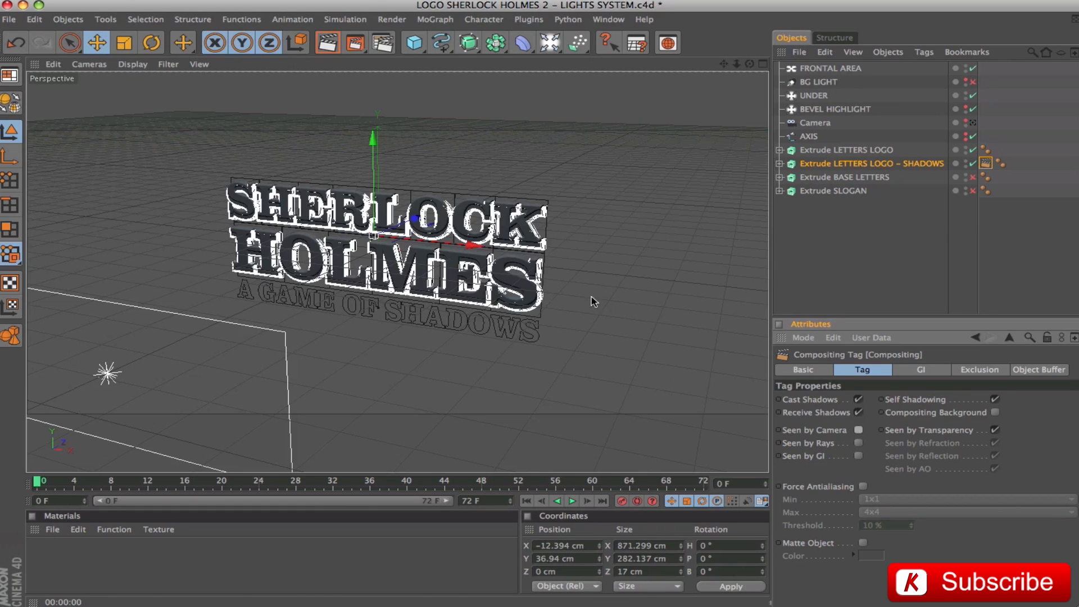
- Enable the BASE LETTERS and SLOGAN extrudes, clear the selection and render the perspective view
left_click(972, 178)
left_click(971, 191)
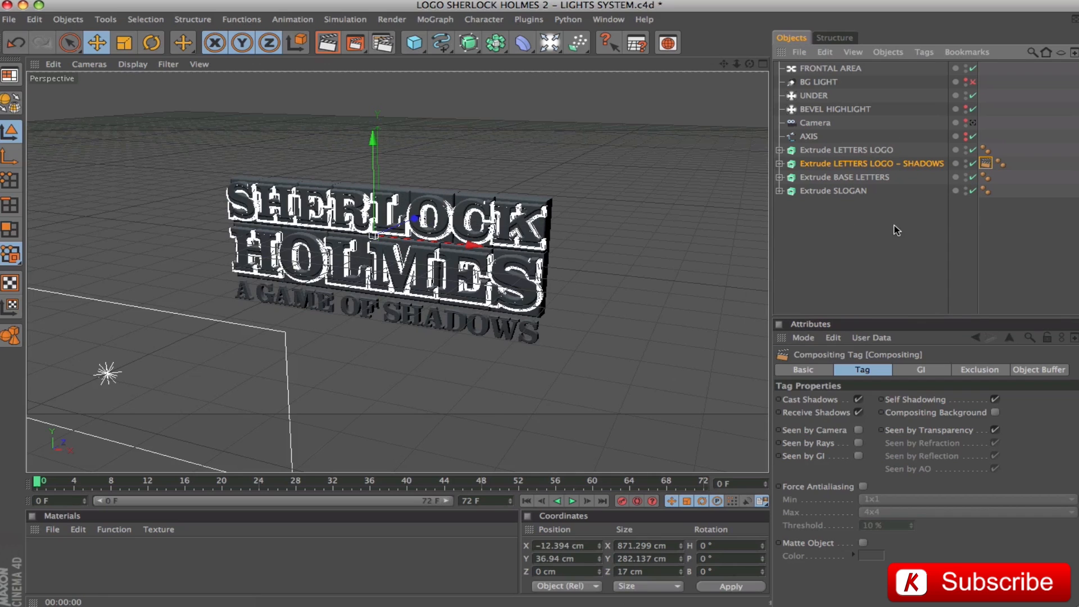
left_click(851, 224)
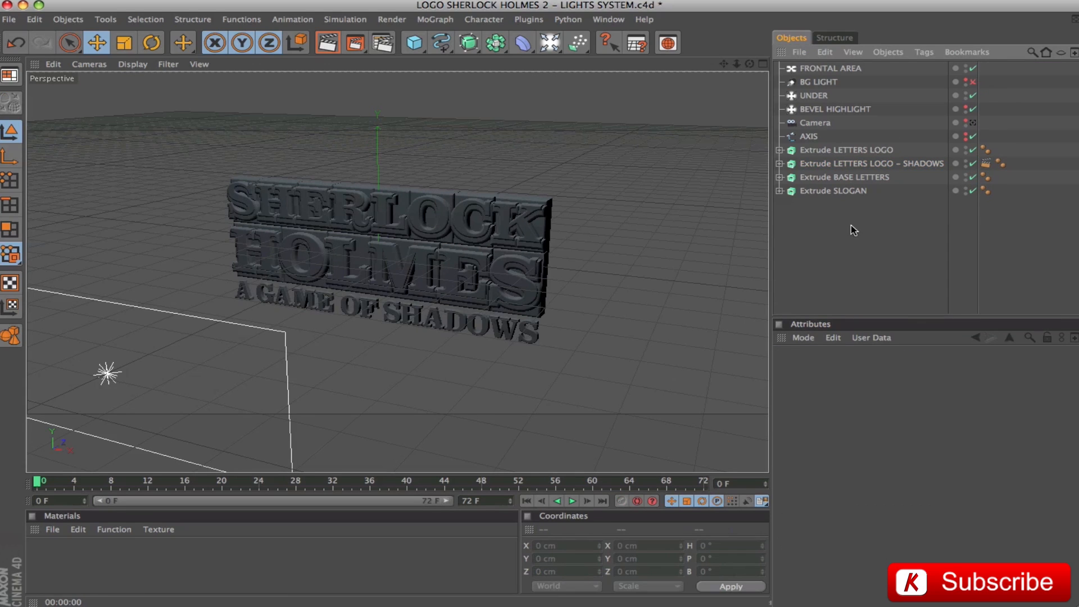
key("ctrl+r")
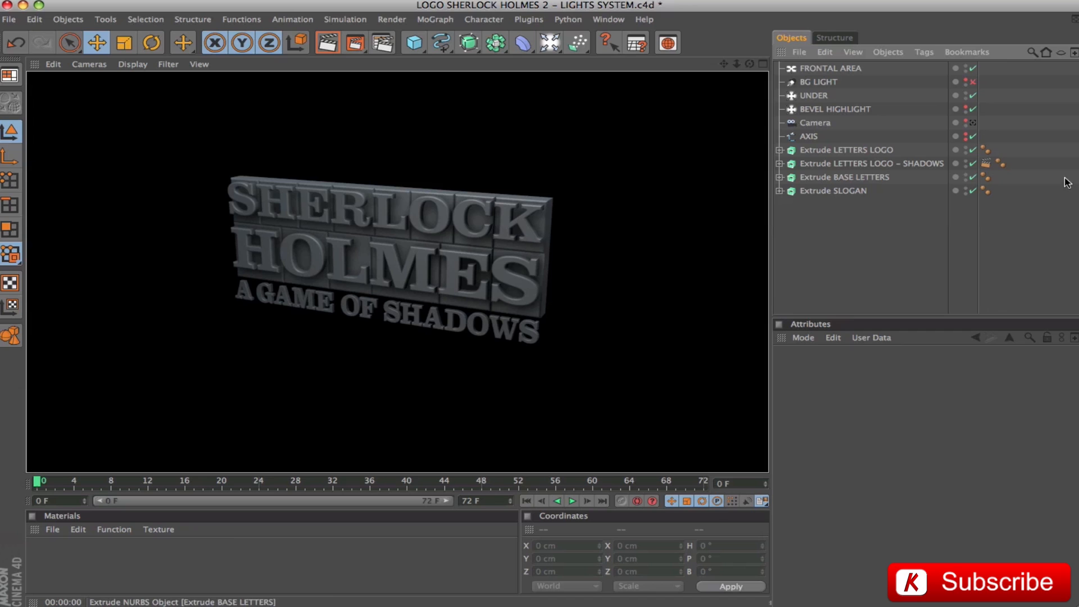
- Hide and disable the Extrude LETTERS LOGO – SHADOWS object, render the view without it, and enable the object again
left_click(968, 164)
left_click(969, 164)
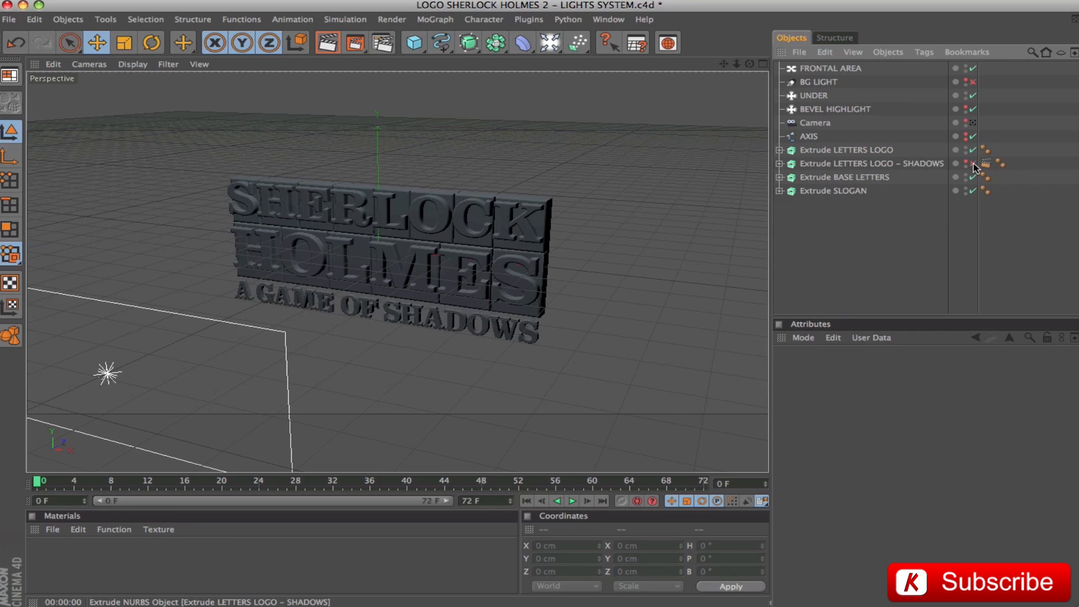
left_click(973, 164)
key("ctrl+r")
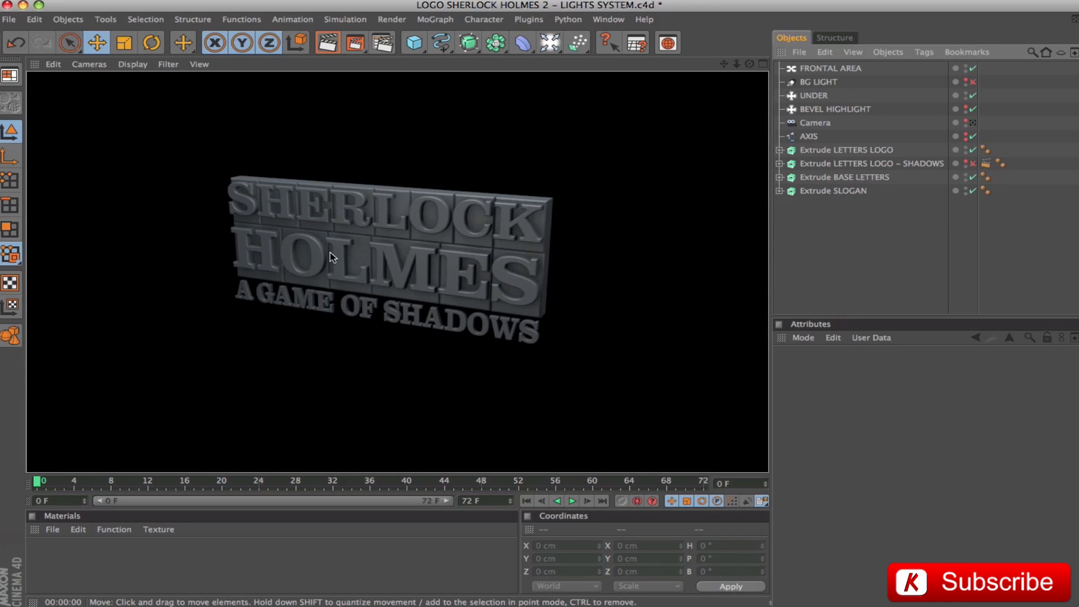
left_click(972, 164)
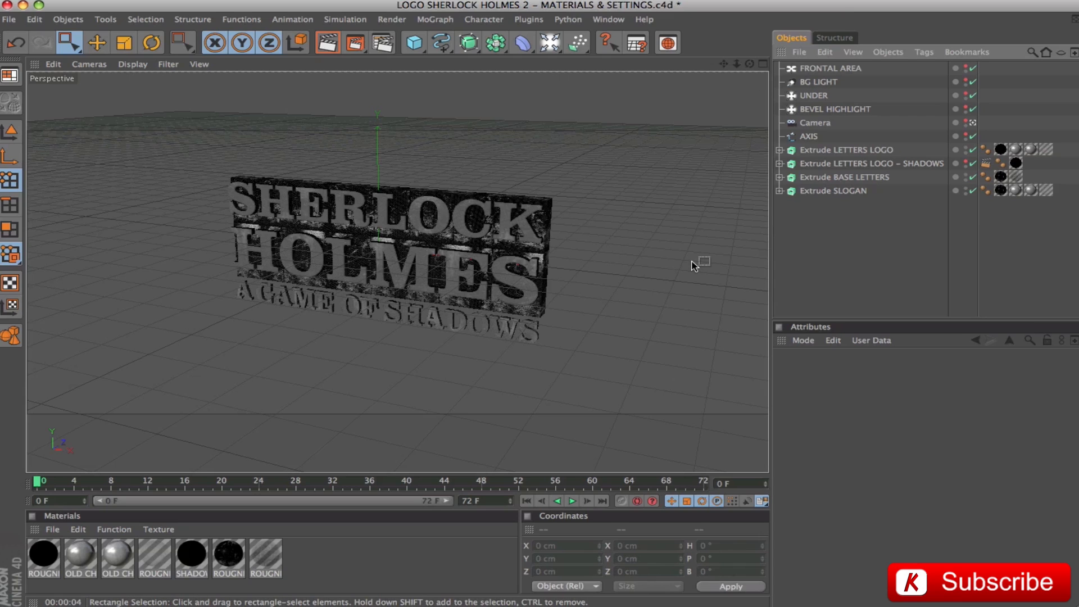
- Set the project's default object color to 80% Gray and disable Linear Workflow, rendering the view before and after
key("ctrl+r")
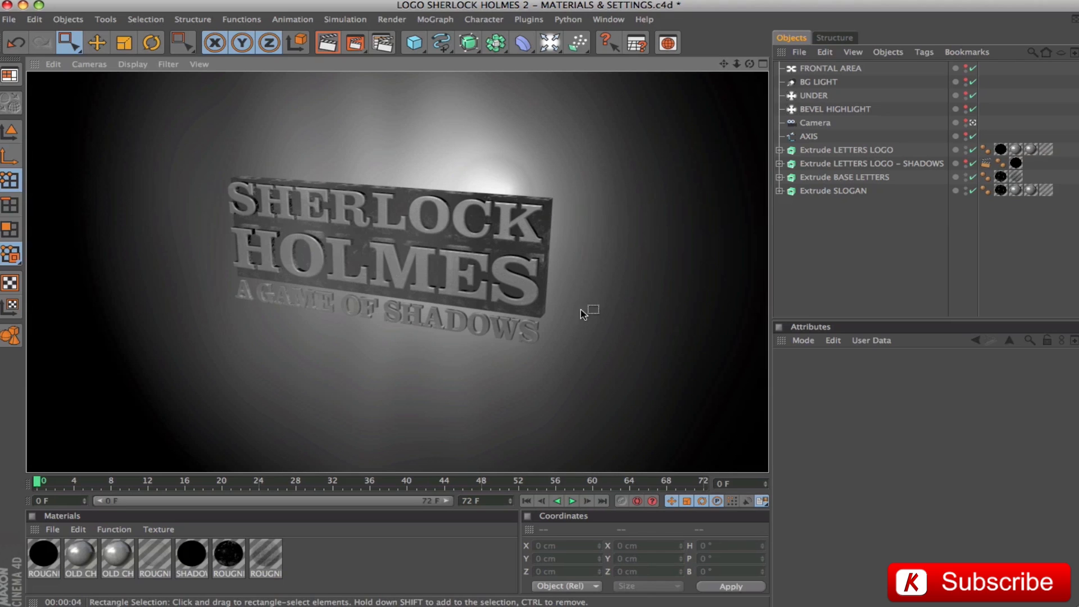
key("super+d")
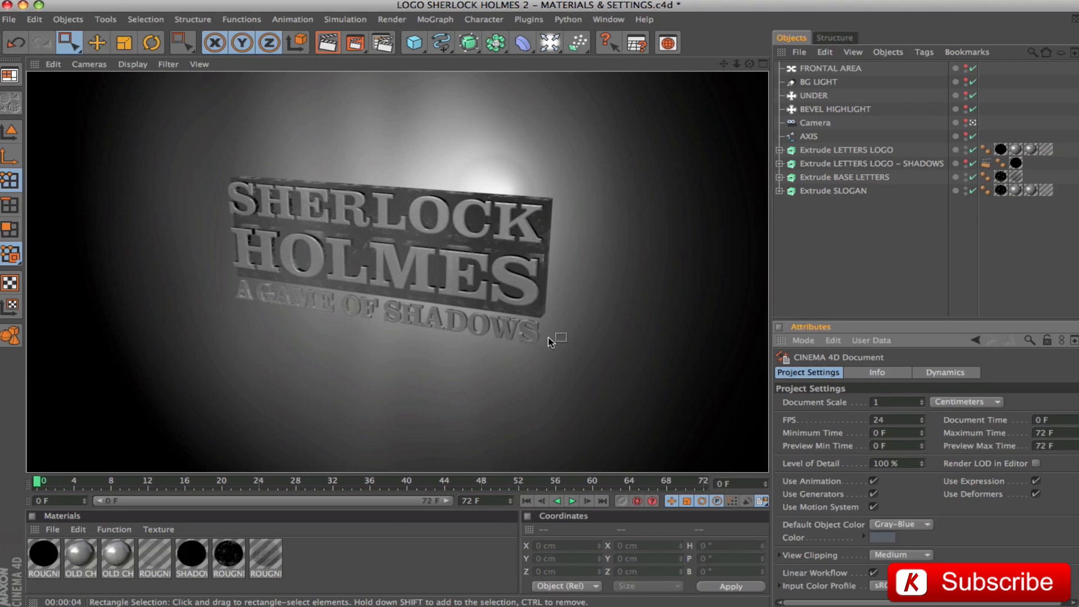
left_click(912, 526)
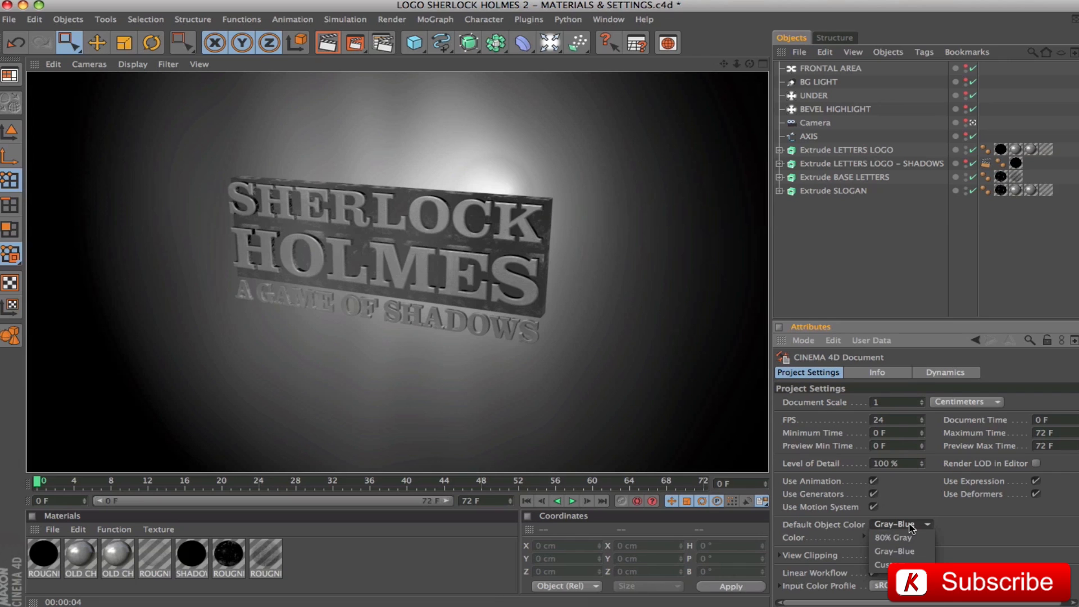
left_click(893, 537)
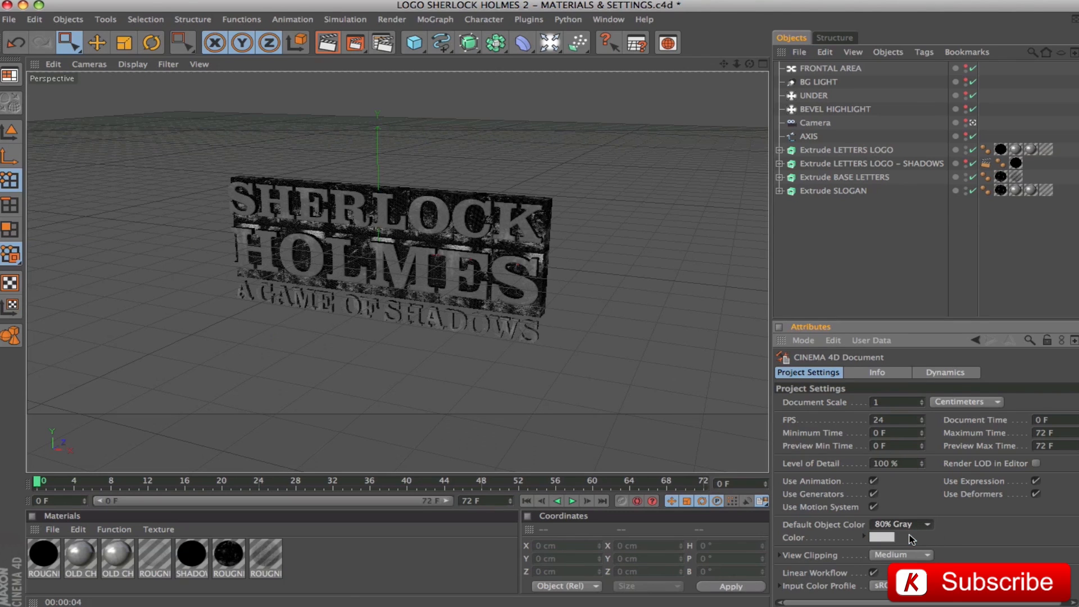
left_click(873, 573)
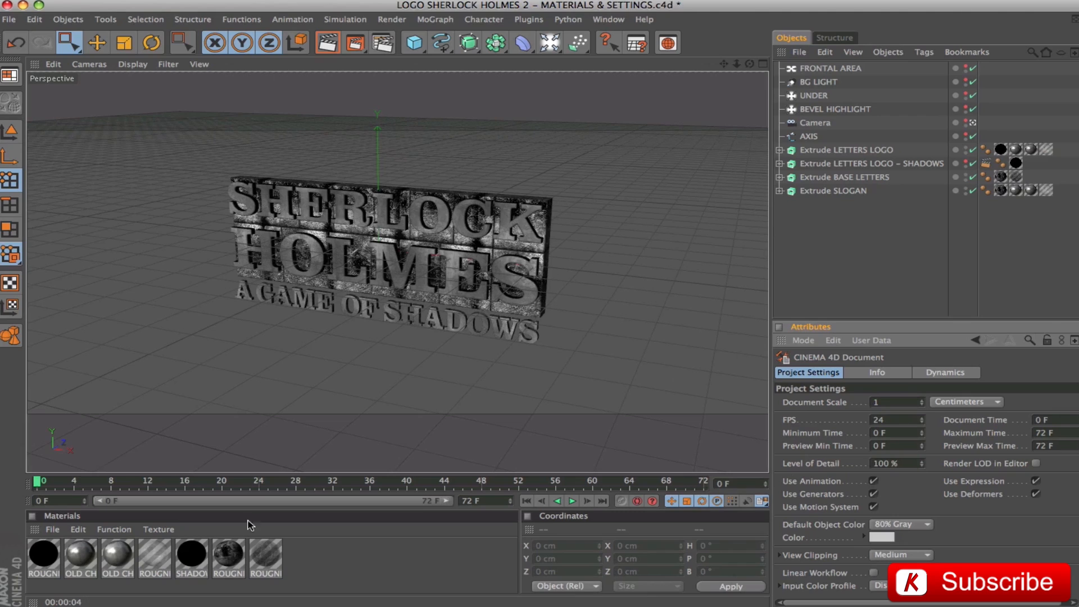
left_click(664, 345)
key("ctrl+r")
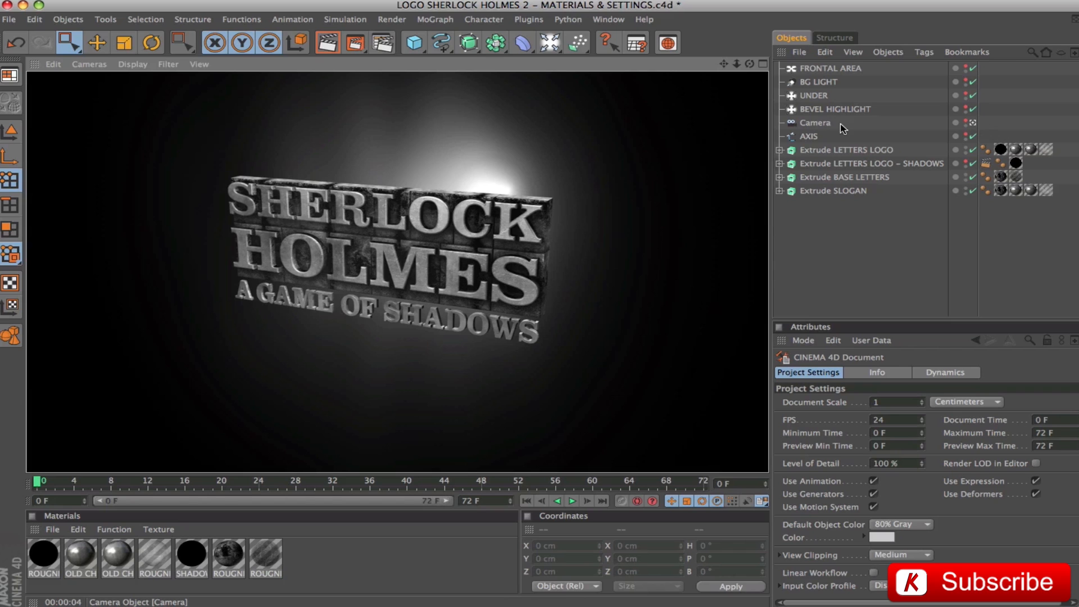
- Set the Camera object's position to X 0 cm, Y 0 cm and Z -1920 cm
left_click(814, 123)
double_click(831, 401)
type("0")
key("Tab")
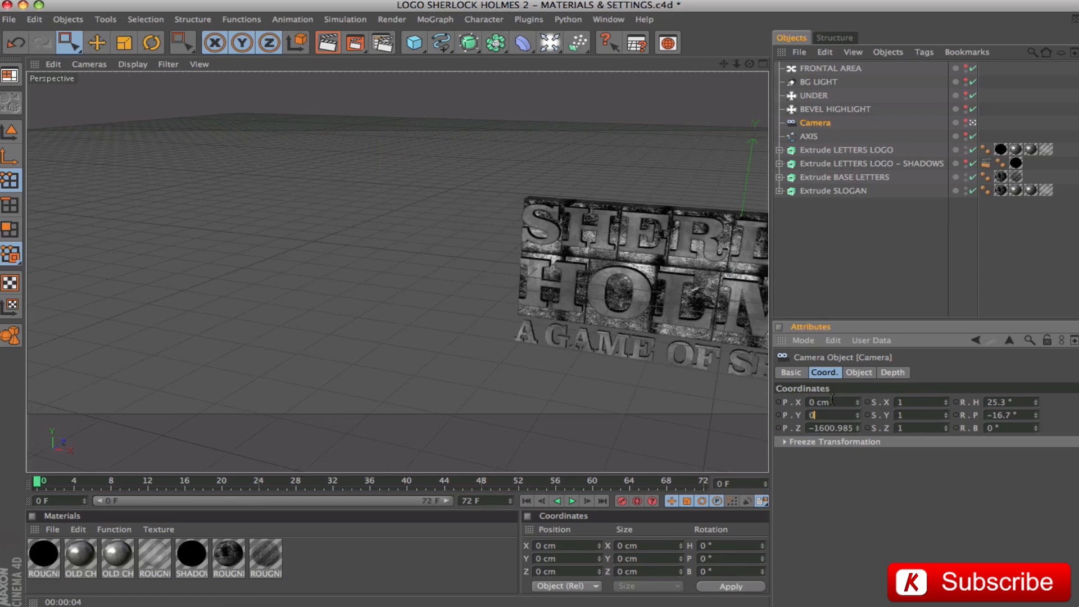
type("0")
key("Tab")
type("-1920")
key("Tab")
- Set the camera's heading and pitch rotation to 0° and render the logo from the front
key("Tab")
key("Tab")
key("Tab")
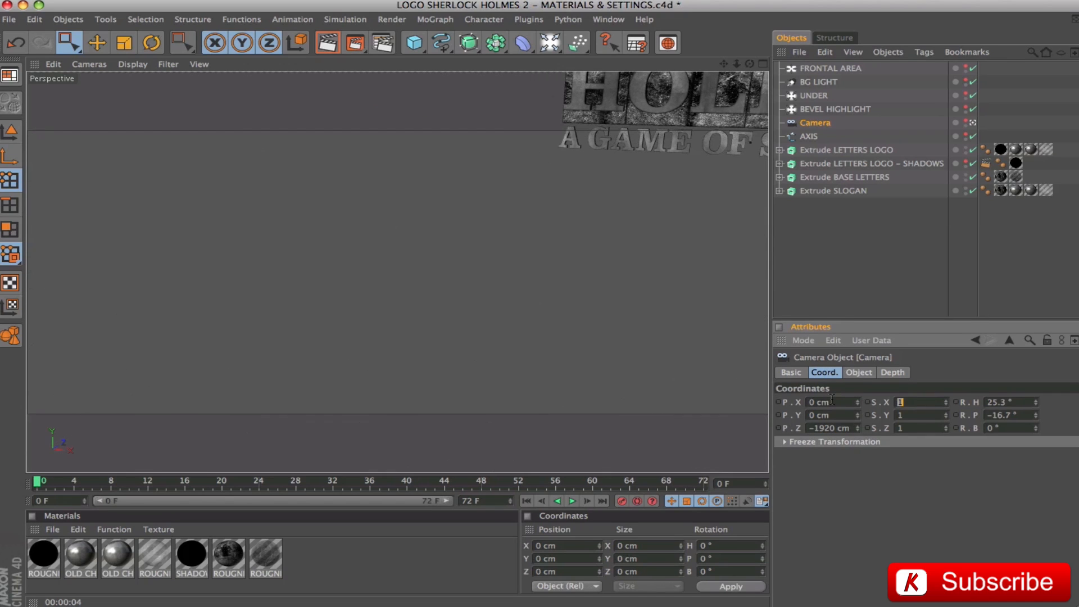
type("0")
key("Tab")
type("0")
key("Return")
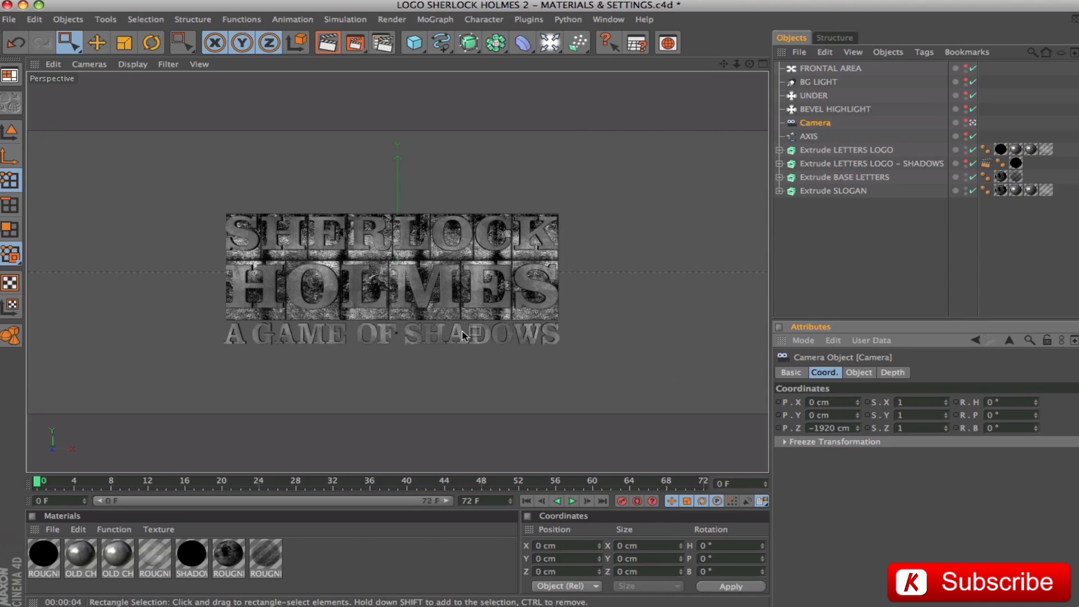
key("ctrl+r")
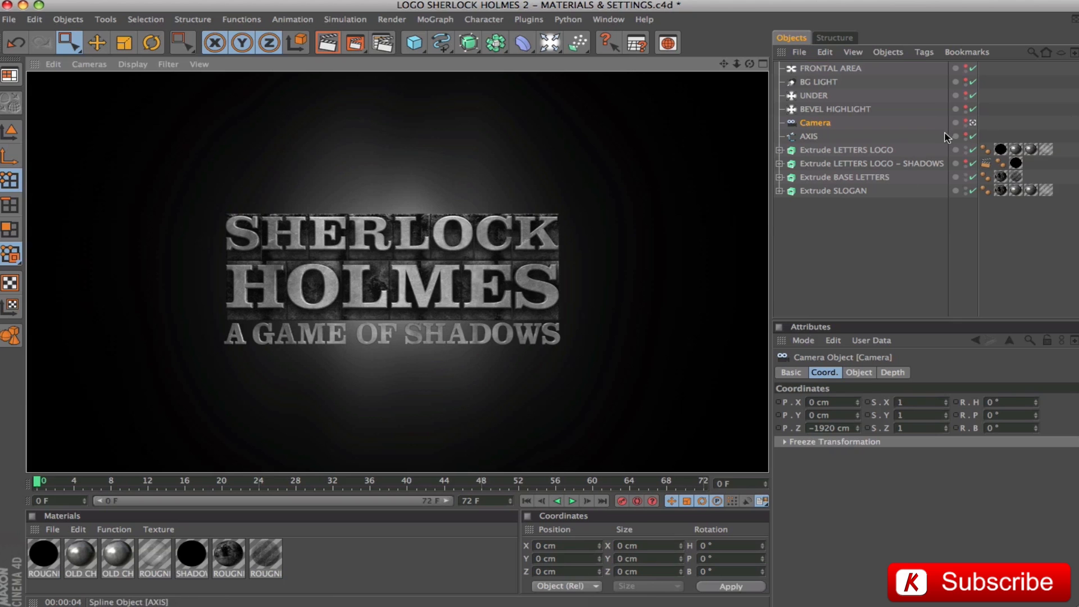
- Leave the scene camera, frame a low-angle close-up of the HOLMES letters and render it
left_click(973, 123)
mouse_move(645, 231)
left_mouse_down()
mouse_move(696, 231)
mouse_move(663, 235)
left_mouse_up()
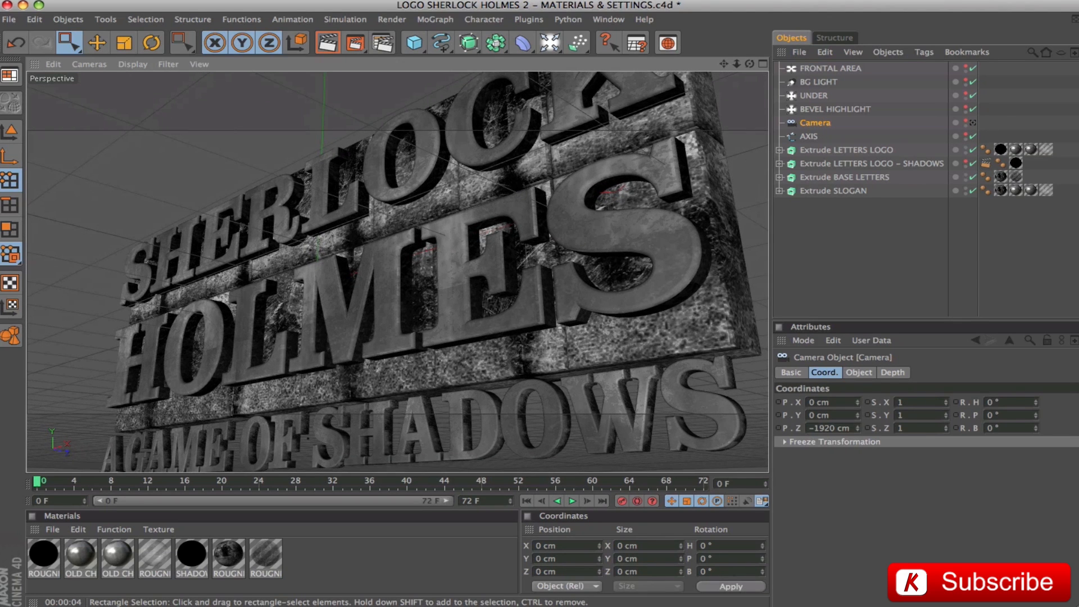
left_click_drag(440, 313, 478, 315)
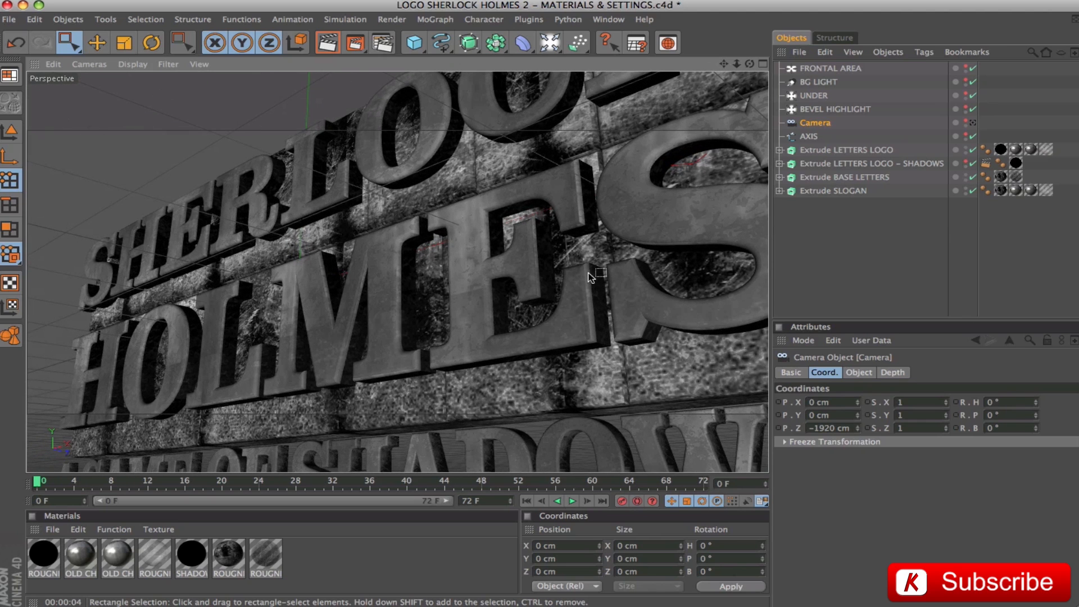
key("ctrl+r")
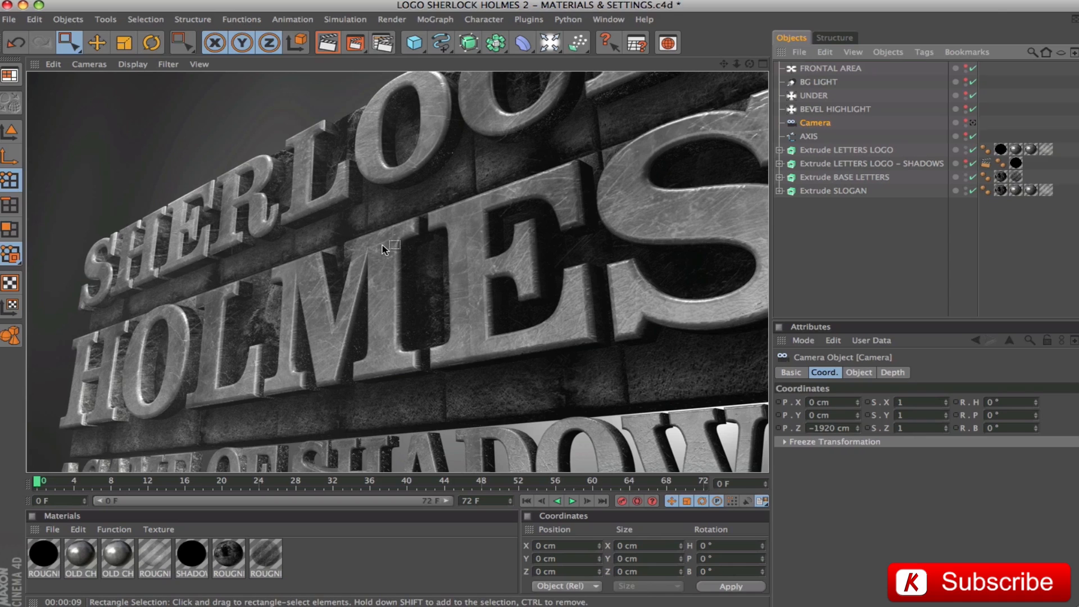
- Review the basic properties of the ROUGNESS ROCK BASE 2 – BODY LETTERS material and its texture tag on the Extrude LETTERS LOGO object
left_click(45, 556)
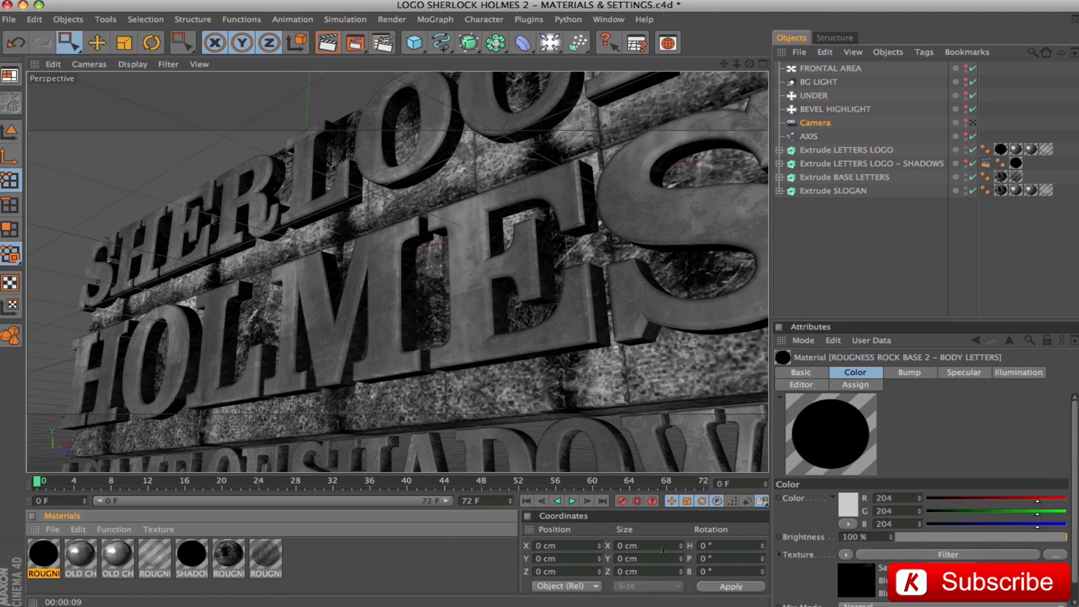
left_click(802, 374)
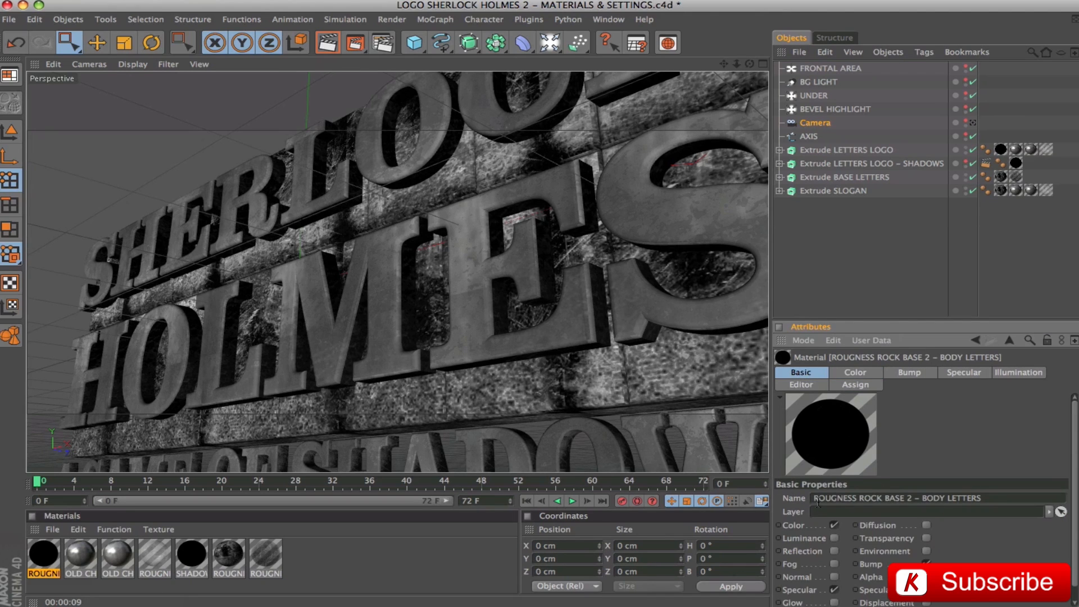
left_click_drag(949, 498, 1018, 498)
left_click(843, 149)
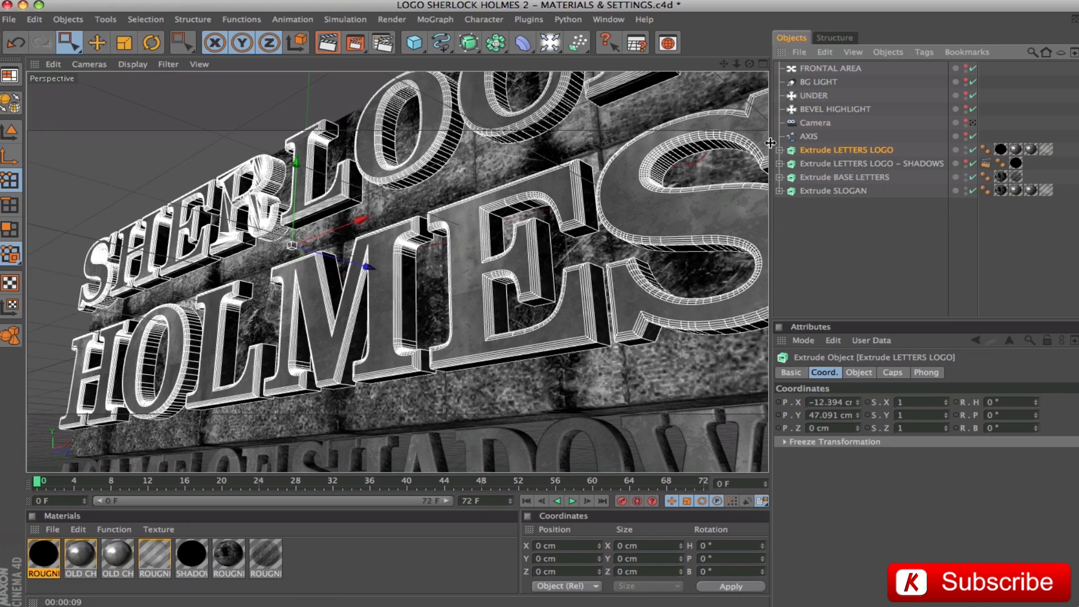
left_click(1000, 151)
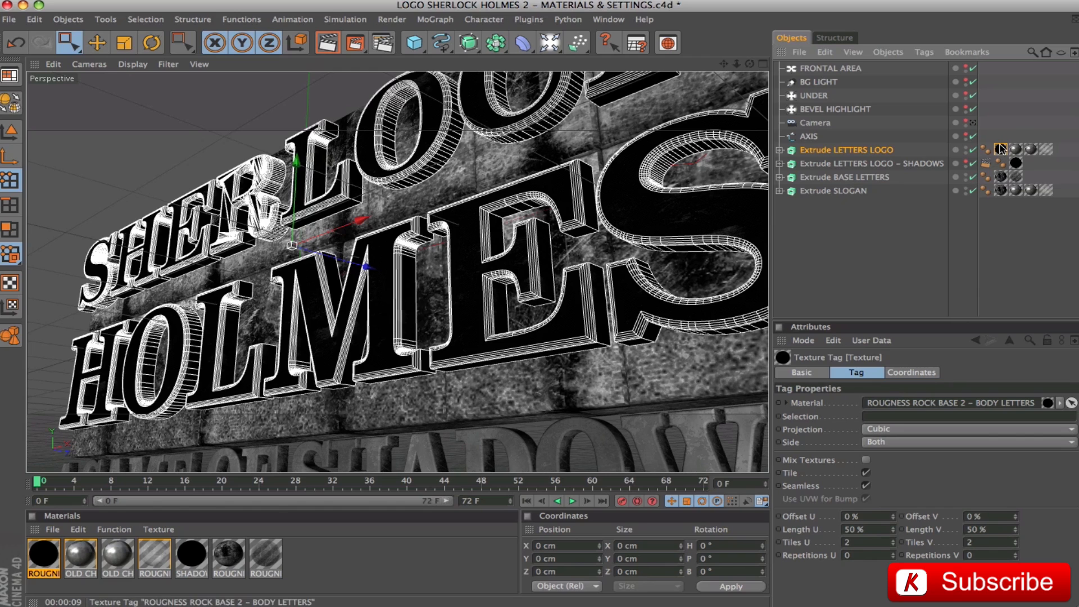
- Enlarge the attributes area and examine the Filter shader in the color channel of the ROUGNESS ROCK BASE 2 – BODY LETTERS material
left_click(40, 559)
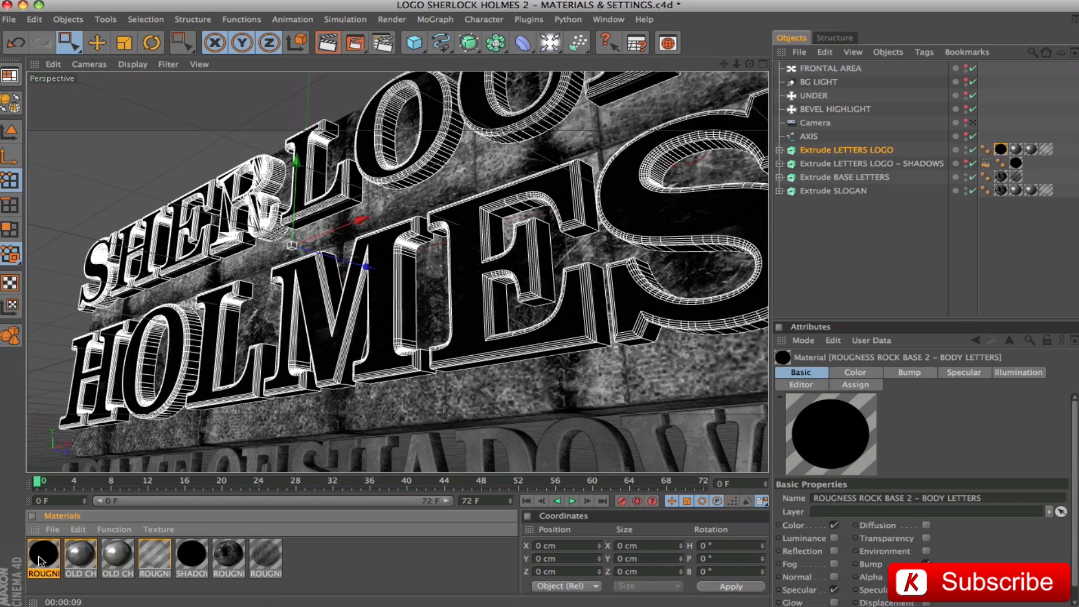
left_click_drag(821, 319, 822, 243)
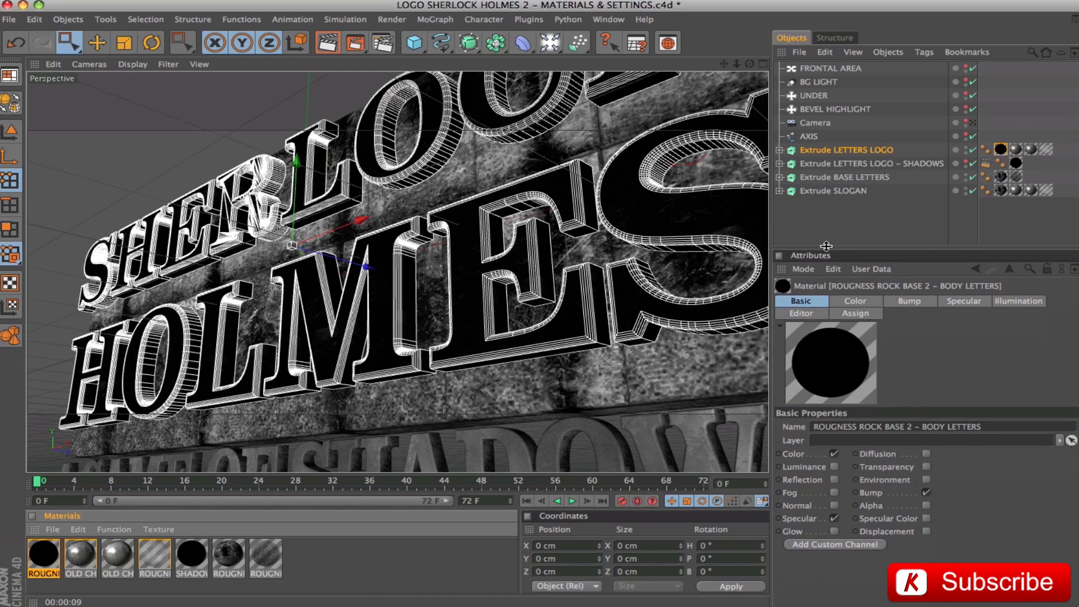
left_click(855, 296)
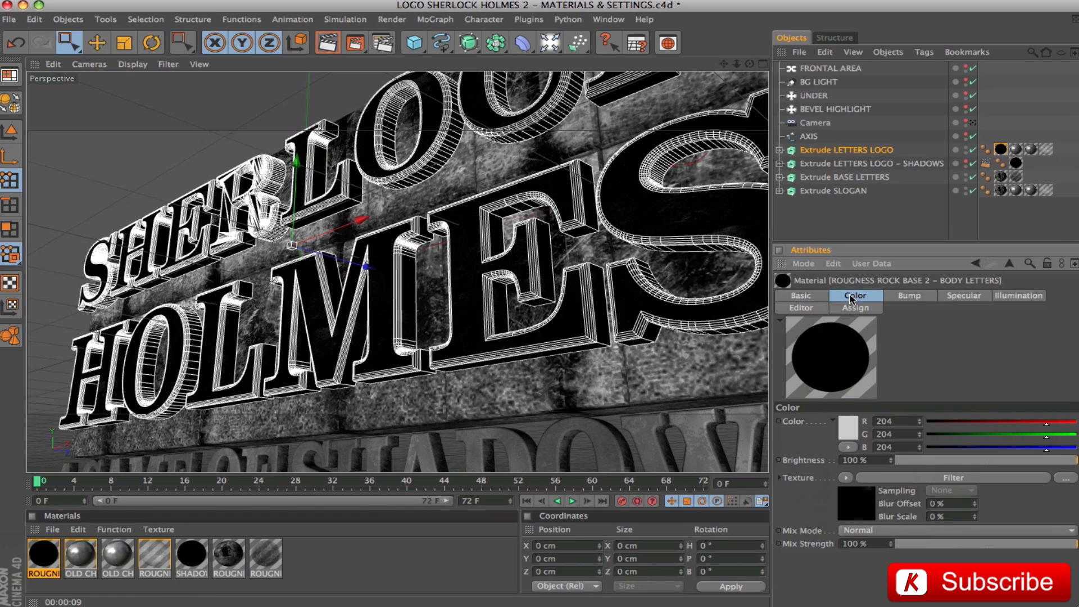
left_click(921, 478)
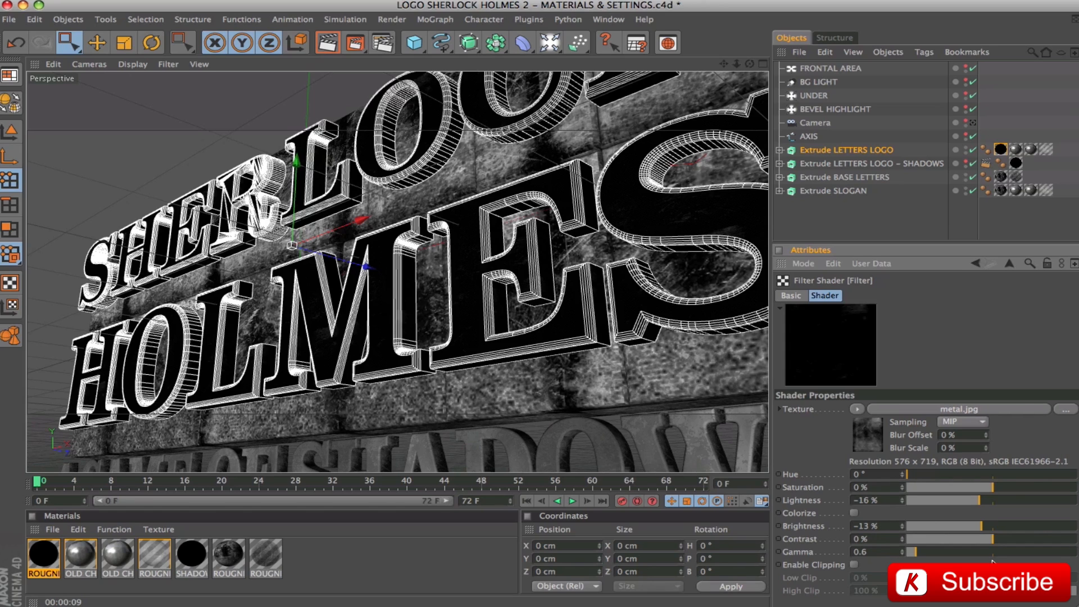
left_click(976, 264)
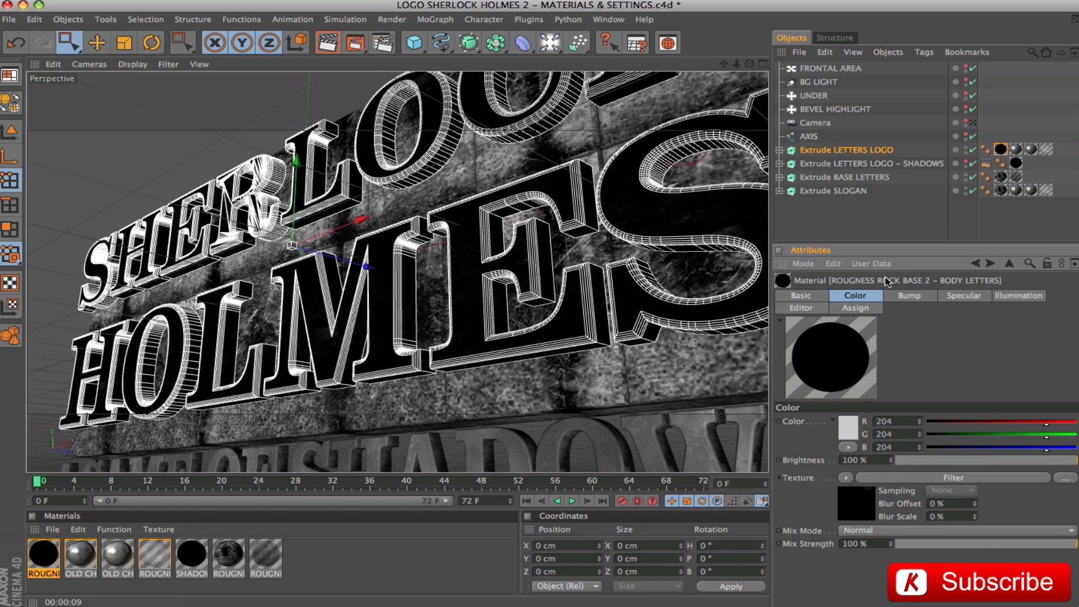
- Examine the body letters material's bump channel and its Filter shader settings, and return to the bump properties
left_click(903, 295)
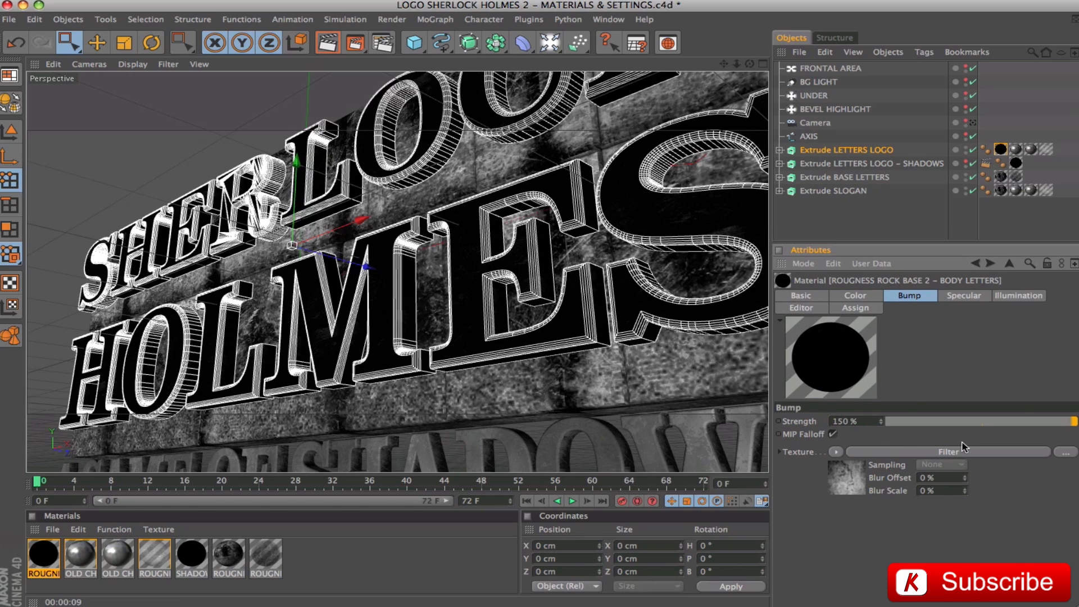
left_click(916, 452)
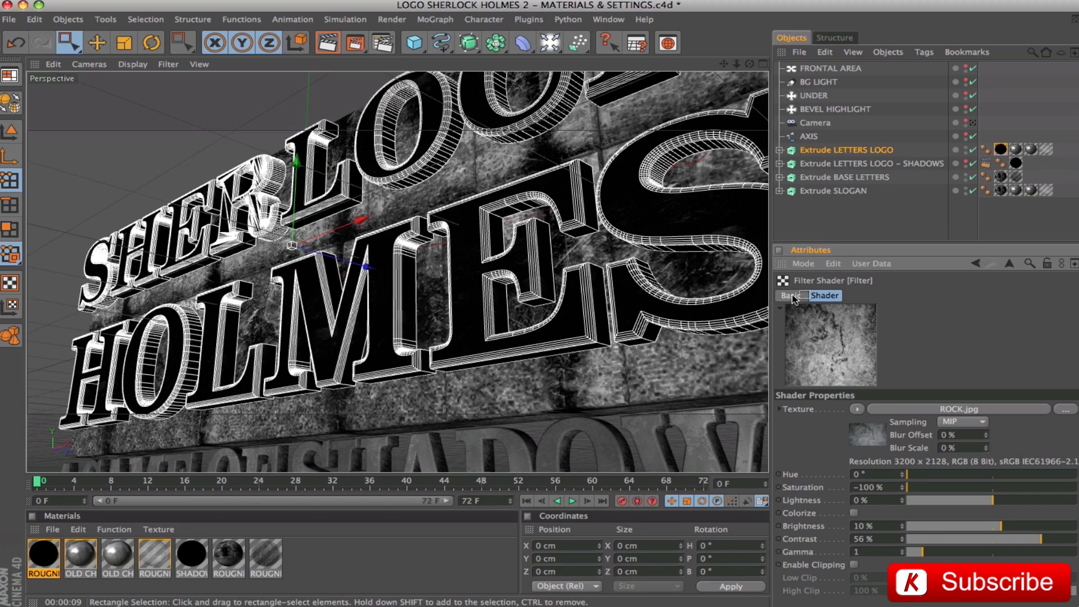
left_click(976, 265)
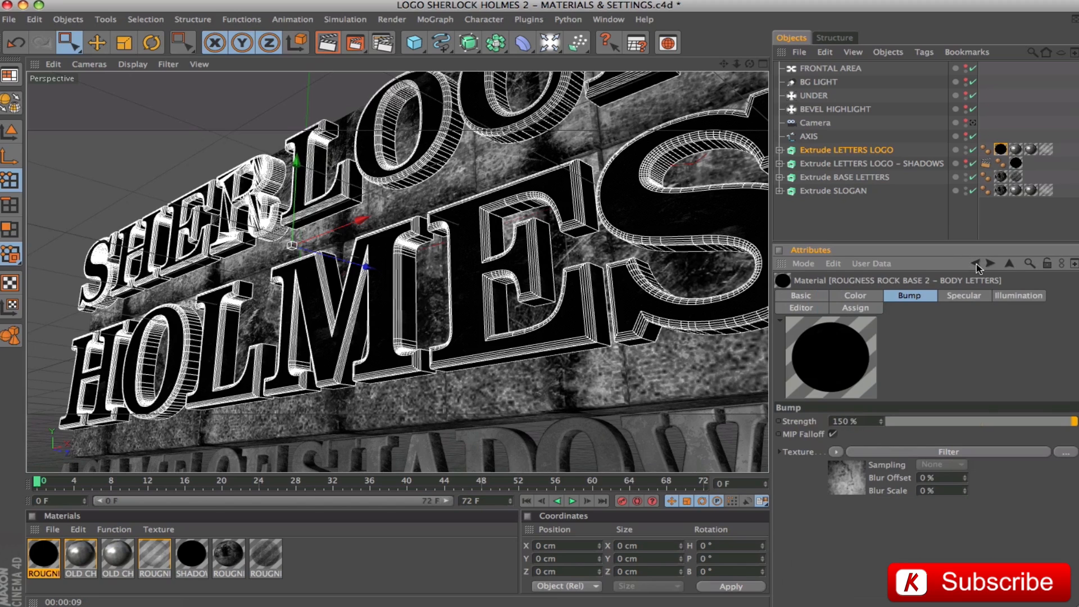
- Examine the specular channel of the ROUGNESS ROCK BASE 2 – BODY LETTERS material and render the letter close-up
left_click(964, 296)
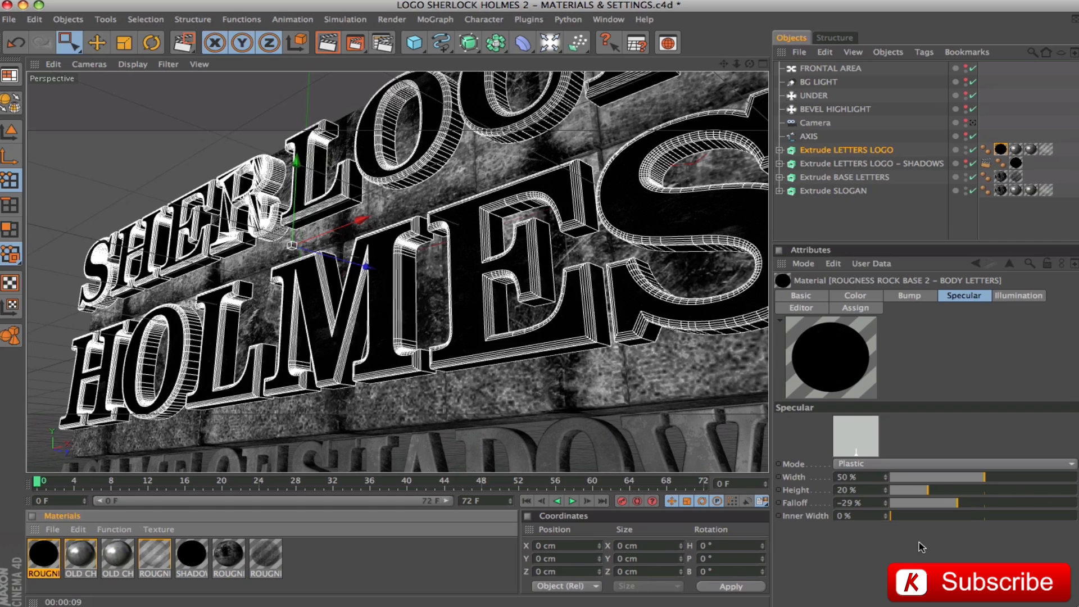
key("super+r")
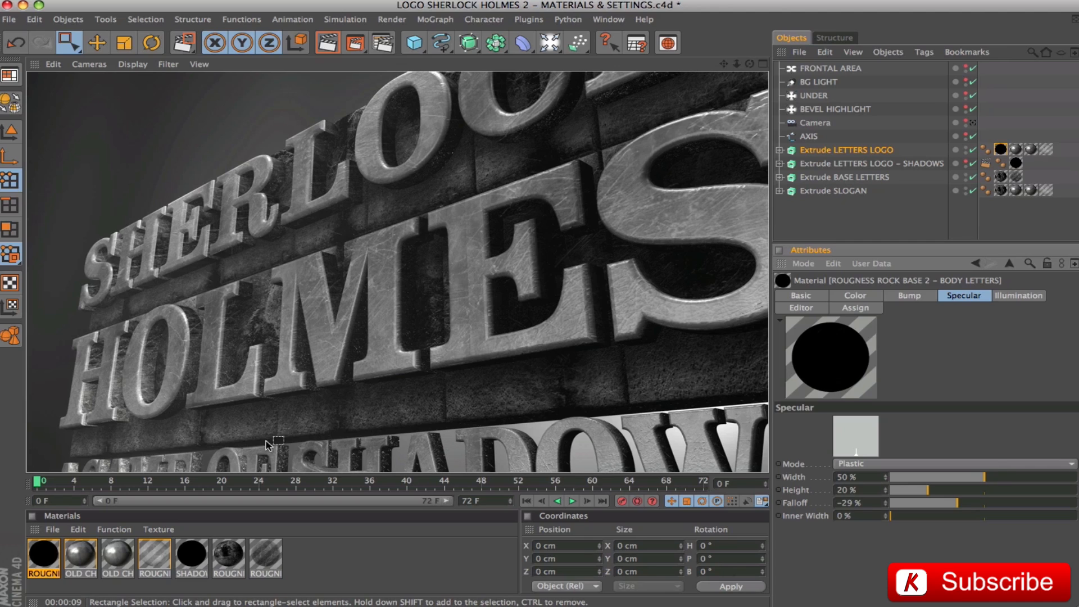
- Review the OLD CHROME LOGO – CAP LETTERS material's basic properties and color channel, including the Filter shader
left_click(81, 555)
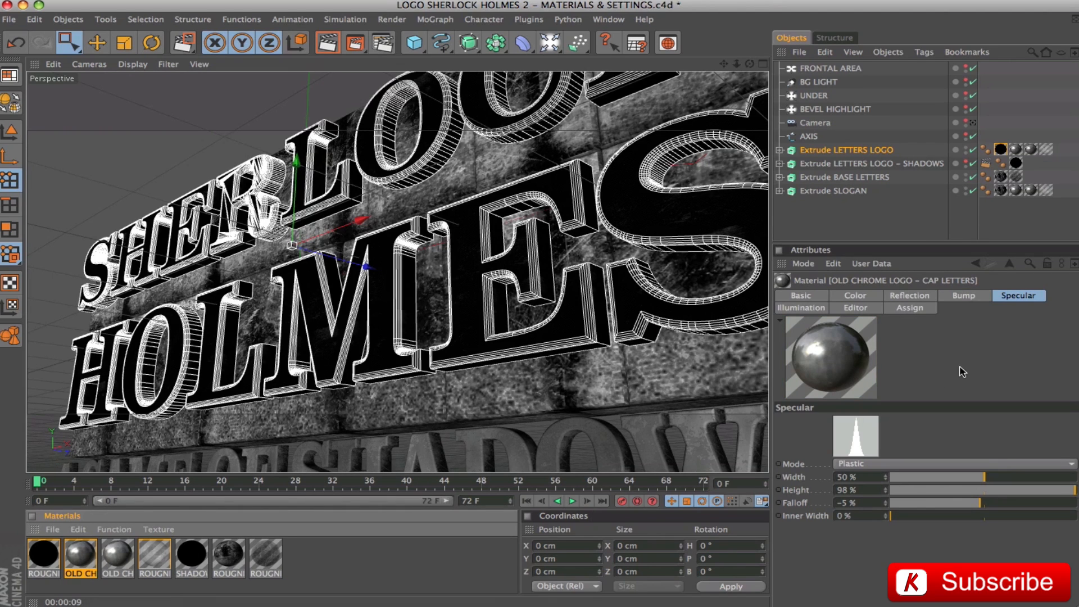
left_click(800, 297)
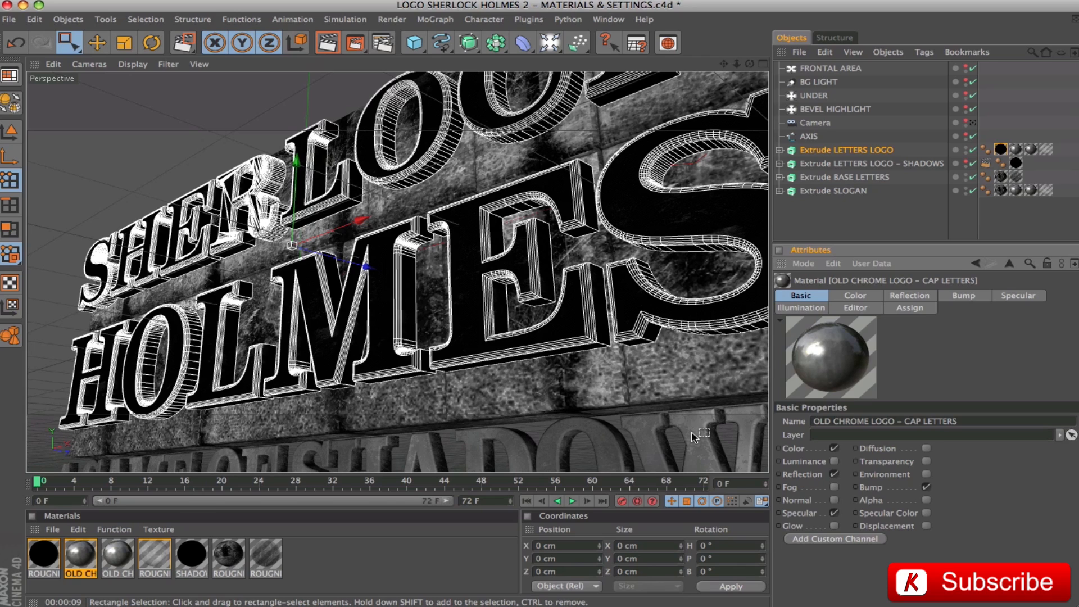
left_click(875, 298)
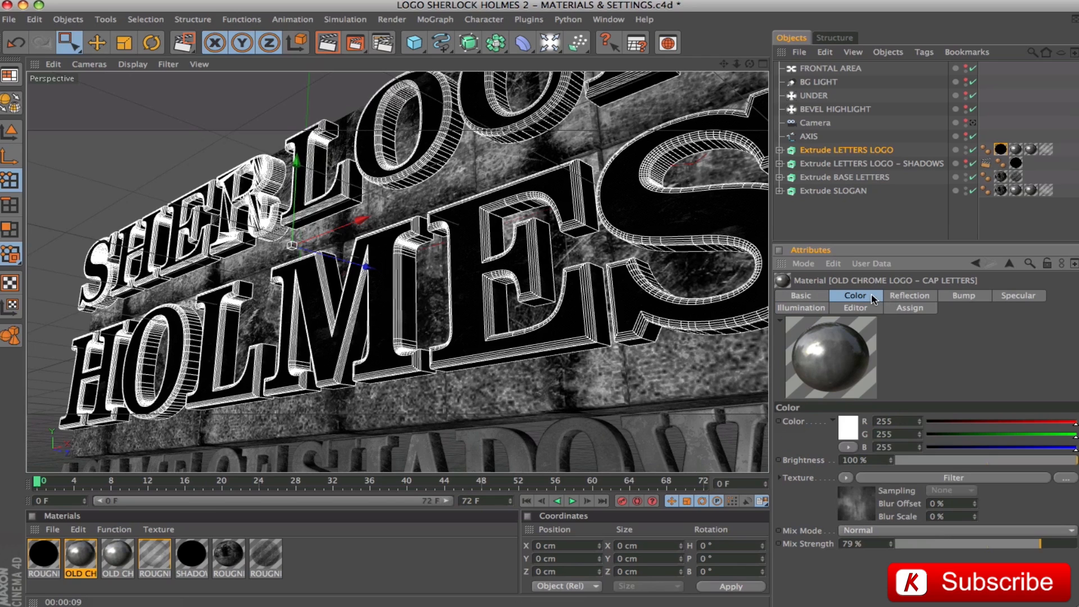
left_click(946, 478)
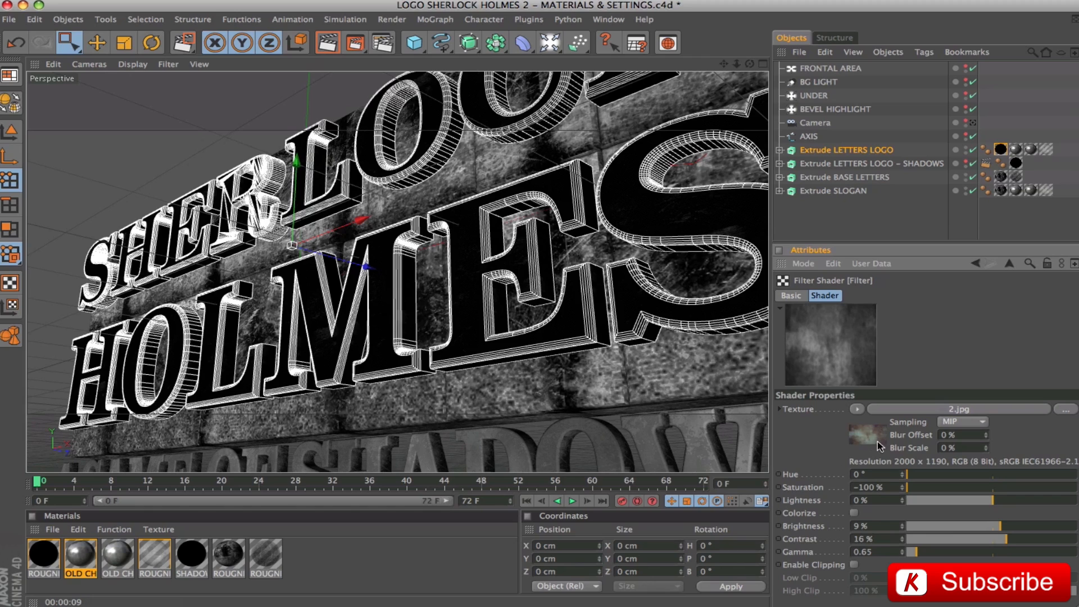
left_click(976, 265)
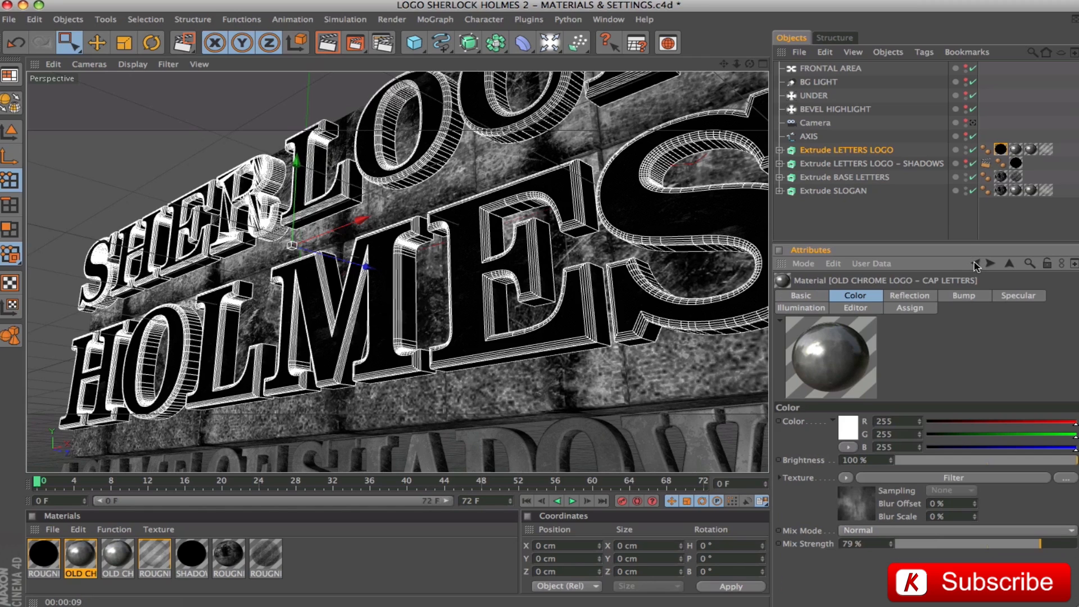
- Examine the OLD CHROME LOGO – CAP LETTERS material's reflection, bump and specular channels, including the Noise shader in the bump texture
left_click(911, 296)
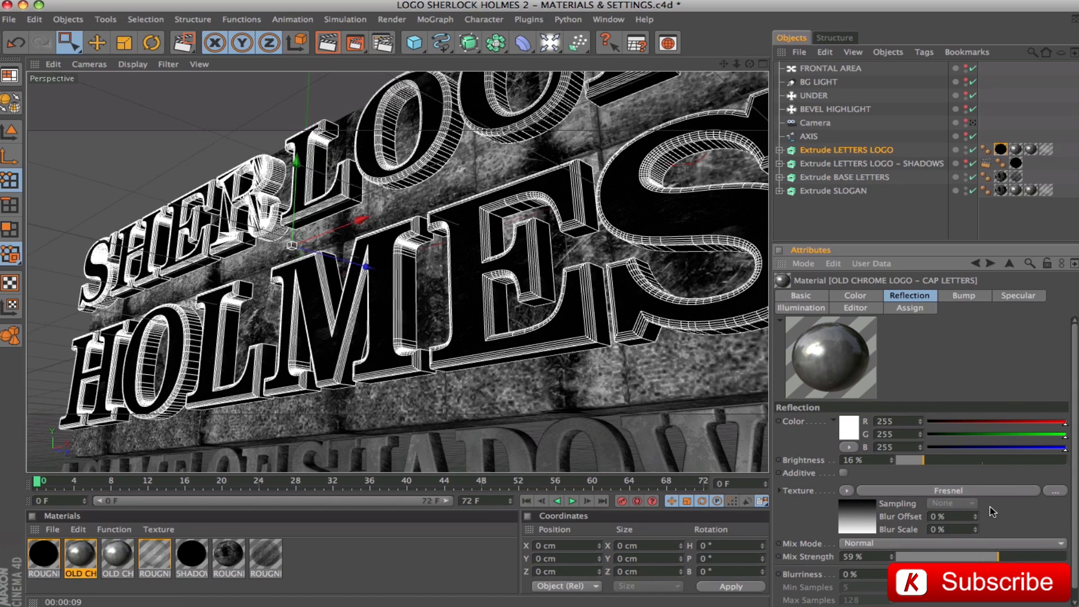
left_click(968, 298)
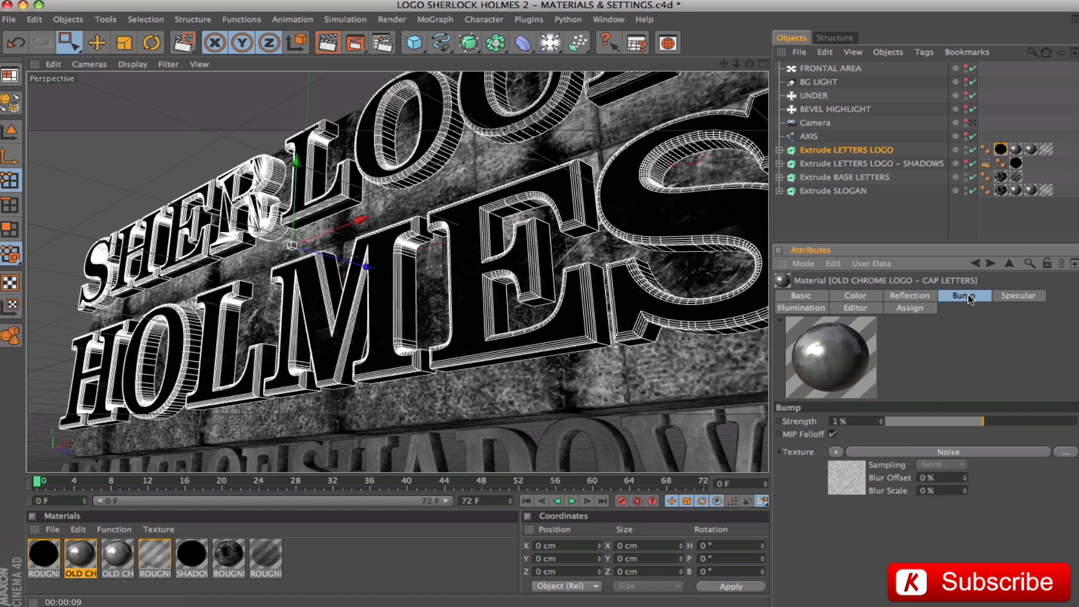
left_click(930, 453)
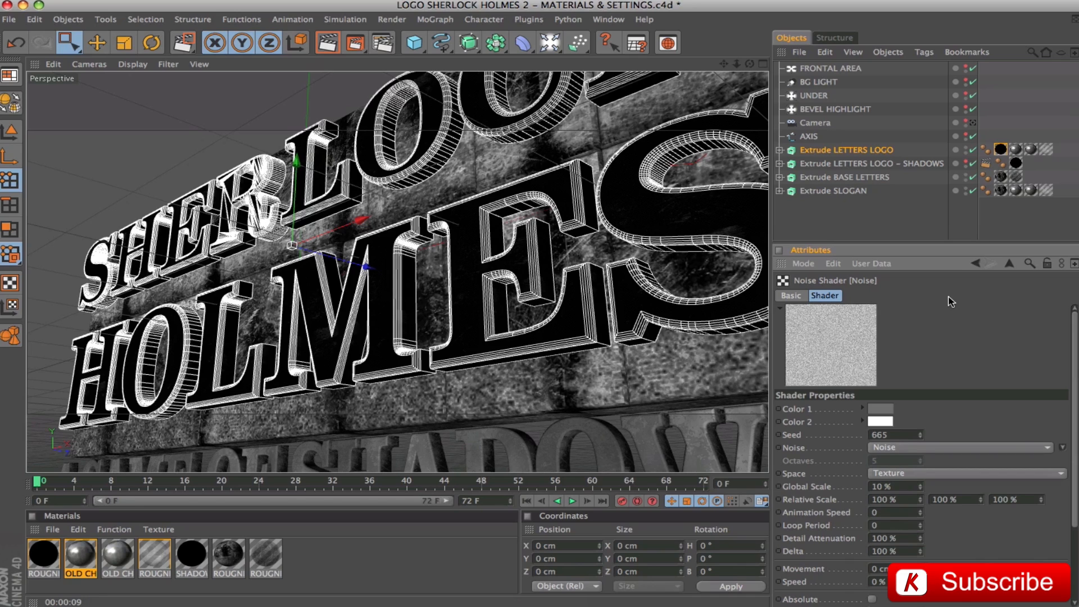
left_click(978, 264)
left_click(1005, 299)
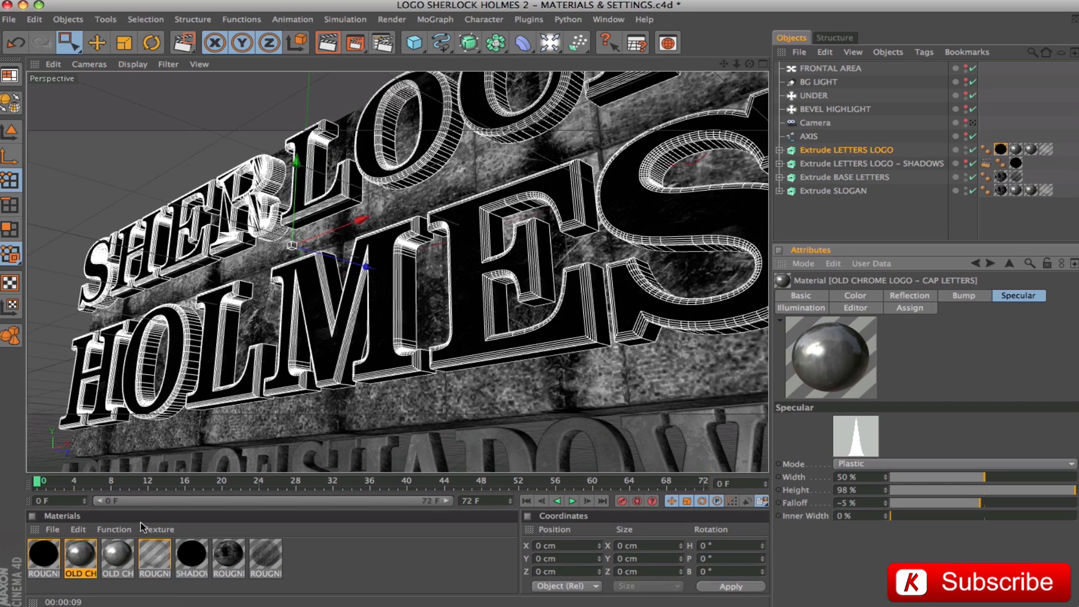
- Compare the specular settings of the two OLD CHROME cap letters materials and render the logo through the scene camera
left_click(85, 558)
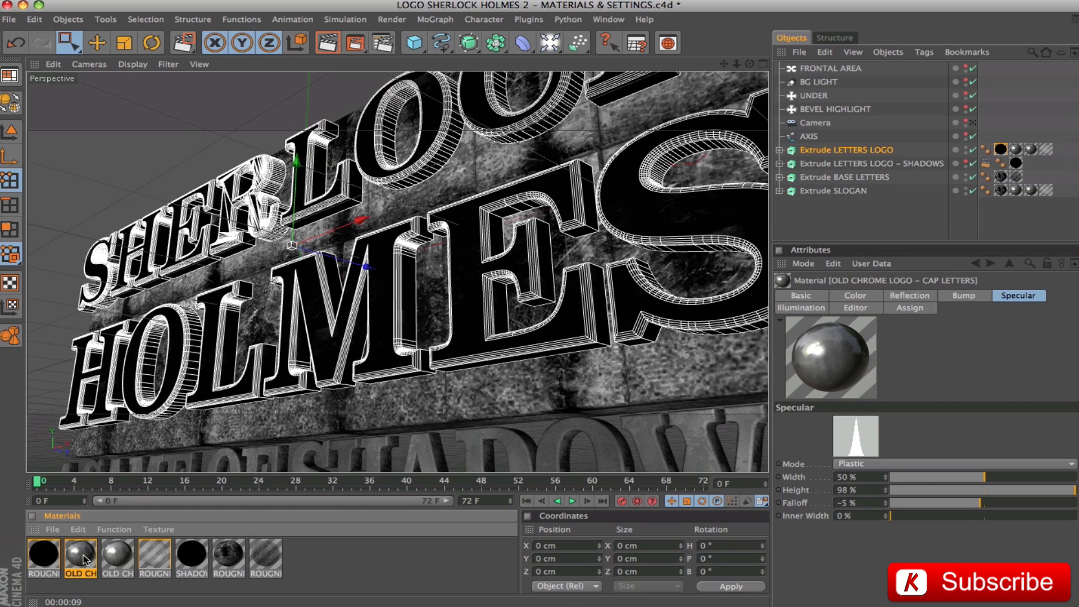
left_click(116, 559)
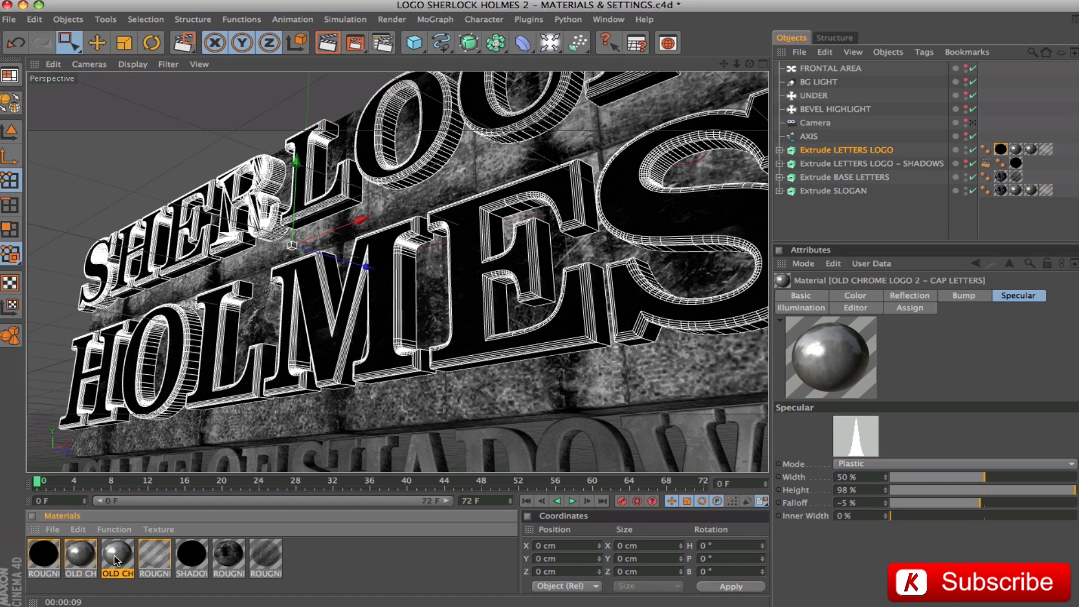
left_click(82, 557)
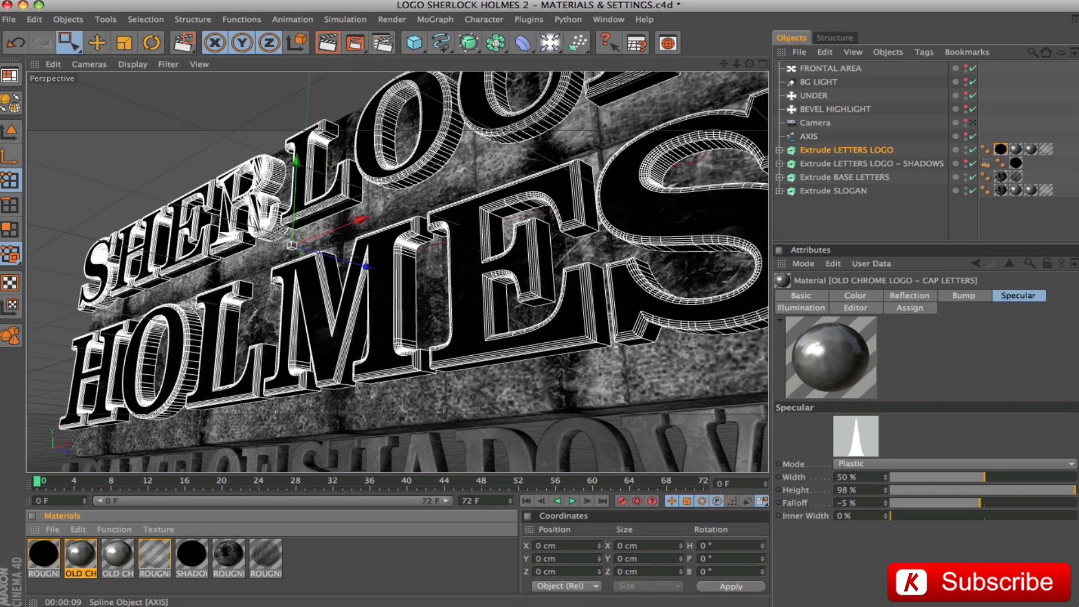
left_click(971, 122)
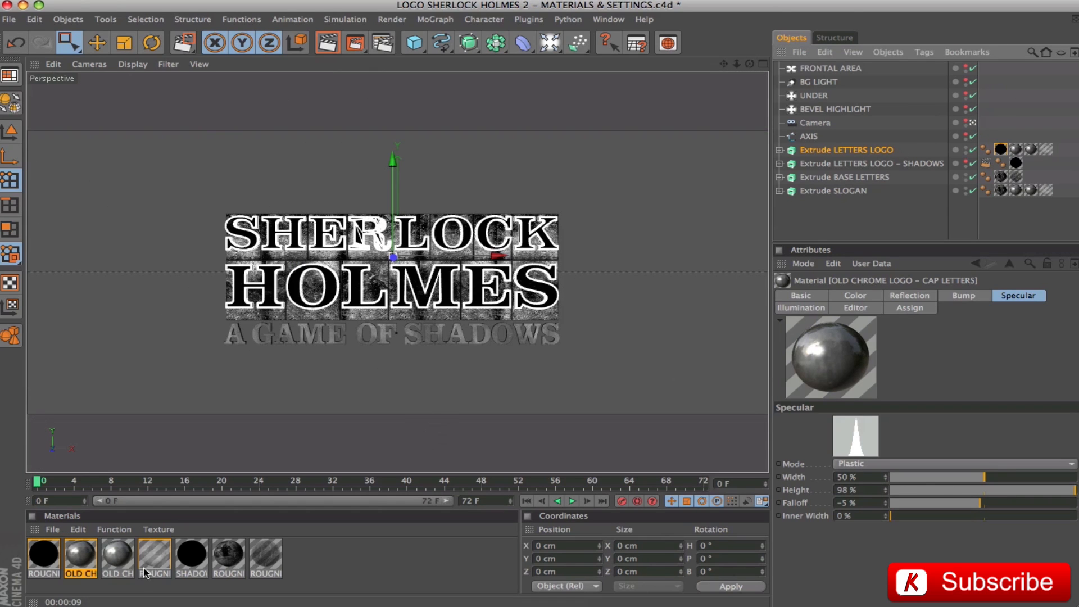
key("ctrl+r")
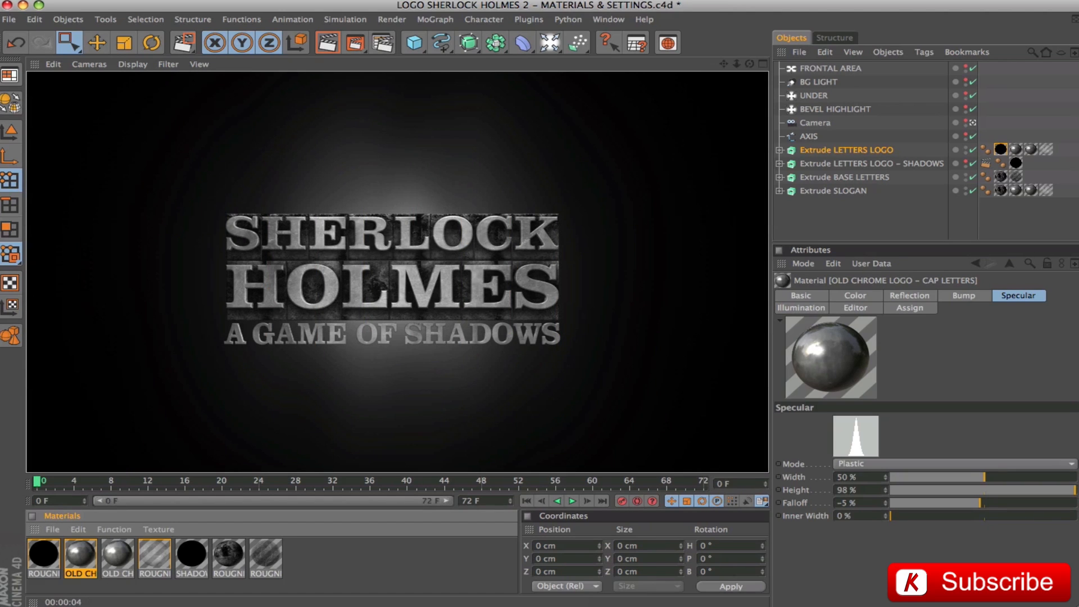
- Try replacing the OLD CHROME LOGO – CAP LETTERS material with OLD CHROME LOGO 2 – CAP LETTERS, render the result, and undo the replacement
left_click_drag(114, 552, 82, 556)
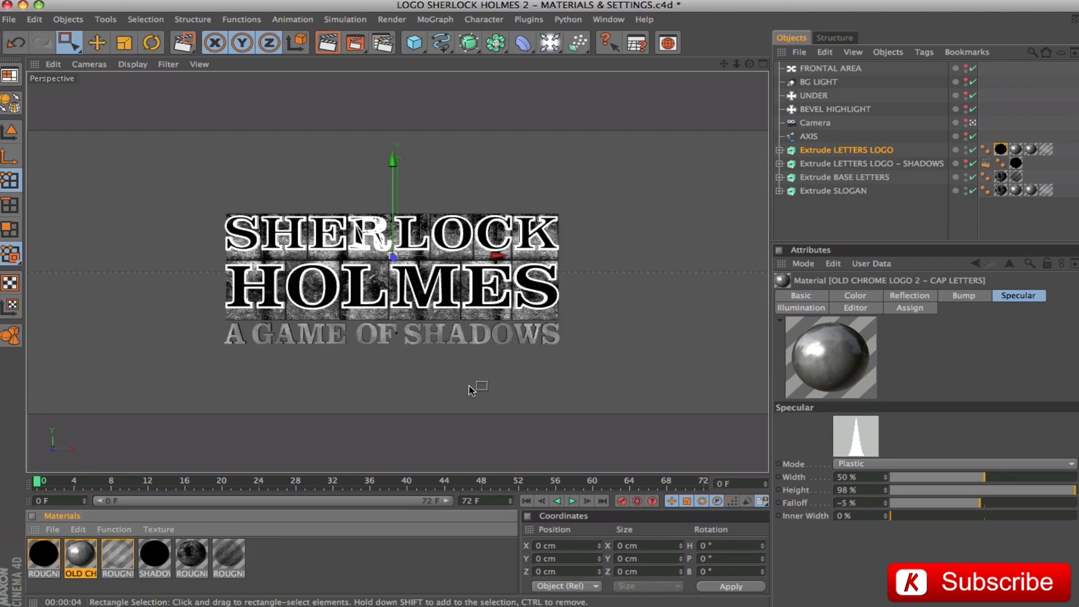
key("super+r")
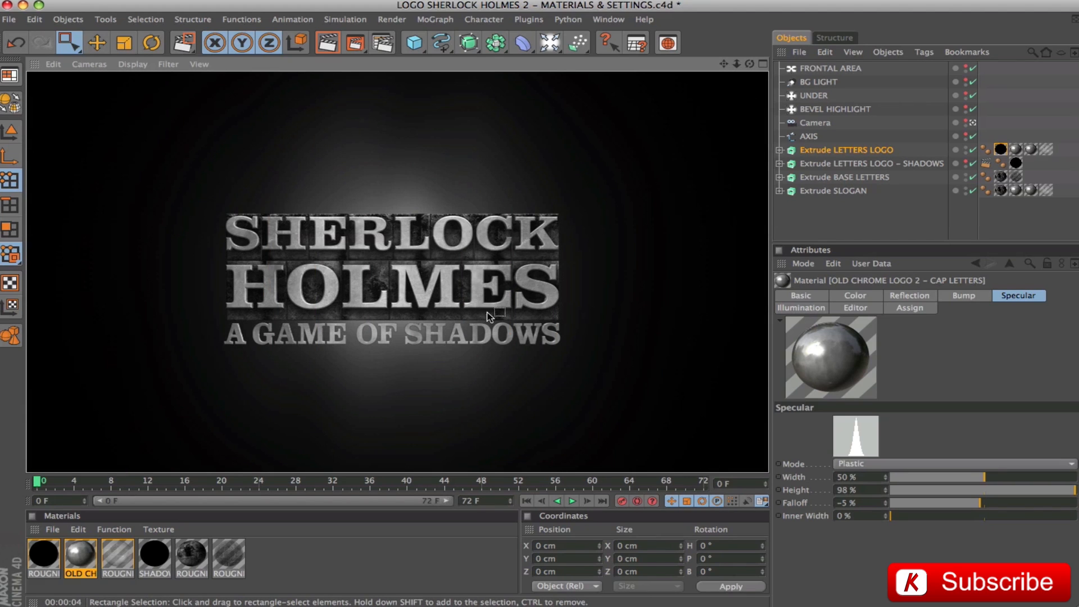
key("super+z")
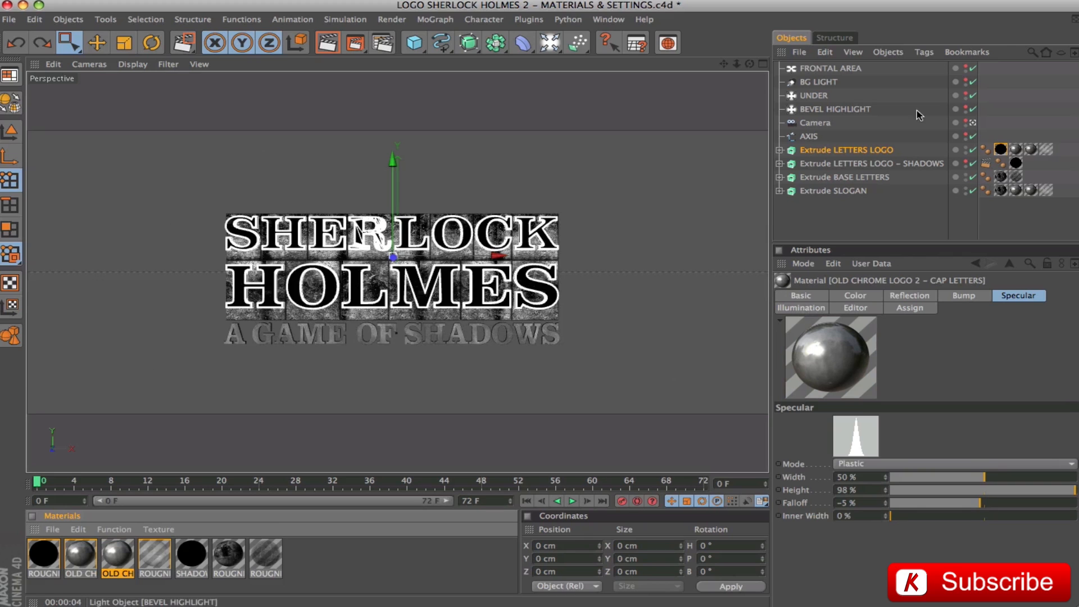
- Leave the scene camera and review the ROUGNESS ROCK BASE 3 – BODY LETTERS material's basic properties and its texture tag on Extrude LETTERS LOGO
left_click(972, 122)
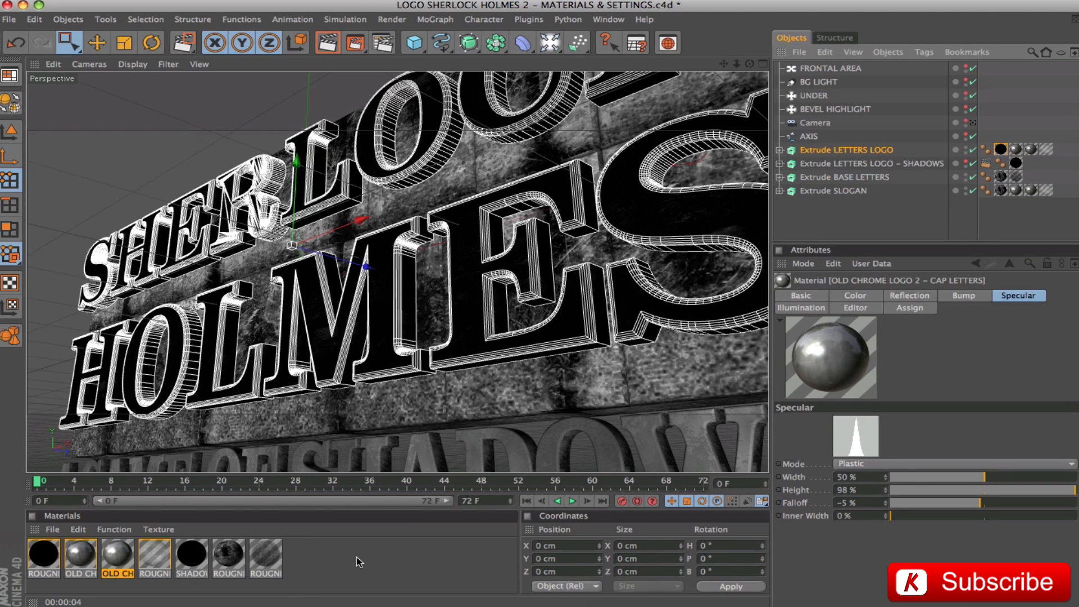
left_click(156, 567)
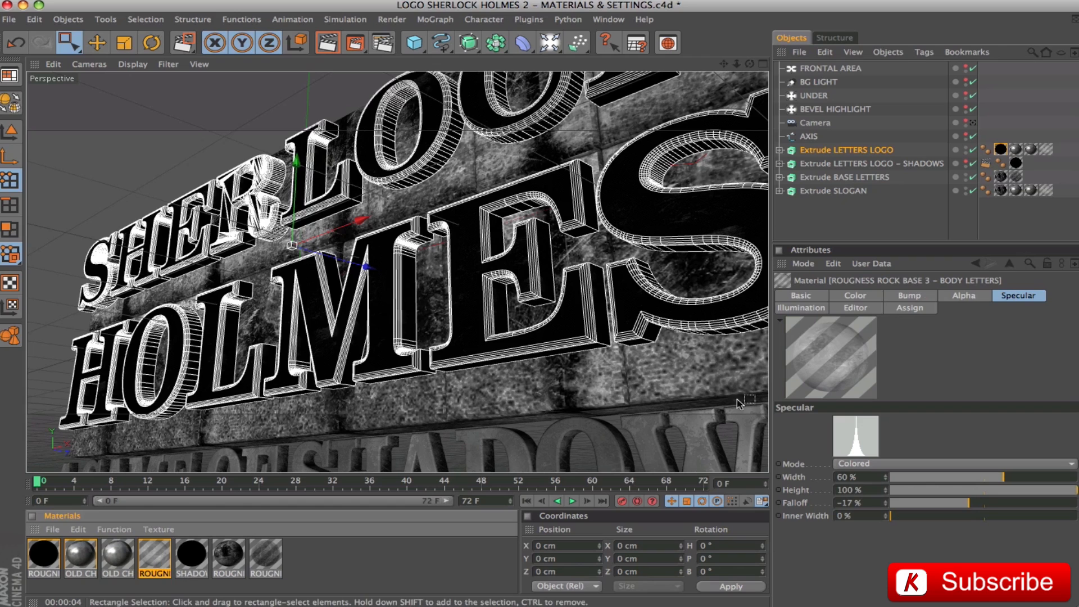
left_click(811, 297)
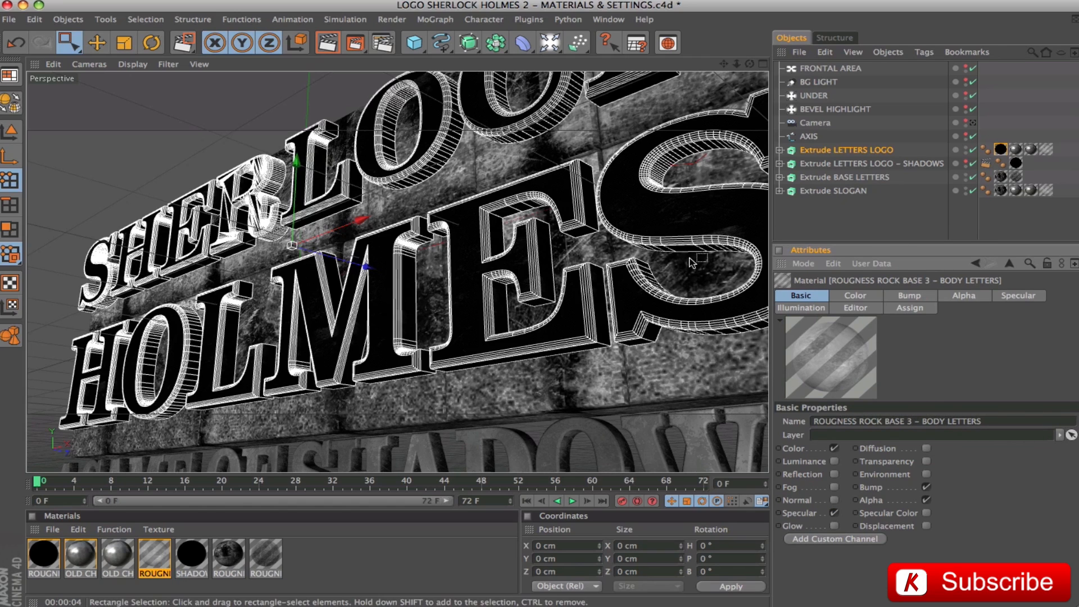
left_click(1046, 149)
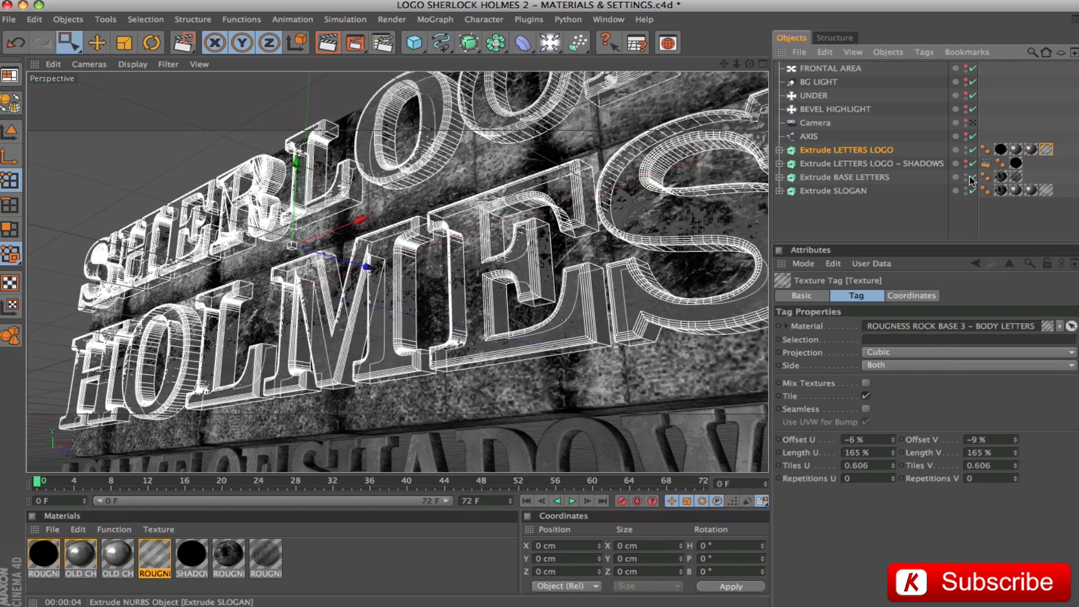
- Examine the color, bump, alpha and specular channels of the ROUGNESS ROCK BASE 3 – BODY LETTERS material, including the specular mode, and deselect it
left_click(159, 561)
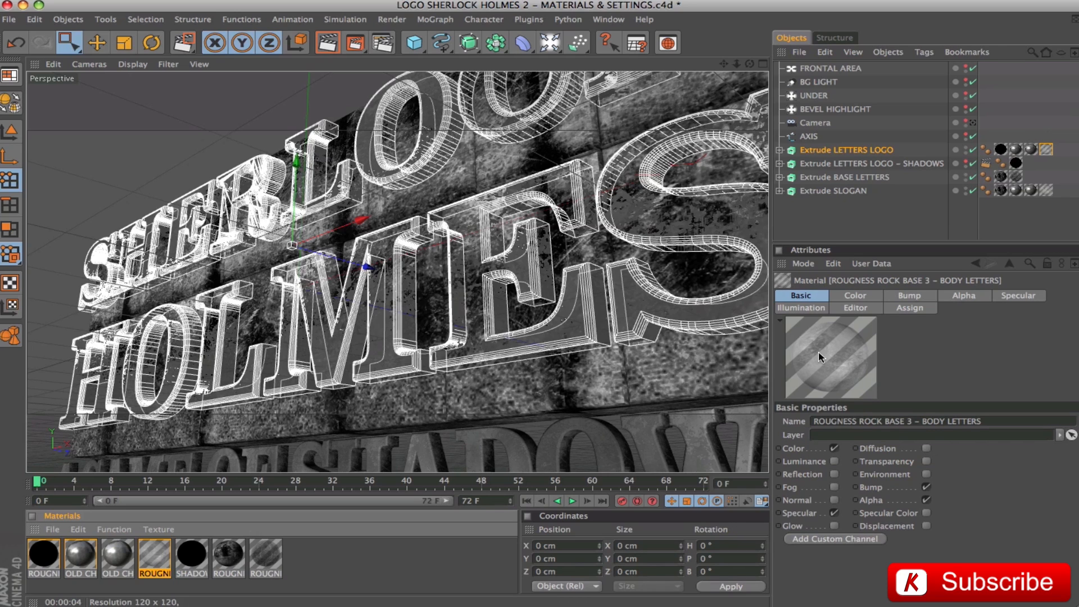
left_click(861, 296)
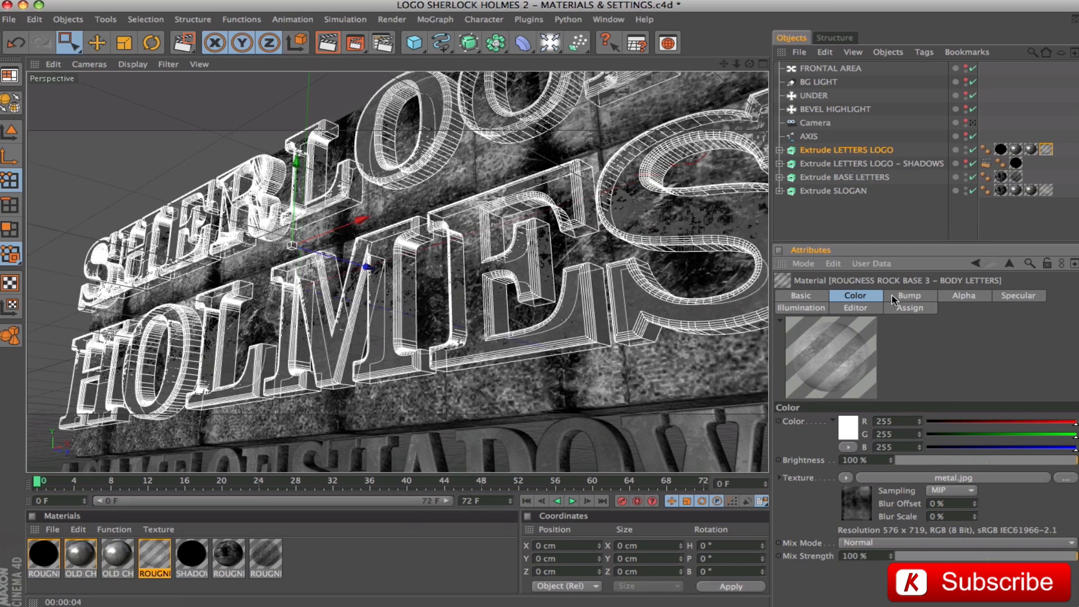
left_click(921, 298)
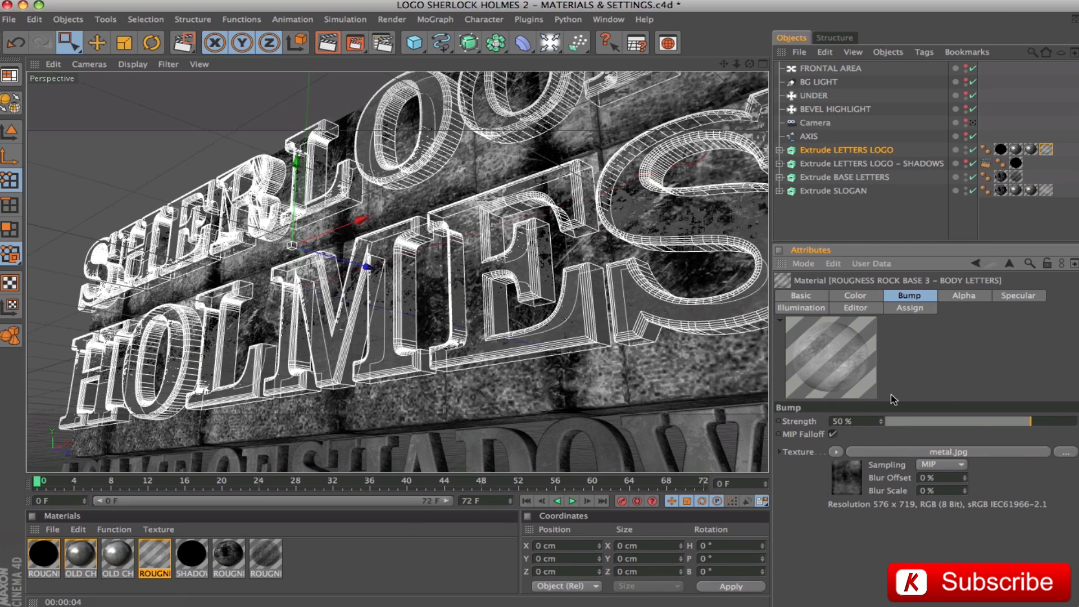
left_click(961, 297)
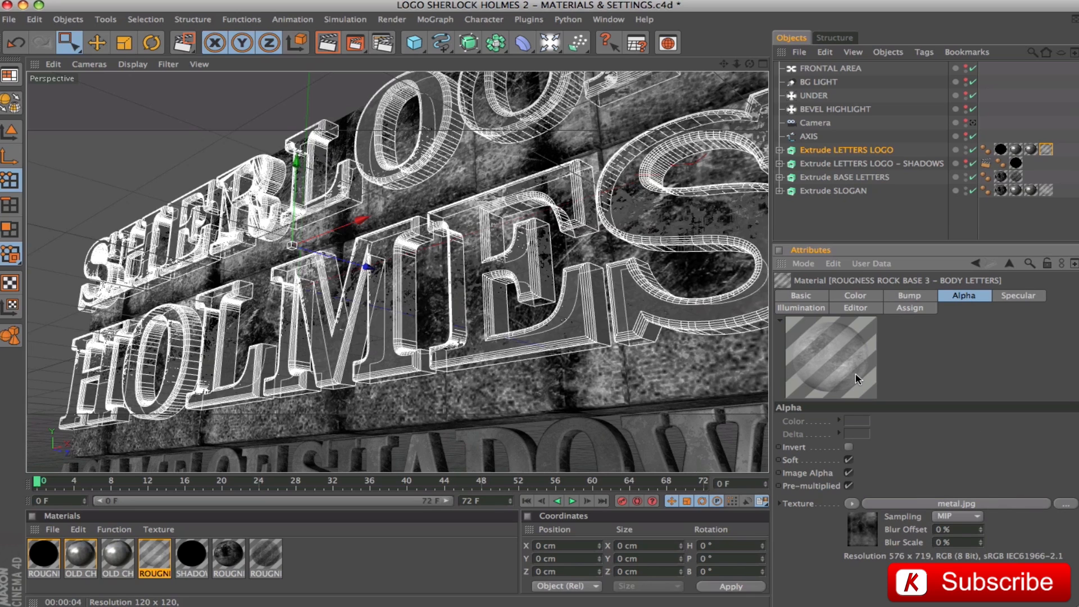
left_click(1037, 298)
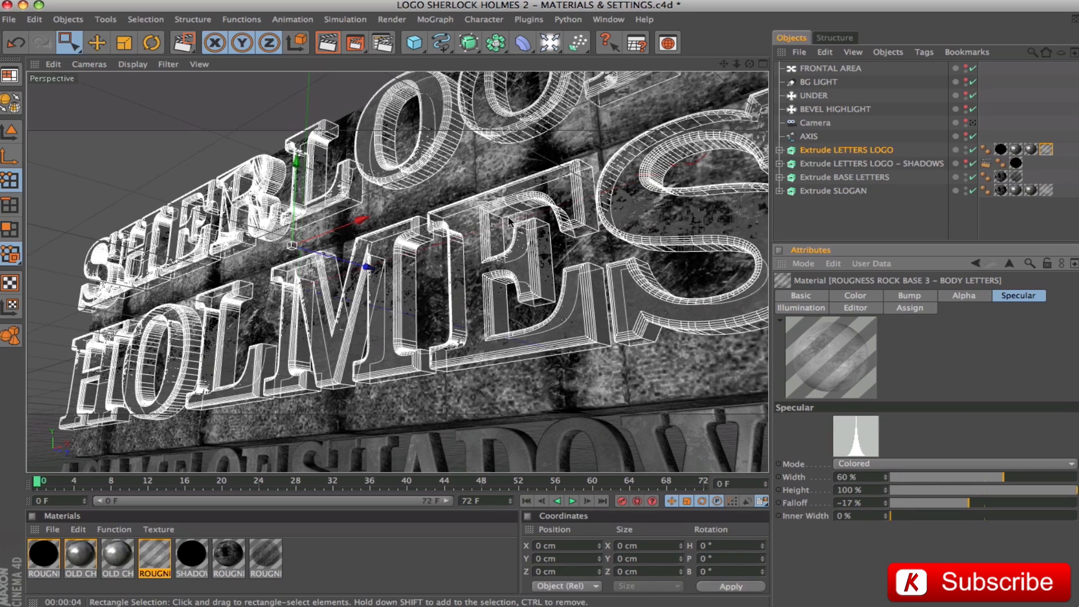
left_click(875, 464)
left_click(875, 464)
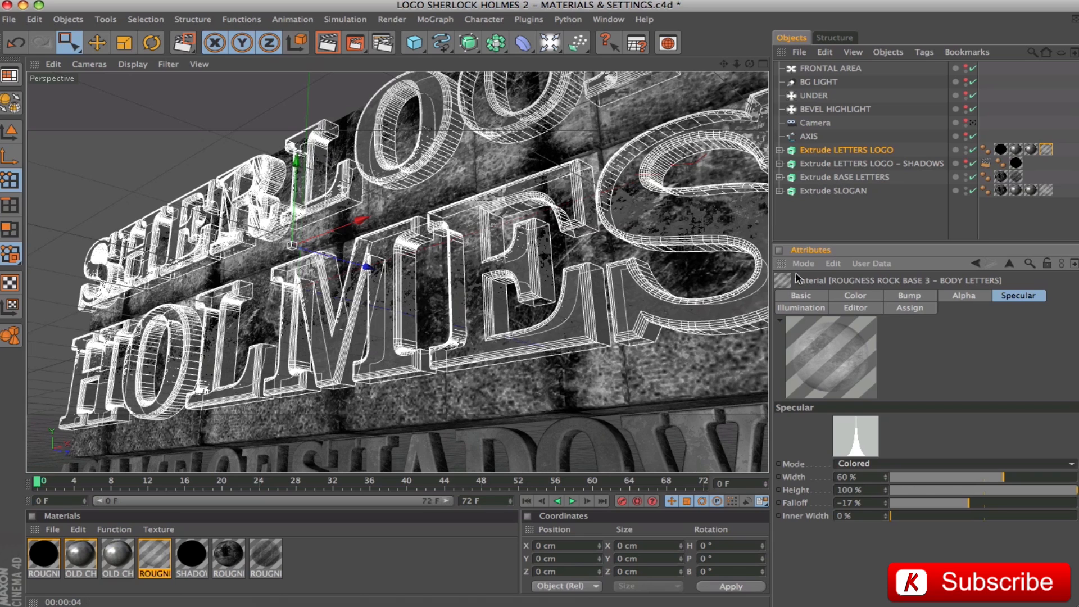
left_click(339, 557)
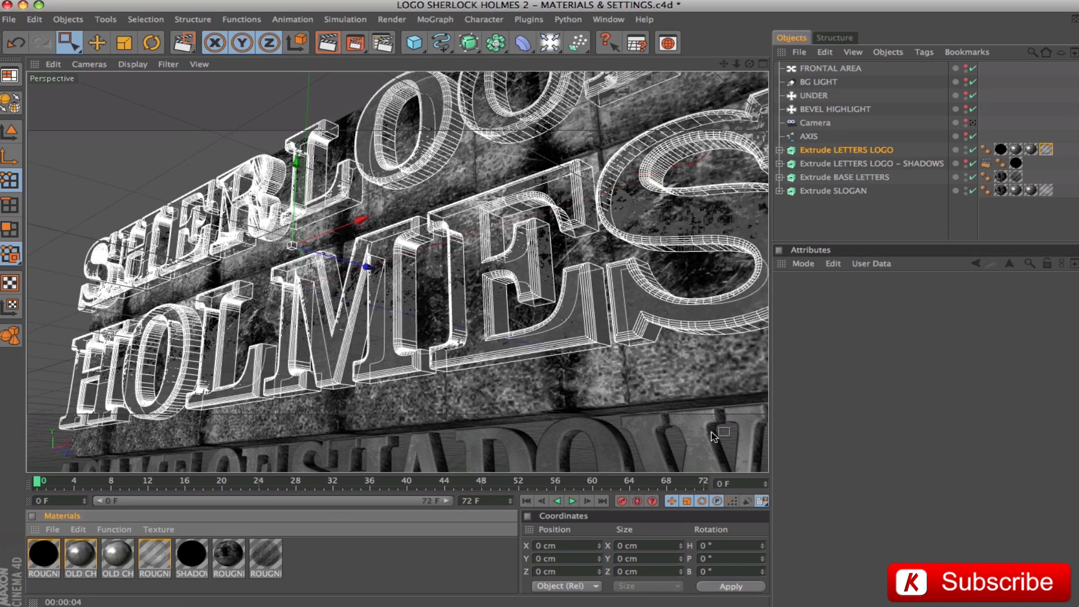
- Inspect the Extrude LETTERS LOGO object and its ROUGNESS ROCK BASE 3 texture tag, and select the Extrude LETTERS LOGO – SHADOWS object
left_click(849, 166)
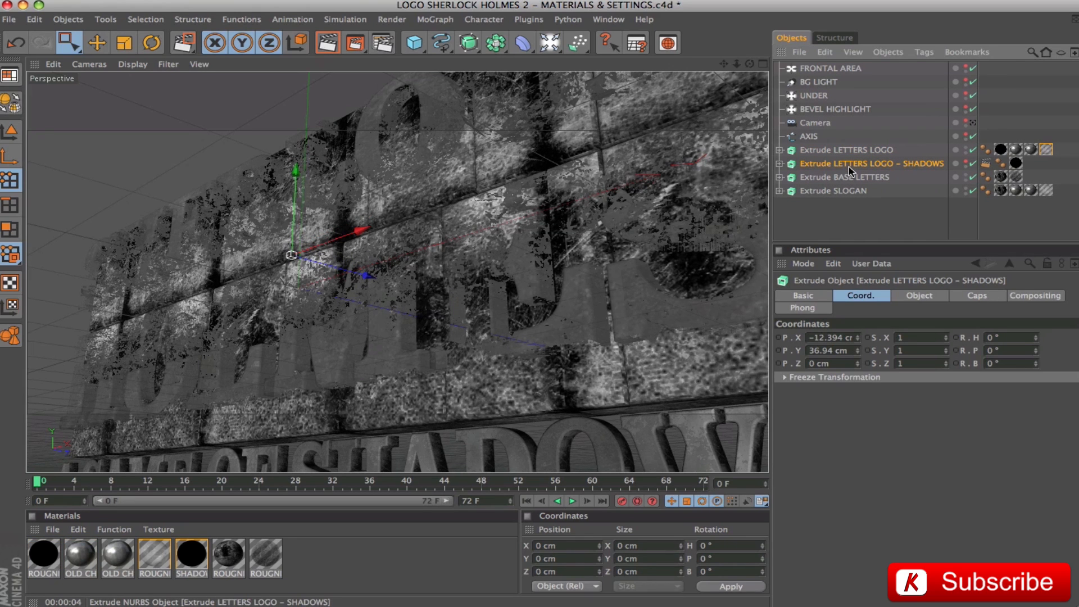
left_click(888, 150)
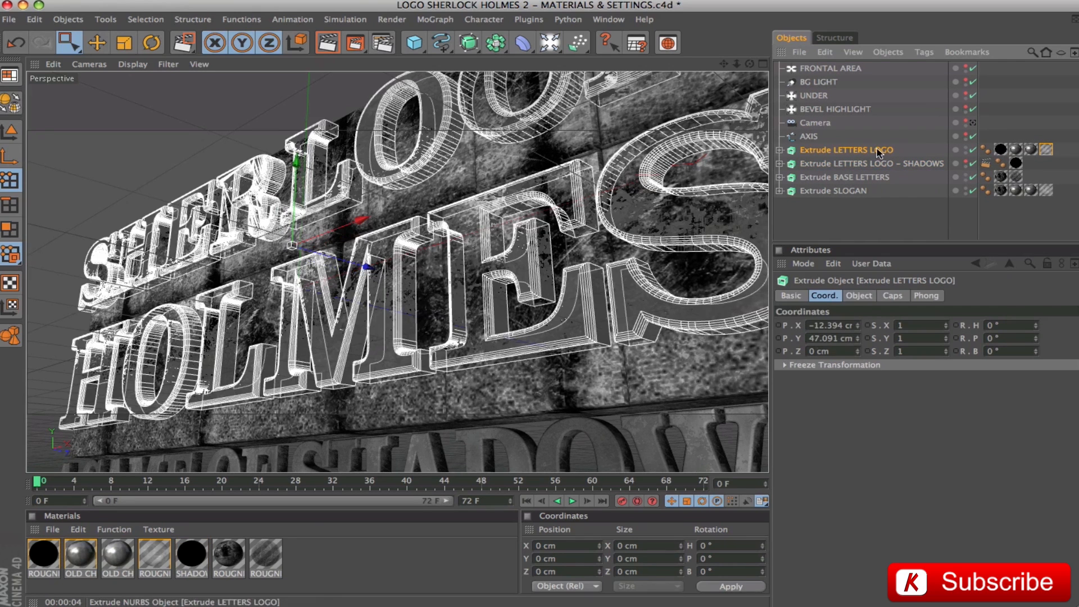
left_click(1045, 150)
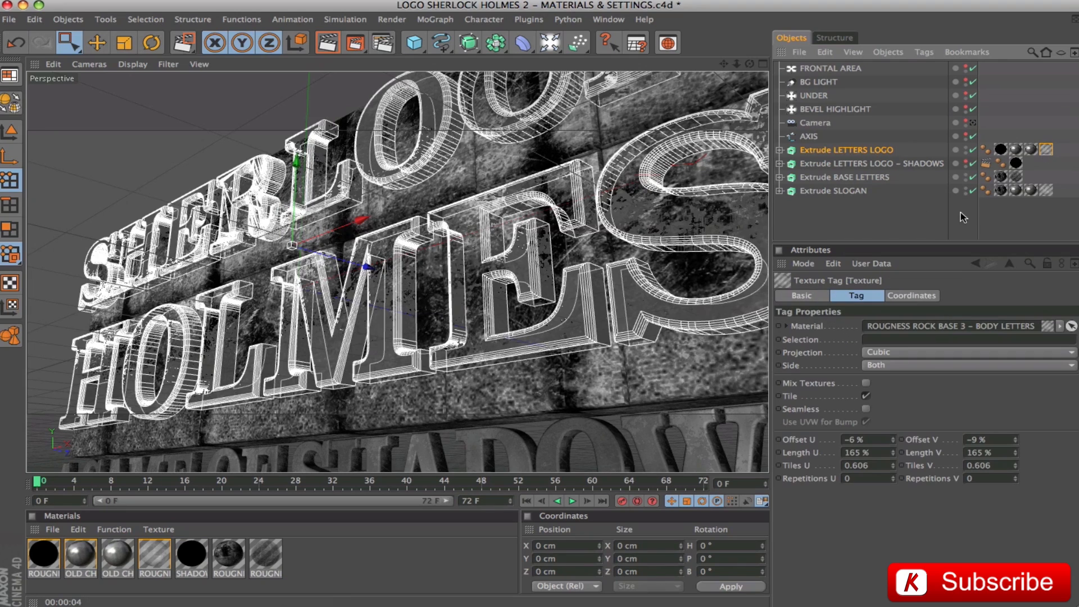
left_click(889, 223)
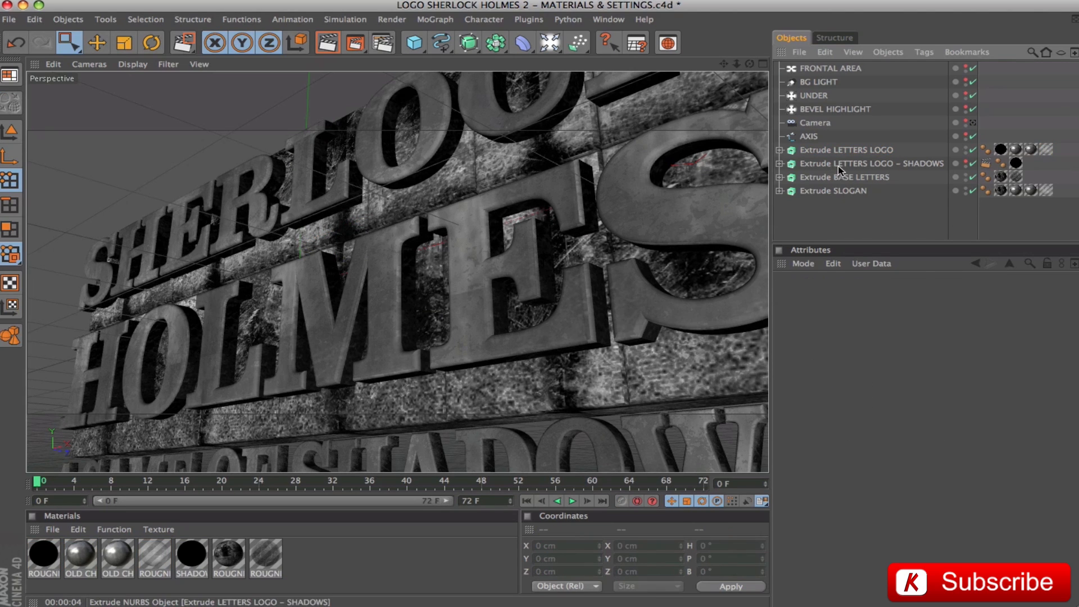
left_click(681, 216)
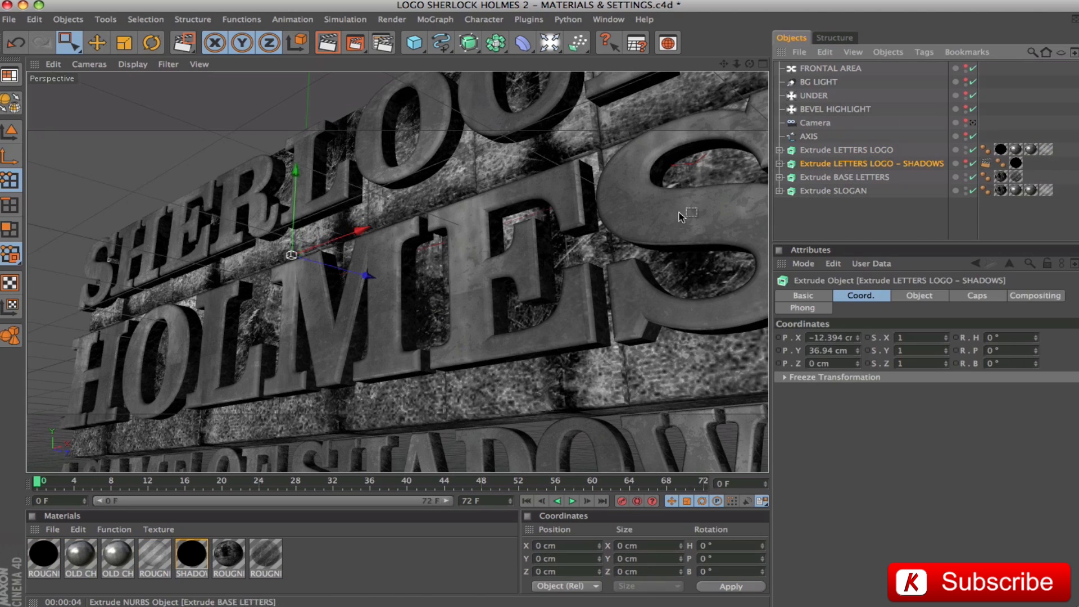
- Show the Extrude LETTERS LOGO – SHADOWS object in the viewport, review the SHADOWS LOGO material's color, and hide the object again
left_click(968, 163)
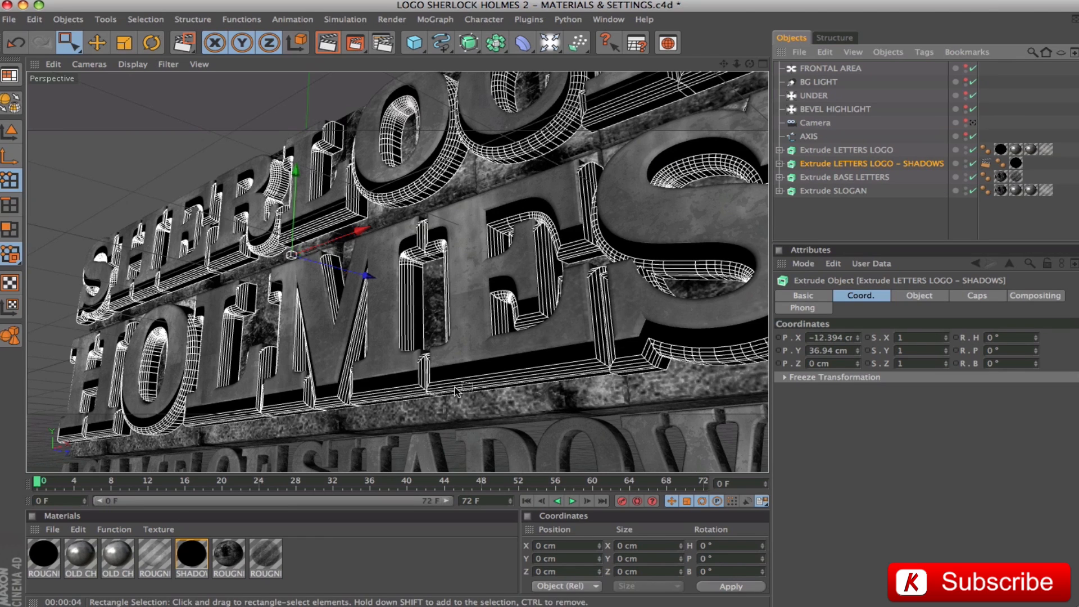
left_click(194, 553)
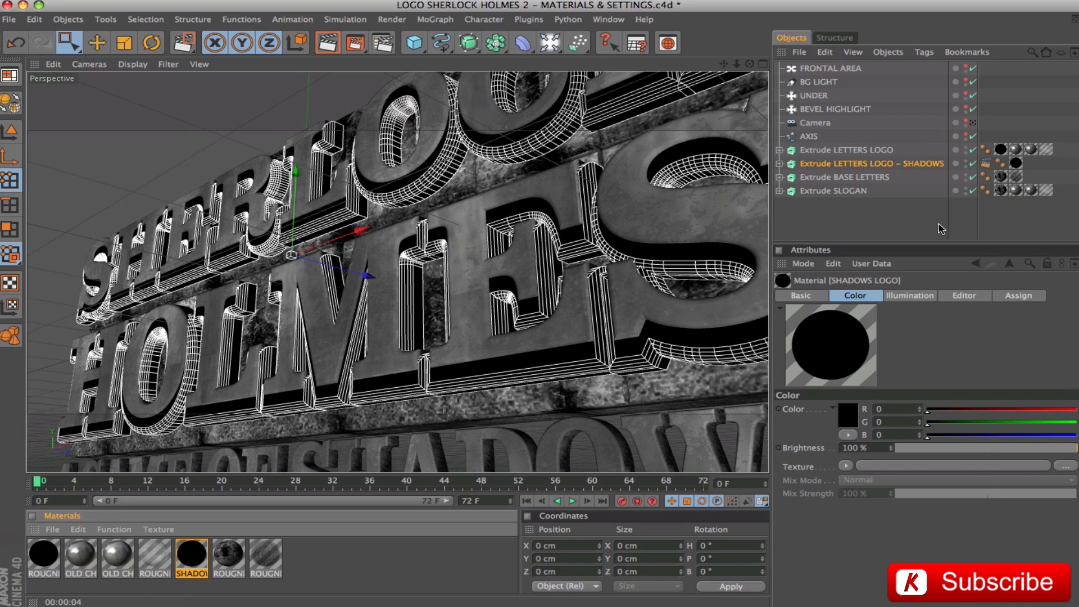
left_click(965, 162)
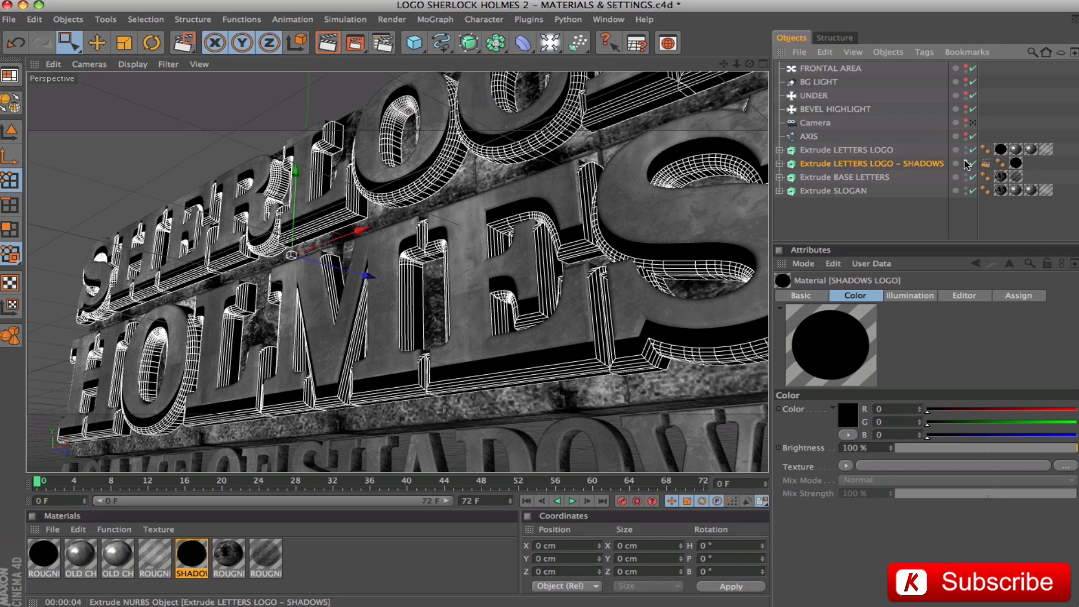
left_click(965, 161)
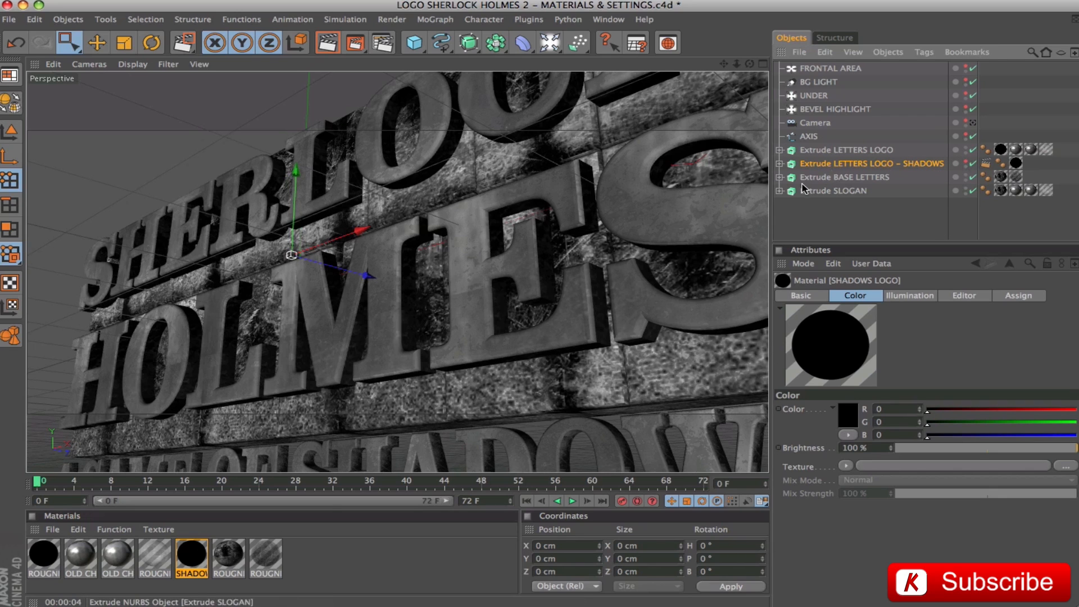
- Inspect the first texture tag on Extrude BASE LETTERS and the ROUGNESS ROCK BASE – SQUARES BASES BODY material's color channel, including its Filter shader
left_click(845, 178)
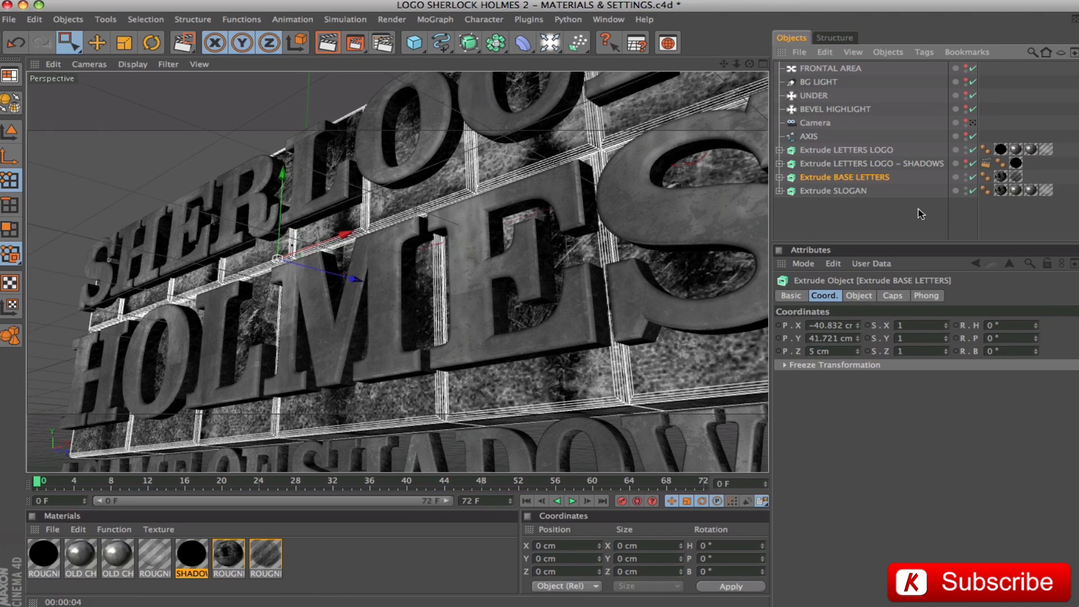
left_click(1000, 176)
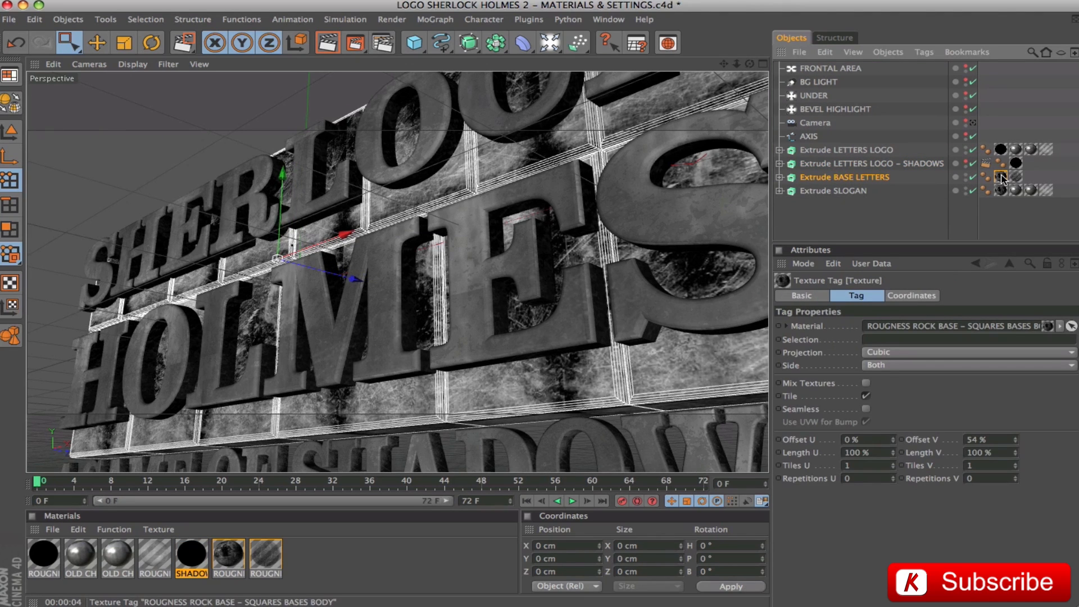
left_click(229, 556)
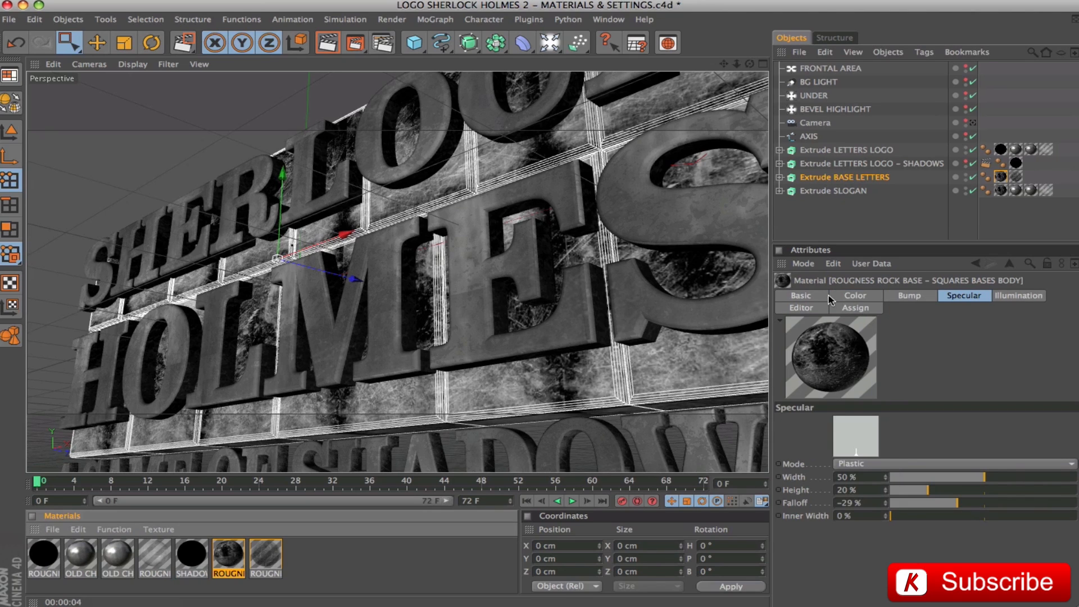
left_click(854, 296)
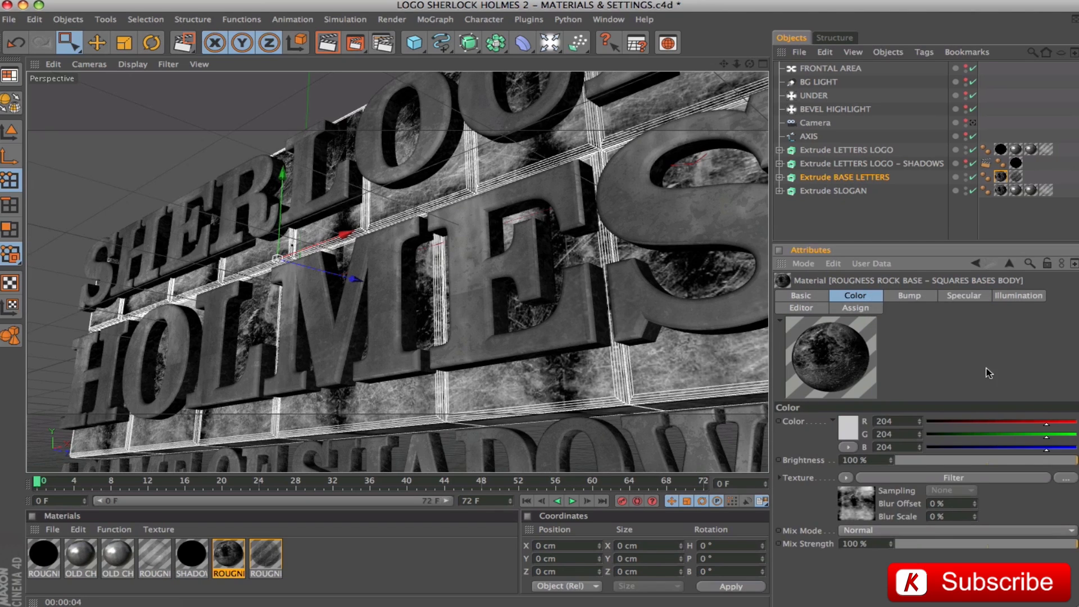
left_click(926, 479)
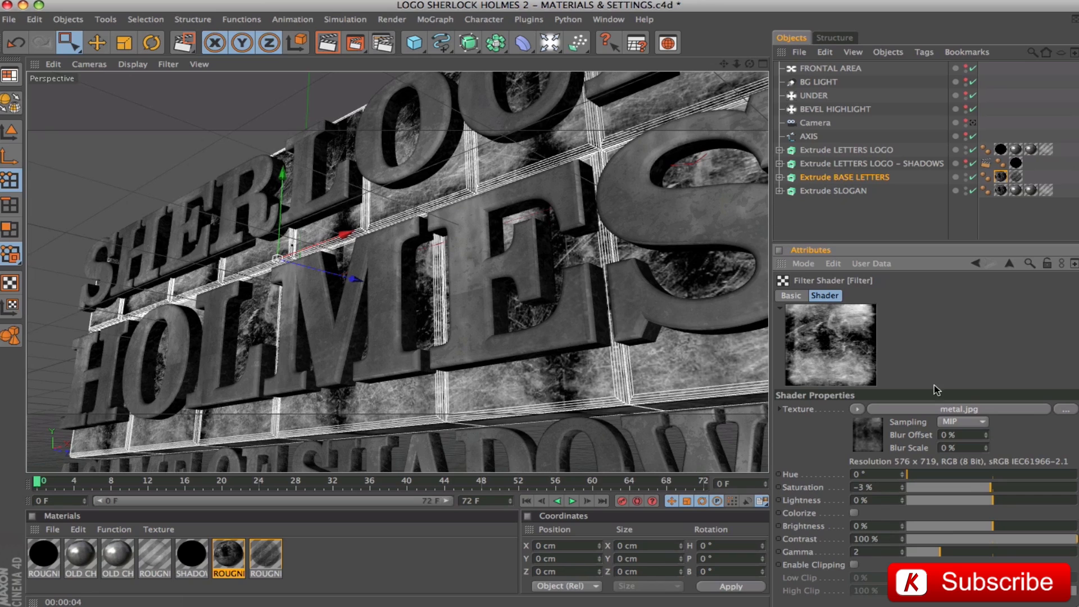
left_click(975, 263)
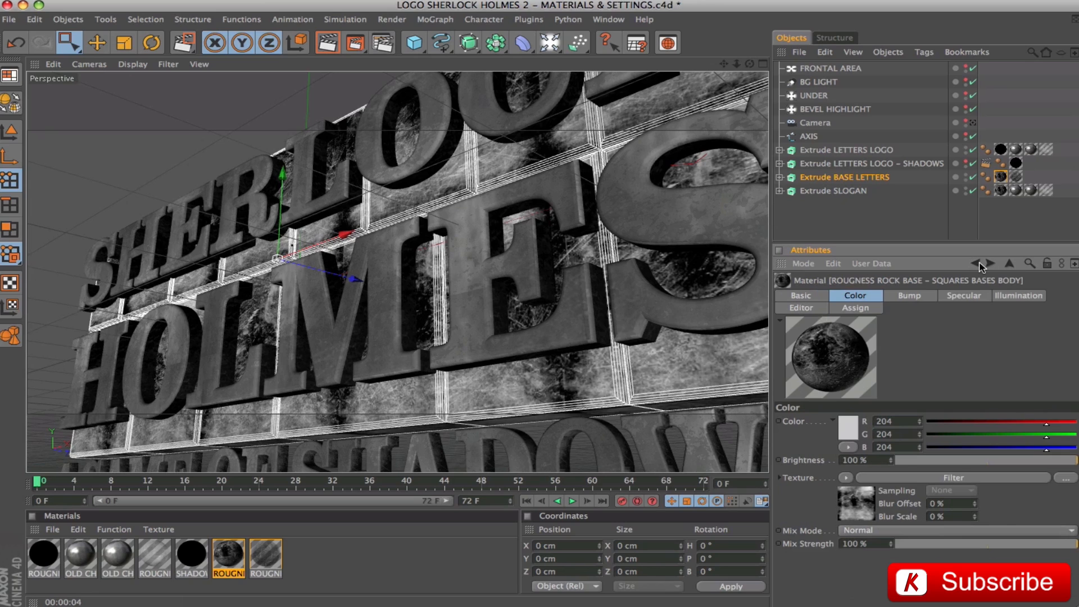
- Examine the bump channel with its Filter shader and the specular channel of the ROUGNESS ROCK BASE – SQUARES BASES BODY material
left_click(906, 297)
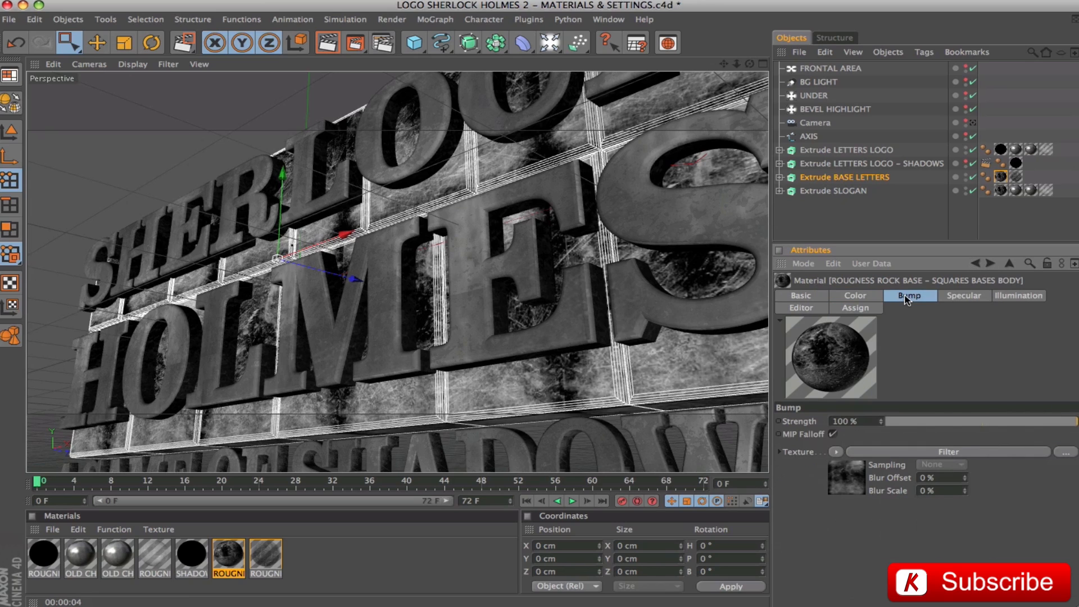
left_click(880, 453)
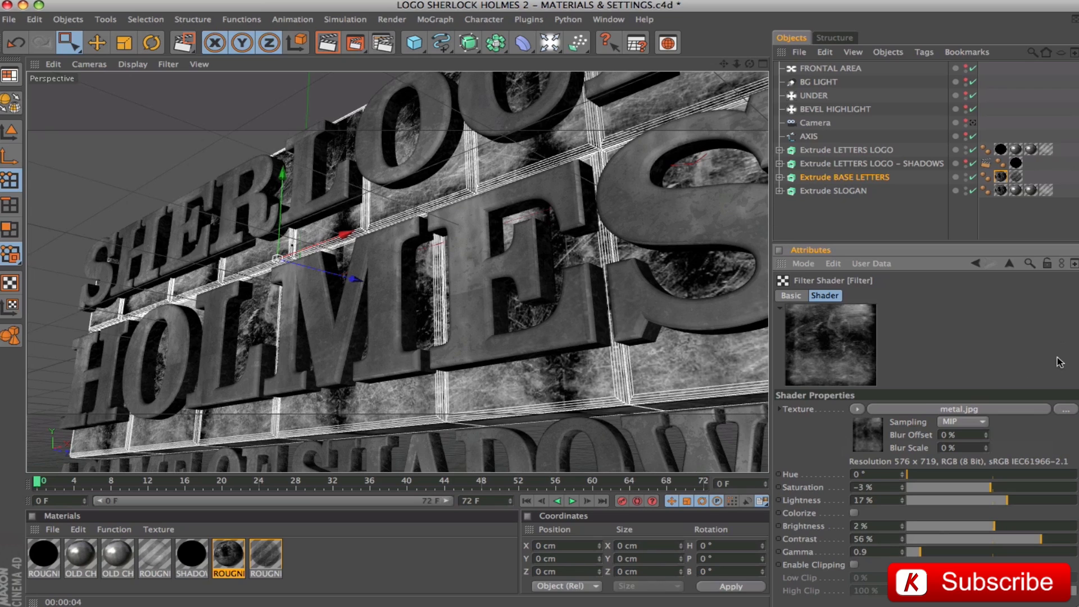
left_click(975, 264)
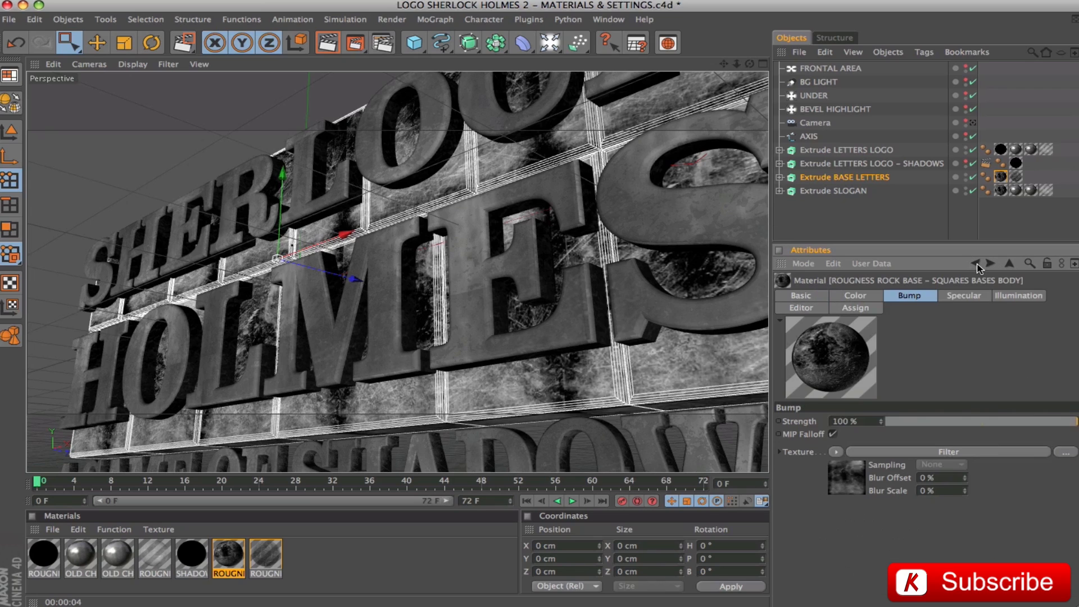
left_click(974, 298)
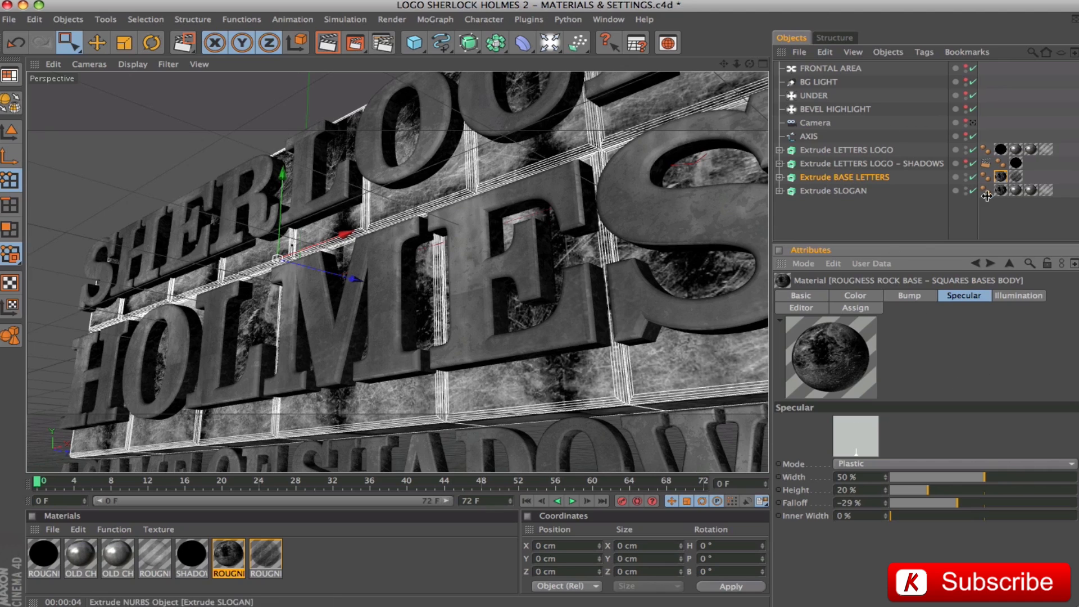
- Inspect the ROUGNESS ROCK BASE 3 – SQUARES BASES BODY texture tag on Extrude BASE LETTERS and that material's color channel
left_click(268, 556)
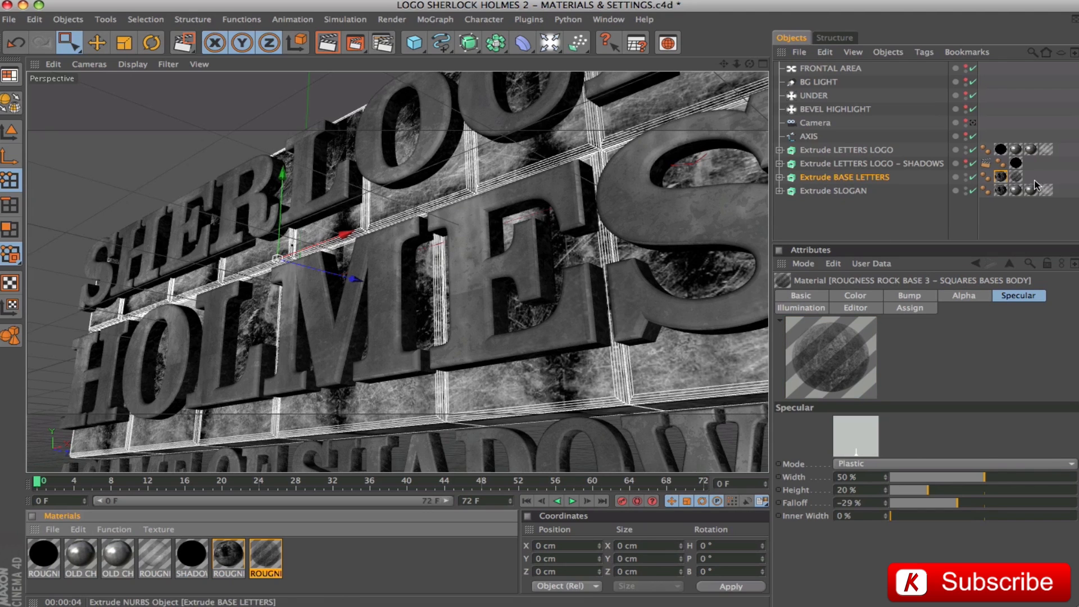
left_click(1015, 177)
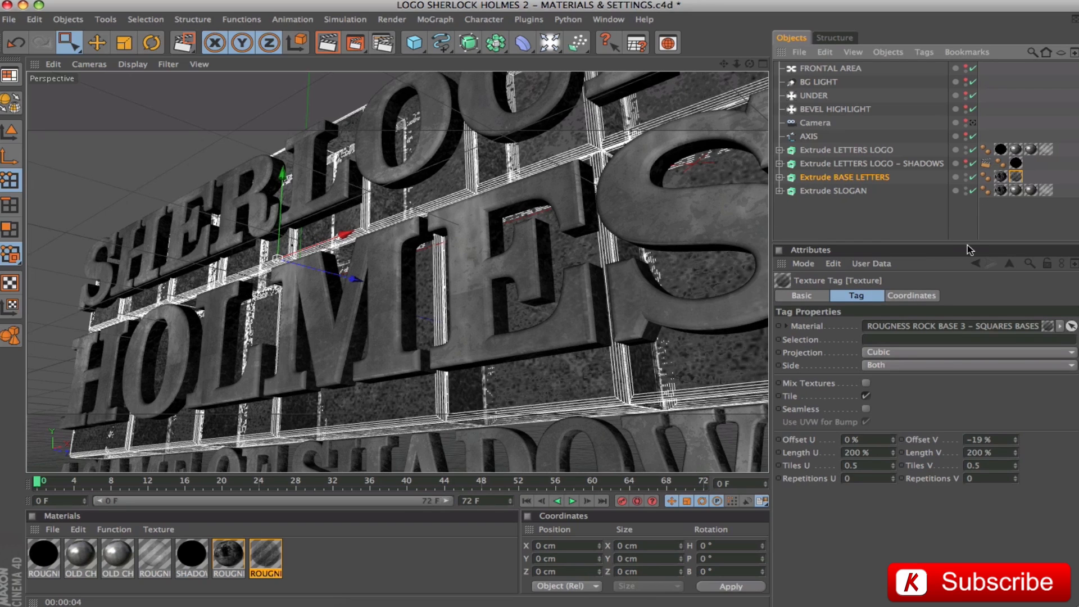
left_click(278, 554)
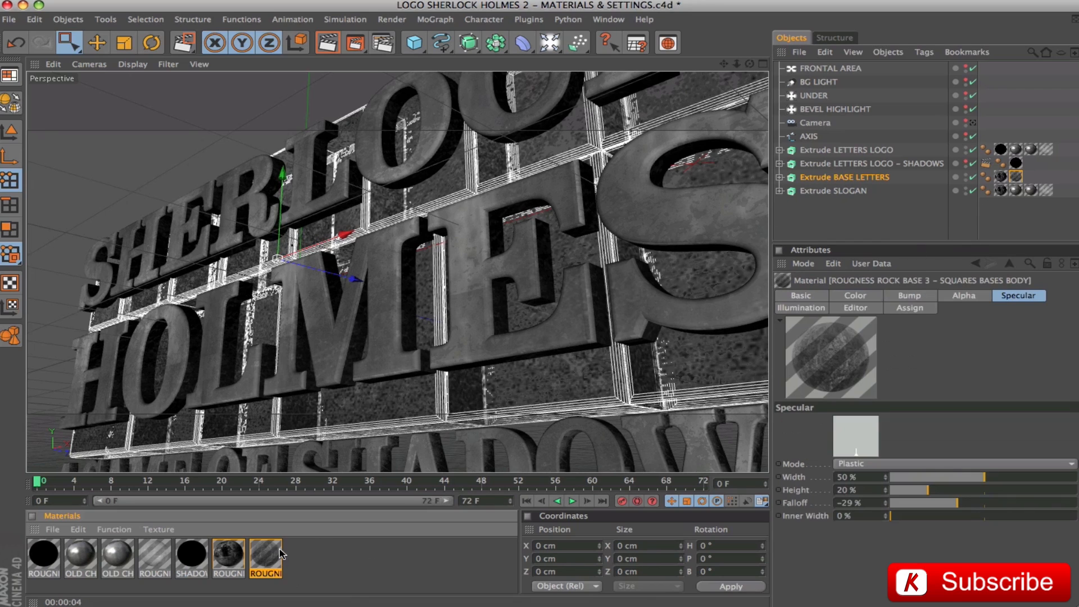
left_click(852, 298)
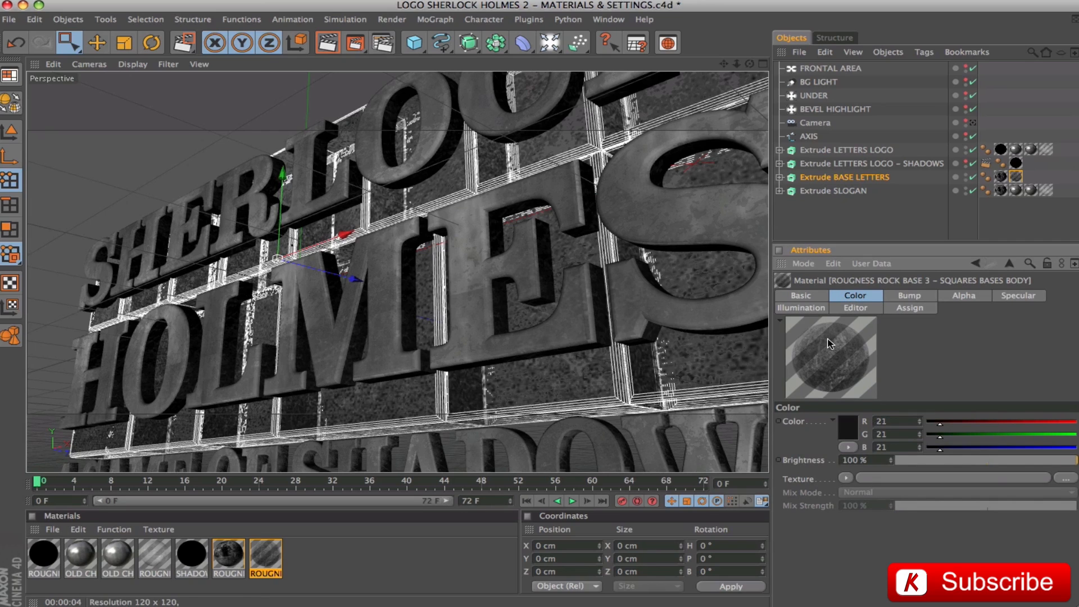
- Examine the bump and alpha Filter shaders and the specular settings of the ROUGNESS ROCK BASE 3 – SQUARES BASES BODY material, and deselect the base extrusion
left_click(906, 296)
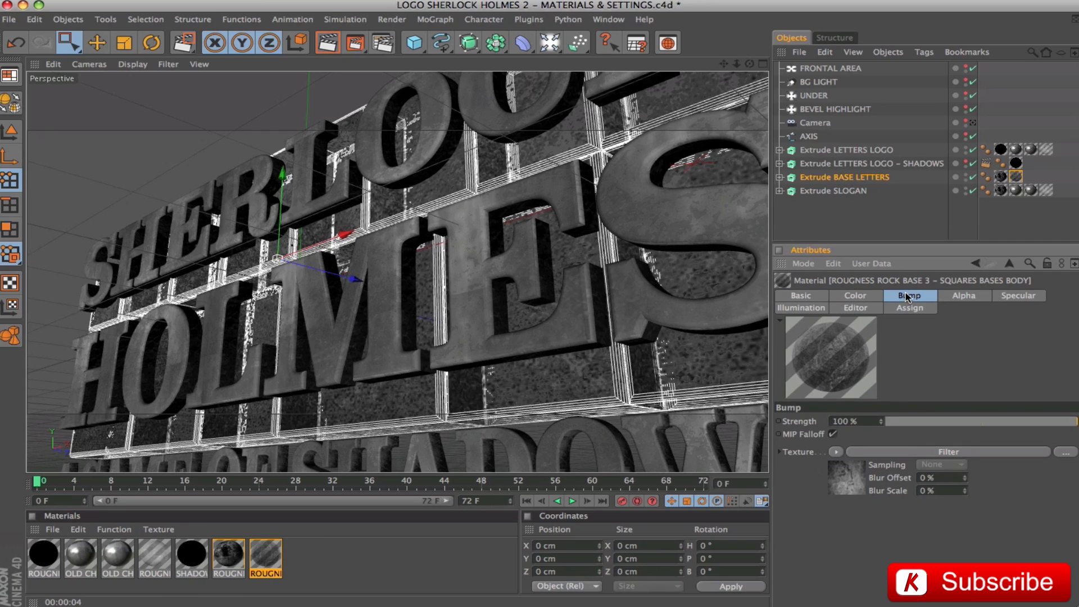
left_click(902, 450)
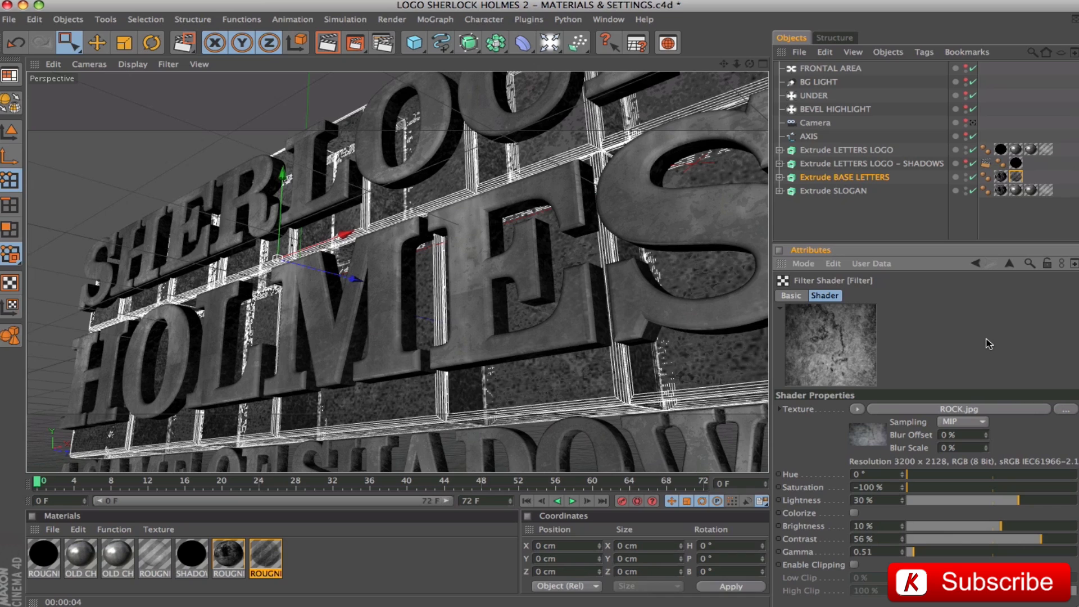
left_click(976, 264)
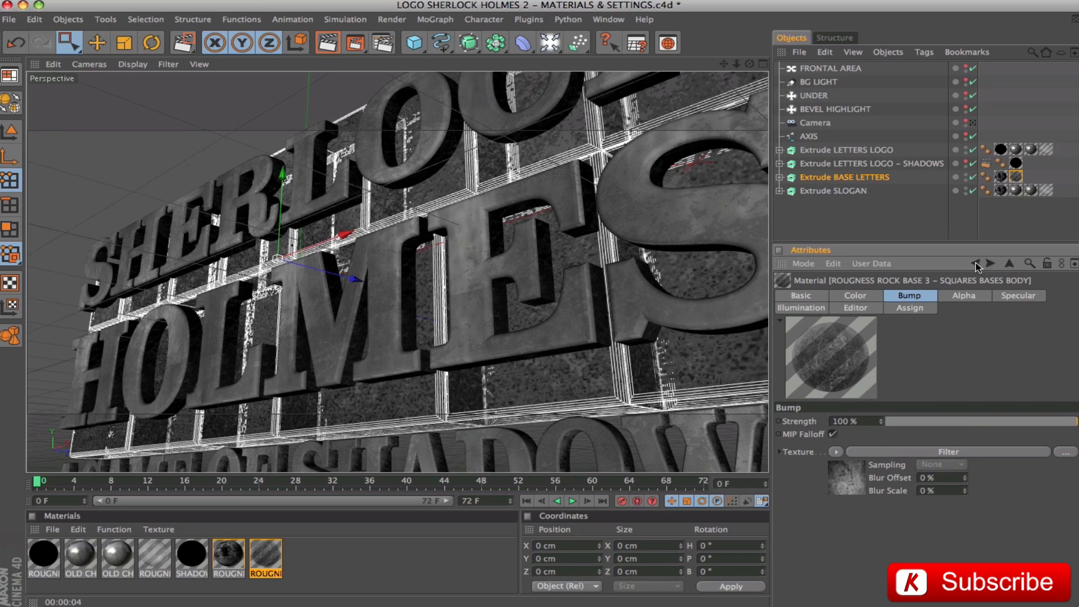
left_click(964, 298)
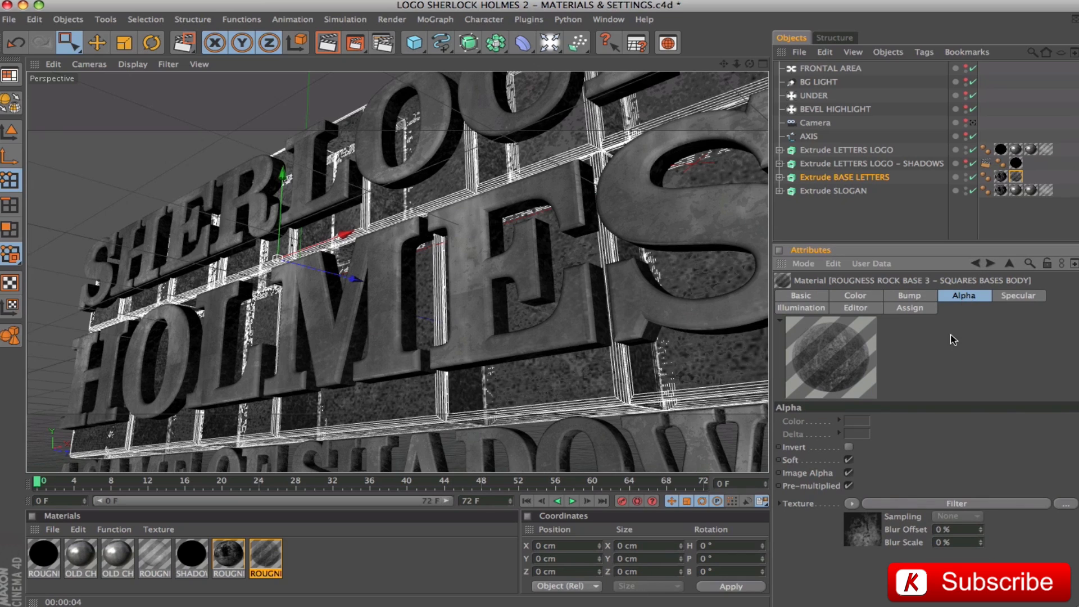
left_click(921, 507)
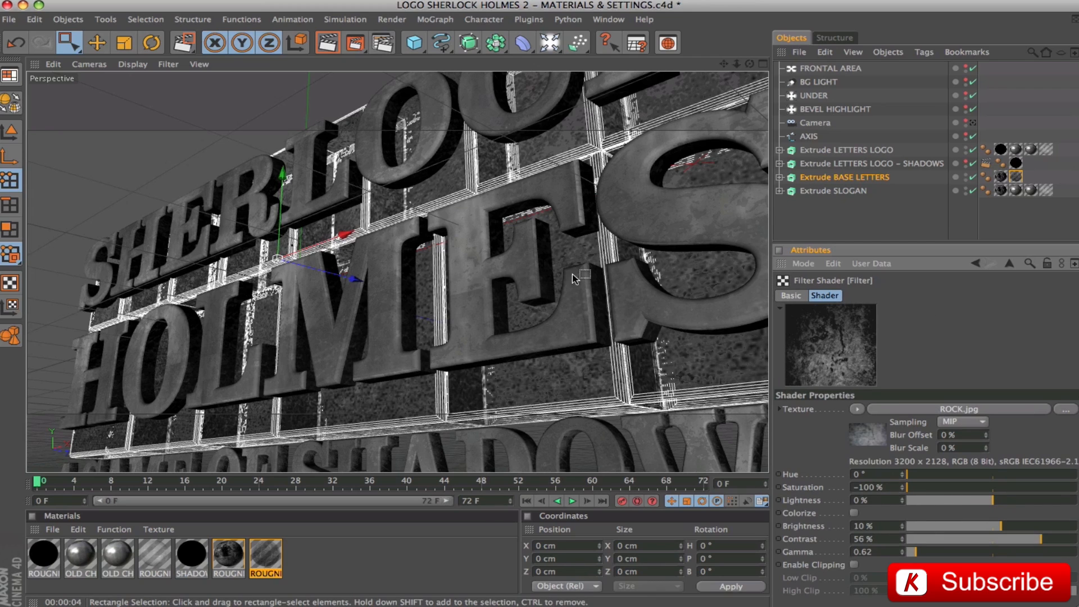
left_click(976, 264)
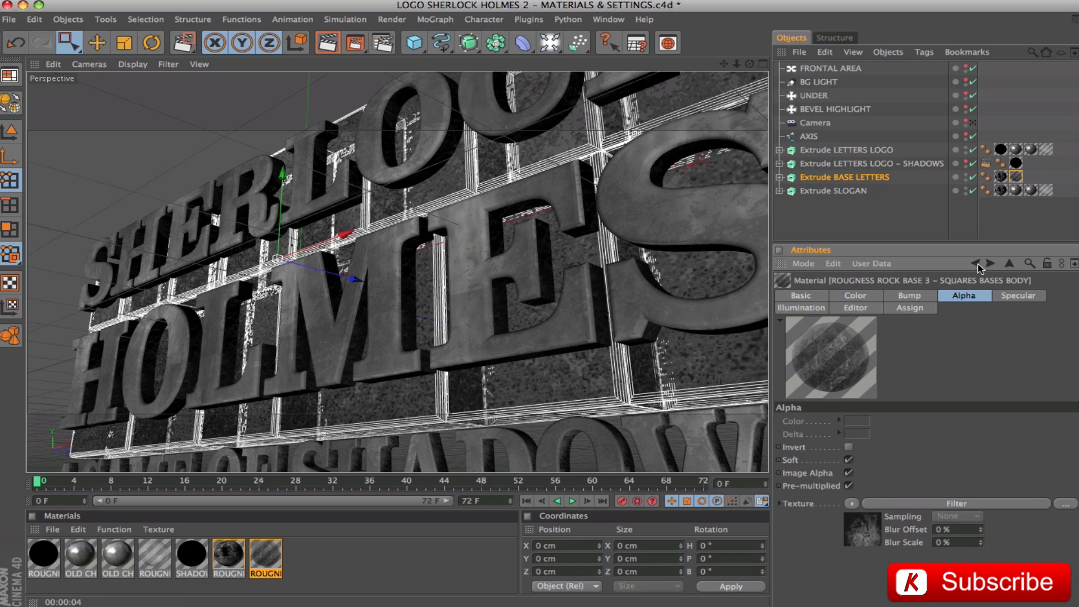
left_click(1017, 296)
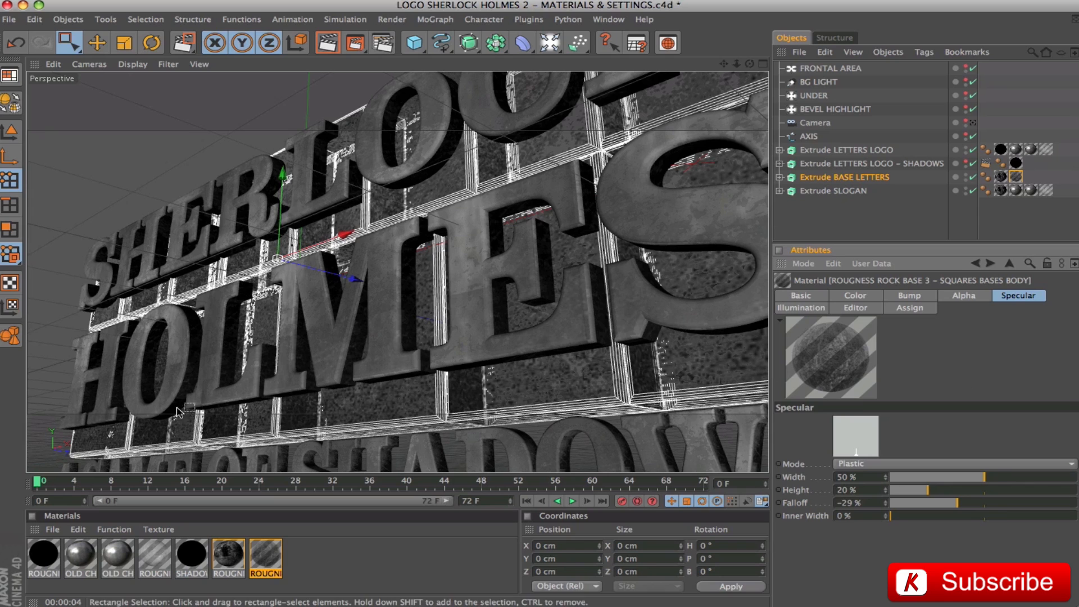
left_click(843, 231)
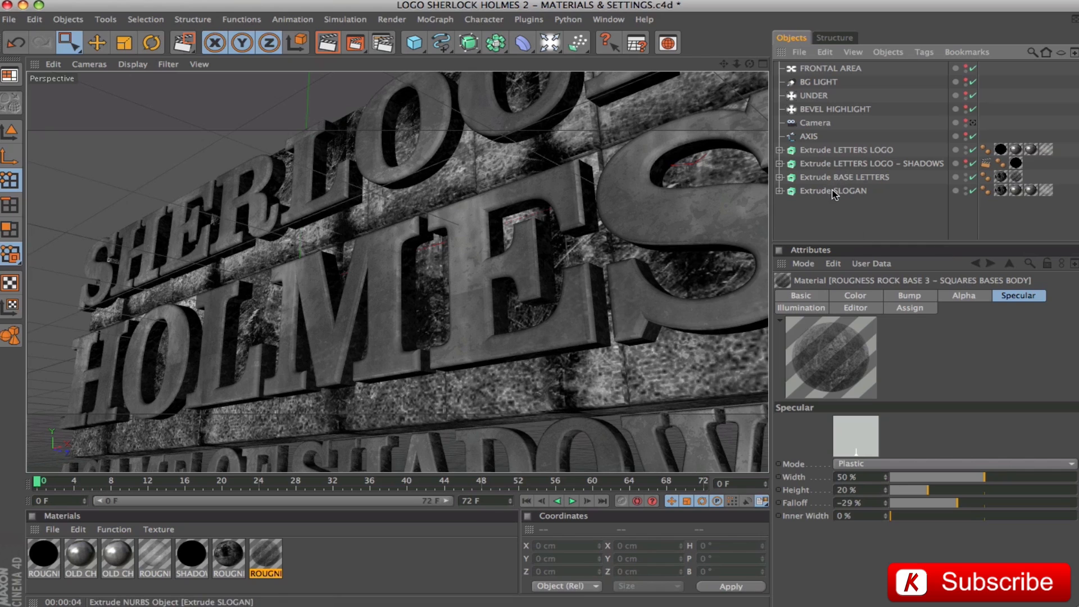
- Select Extrude SLOGAN, review the settings of its rock base, old chrome and body letters texture tags, and deselect the object
left_click(486, 422)
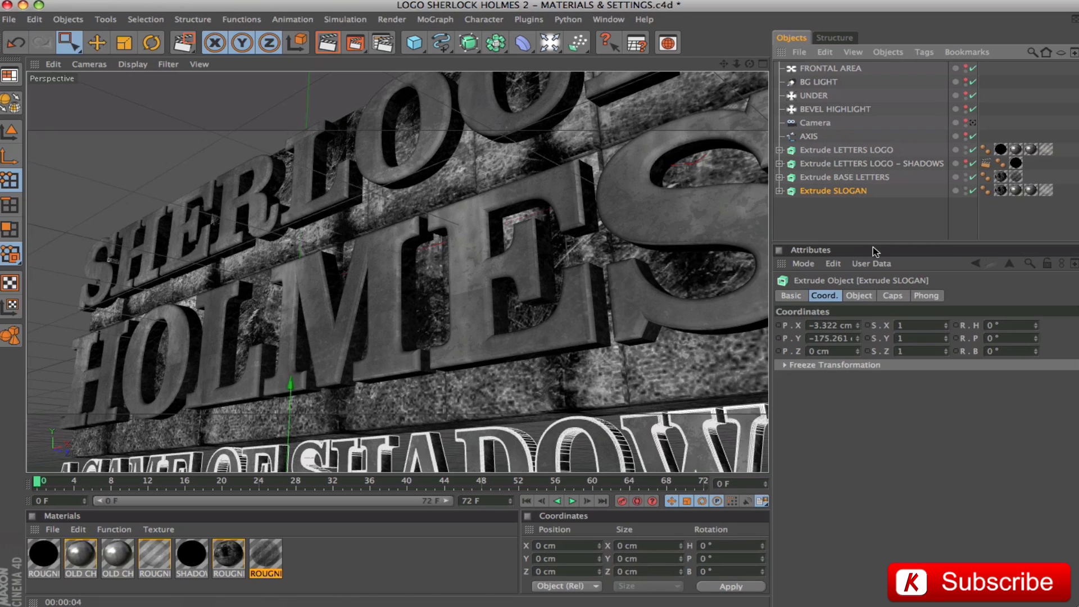
left_click(1001, 191)
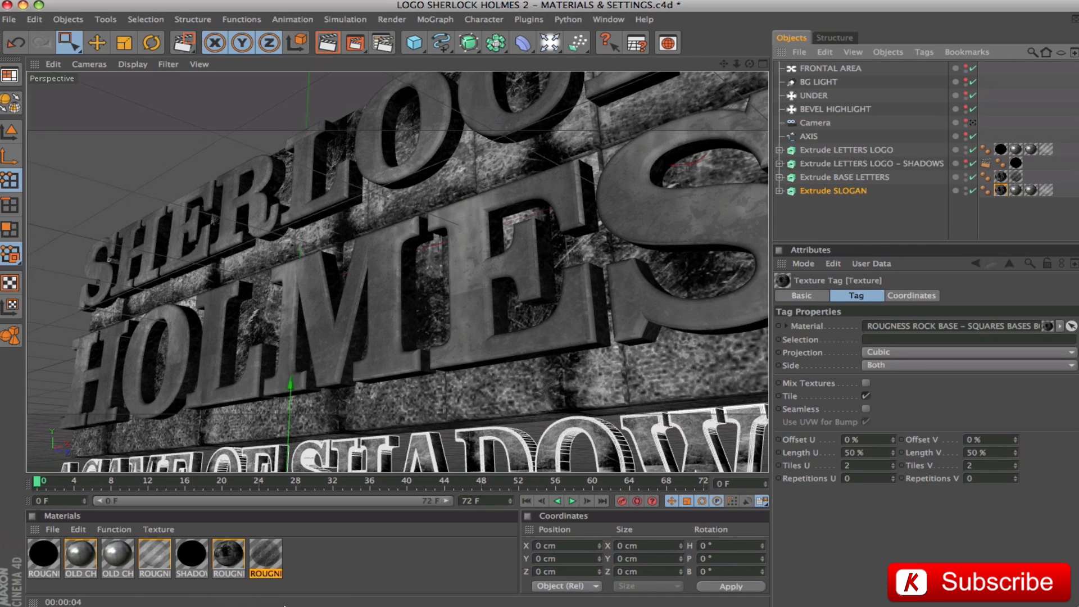
left_click(1015, 191)
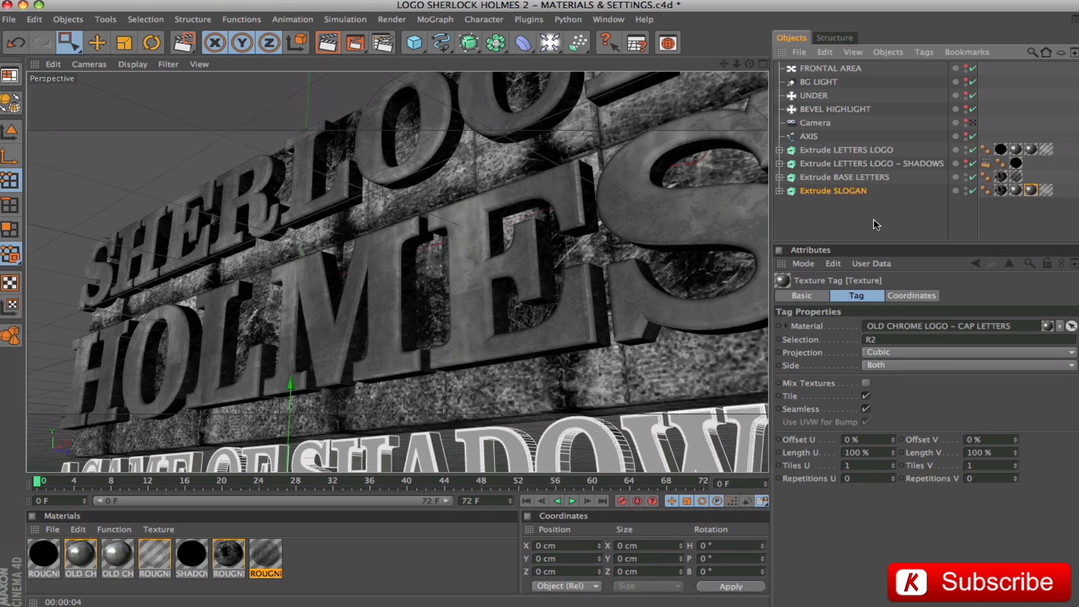
left_click(1046, 190)
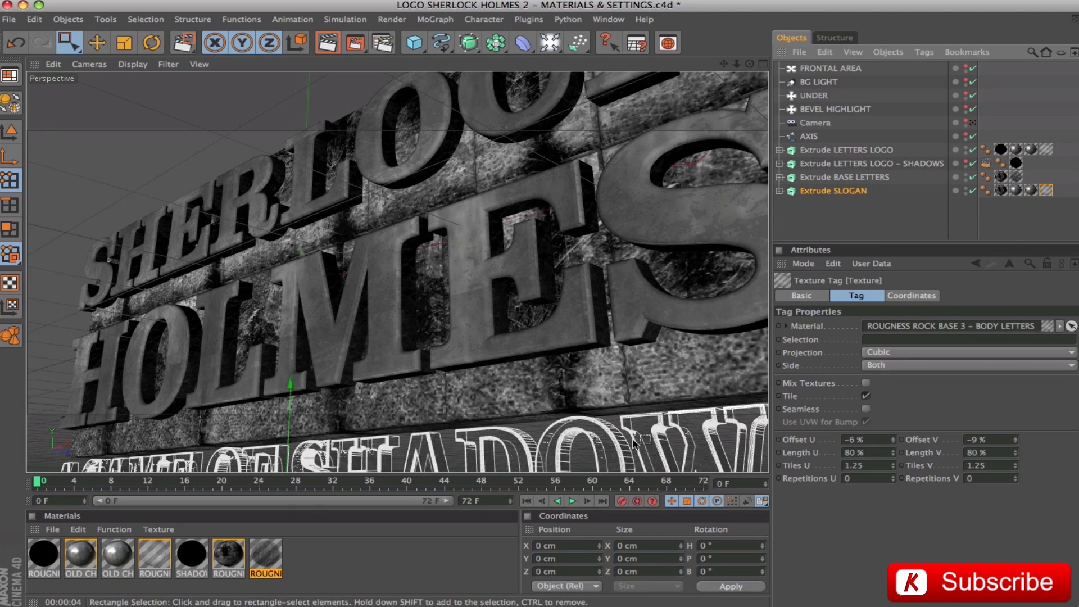
left_click(850, 226)
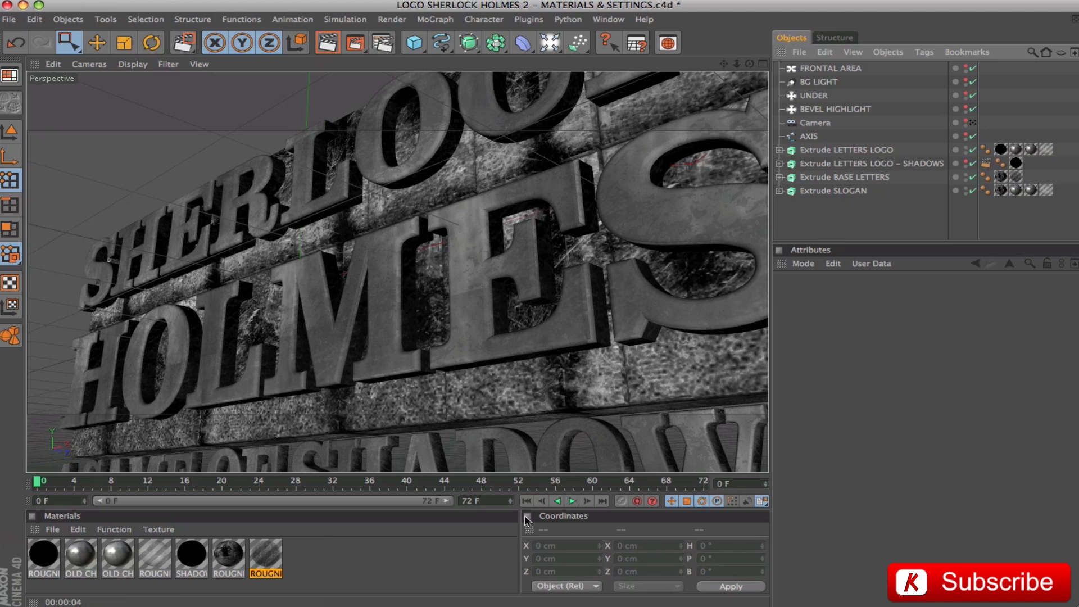
- Return to the scene camera, render the complete logo in the viewport, and clear the material selection
mouse_move(600, 281)
left_mouse_down()
mouse_move(556, 264)
mouse_move(601, 292)
left_mouse_up()
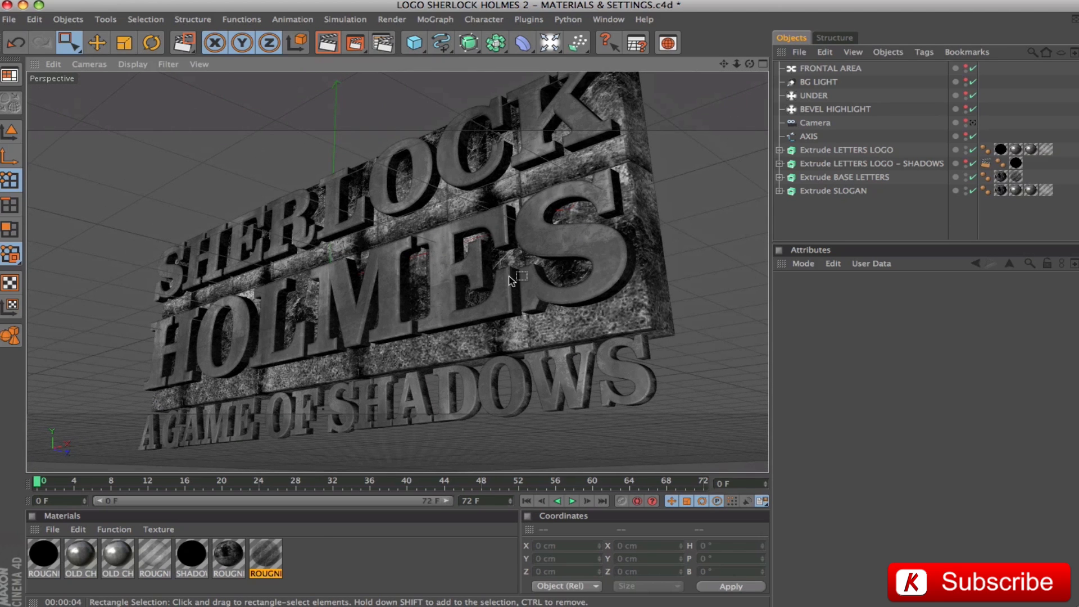
left_click(973, 123)
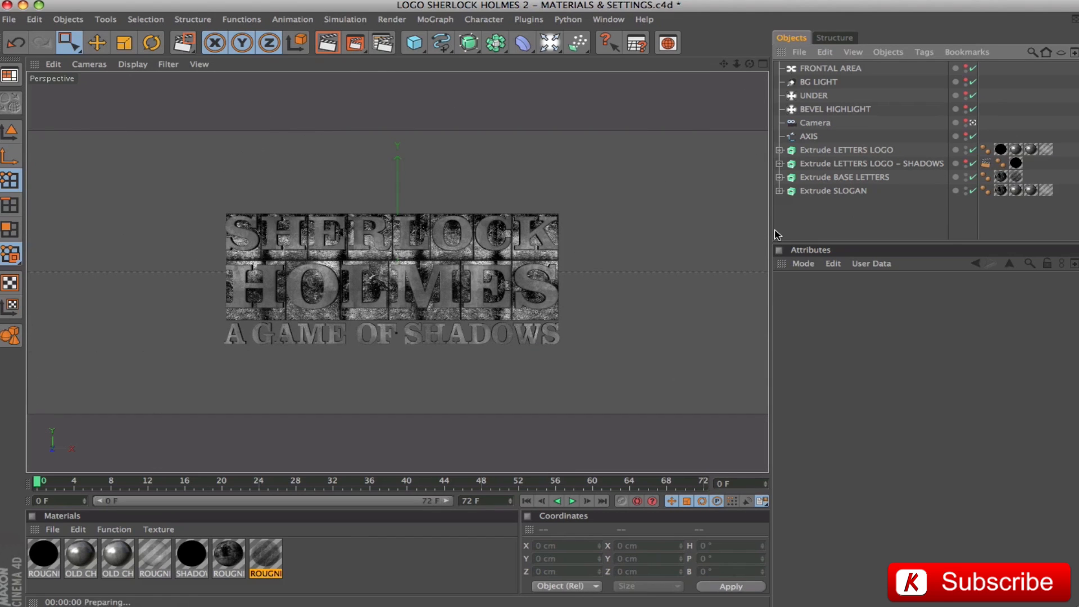
key("super+r")
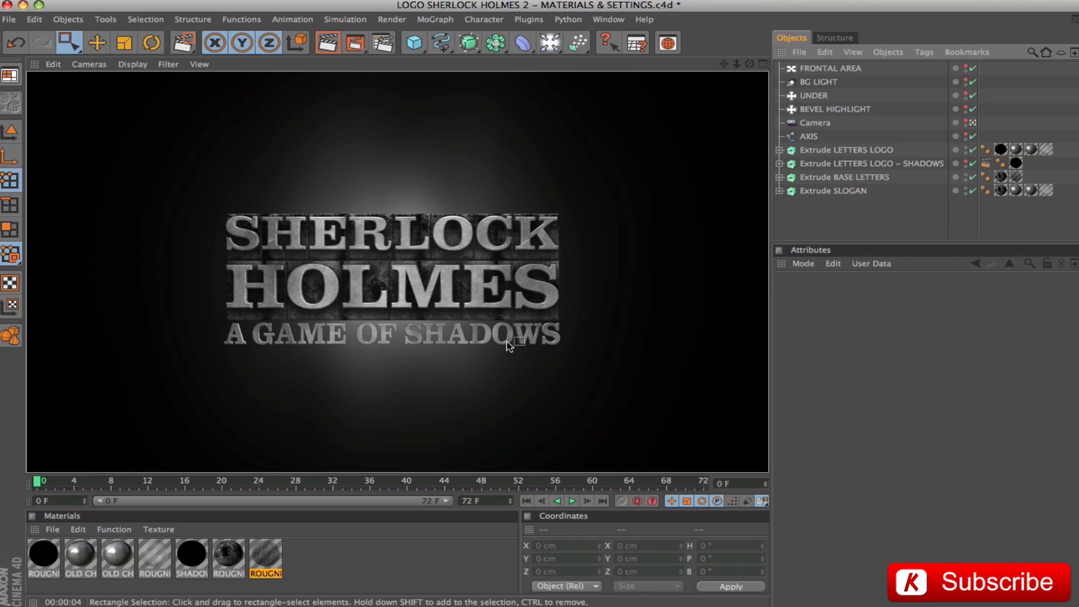
left_click(343, 549)
left_click(803, 221)
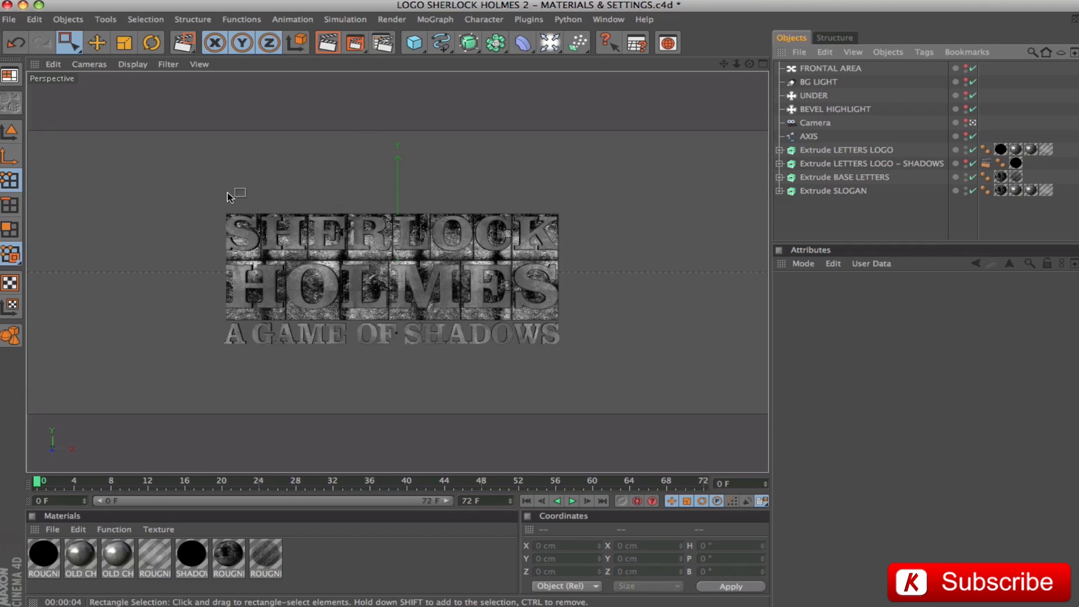
- Select Extrude LETTERS LOGO and look through the individual letter splines grouped inside it
left_click(818, 151)
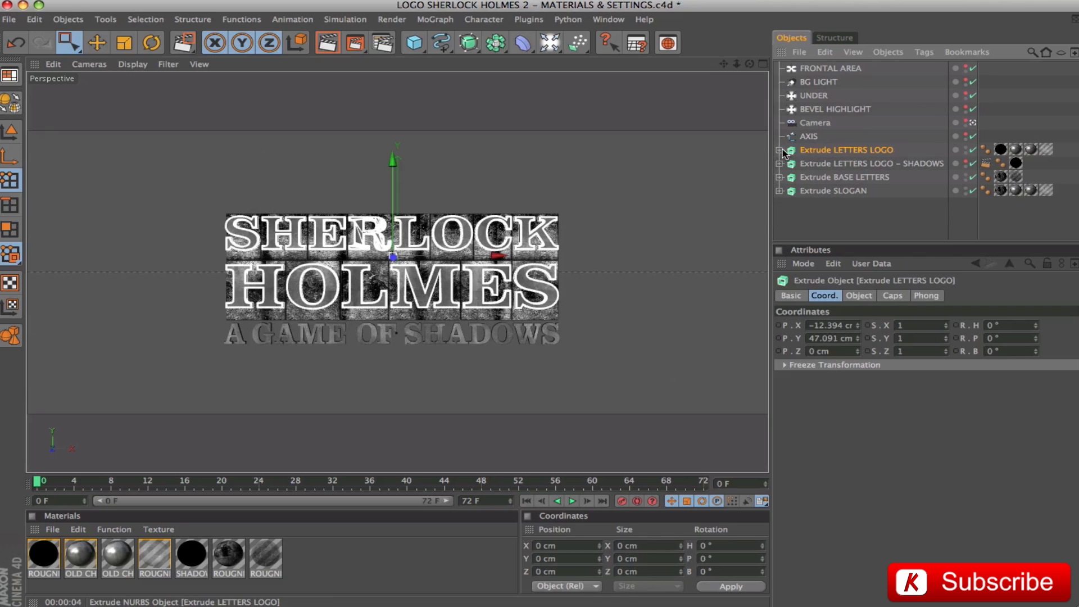
left_click(780, 150)
left_click(786, 164)
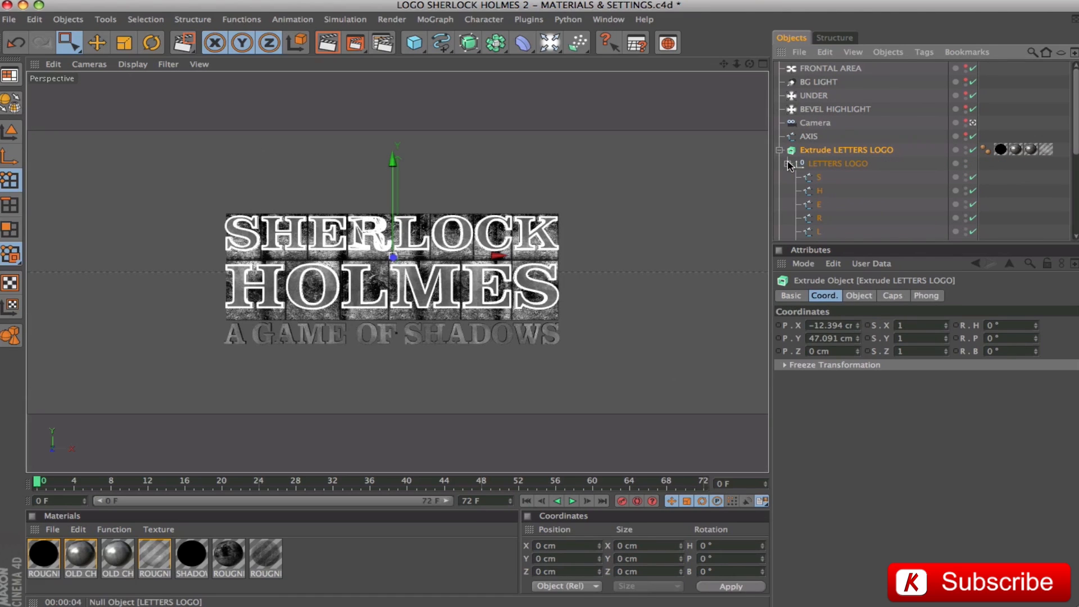
left_click(779, 150)
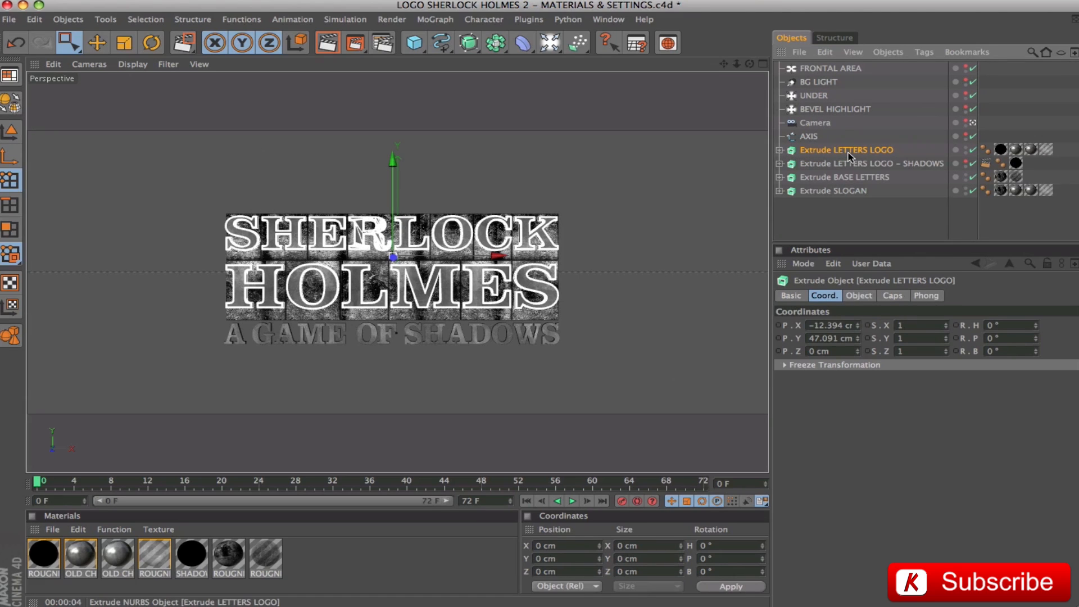
- Make Extrude LETTERS LOGO editable and review the separate letter extrusions in its hierarchy
key("c")
left_click(779, 150)
left_click(788, 164)
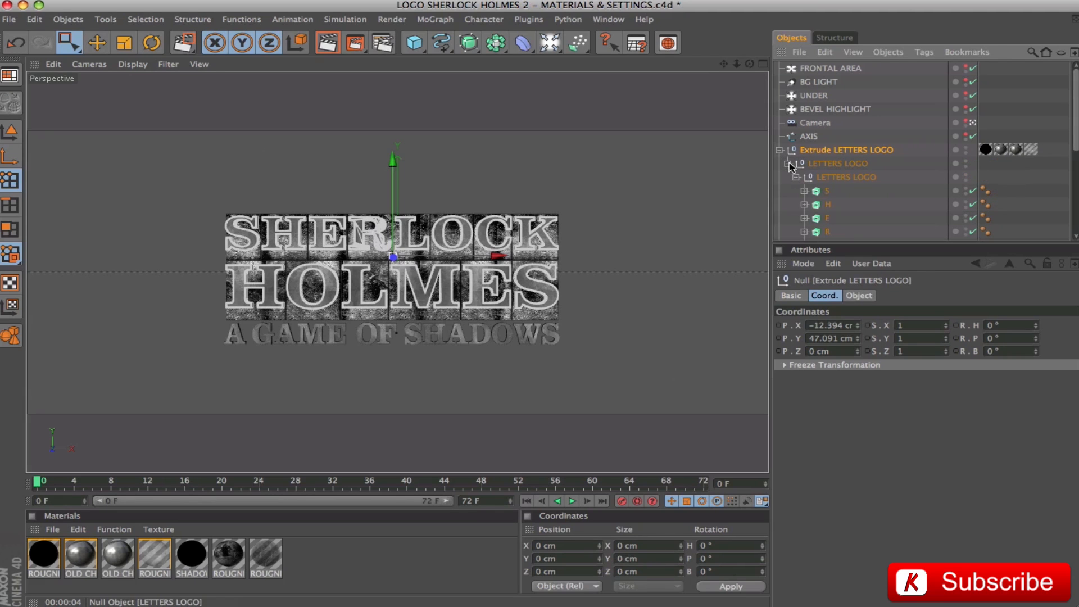
left_click_drag(1076, 122, 1077, 178)
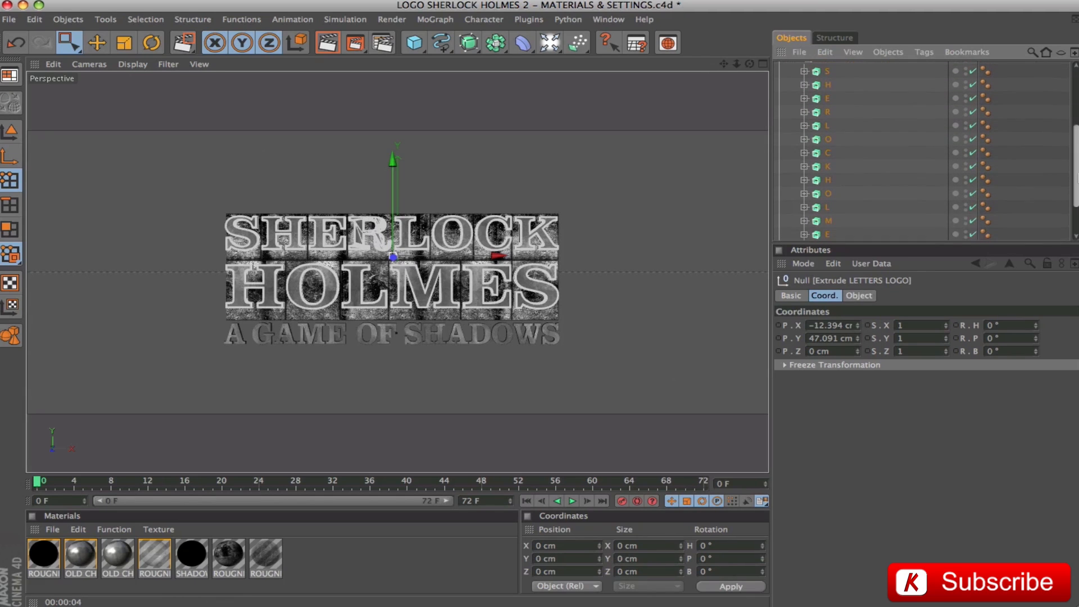
scroll(921, 151, "up", 4)
left_click(779, 150)
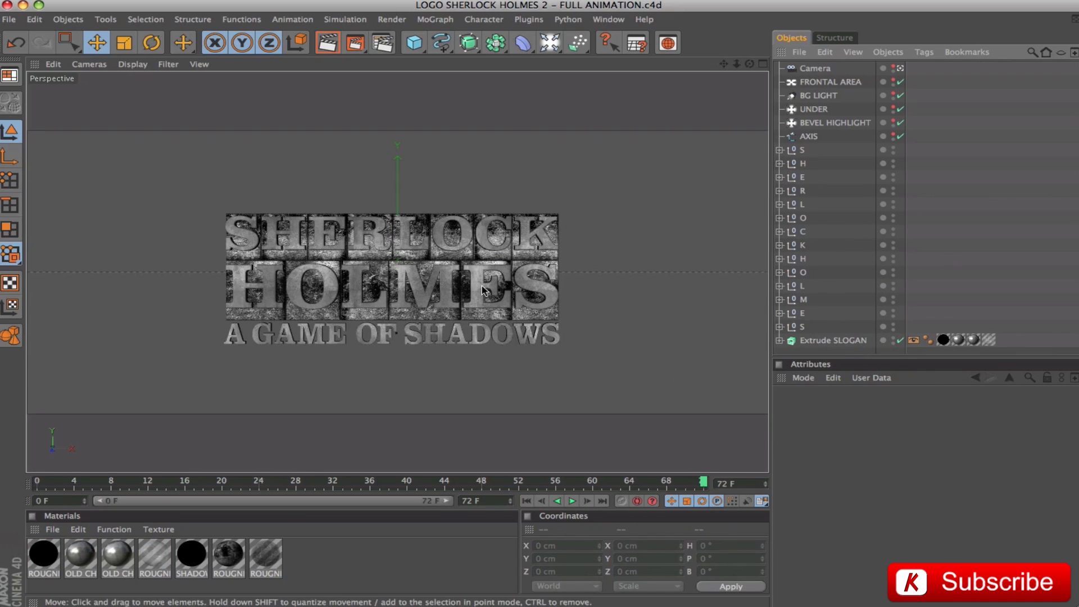
- Inspect the first S null and its letter, shadow and base extrusions one by one
left_click(801, 150)
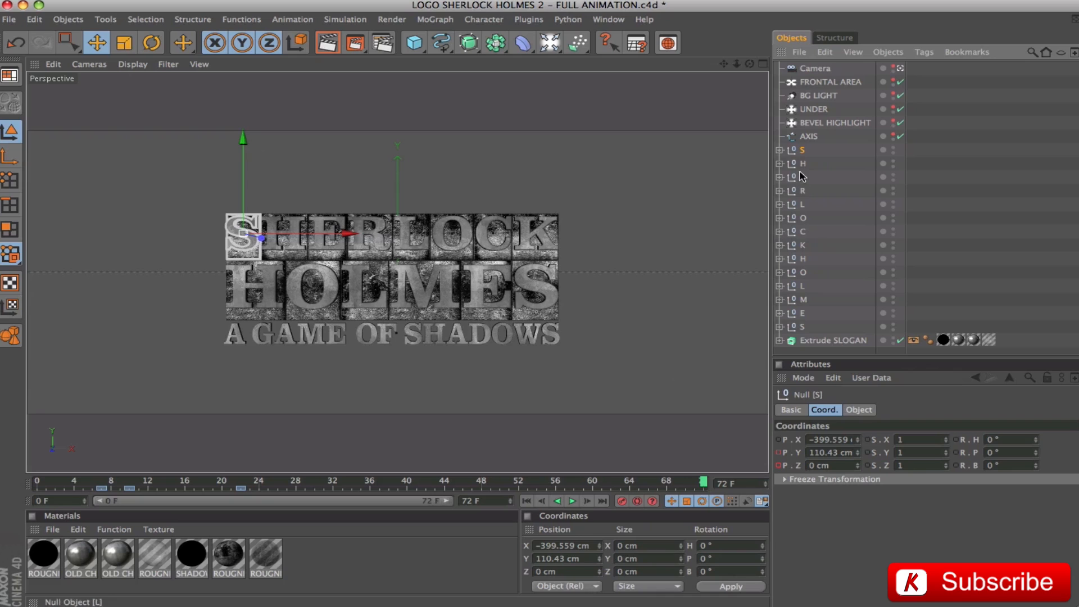
left_click(779, 150)
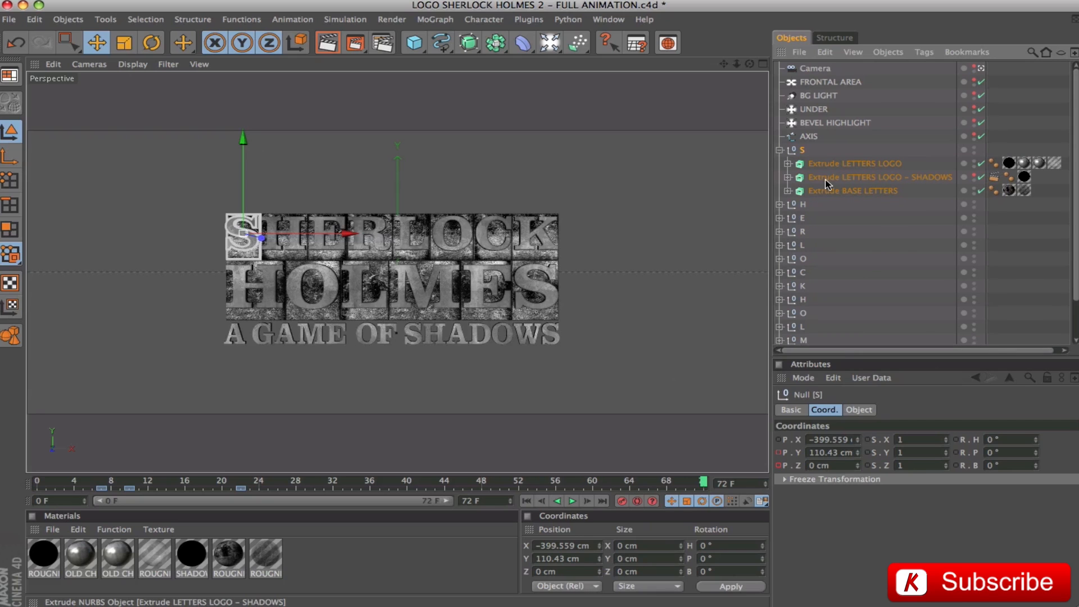
left_click(865, 164)
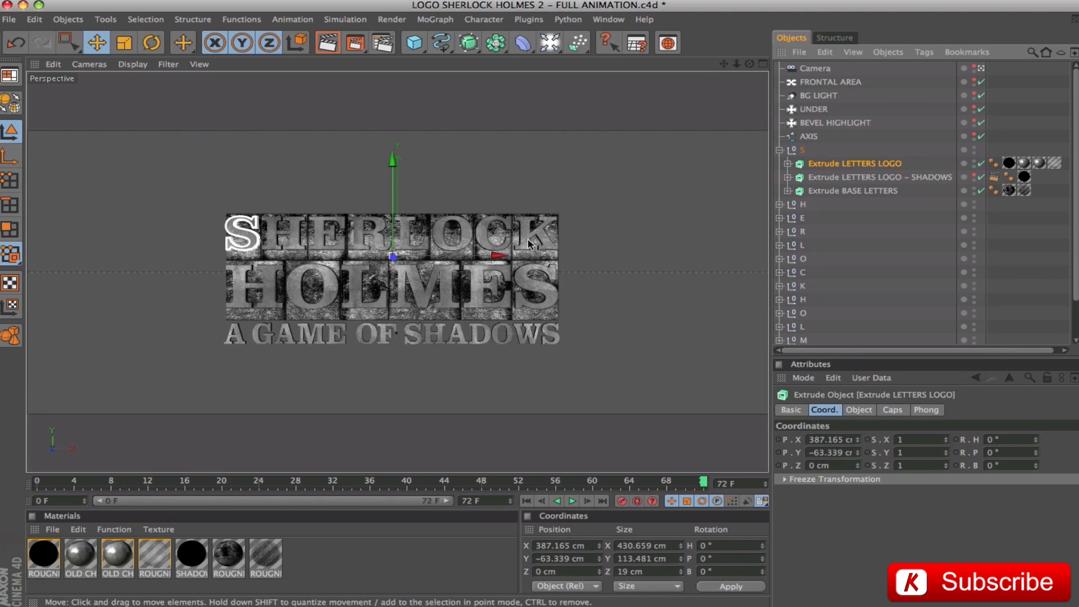
left_click(829, 179)
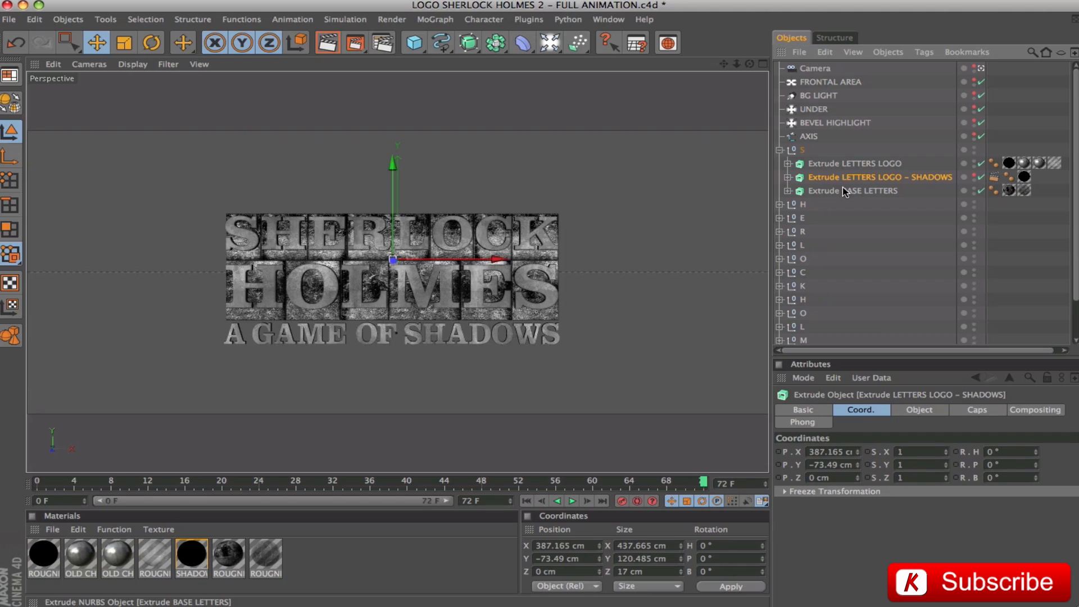
left_click(845, 191)
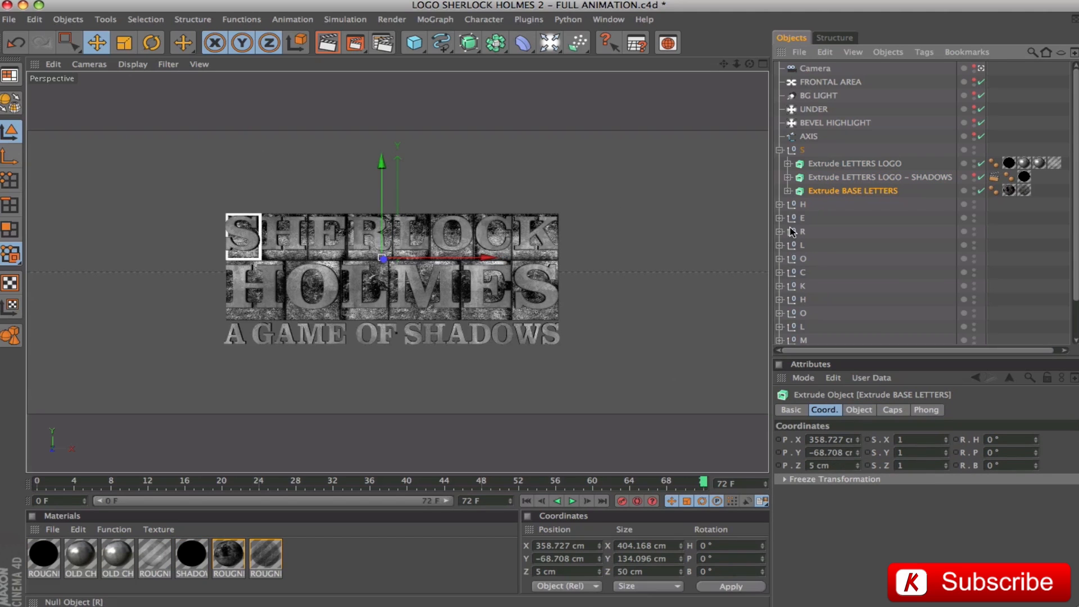
left_click(802, 151)
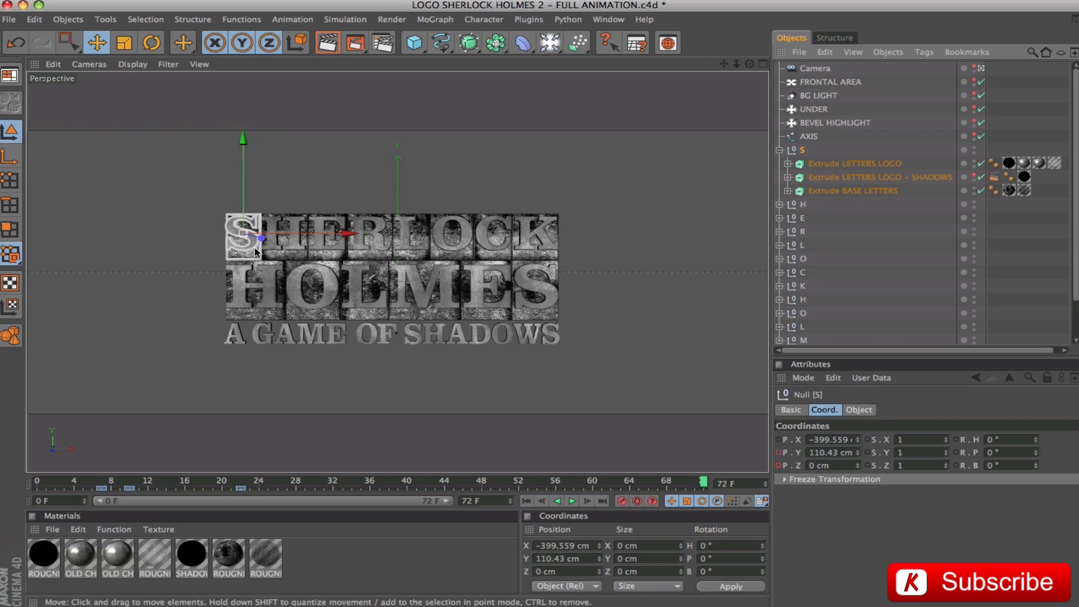
left_click(779, 150)
- Go through the remaining SHERLOCK letter nulls from H to K, check Extrude SLOGAN, and clear the selection
left_click(802, 164)
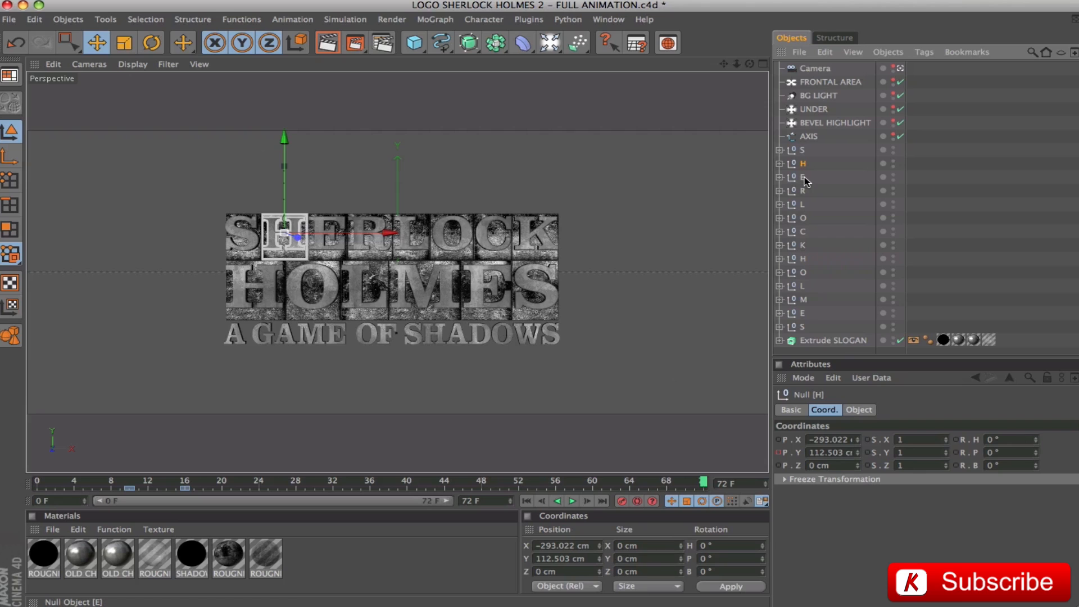
key("Down")
key("Down")
key("Down")
key("Down")
key("Down")
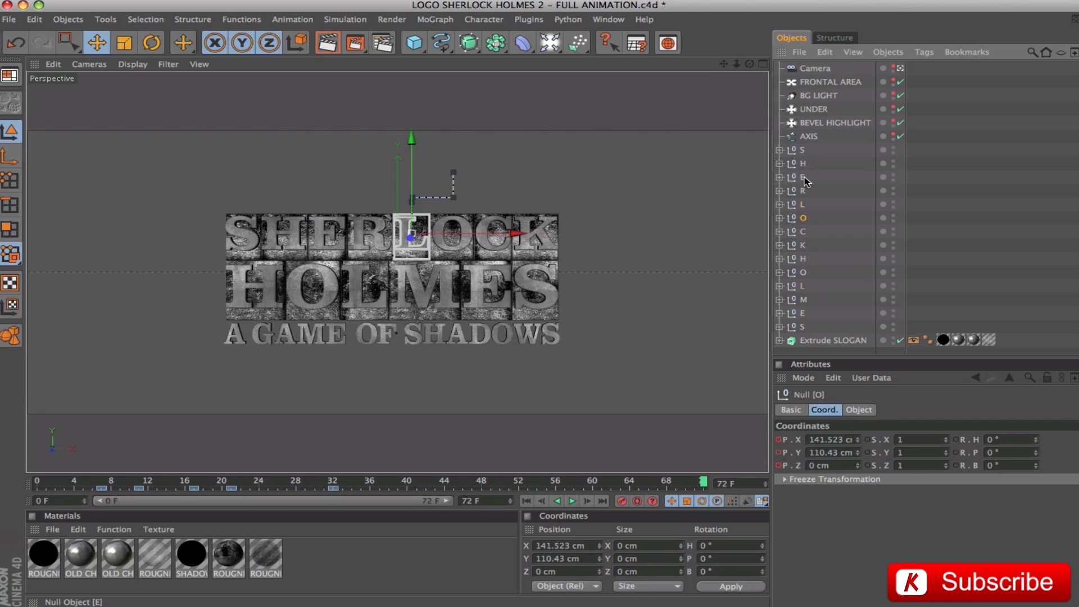
key("Down")
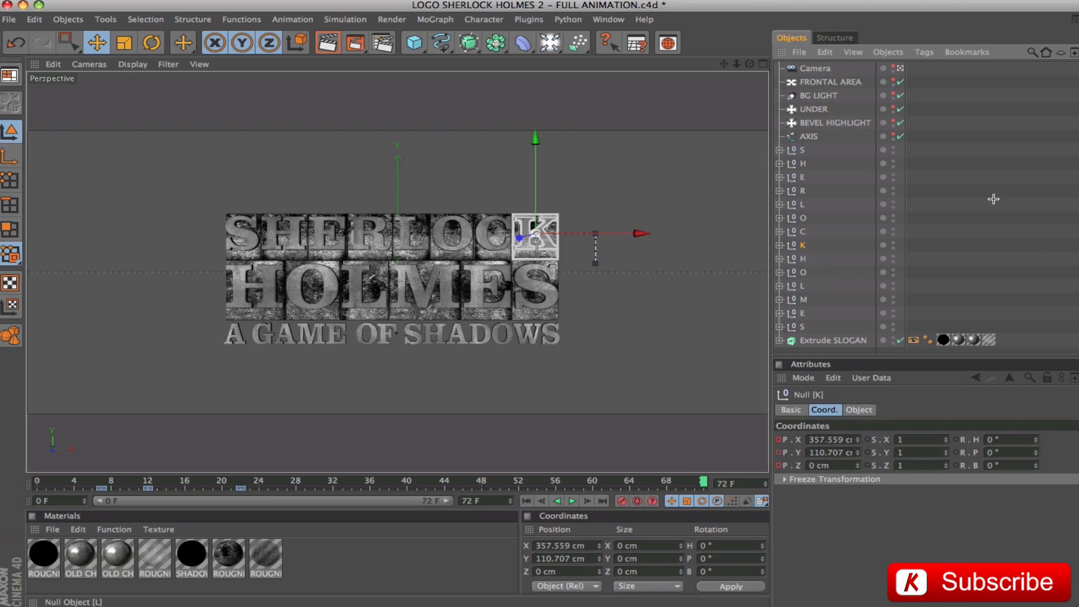
left_click(831, 340)
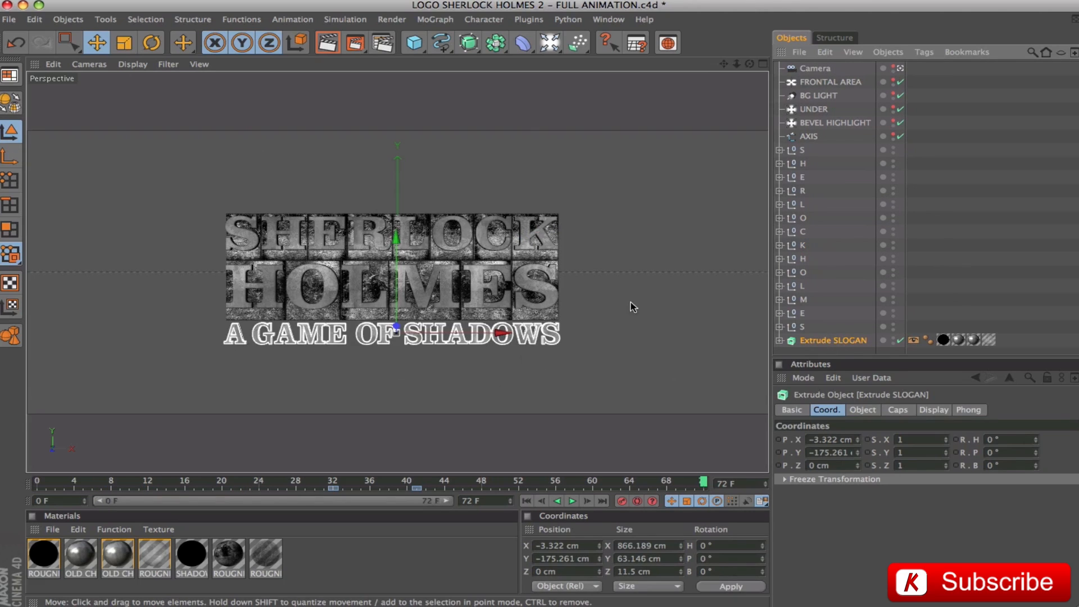
left_click(981, 211)
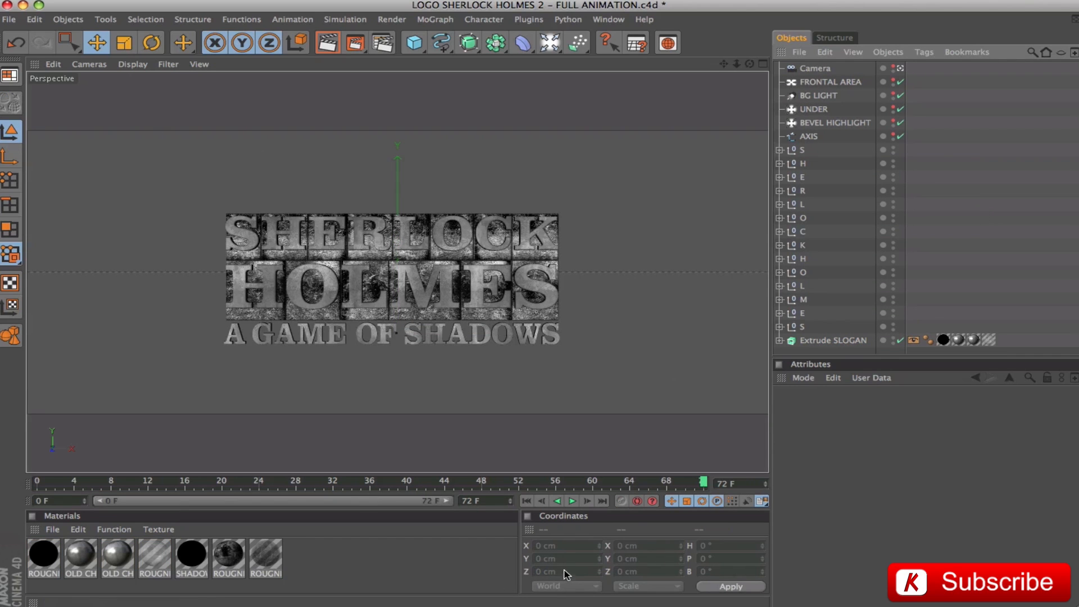
- Rewind to frame 0, check the timeline's frame range, and play the animation with the Camera object selected
left_click(527, 501)
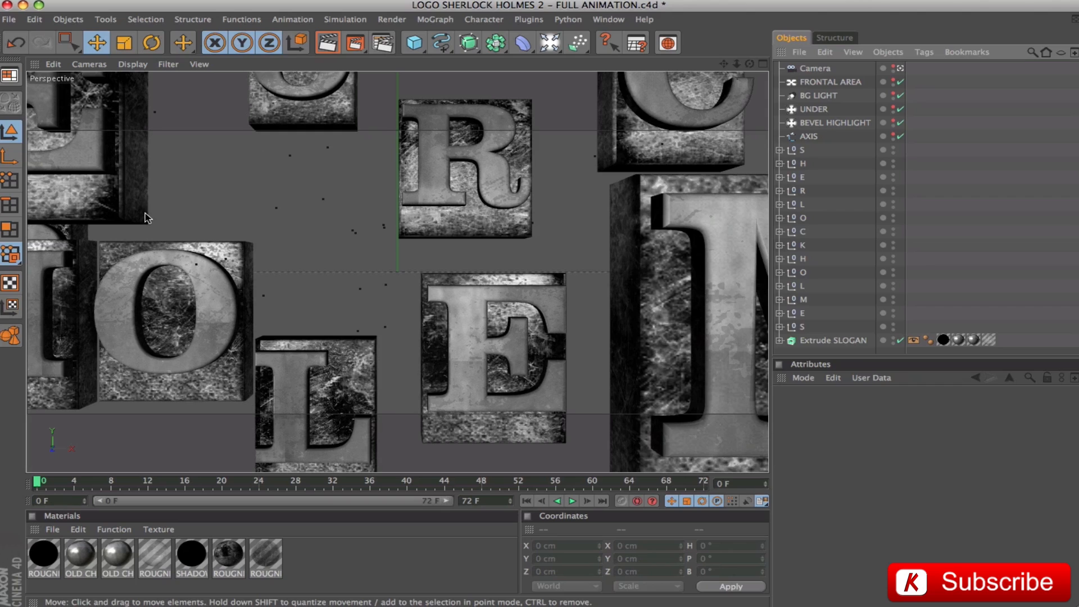
left_click(57, 500)
key("Tab")
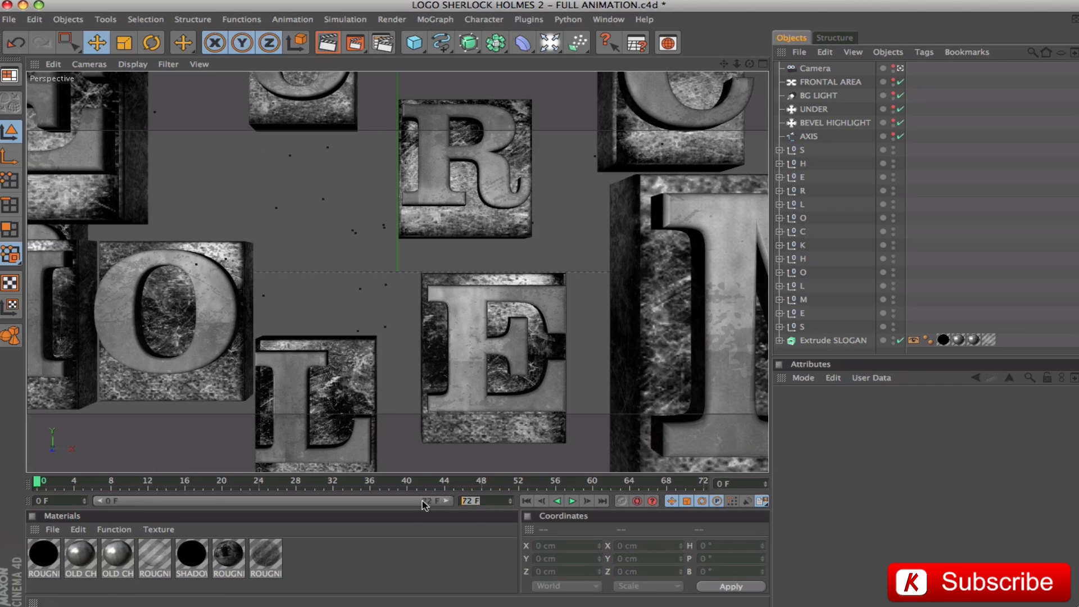
left_click(813, 68)
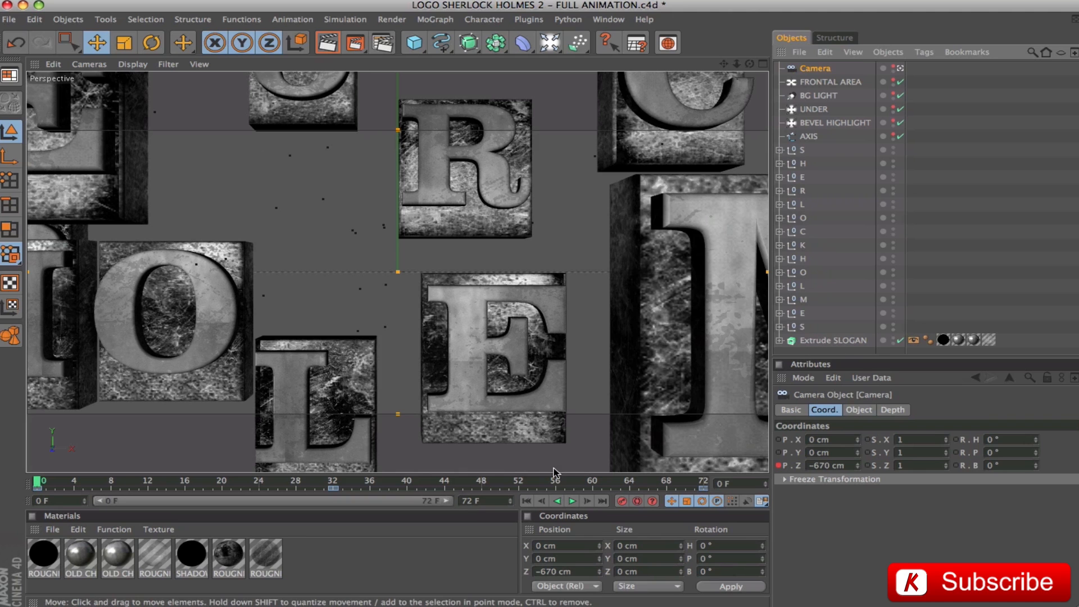
left_click(572, 500)
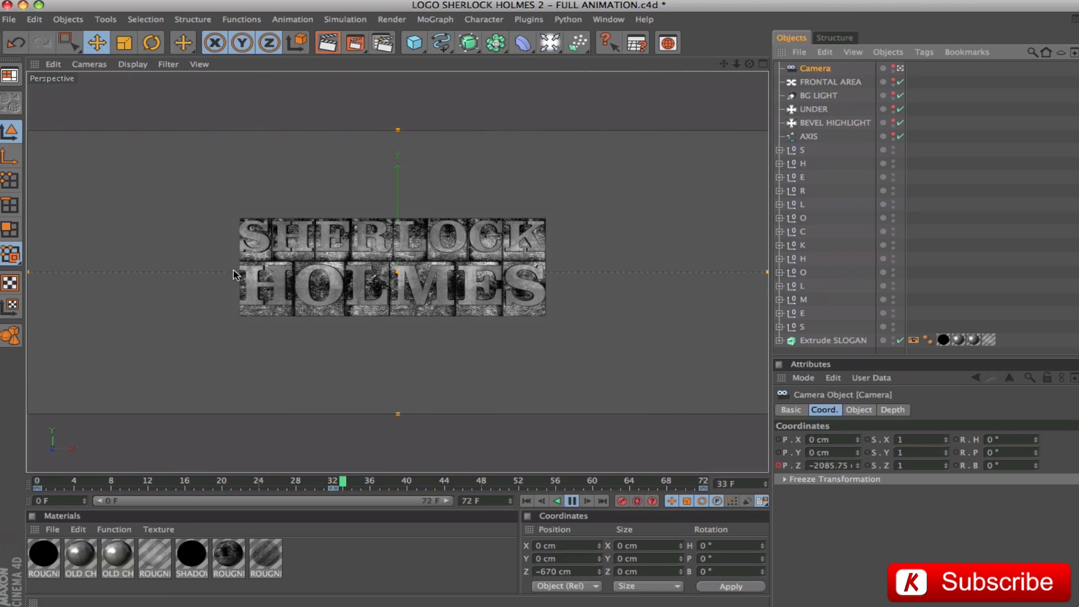
- Watch the letters assemble from outside the scene camera, stop the playback, and return to the camera view
left_click(898, 67)
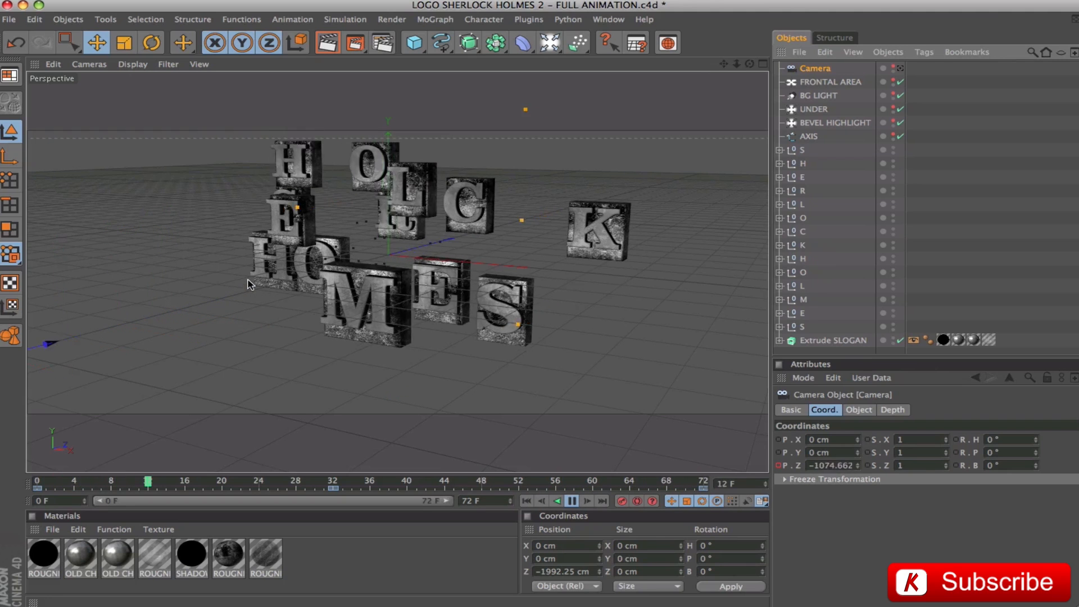
left_click(572, 501)
left_click(572, 501)
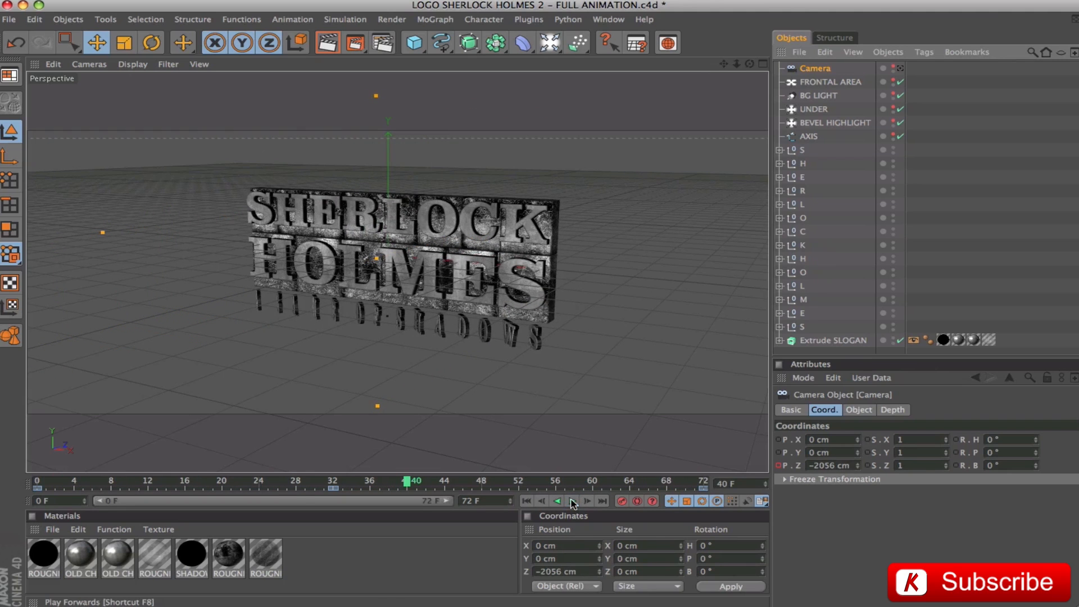
left_click(900, 67)
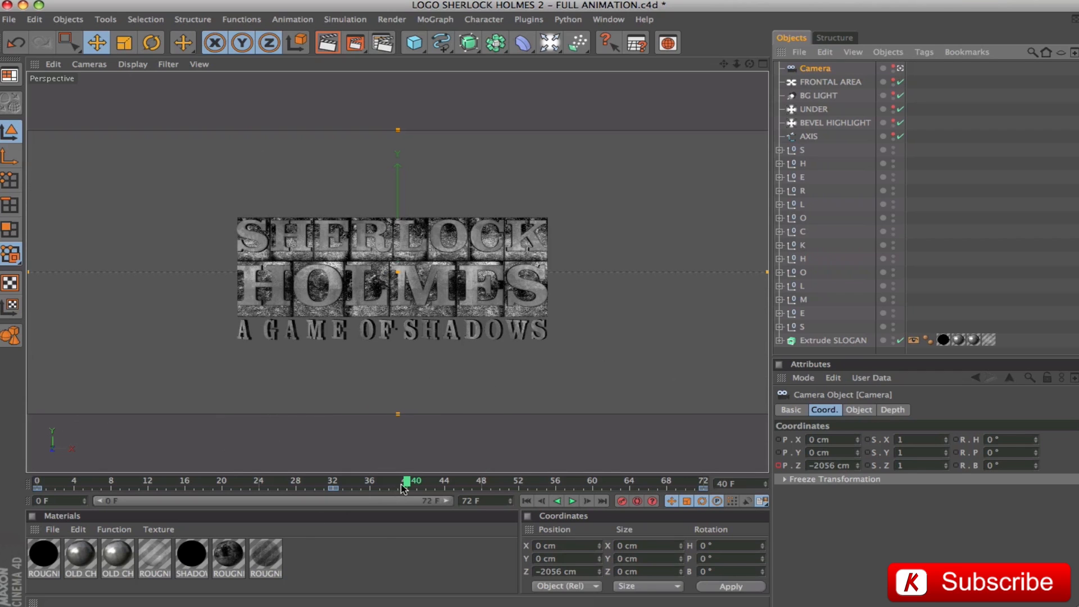
- Examine the camera's Z position keyframes at frames 0, 32 and 72
left_click_drag(407, 484, 39, 484)
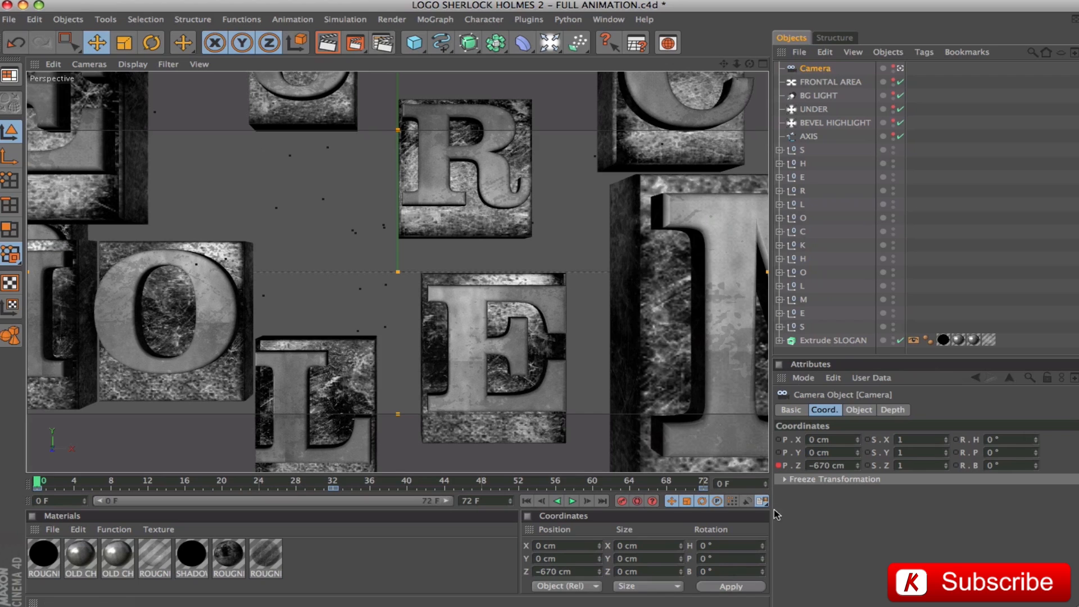
left_click(805, 464)
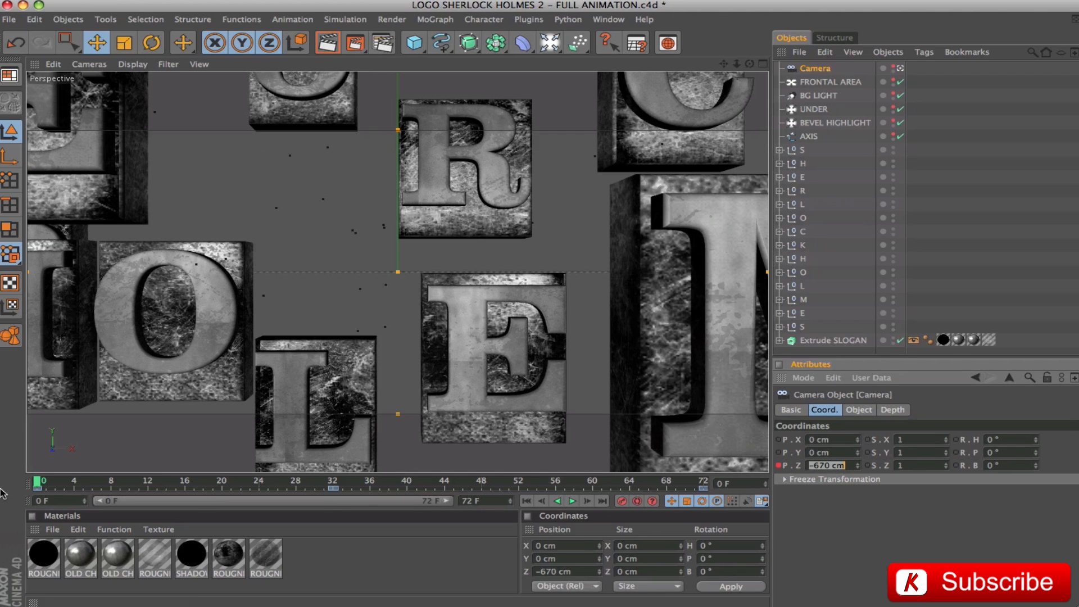
left_click_drag(35, 486, 333, 484)
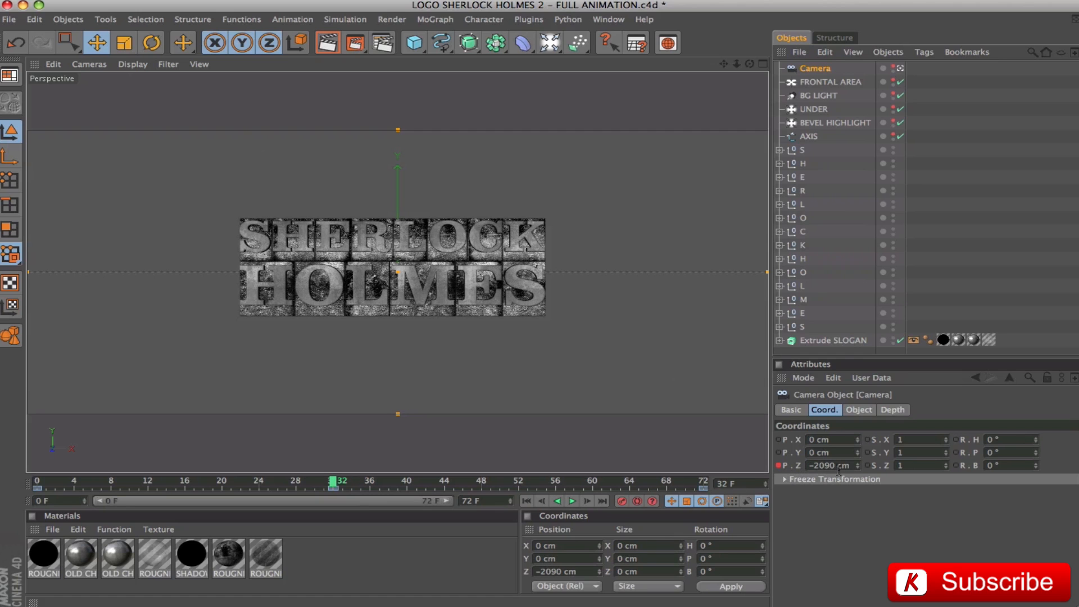
left_click_drag(340, 483, 703, 485)
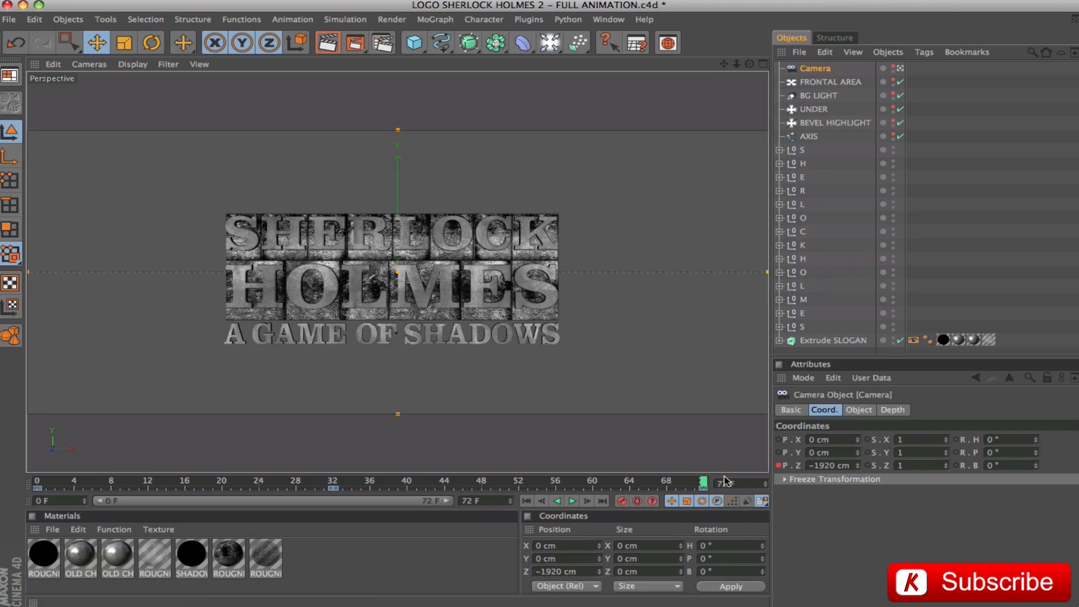
left_click_drag(724, 481, 886, 511)
- Select all the letter splines inside Extrude SLOGAN and compare their heading rotation keyframes at frames 32 and 48
left_click(779, 341)
scroll(1062, 344, "down", 5)
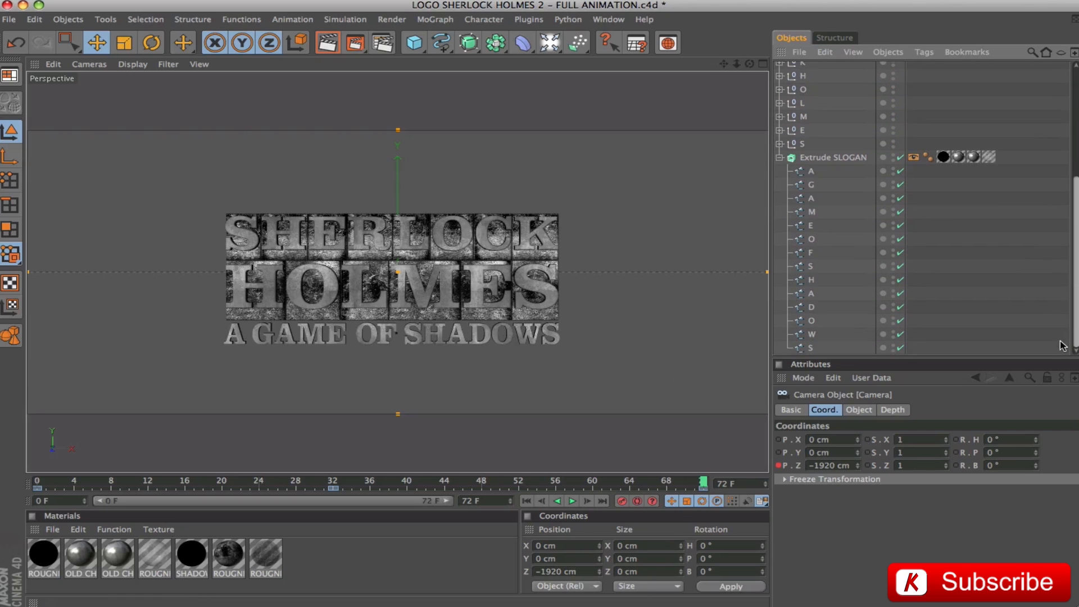
left_click(811, 172)
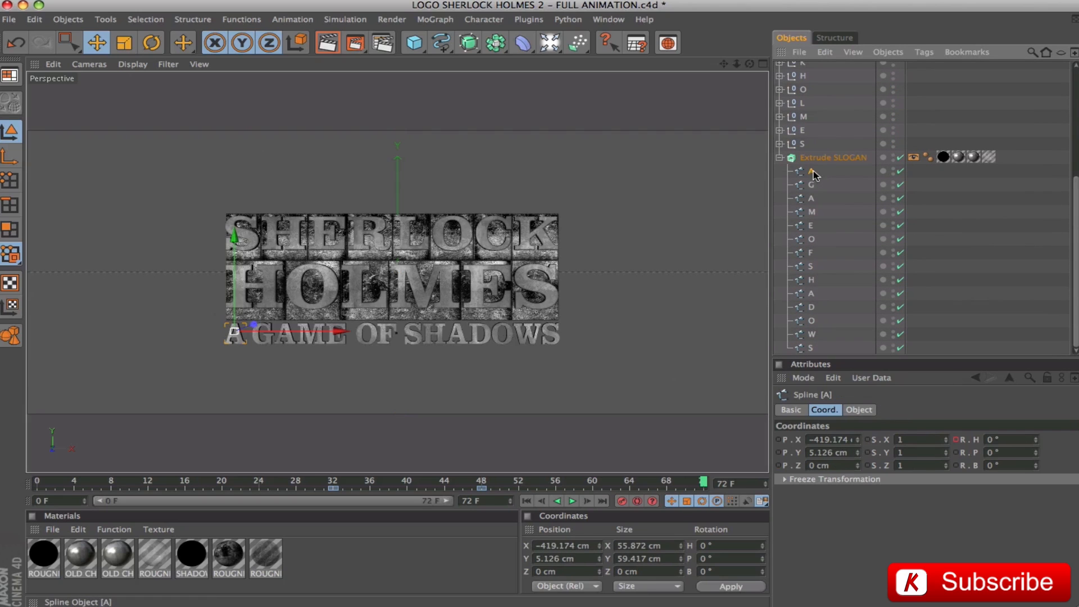
left_click(807, 348, "shift")
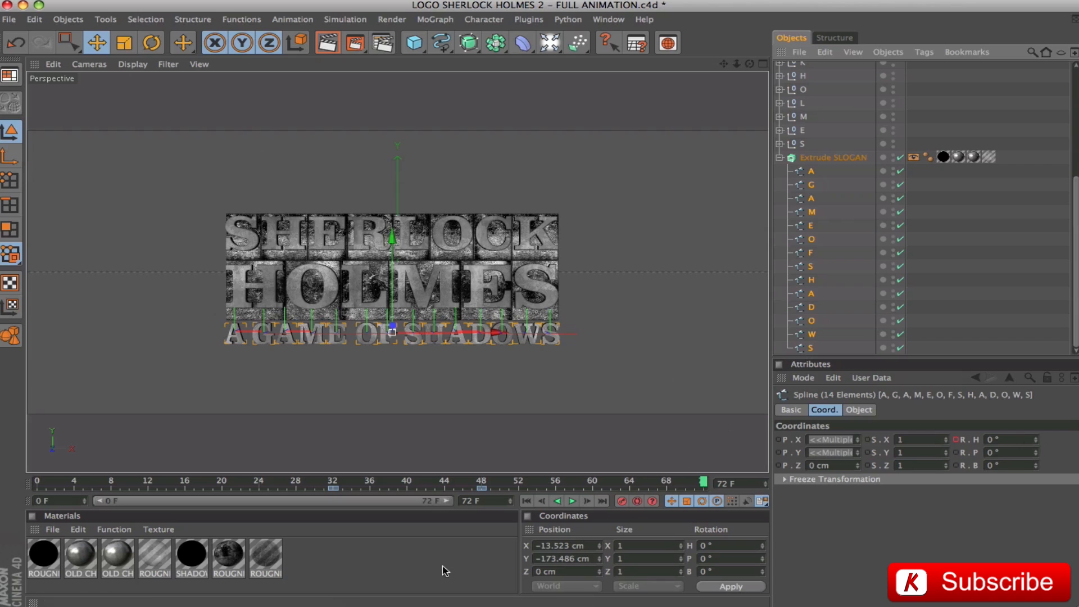
left_click_drag(629, 485, 333, 484)
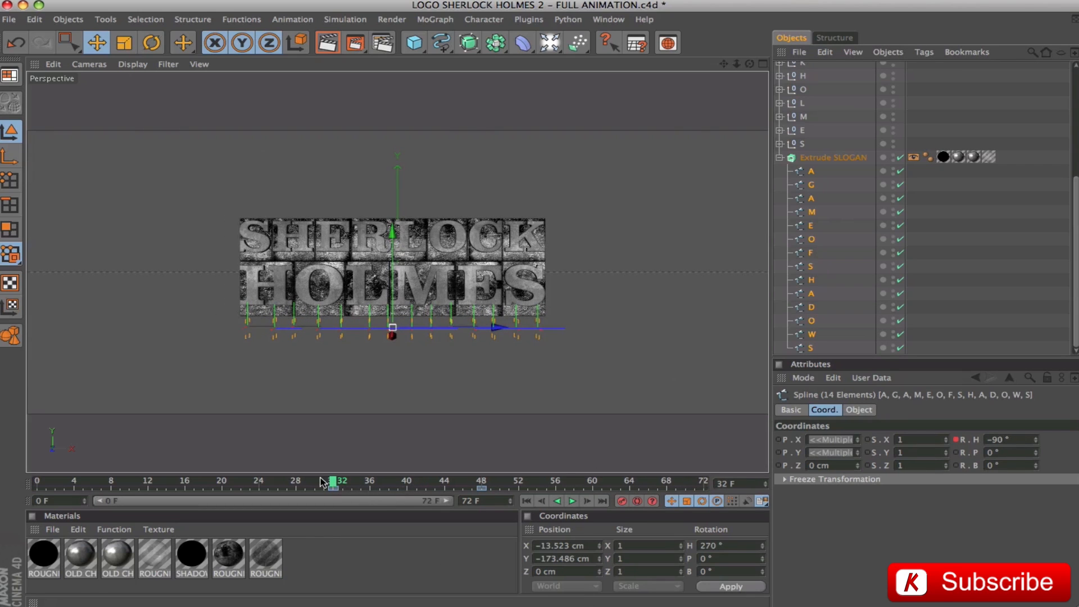
left_click_drag(333, 484, 482, 487)
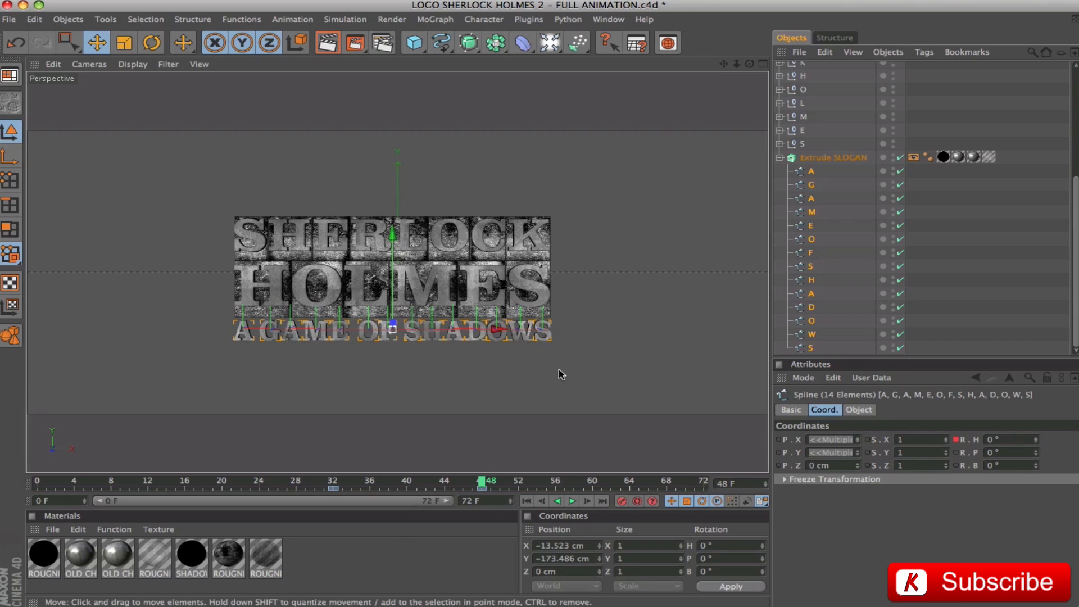
- Select Extrude SLOGAN and examine its extrusion Movement keyframe at frame 41
left_click(859, 157)
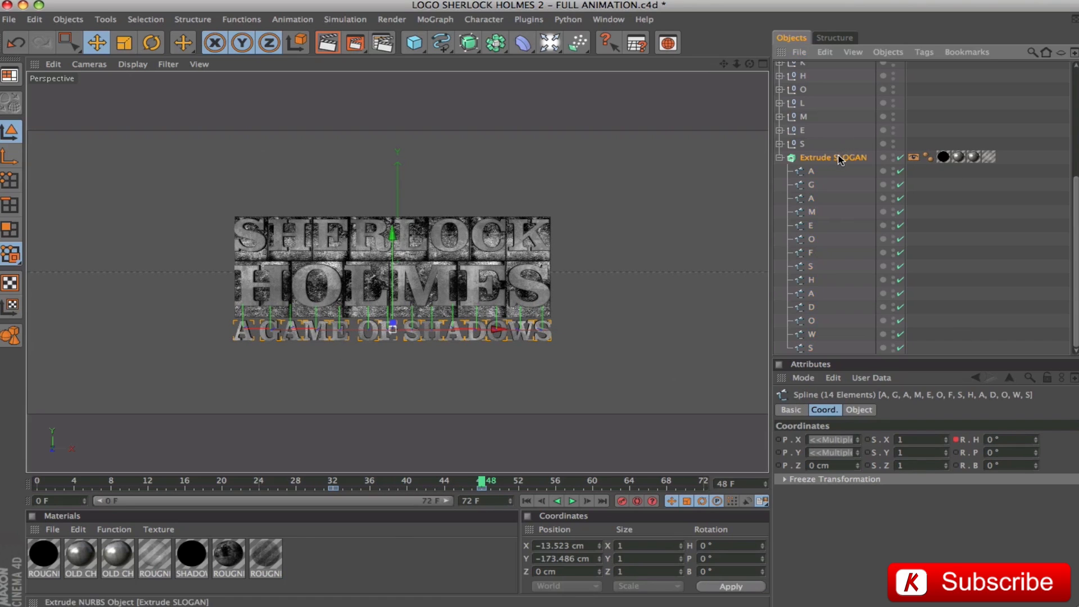
left_click(862, 409)
left_click_drag(482, 481, 417, 495)
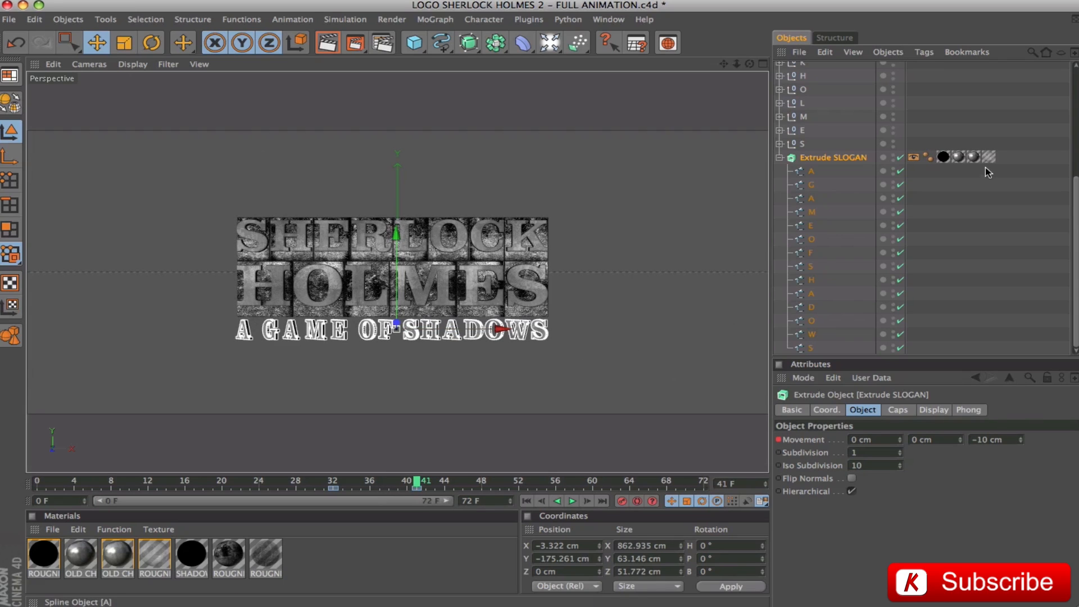
- Examine the Visibility keyframes of Extrude SLOGAN's Display tag at frames 33 and 38, and deselect everything
left_click(913, 158)
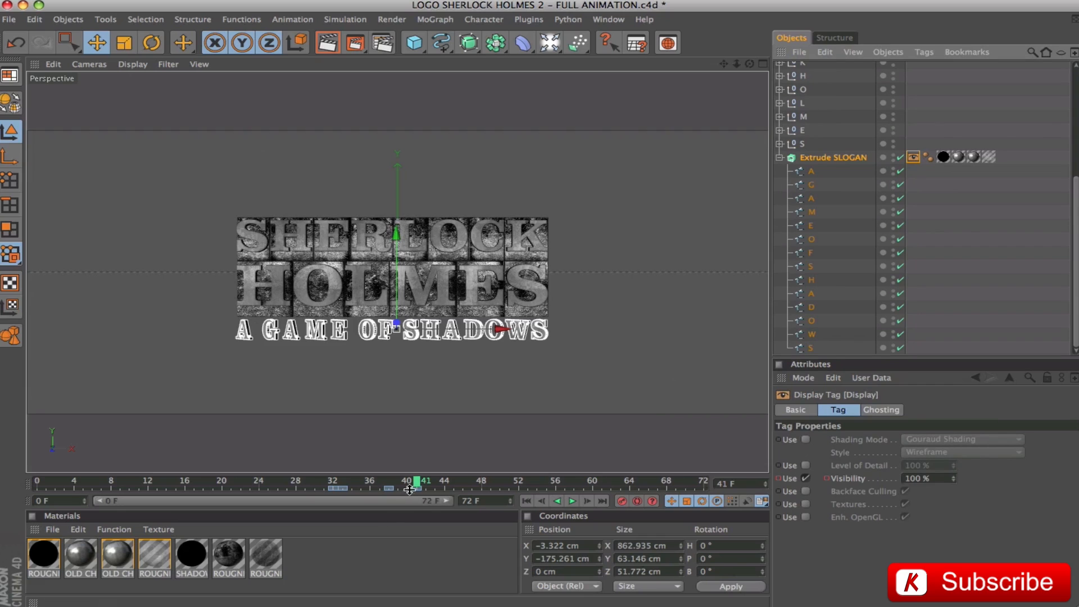
left_click_drag(415, 485, 347, 498)
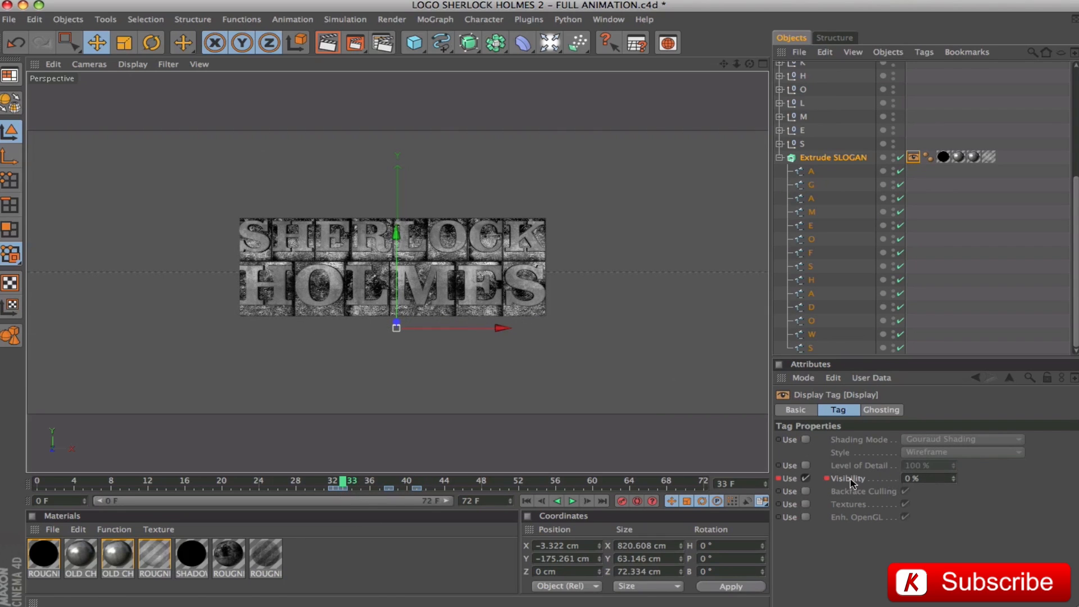
left_click_drag(347, 487, 393, 494)
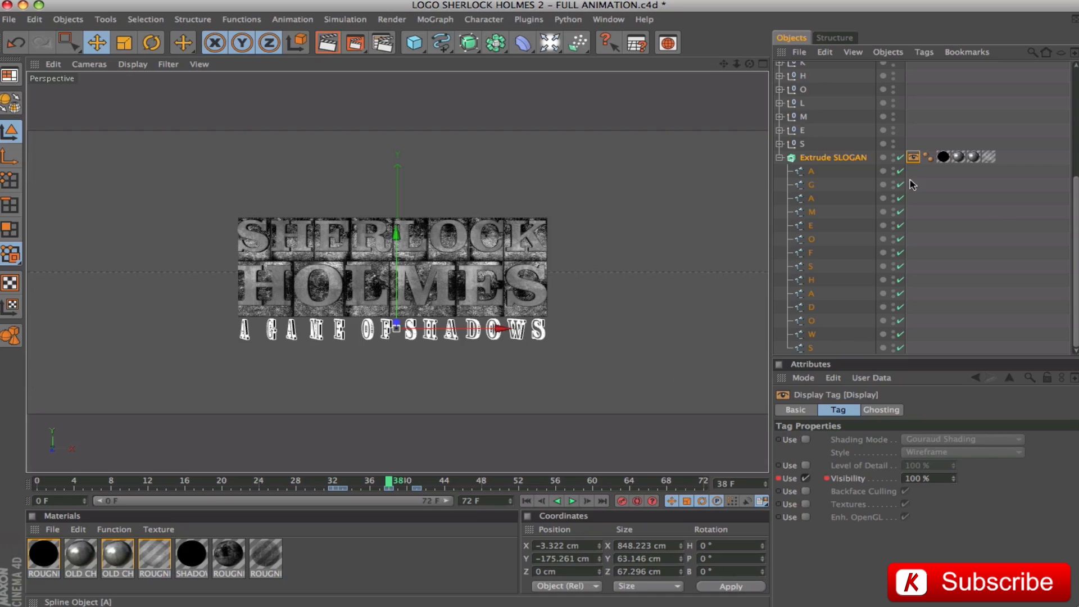
left_click(822, 158)
left_click(976, 211)
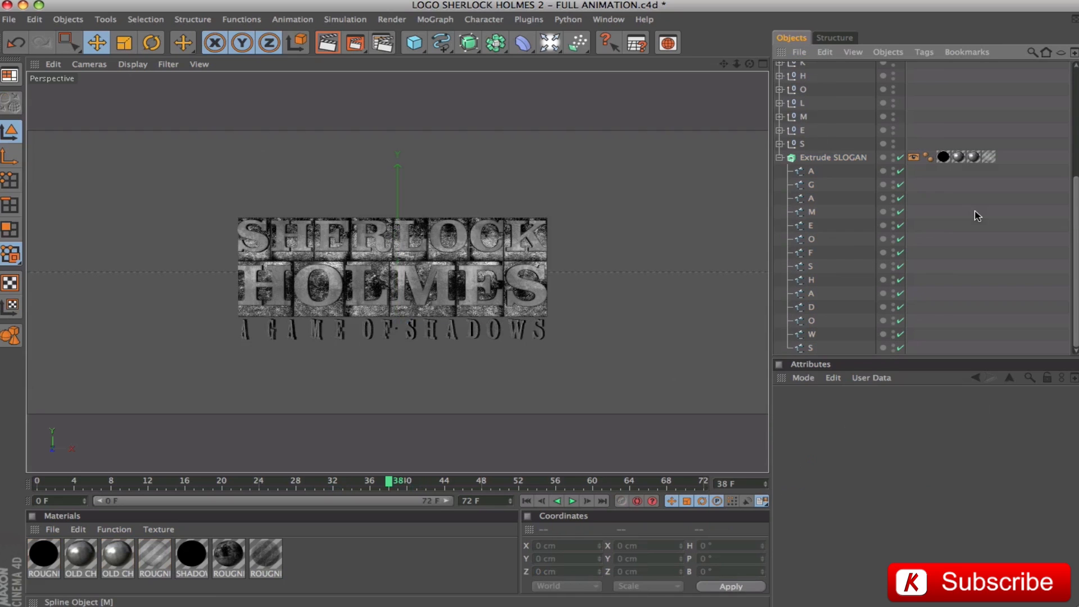
- Return to frame 0, collapse Extrude SLOGAN, and view the scattered letters from outside the scene camera
left_click_drag(392, 483, 37, 483)
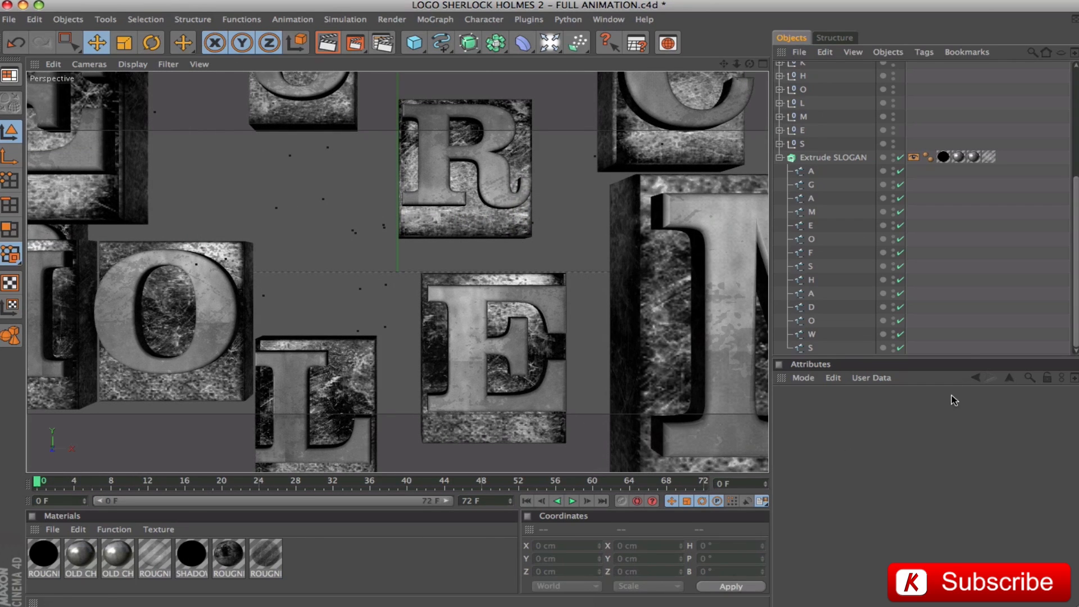
left_click(779, 157)
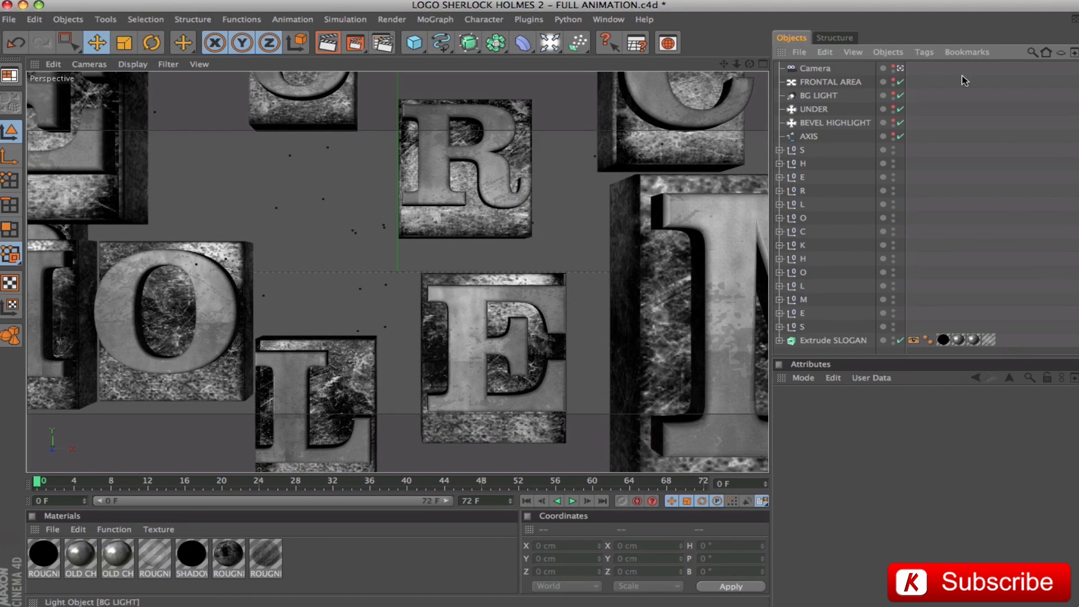
left_click(901, 68)
left_click_drag(448, 242, 469, 290)
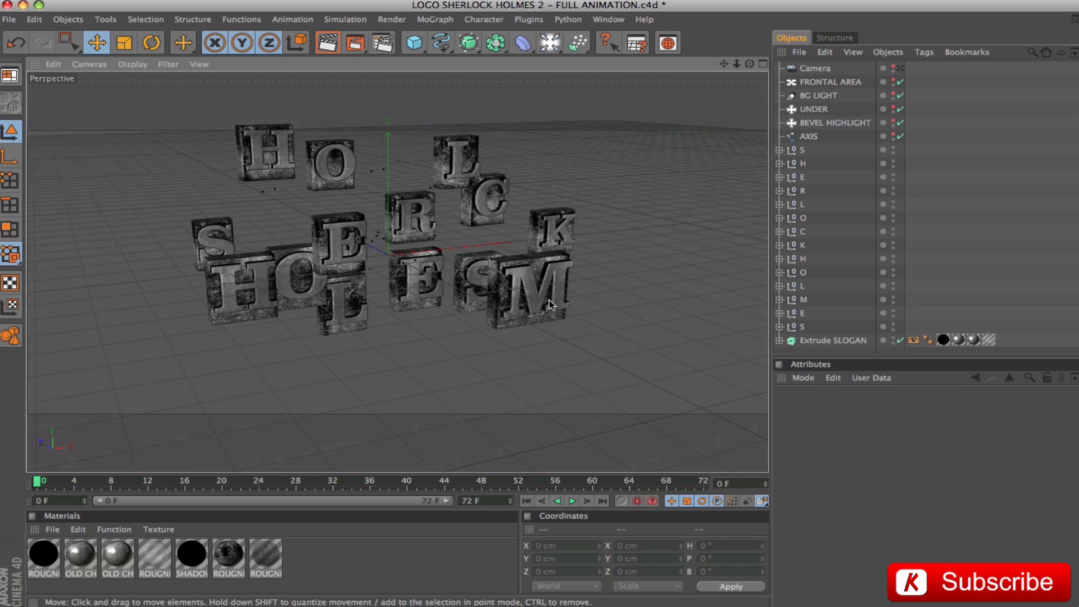
- Look up the MoGraph Random effector without adding it, and scrub the letter animation between frames 0 and 7
left_click(435, 19)
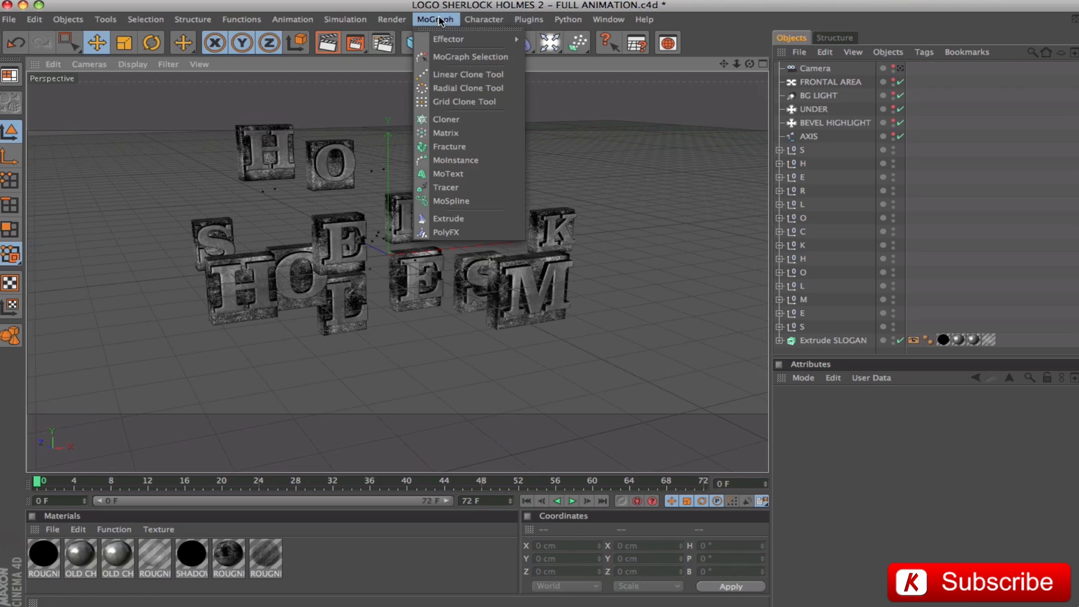
mouse_move(452, 39)
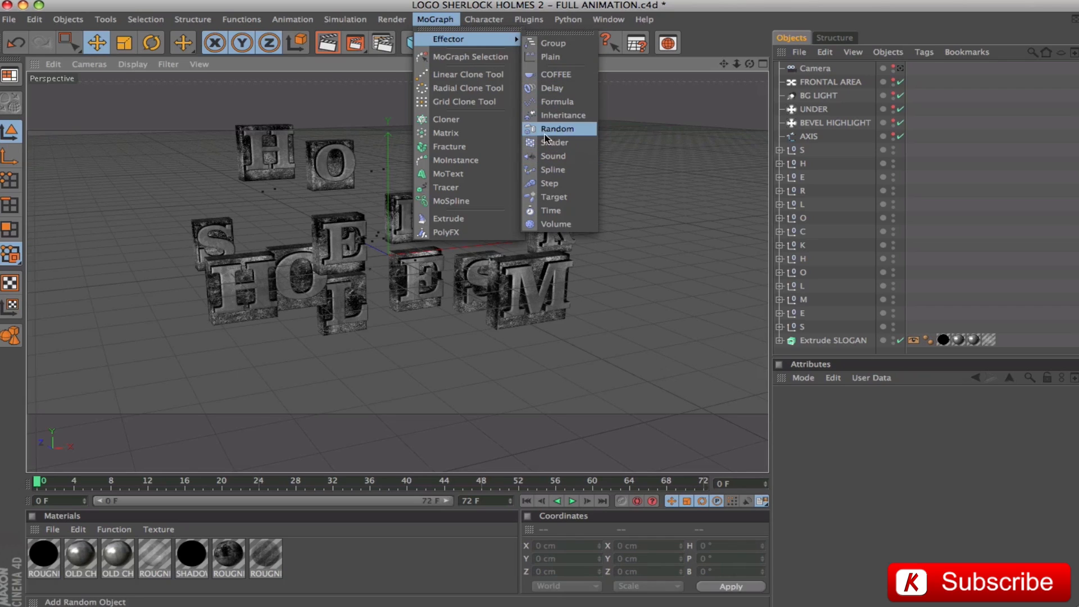
left_click(780, 3)
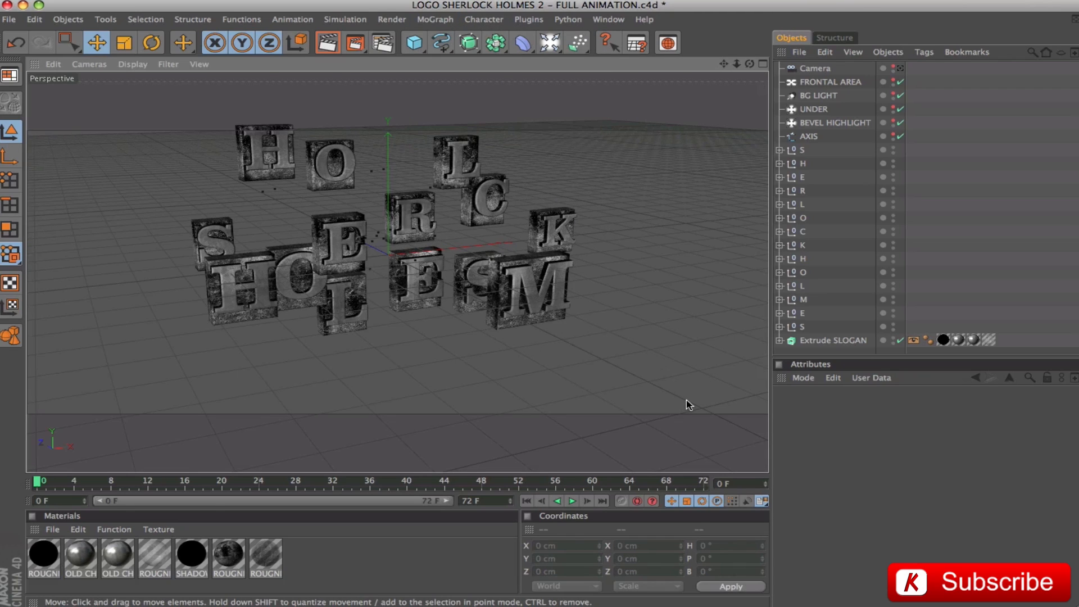
left_click_drag(36, 483, 96, 457)
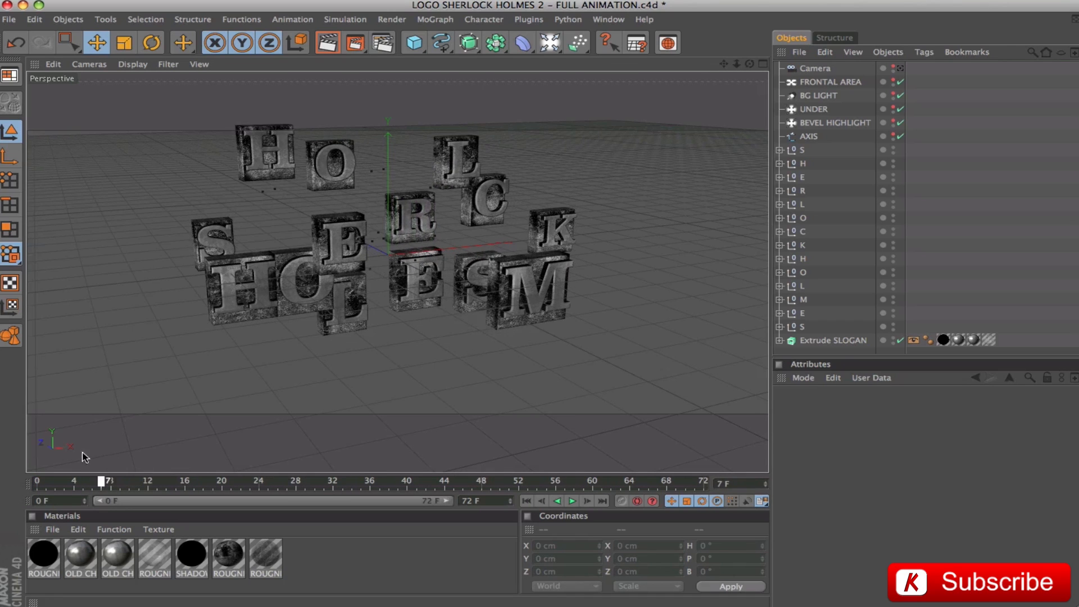
left_click_drag(96, 456, 35, 458)
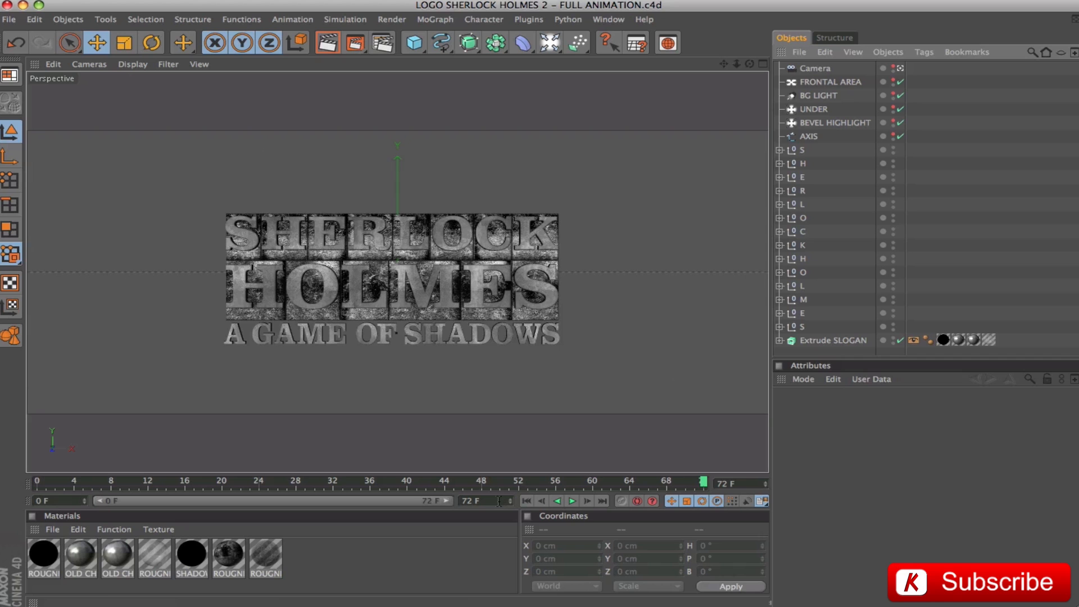
- Review the camera animation files inside the SPLIT STEP ANIMATION folder of the C4D project without opening any of them
mouse_move(703, 481)
left_mouse_down()
mouse_move(140, 481)
mouse_move(708, 475)
left_mouse_up()
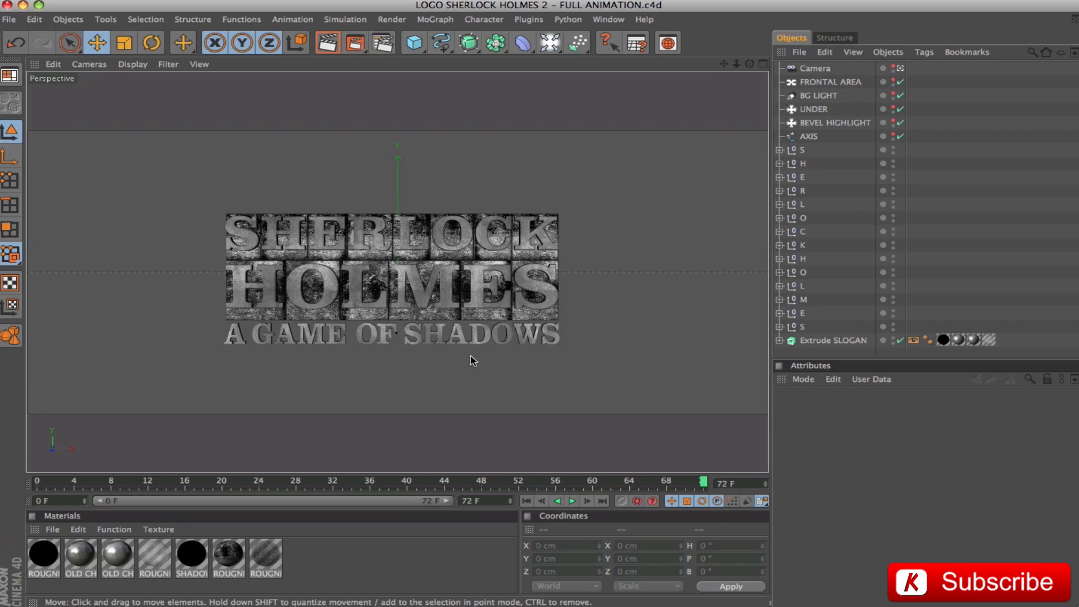
key("super+o")
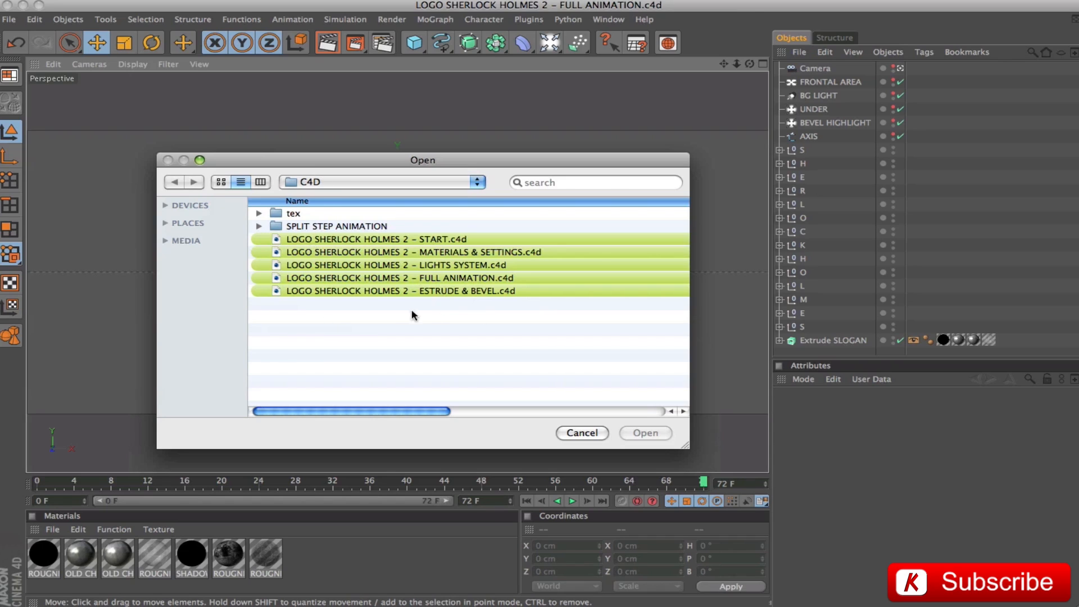
left_click(450, 278)
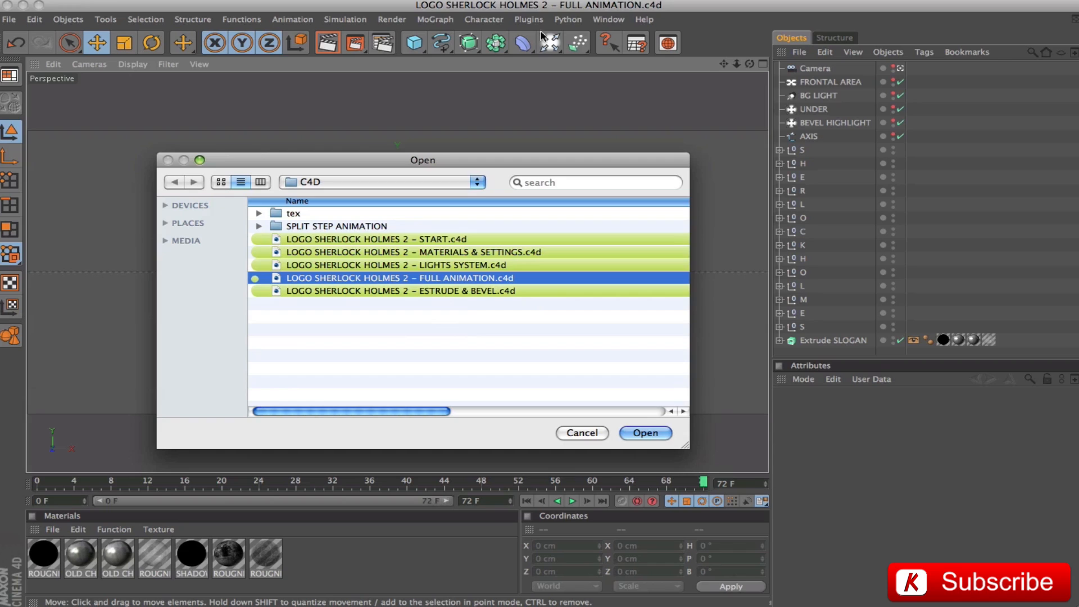
left_click(259, 227)
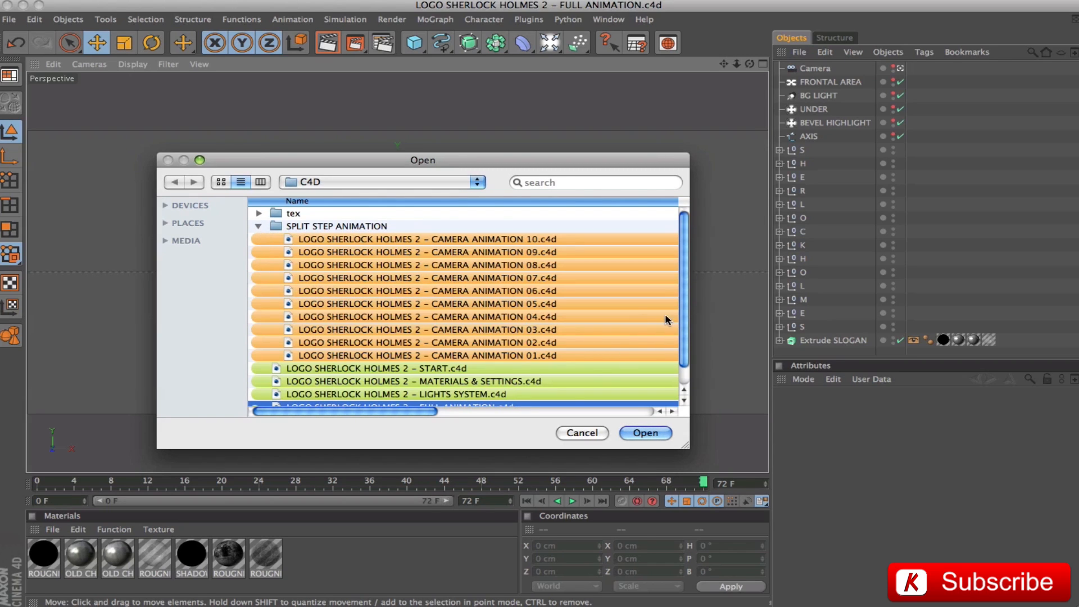
scroll(684, 315, "down", 1)
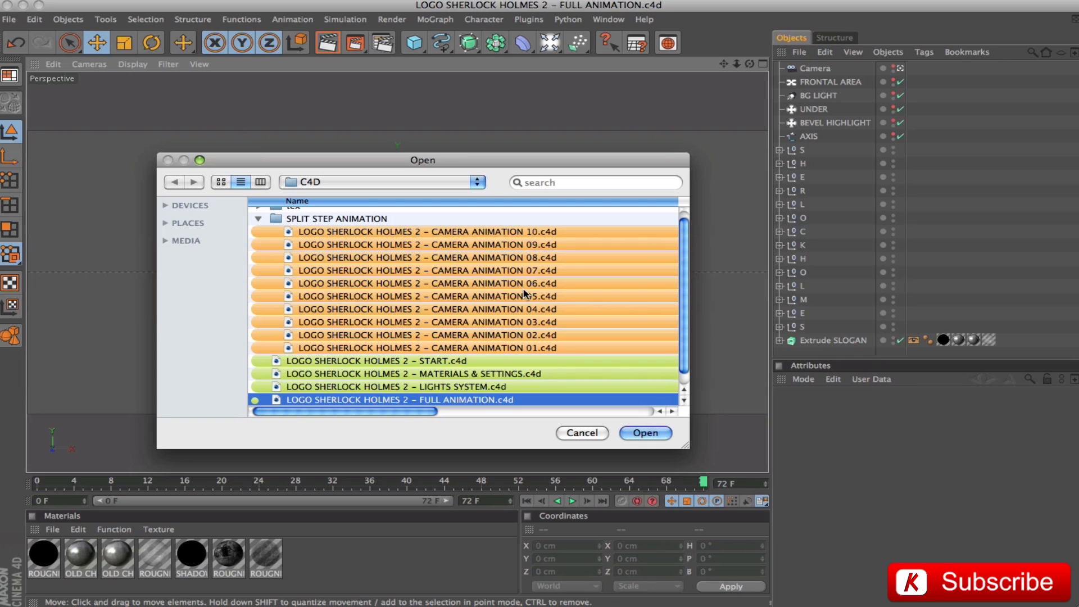
left_click(258, 219)
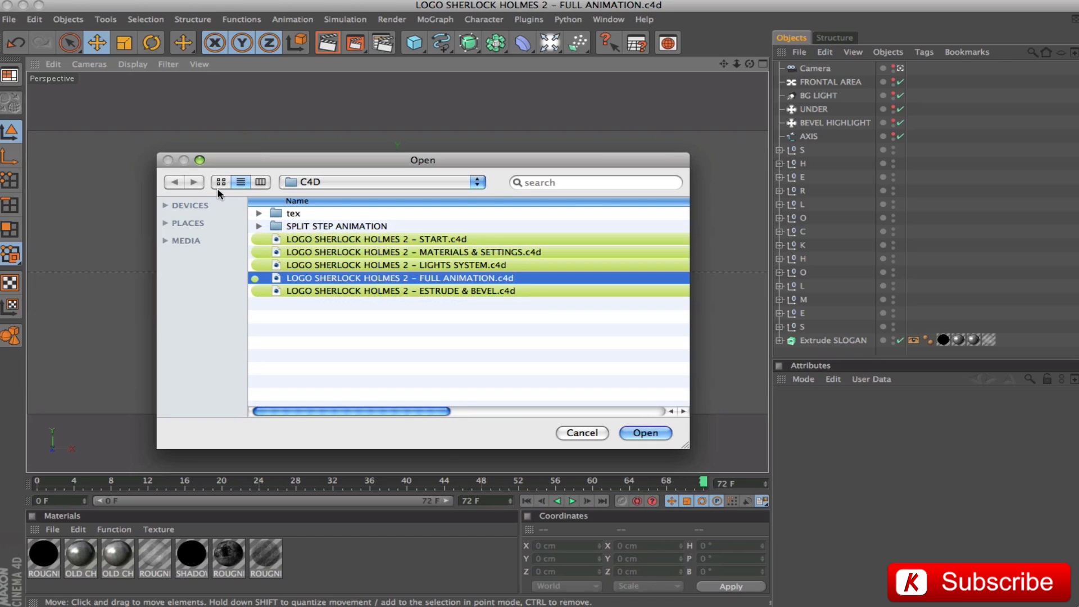
left_click(582, 432)
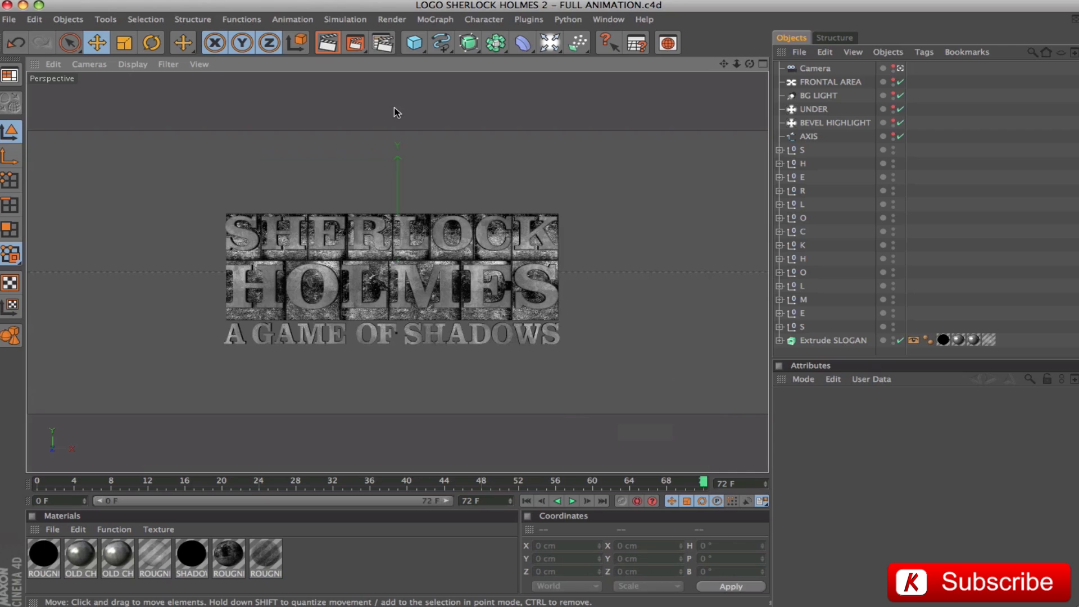
- Switch to the CAMERA ANIMATION 01 scene and examine Camera 01's coordinates, X position keyframe and frame range
left_click(606, 19)
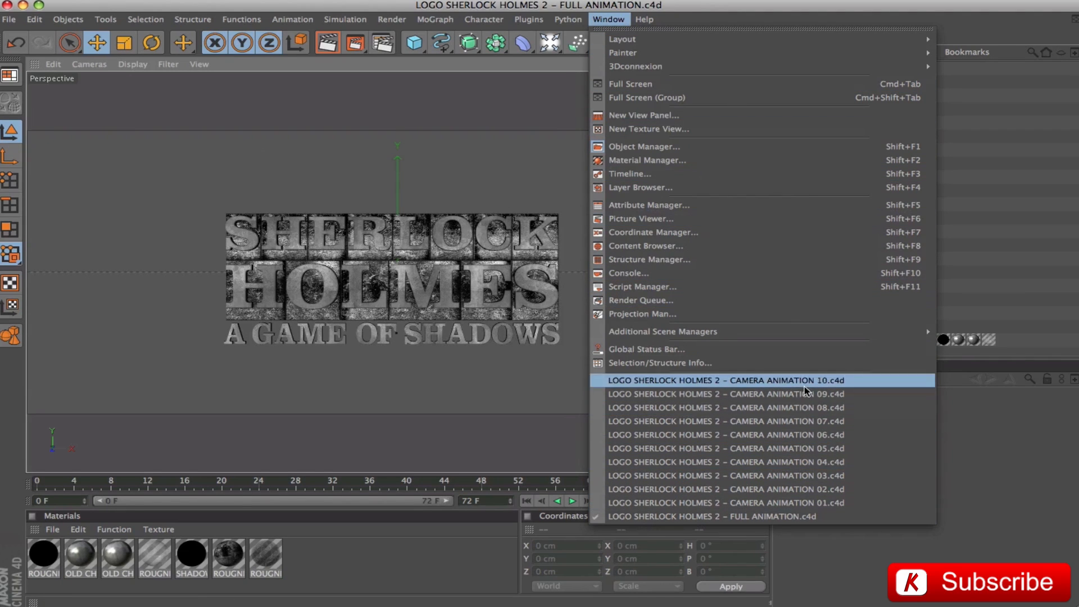
left_click(829, 503)
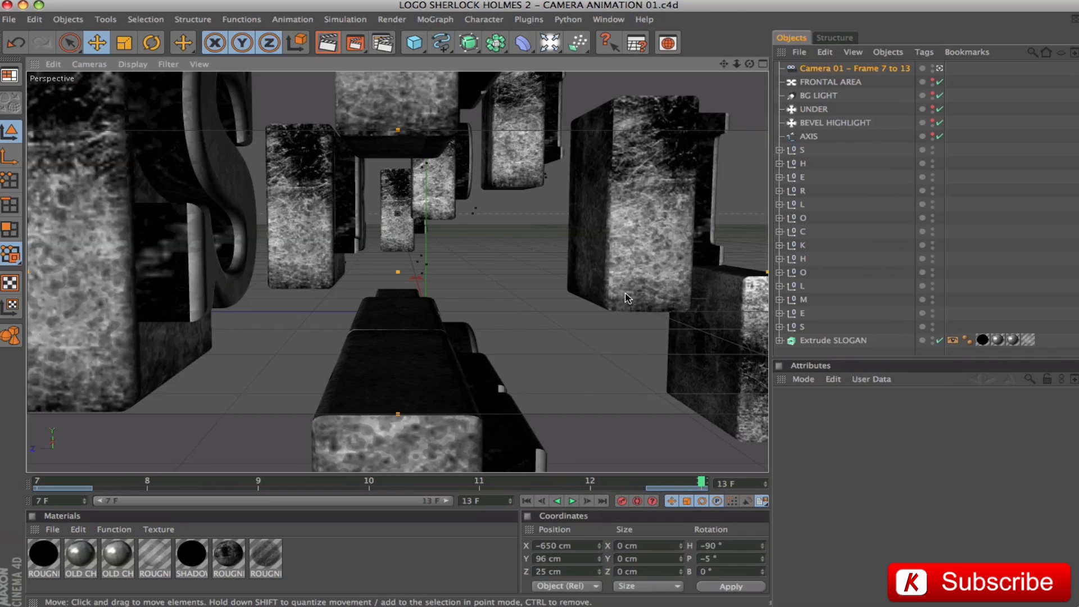
left_click(849, 68)
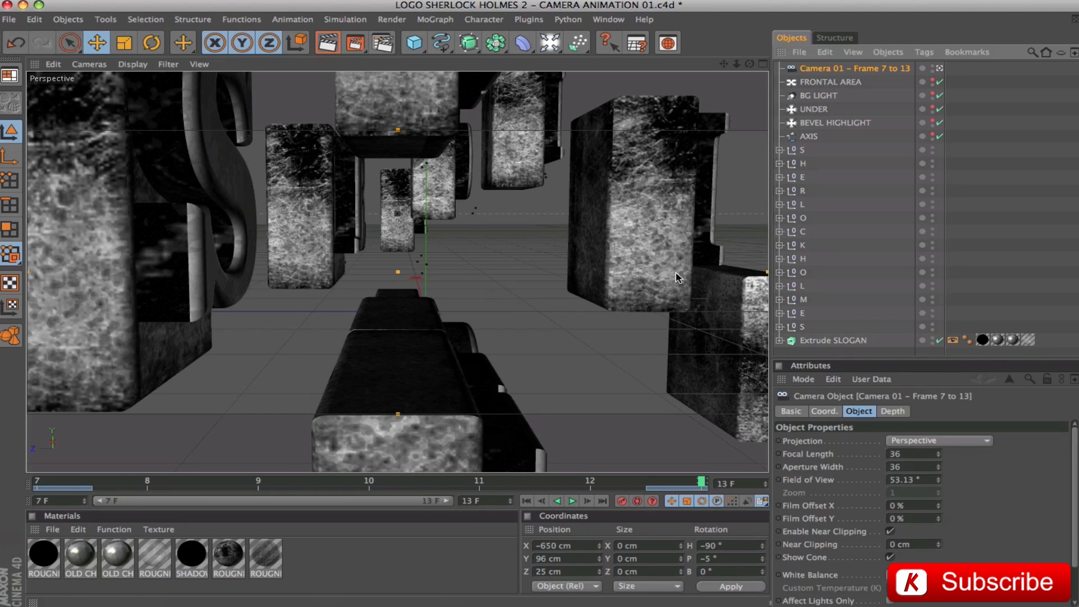
left_click(826, 412)
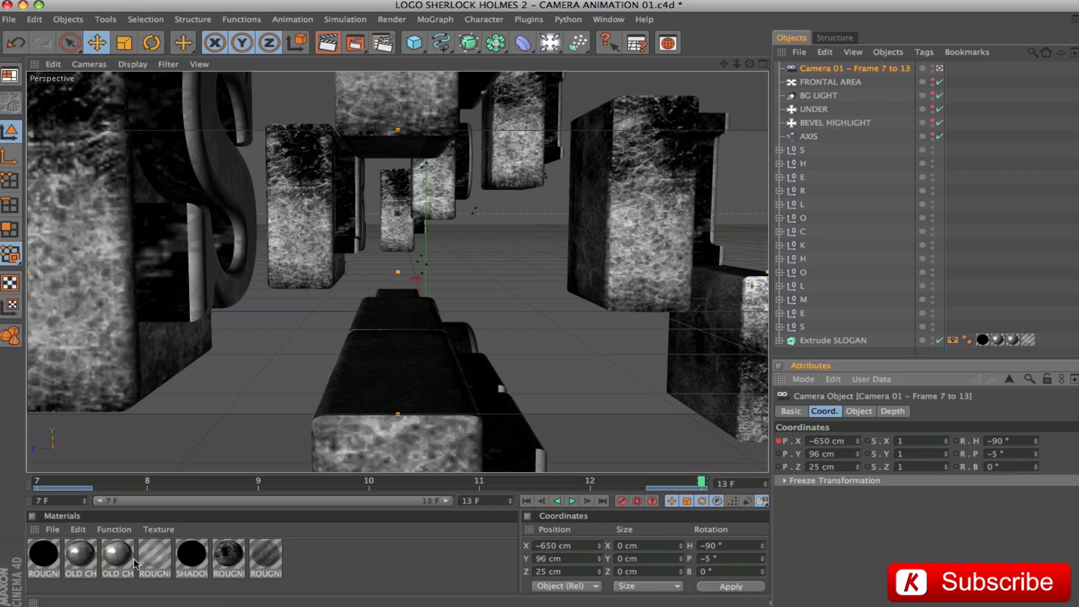
left_click(72, 505)
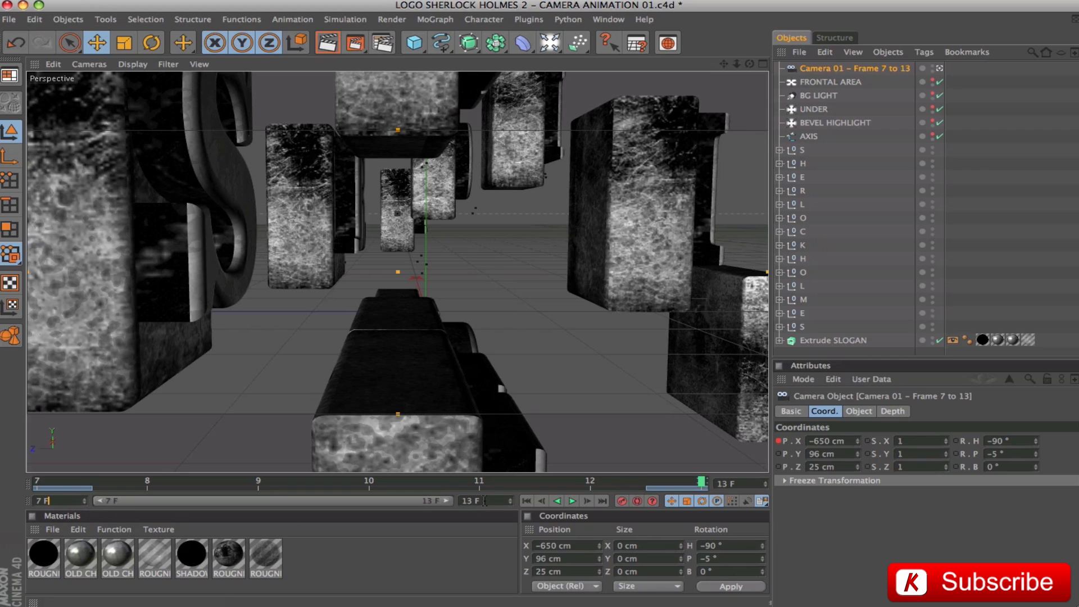
left_click_drag(702, 481, 685, 460)
mouse_move(699, 486)
left_mouse_down()
mouse_move(50, 491)
mouse_move(700, 486)
left_mouse_up()
- Switch to the CAMERA ANIMATION 02 scene and compare Camera 02's X position keyframes at frames 0 and 6
left_click(607, 19)
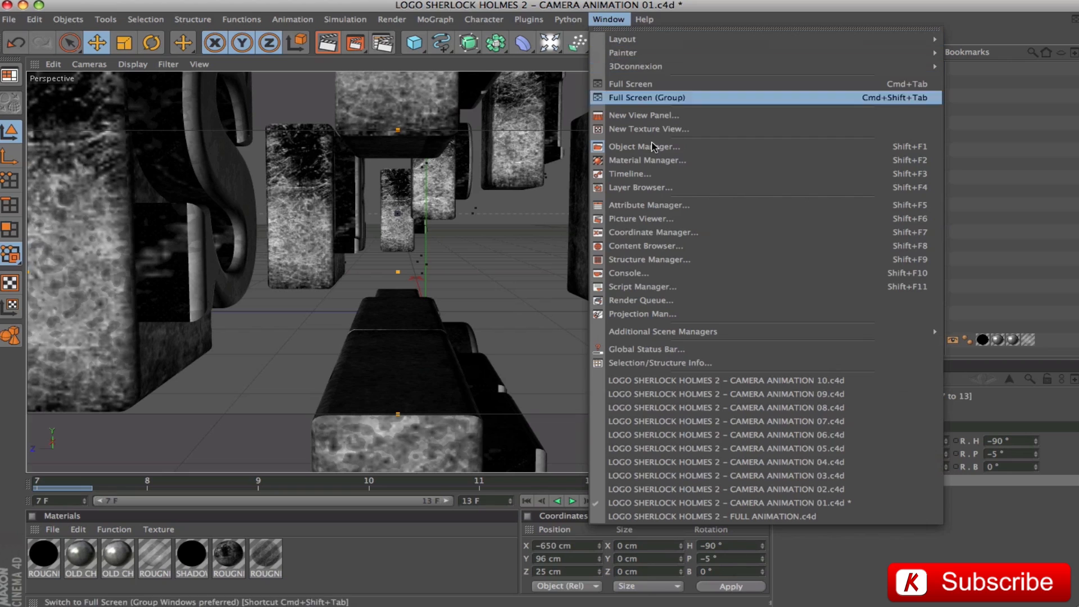
left_click(681, 489)
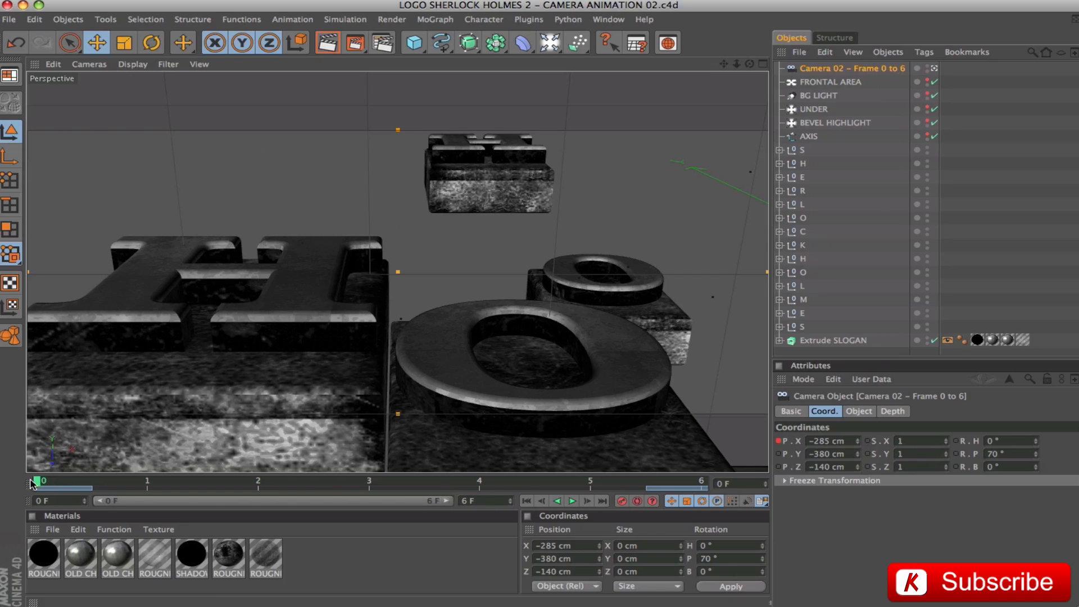
left_click_drag(58, 485, 641, 494)
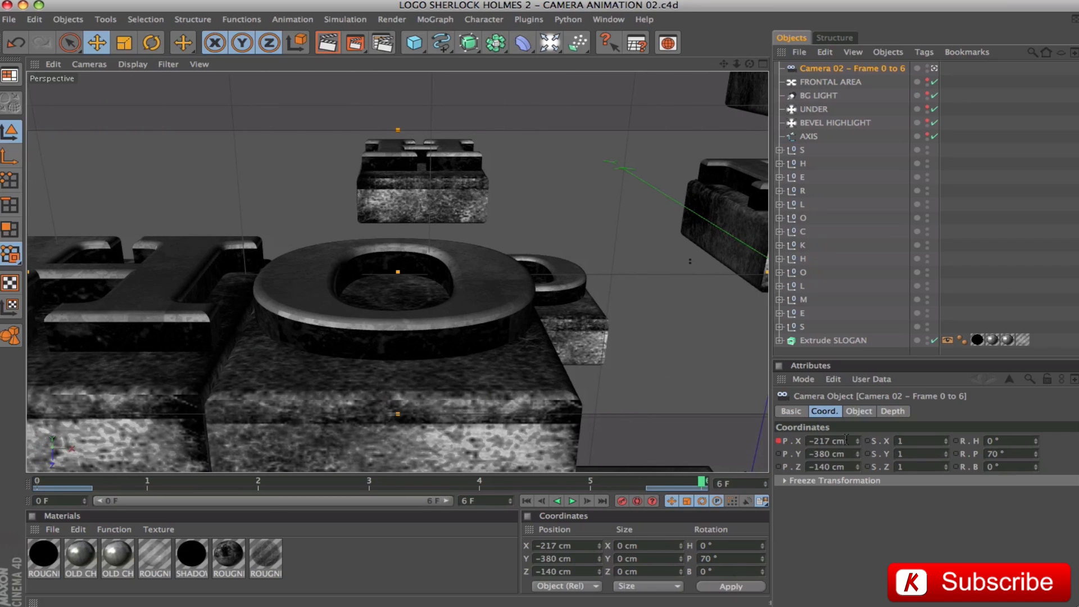
left_click_drag(702, 483, 61, 492)
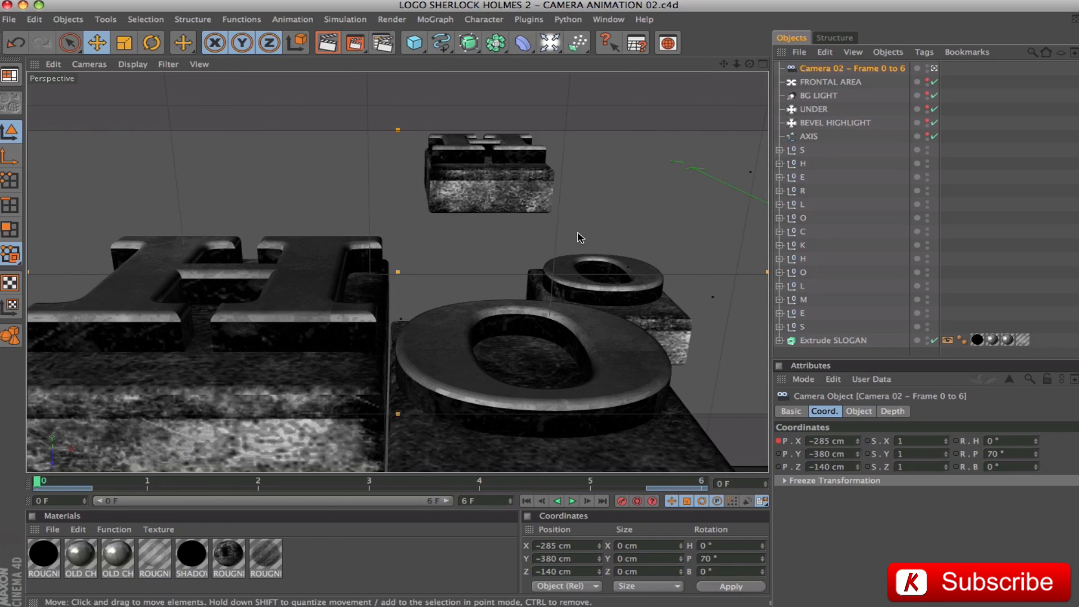
- Switch to the CAMERA ANIMATION 03 scene, examine Camera 03's coordinates, and scrub between frames 8 and 11
left_click(608, 19)
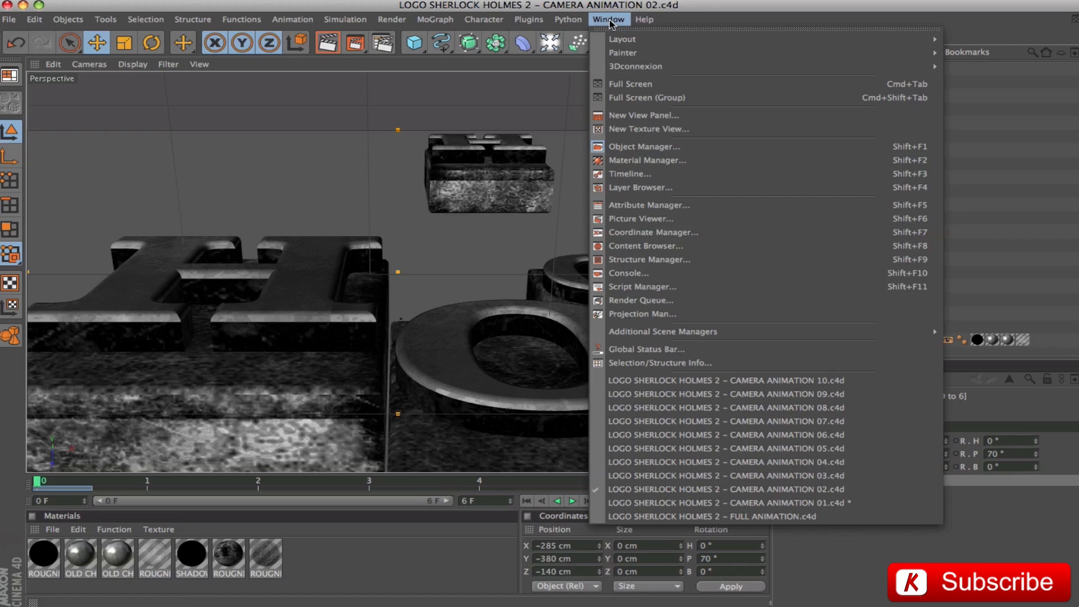
left_click(674, 475)
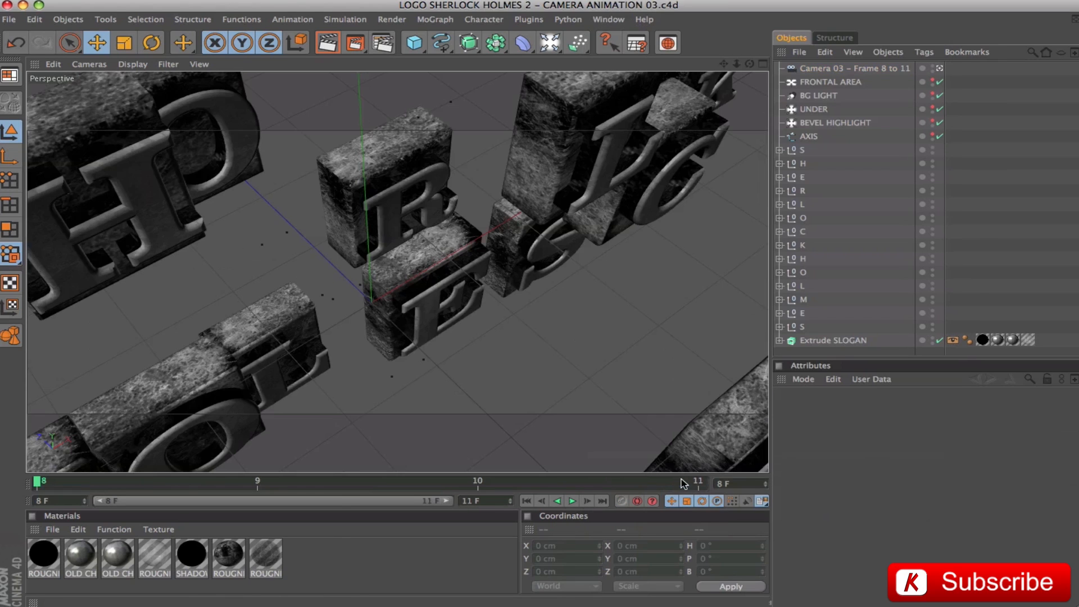
left_click(822, 68)
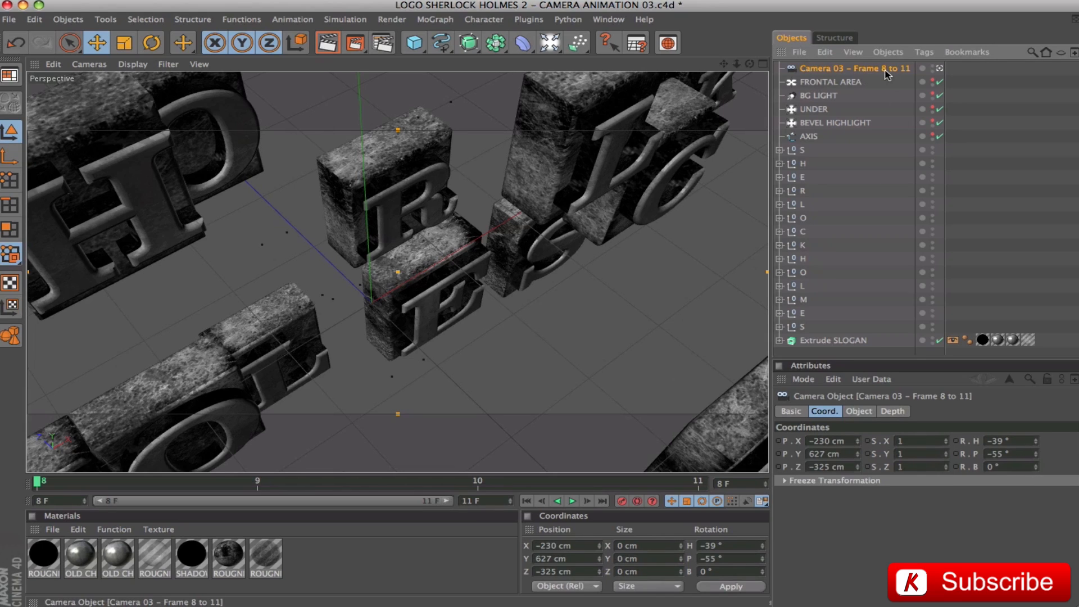
left_click(68, 501)
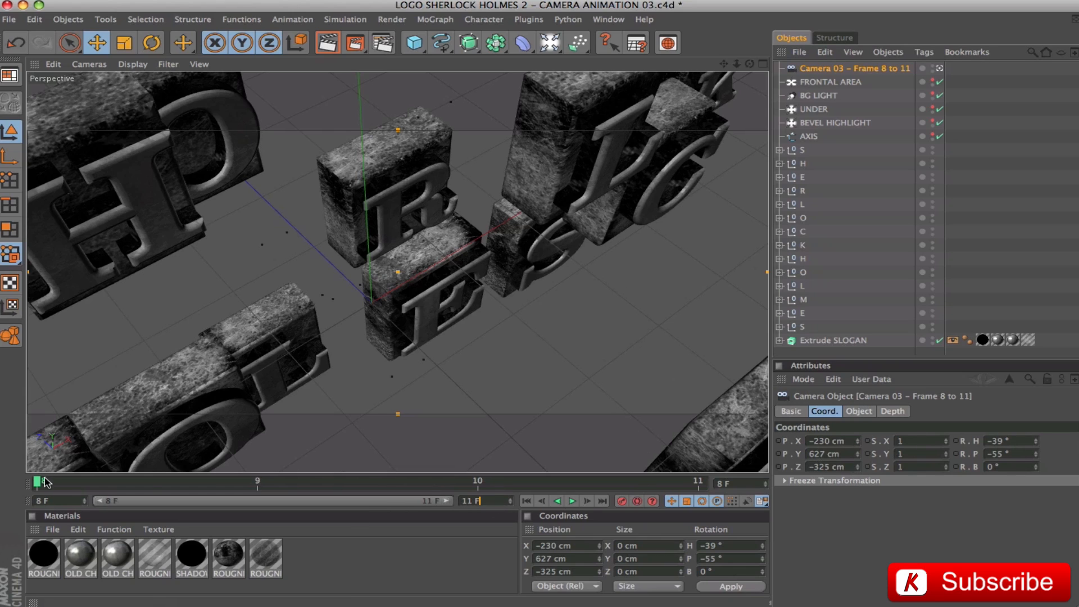
left_click_drag(40, 484, 612, 471)
left_click_drag(698, 481, 37, 481)
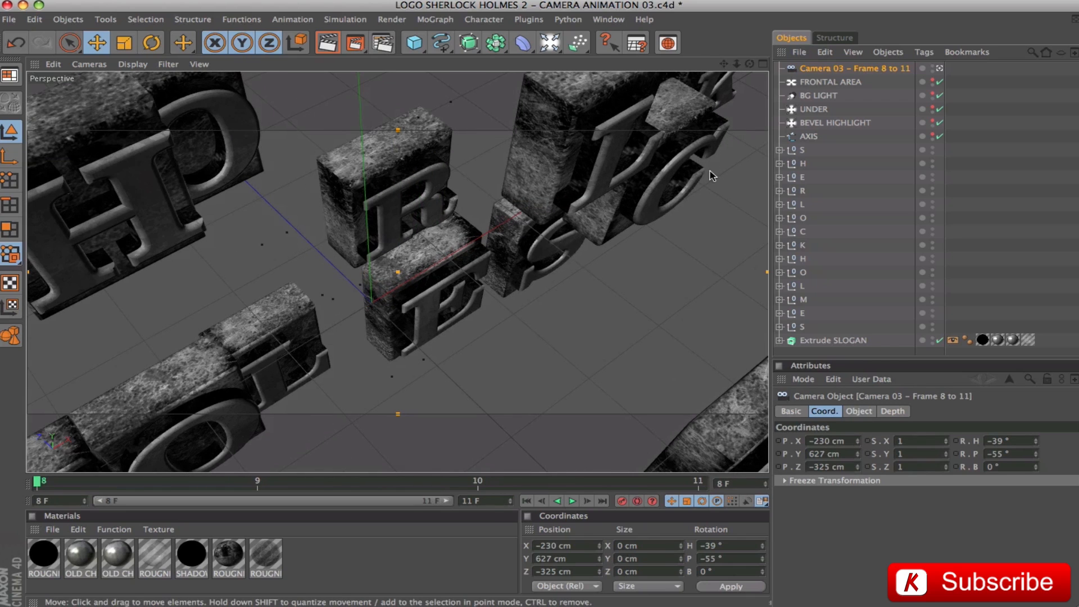
- Switch to the CAMERA ANIMATION 04 scene and examine Camera 04's coordinates and its frame range of 8 to 11
left_click(616, 21)
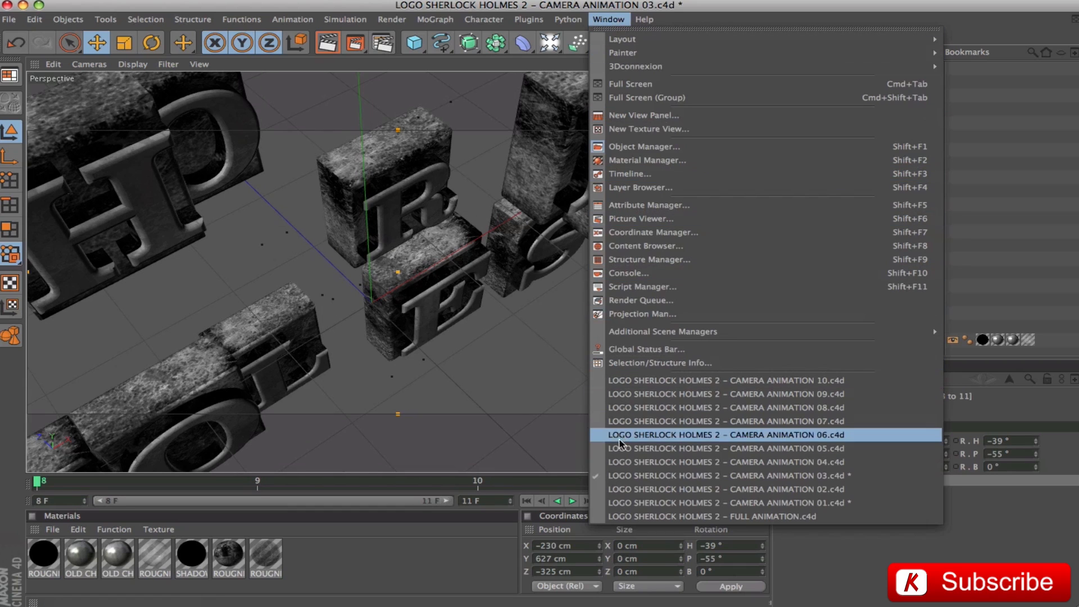
left_click(630, 462)
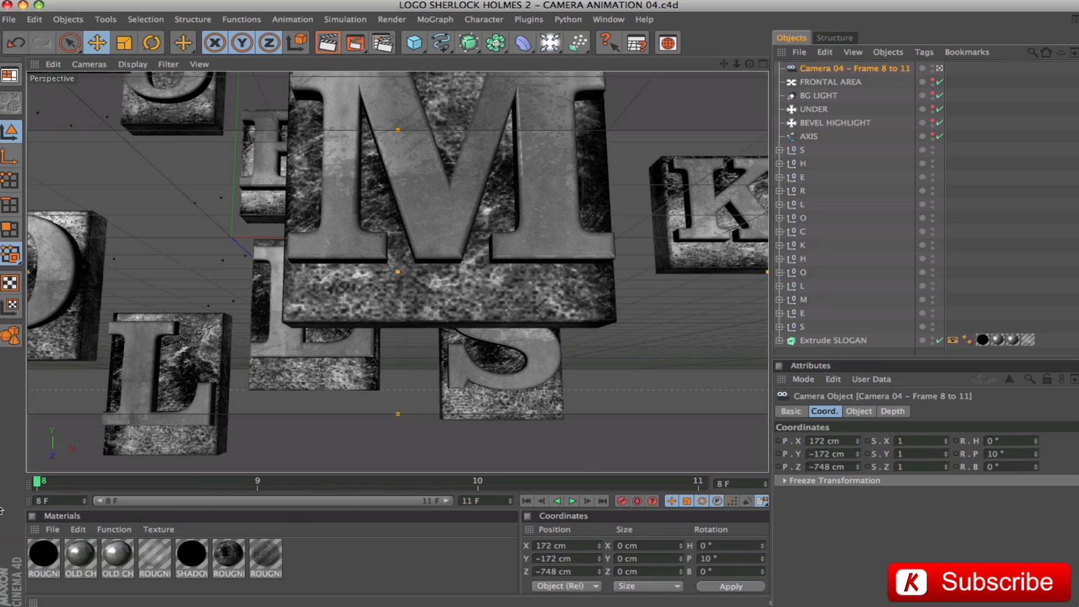
left_click_drag(38, 485, 2, 480)
- Switch to the CAMERA ANIMATION 05 scene, check Camera 05's coordinates, and scrub its X position animation up to frame 20
left_click(610, 19)
left_click(628, 449)
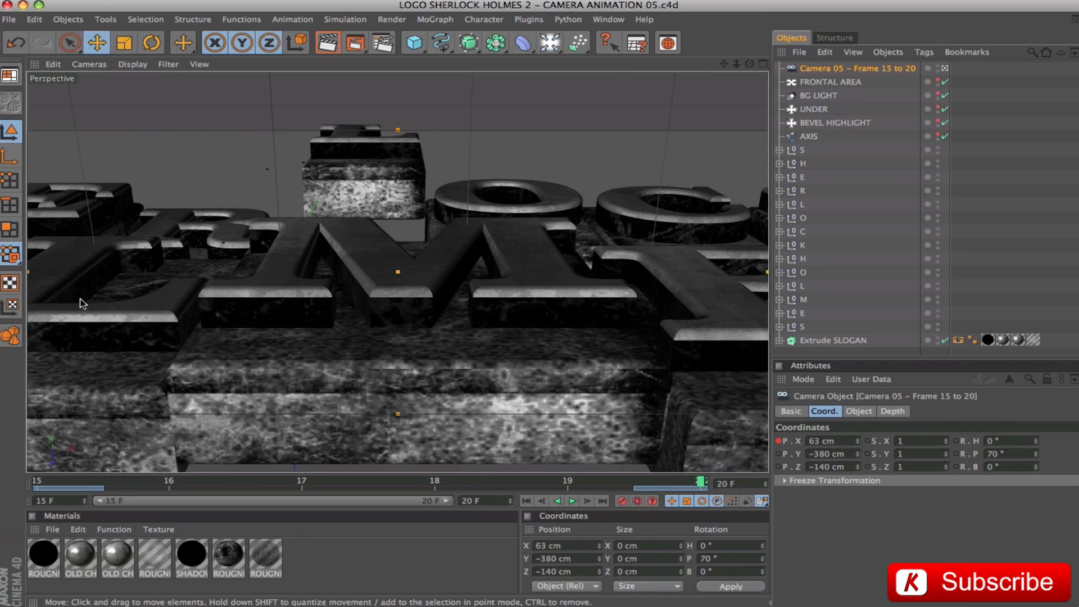
left_click(1008, 456)
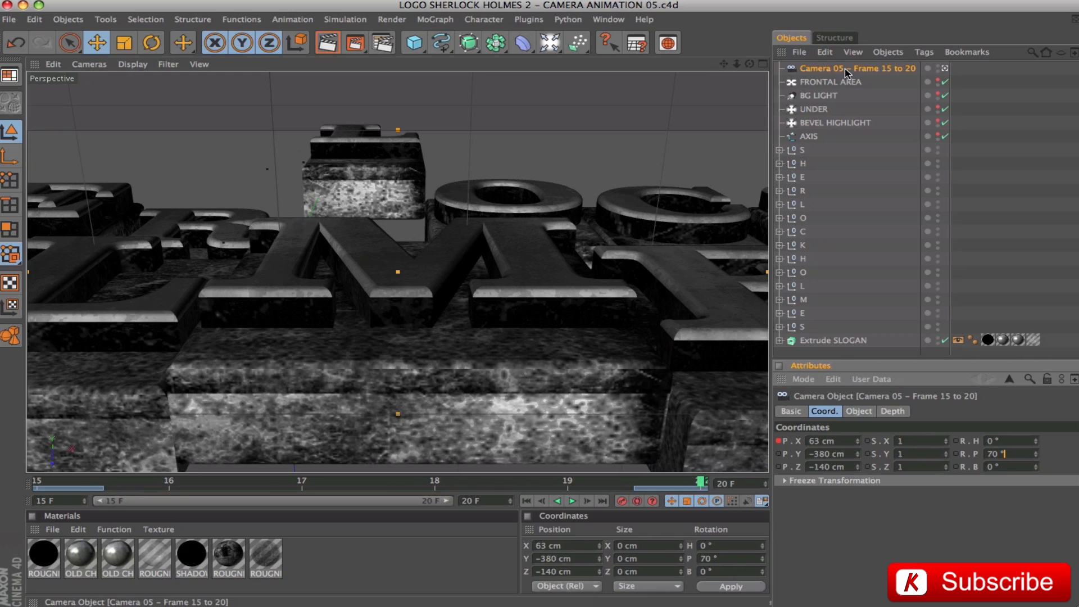
left_click(860, 73)
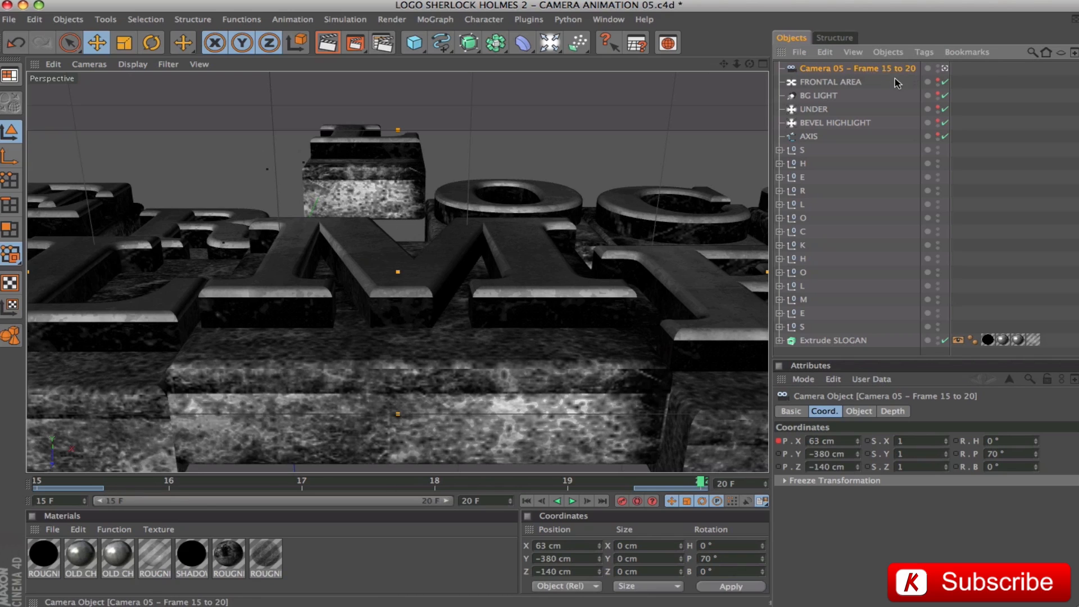
left_click_drag(700, 483, 265, 482)
left_click_drag(342, 483, 419, 488)
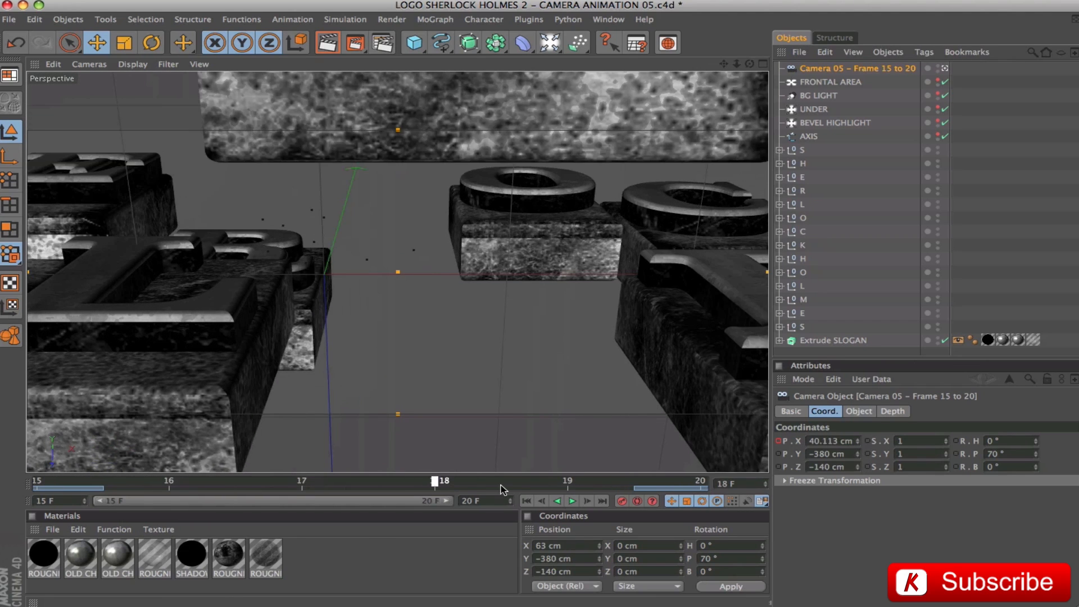
left_click_drag(503, 489, 572, 490)
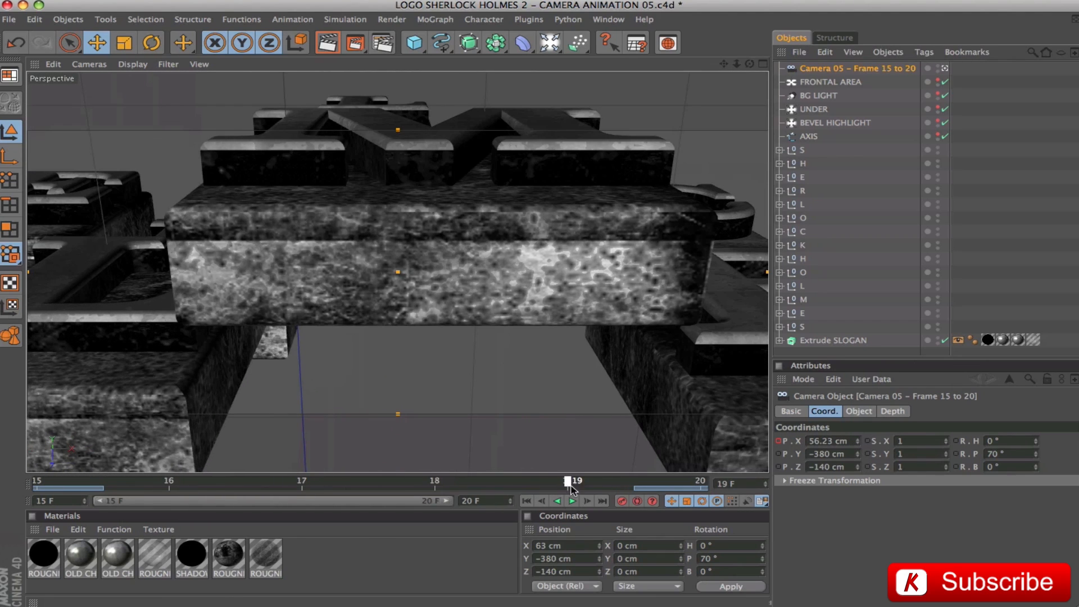
left_click(641, 484)
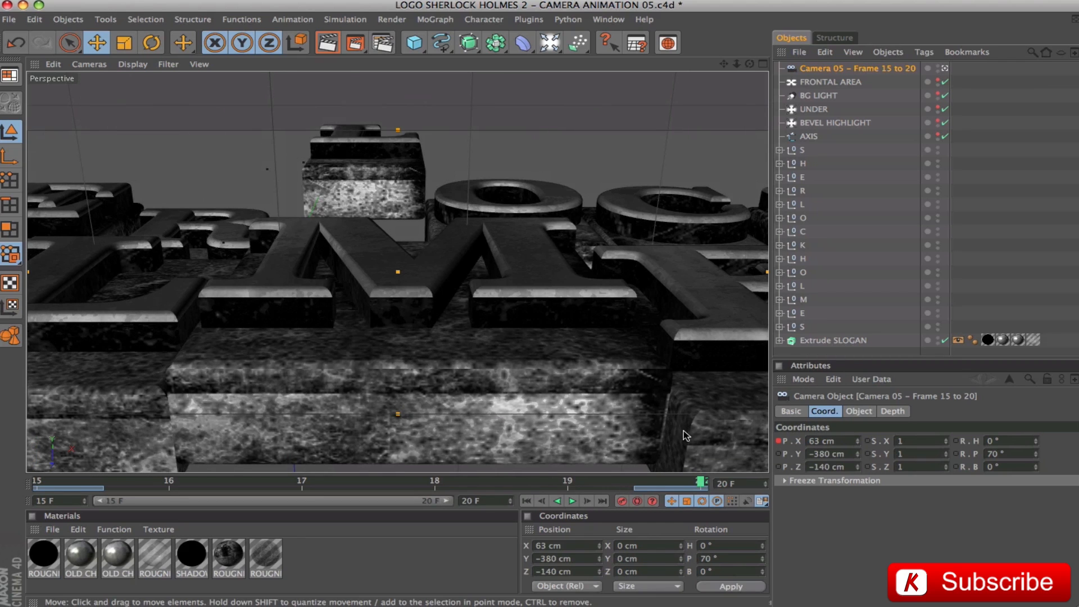
- Switch to the CAMERA ANIMATION 06 scene and examine Camera 06's Z position and frame range
left_click(607, 19)
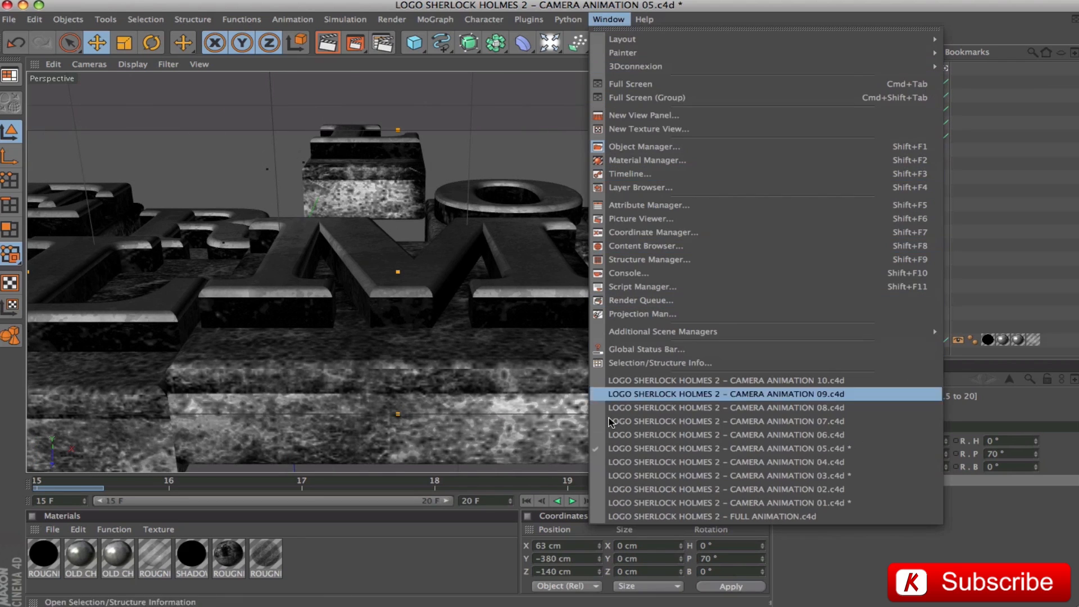
left_click(615, 434)
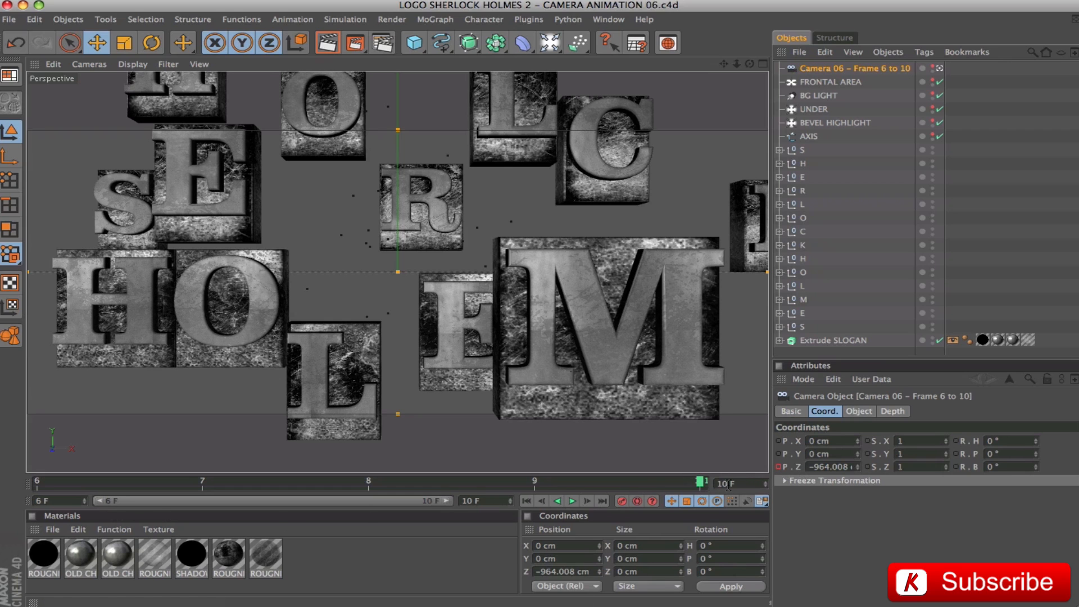
mouse_move(703, 486)
left_mouse_down()
mouse_move(45, 483)
mouse_move(701, 483)
left_mouse_up()
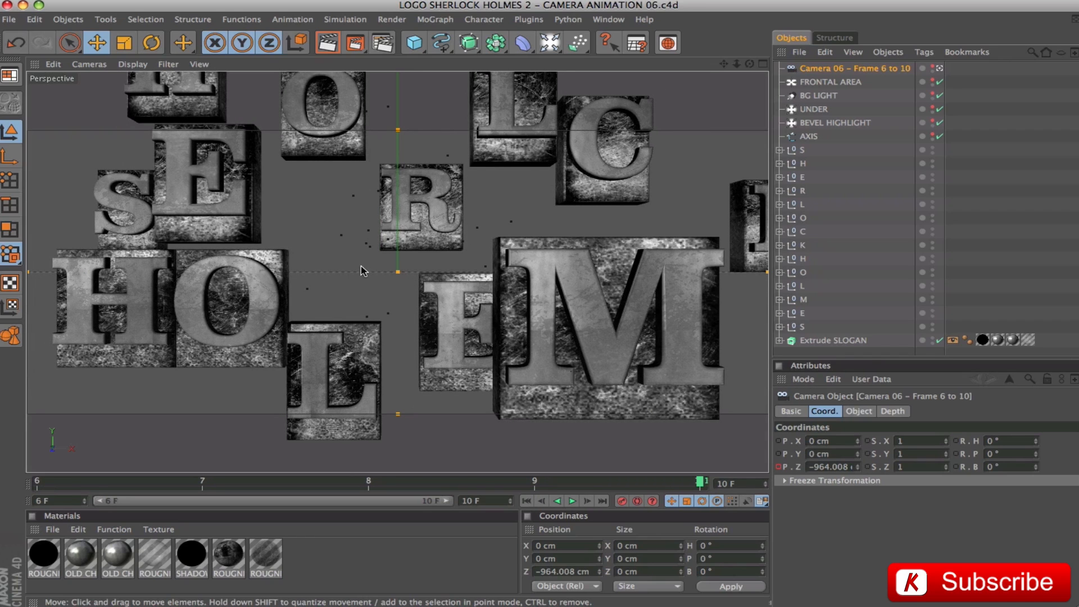
- Switch to the CAMERA ANIMATION 07 scene and examine Camera 07's position, rotation and frame range
left_click(608, 19)
left_click(672, 420)
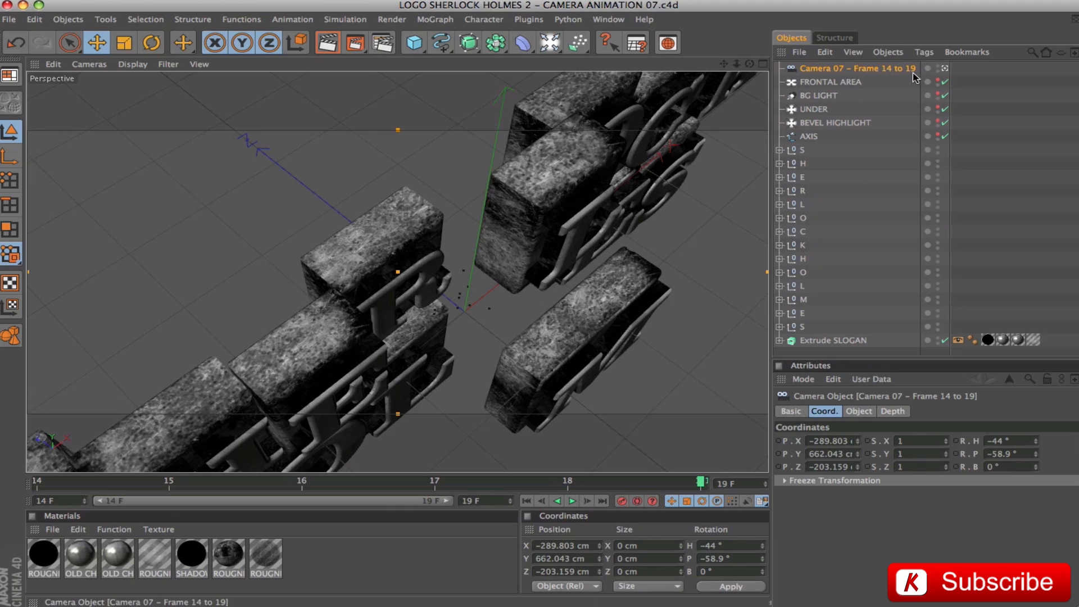
mouse_move(699, 484)
left_mouse_down()
mouse_move(13, 485)
mouse_move(702, 482)
left_mouse_up()
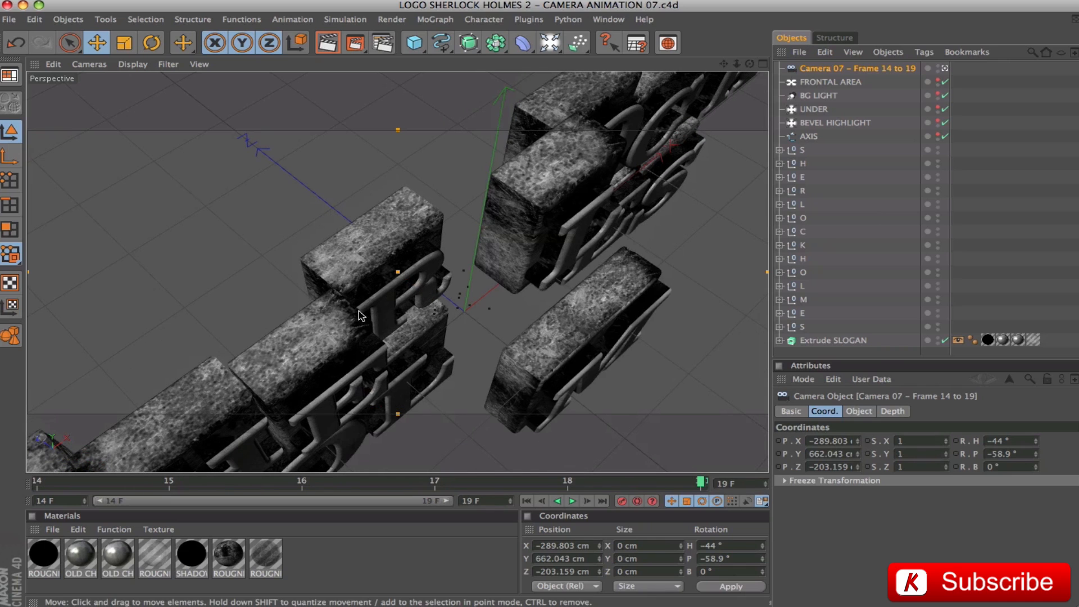
- Switch to the CAMERA ANIMATION 08 scene and examine Camera 08's Z position and timeline range
left_click(611, 20)
left_click(611, 409)
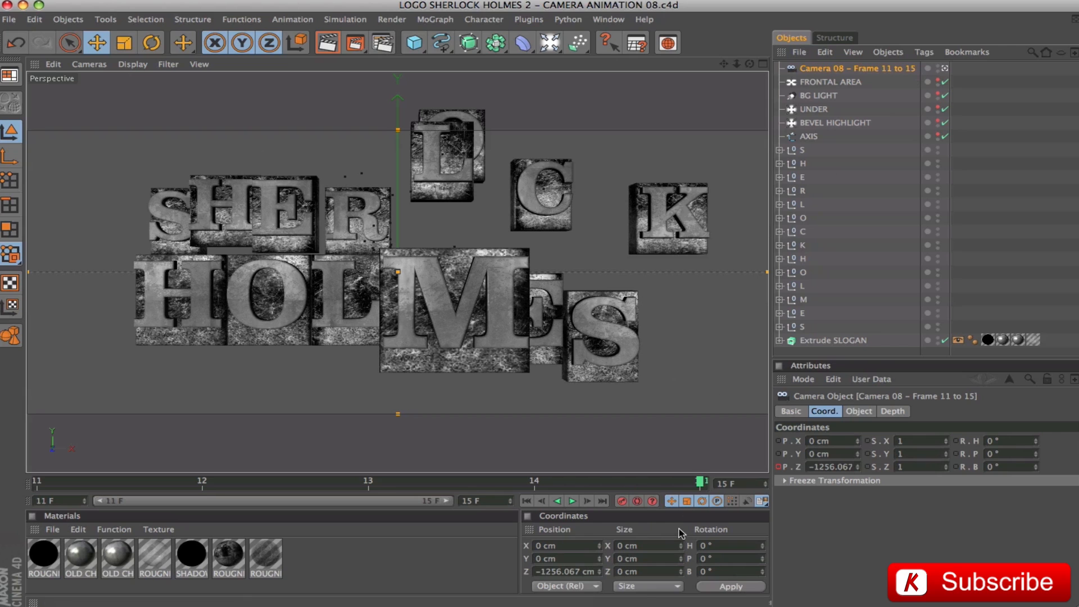
mouse_move(682, 484)
left_mouse_down()
mouse_move(12, 490)
mouse_move(665, 487)
left_mouse_up()
- Switch to the CAMERA ANIMATION 09 scene and examine Camera 09's position, heading and pitch at the end of its frame range
left_click(613, 22)
left_click(621, 393)
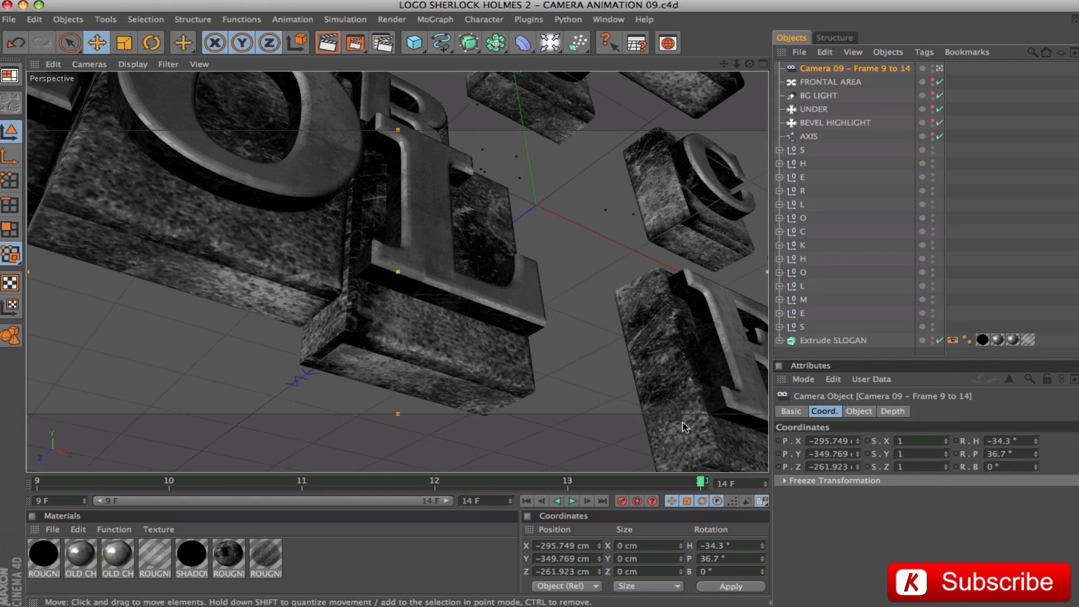
left_click(1027, 441)
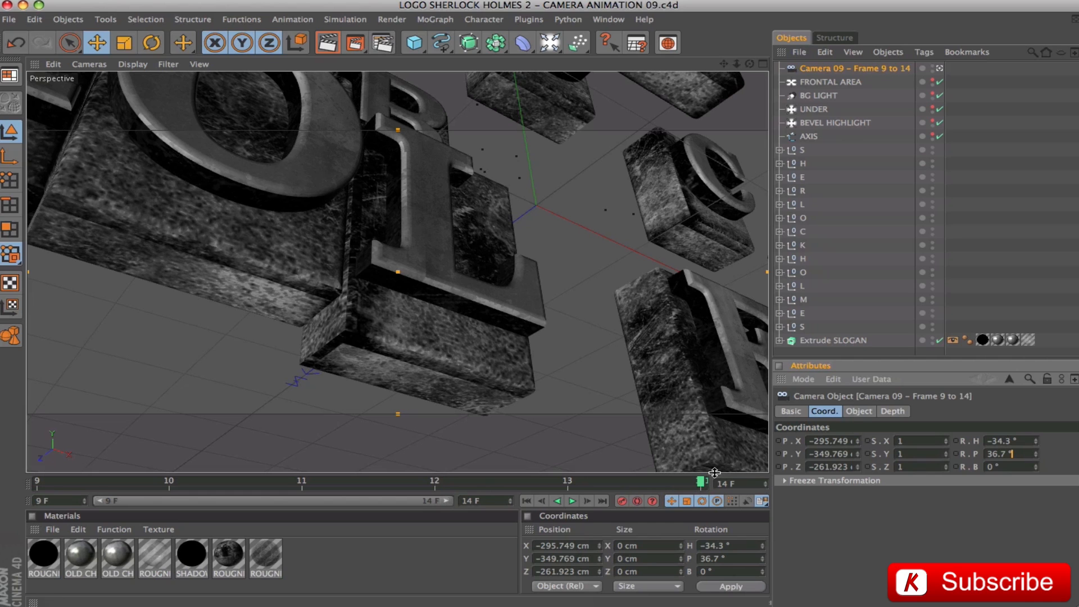
left_click_drag(703, 485, 655, 488)
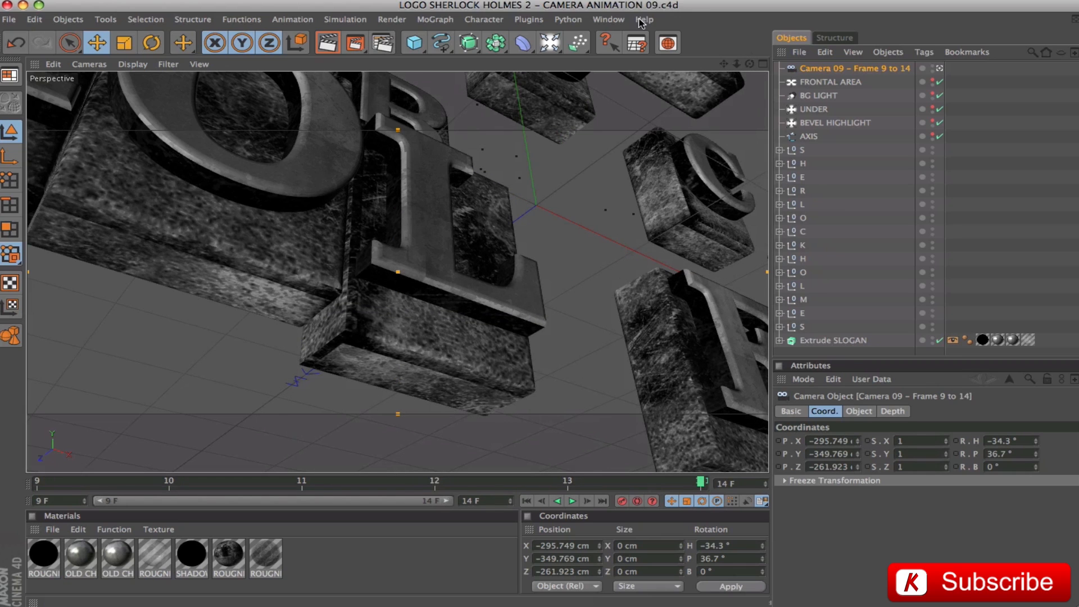
- Switch to the CAMERA ANIMATION 10 scene, check its frame range, and select Camera 10 to examine its coordinates
left_click(612, 20)
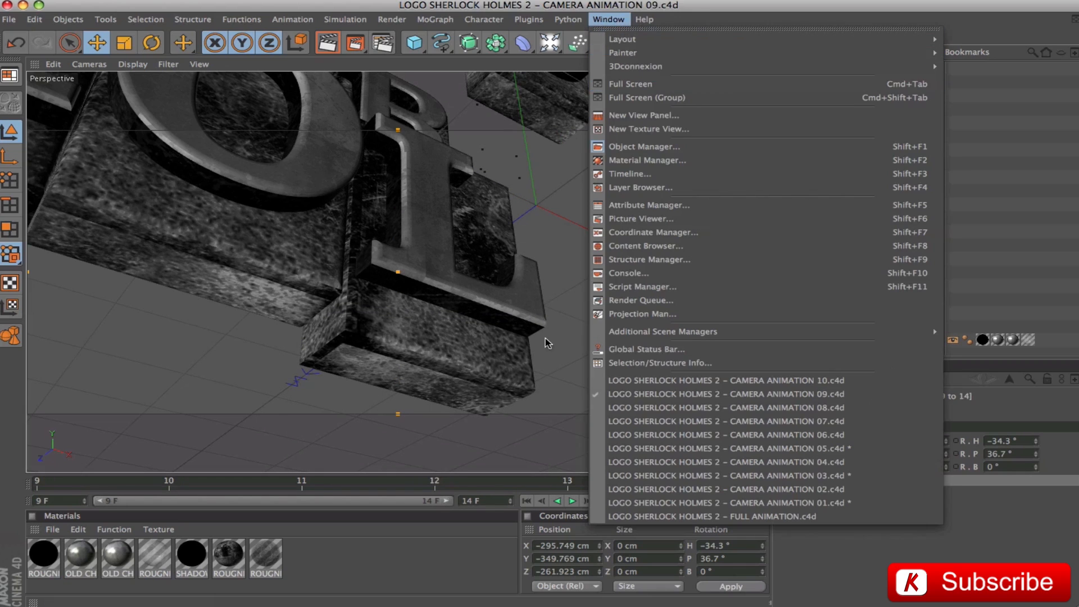
left_click(676, 382)
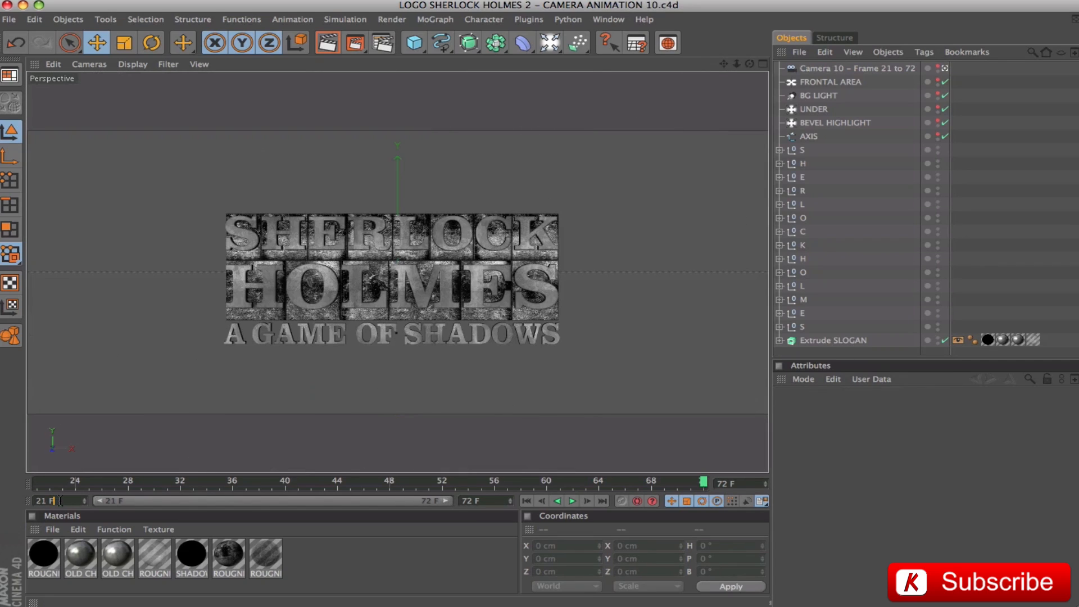
left_click(498, 502)
left_click(865, 73)
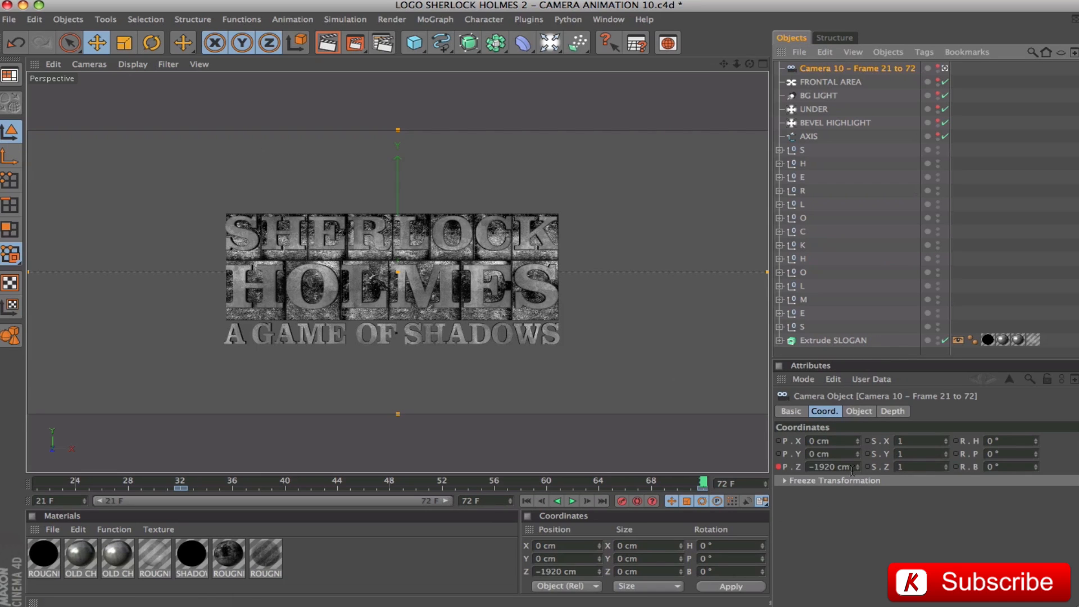
- Play the Camera 10 animation from its first frame, stop playback, and scrub to frame 72
left_click(525, 500)
left_click(573, 501)
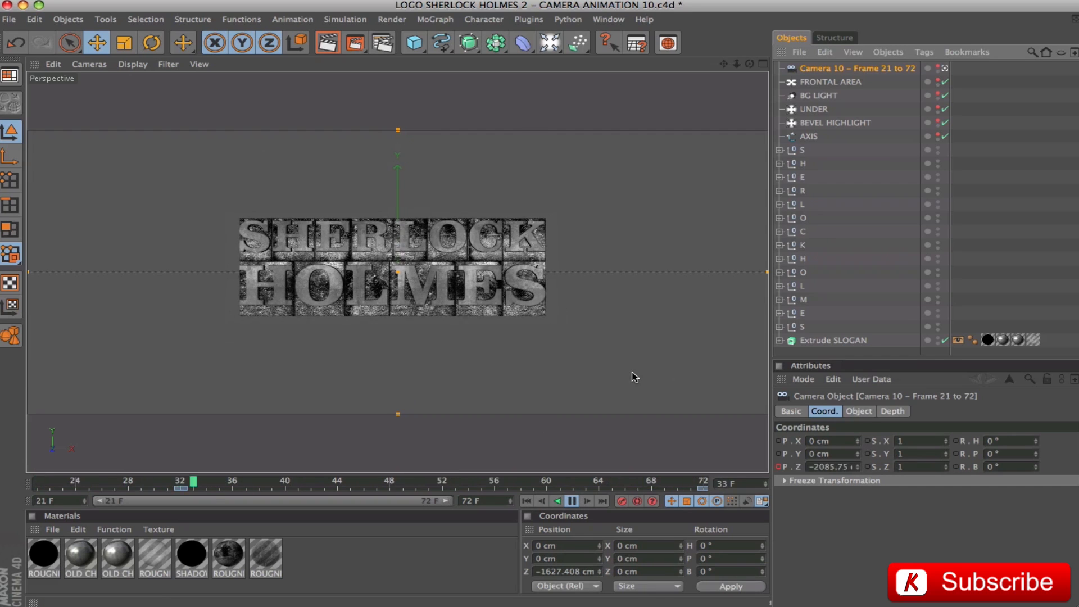
left_click(572, 500)
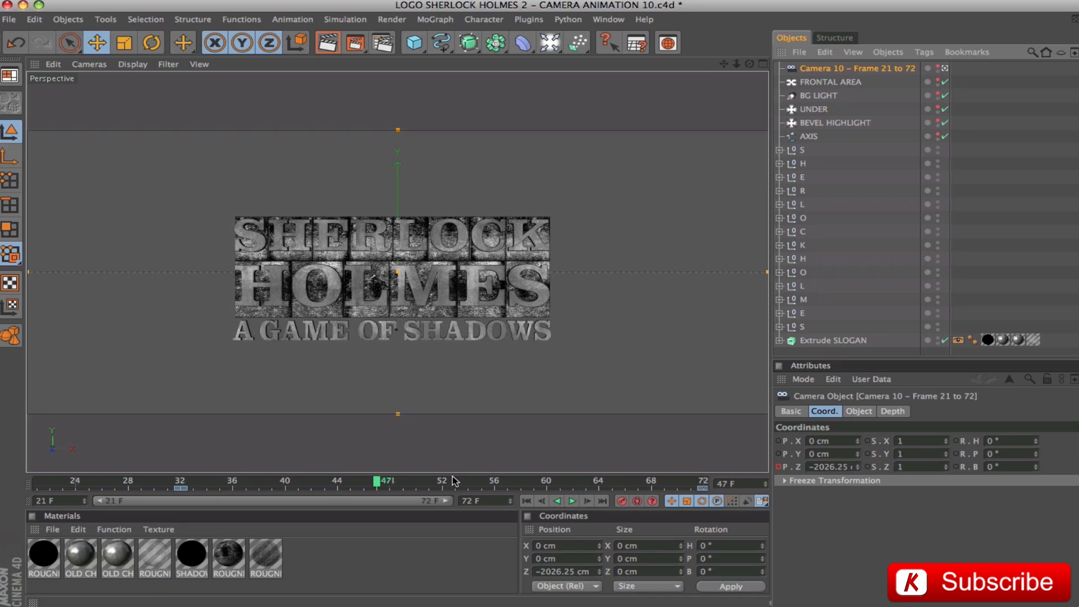
left_click_drag(376, 483, 712, 493)
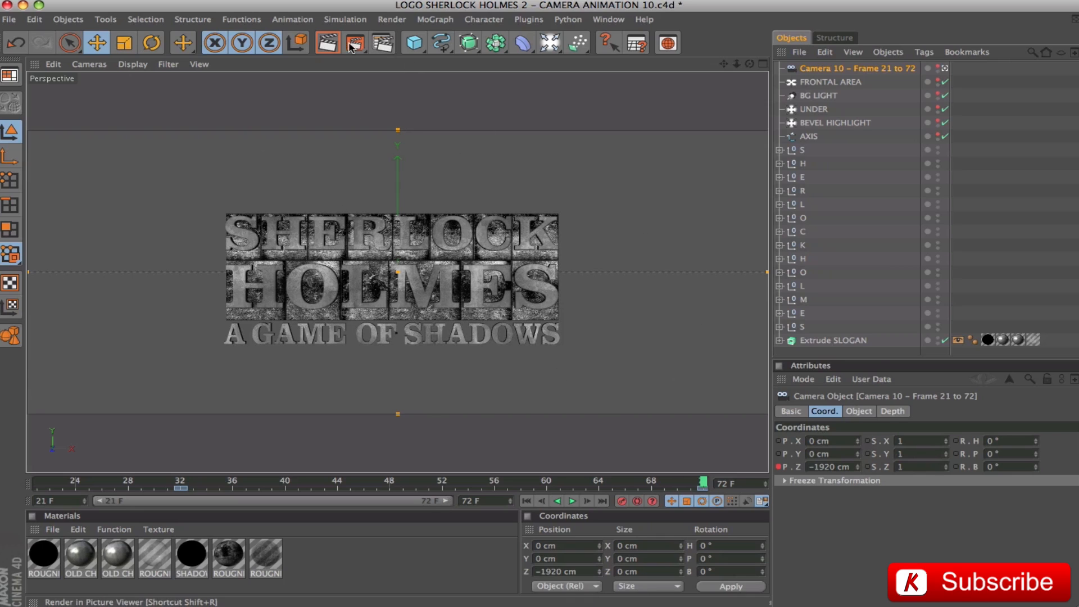
- Open the render settings and set the output width to 1920 pixels
left_click(387, 48)
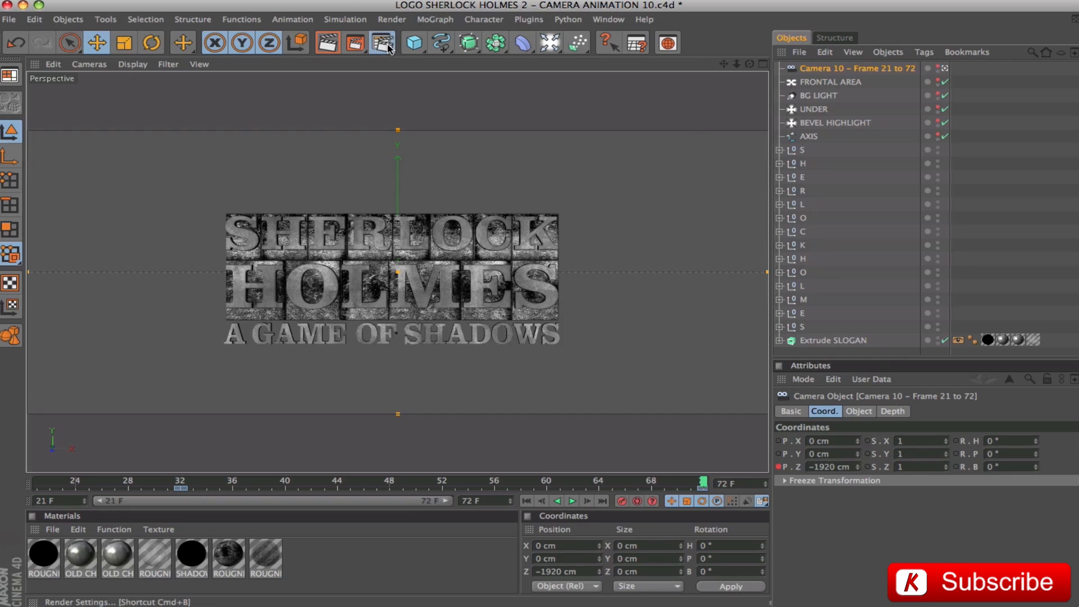
left_click(142, 45)
left_click_drag(461, 13, 601, 87)
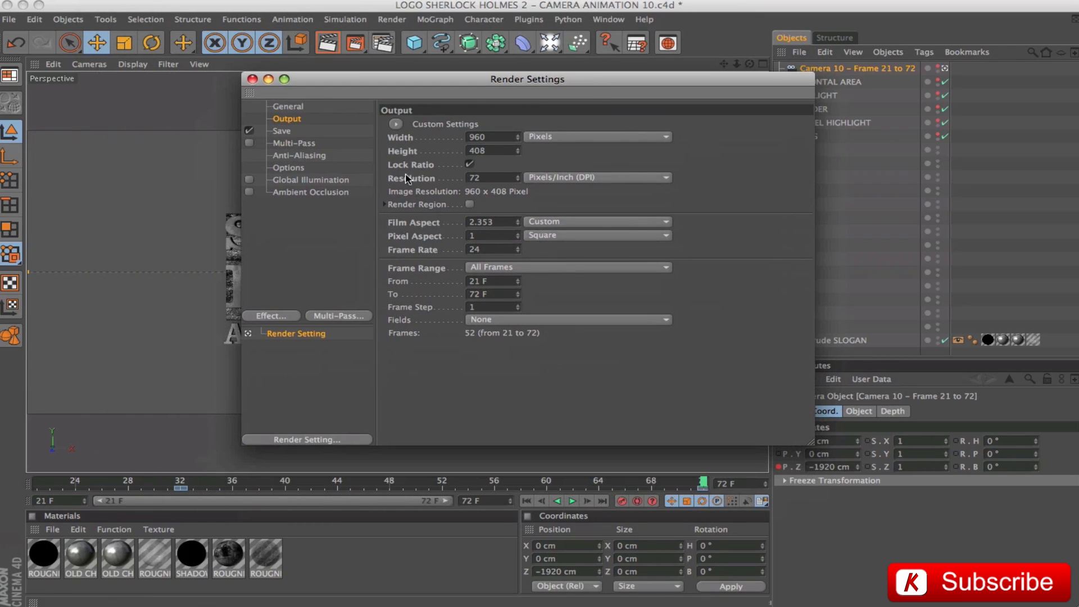
left_click(500, 138)
type("1920")
key("Return")
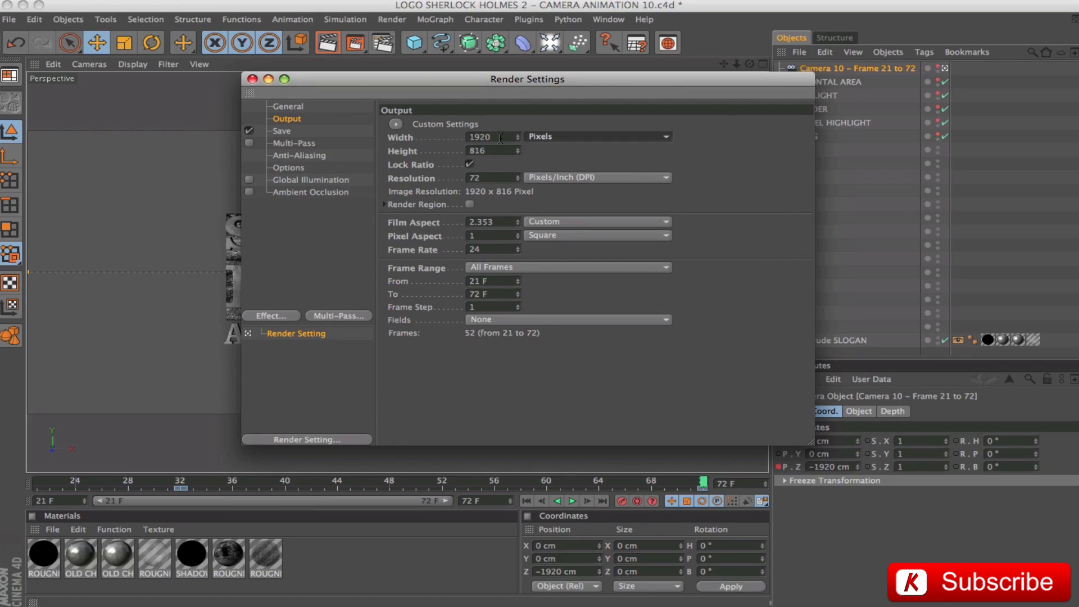
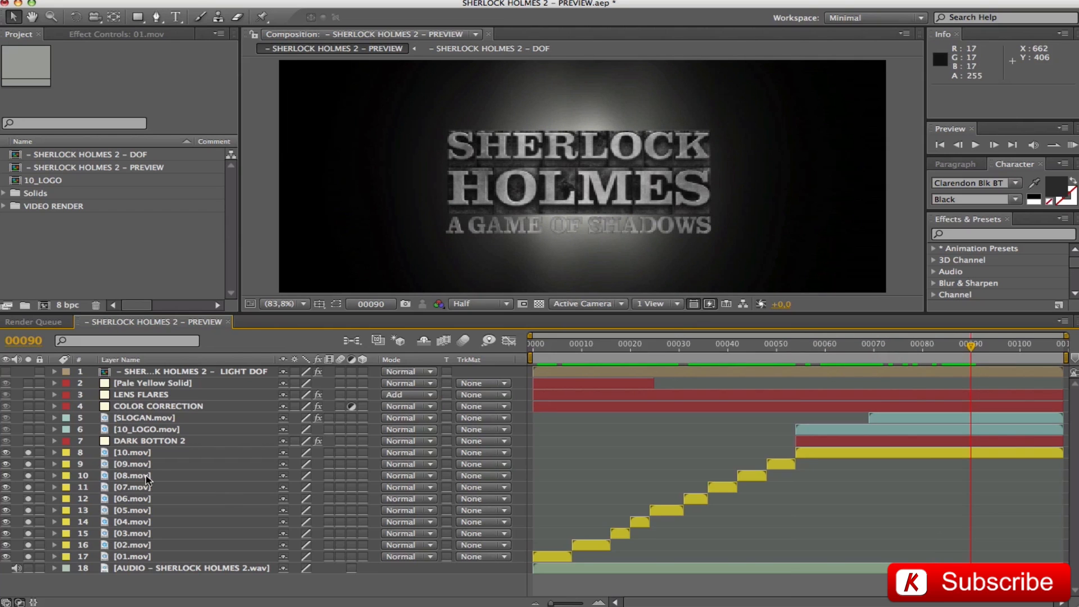
- In the After Effects SHERLOCK HOLMES 2 - PREVIEW composition, move to frame 61 and solo the DARK BOTTON 2 layer
left_click_drag(971, 349, 828, 340)
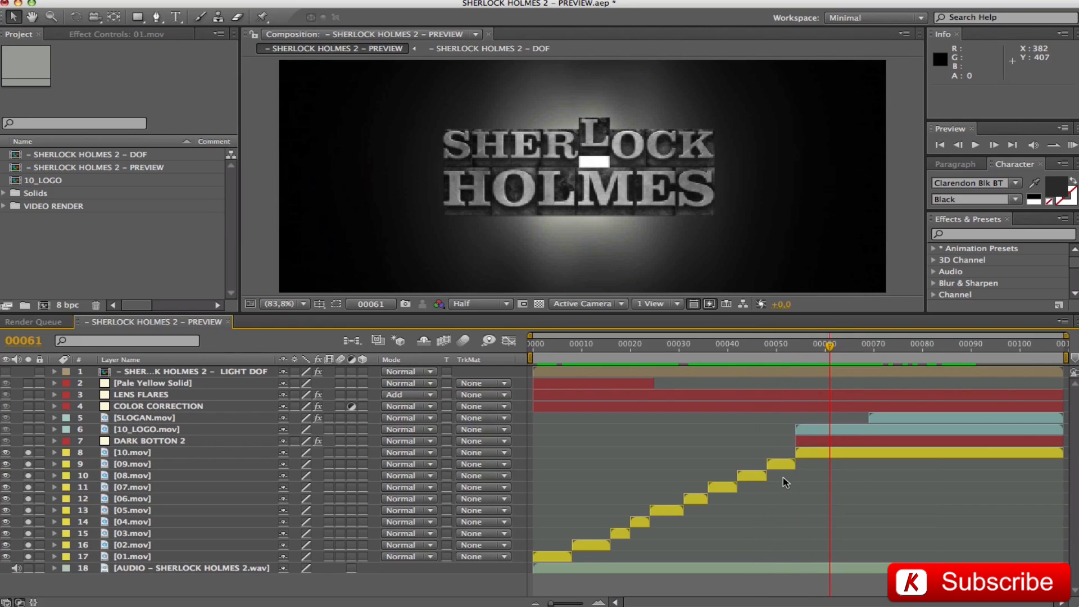
left_click(152, 440)
left_click(26, 442)
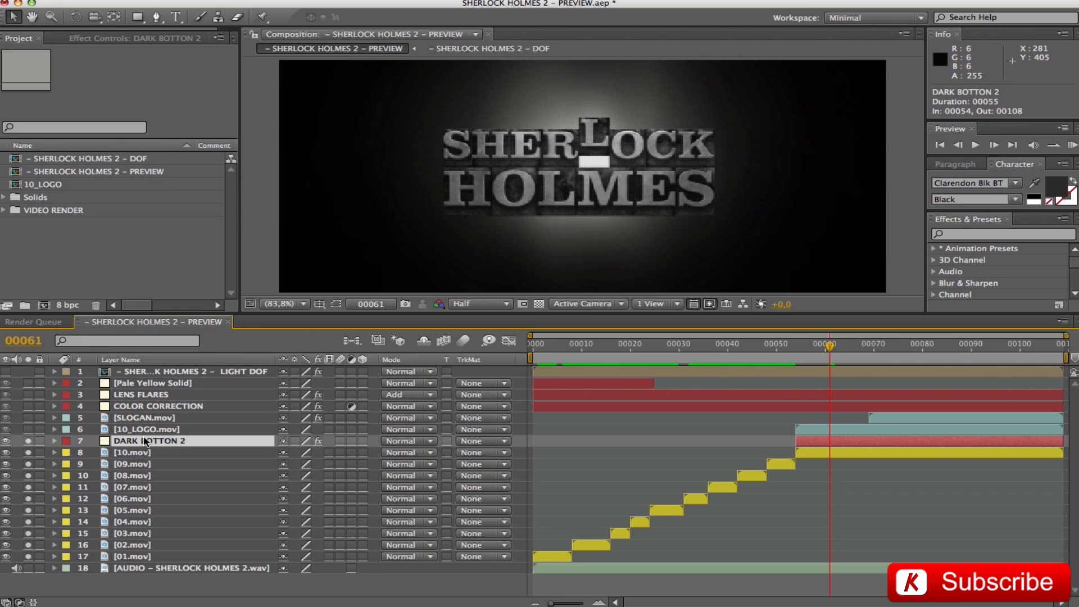
- Show the DARK BOTTON 2 layer's mask outline and set the composition view magnification to 50%
key("super+shift+h")
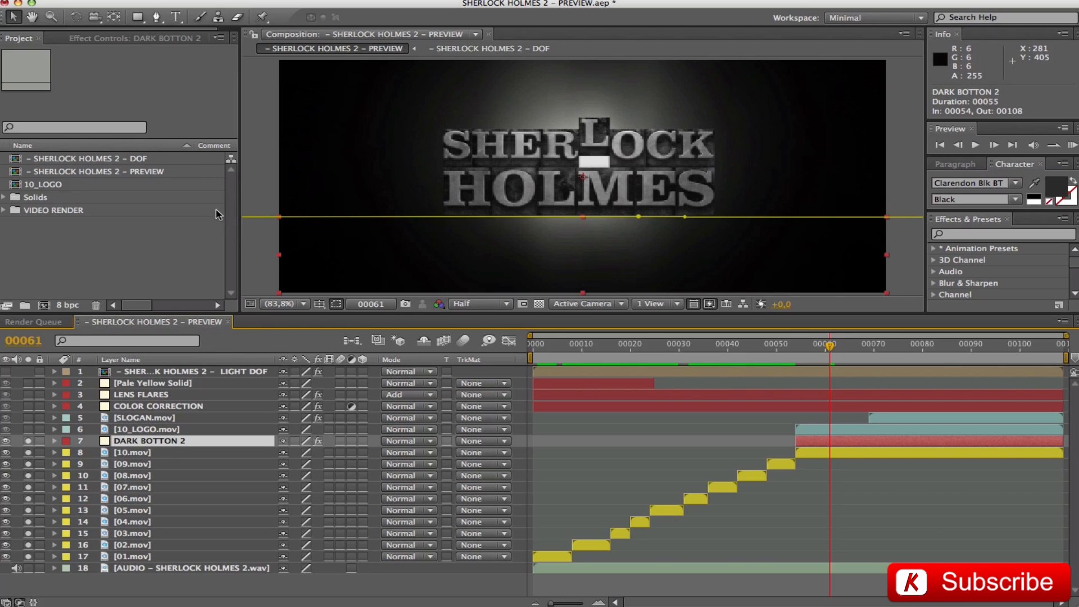
left_click(275, 304)
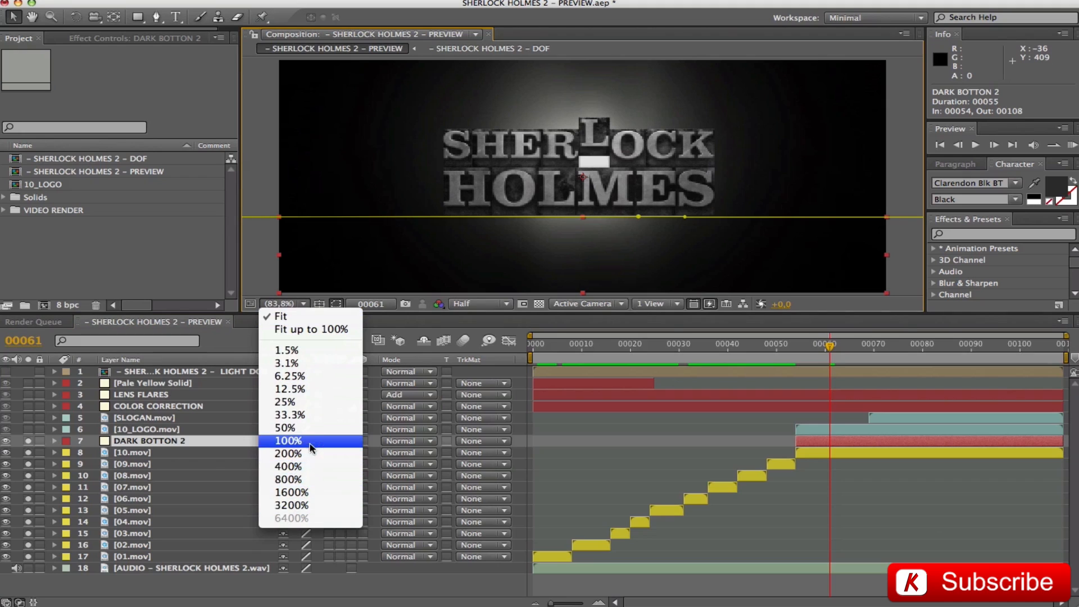
left_click(309, 428)
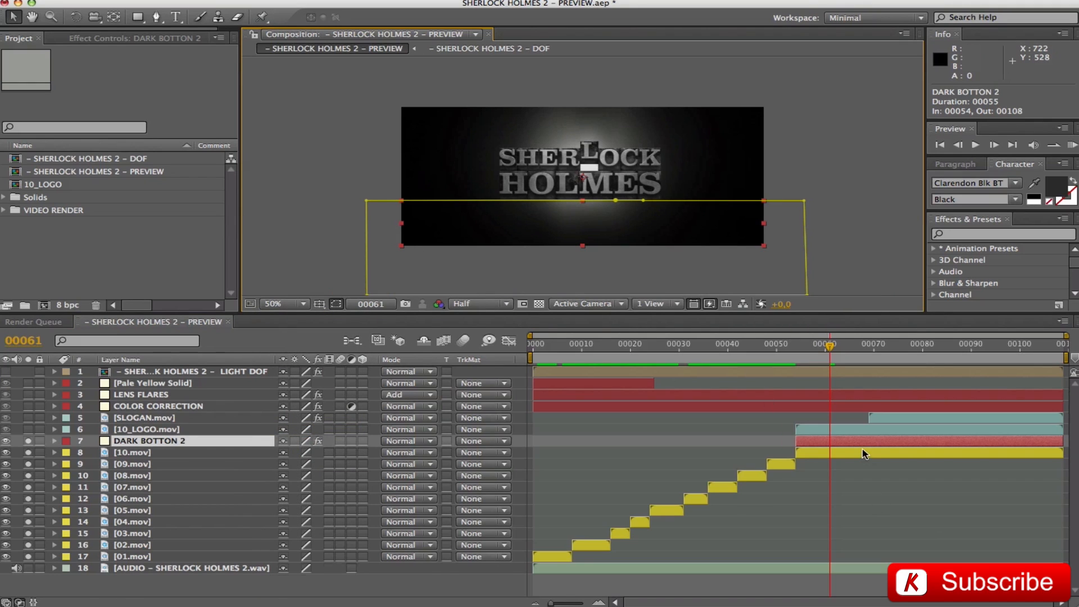
- Reveal DARK BOTTON 2's mask path keyframes, preview the animation to frame 104, and examine its mask feather, opacity and expansion
key("m")
mouse_move(830, 347)
left_mouse_down()
mouse_move(806, 348)
mouse_move(839, 351)
left_mouse_up()
key("space")
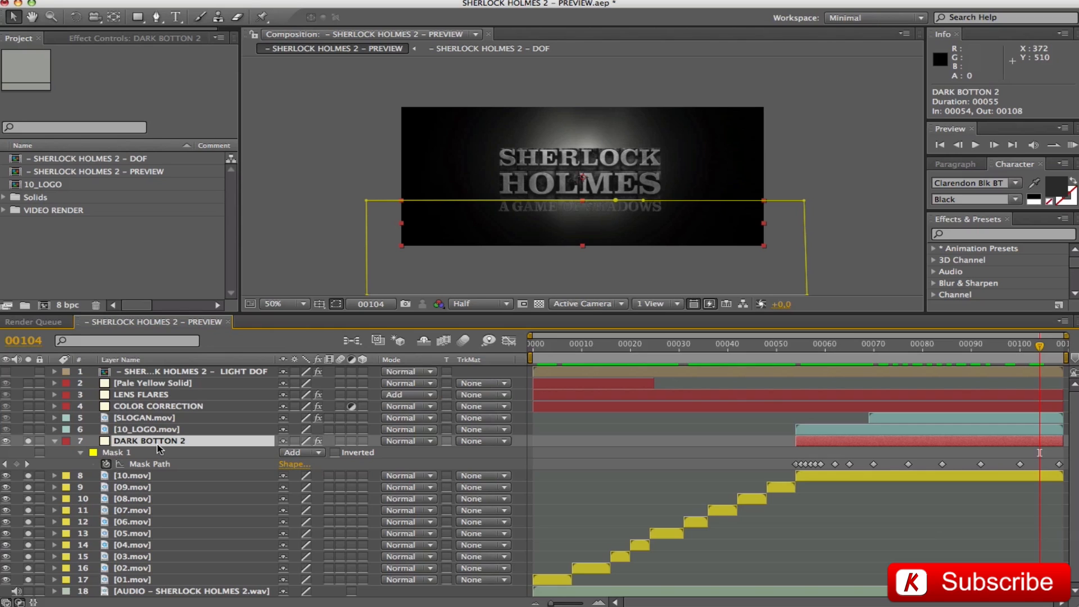
key("f")
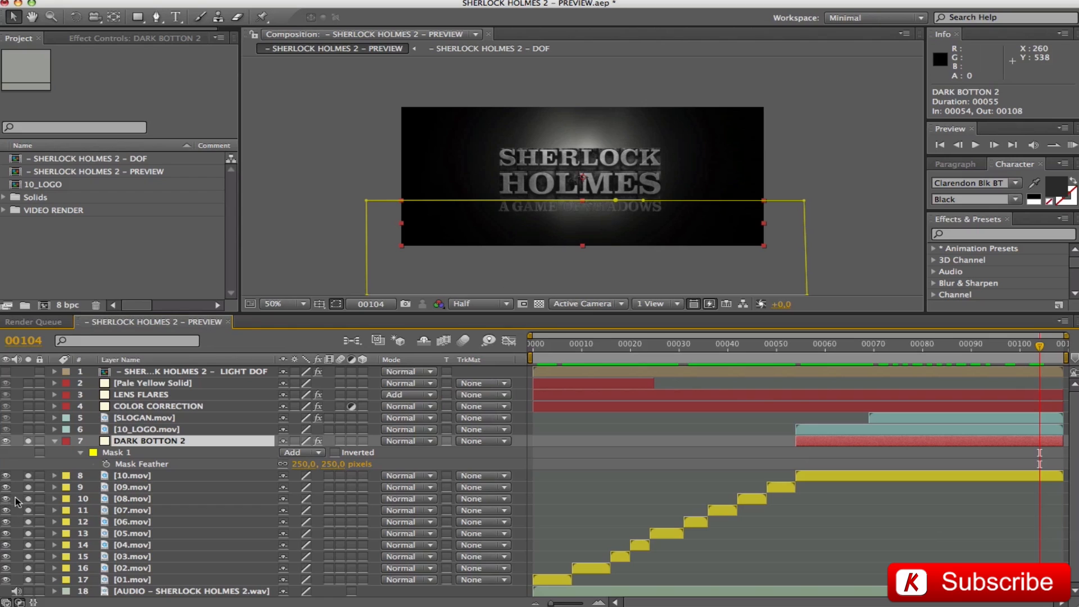
key("m")
key("m")
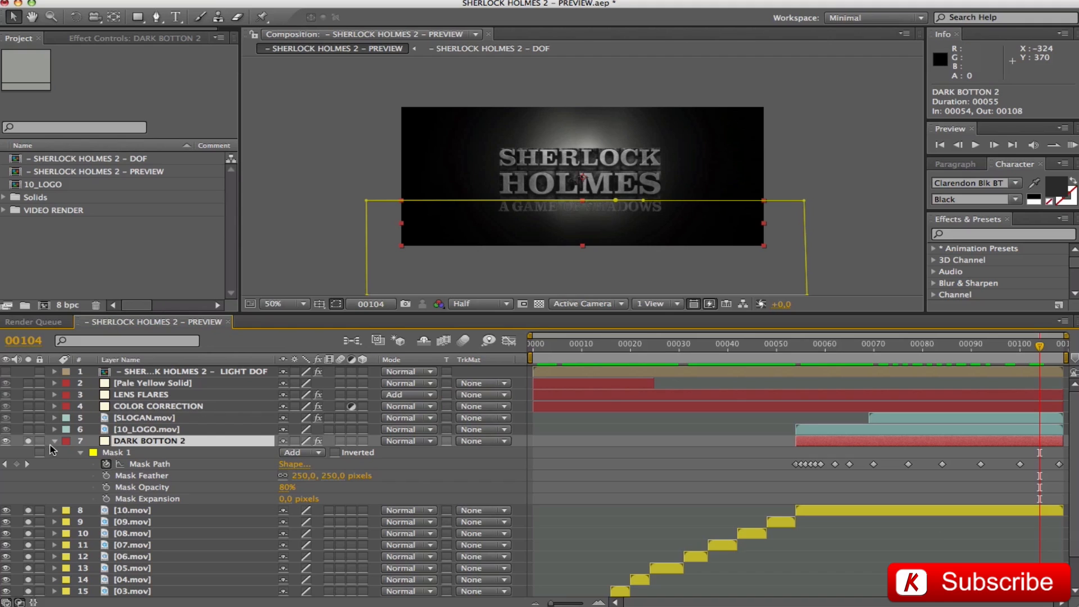
- Collapse DARK BOTTON 2, solo the 10_LOGO.mov layer as well, and set the composition view to Full resolution with Fit magnification
left_click(56, 441)
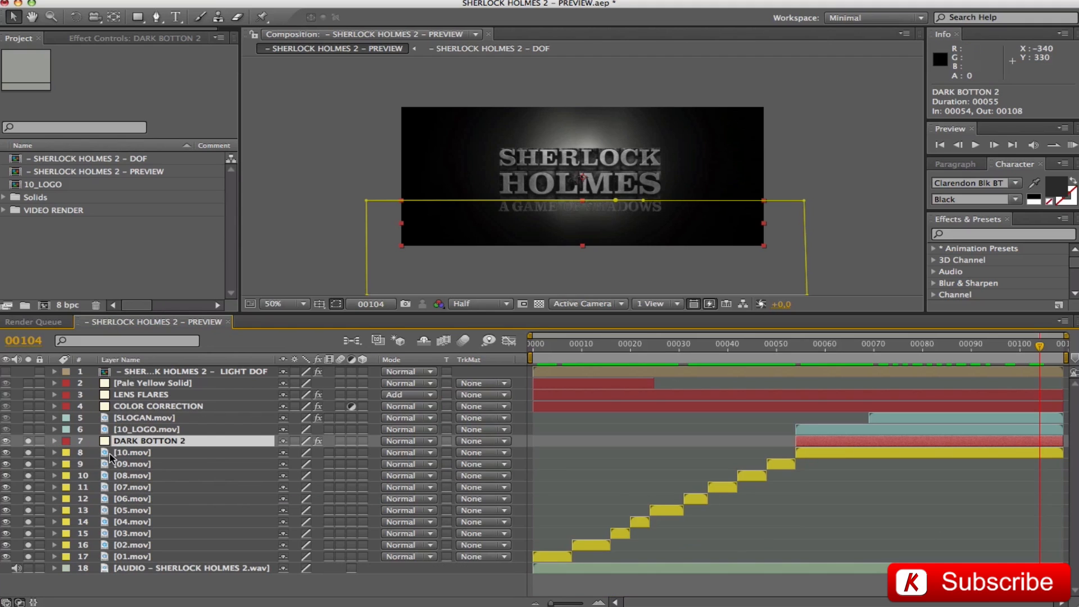
left_click(28, 429)
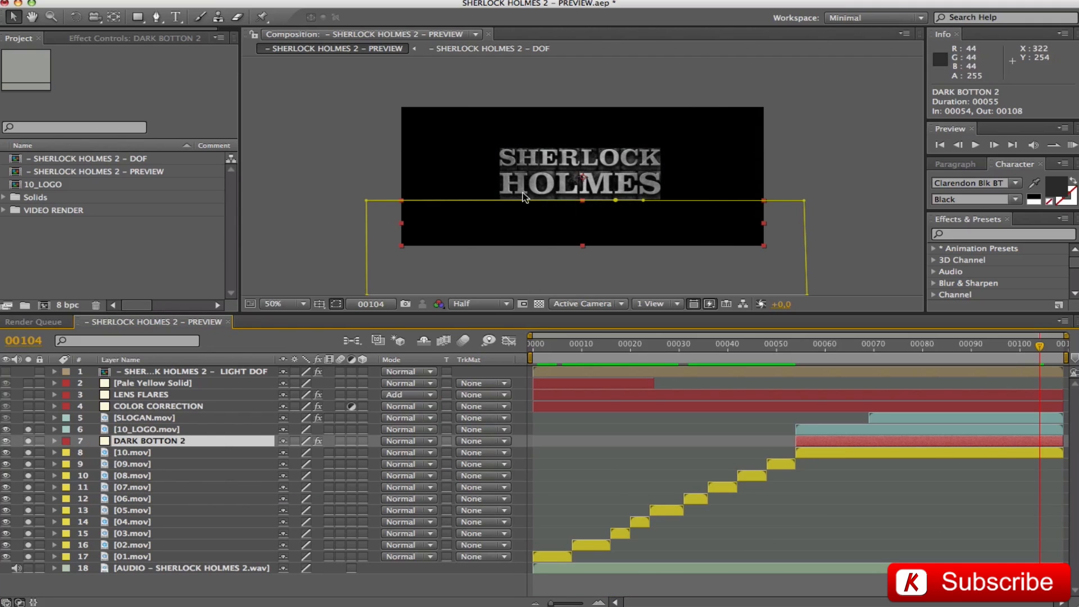
left_click(461, 302)
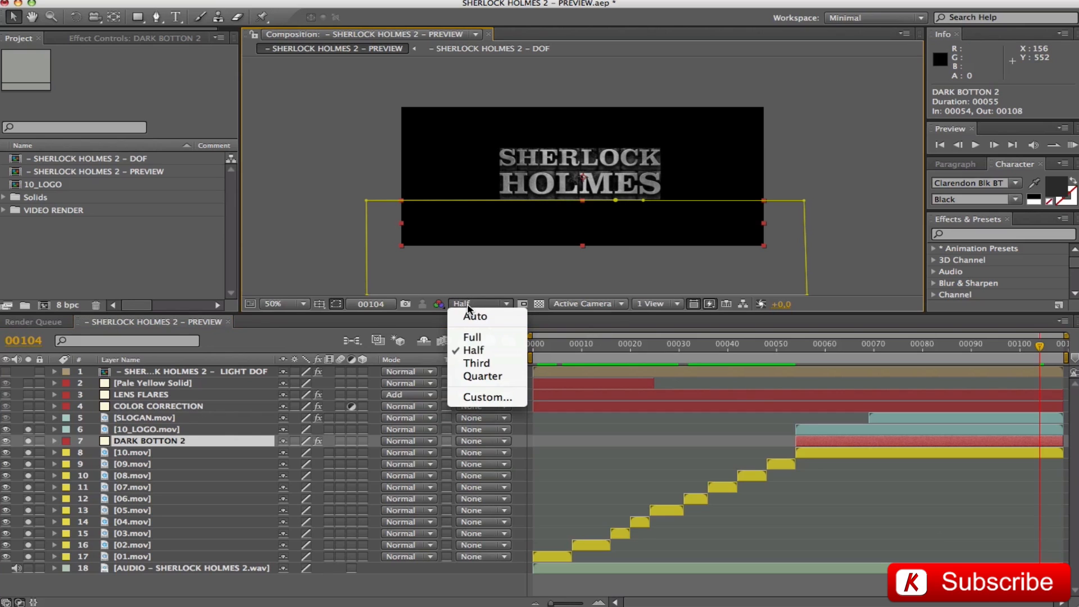
left_click(472, 339)
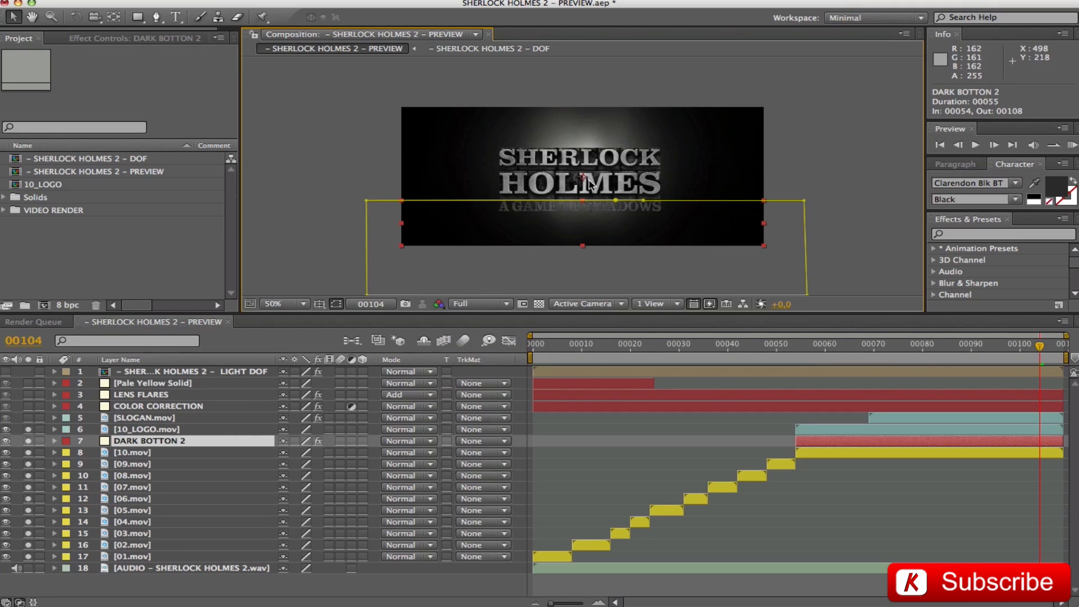
left_click(297, 303)
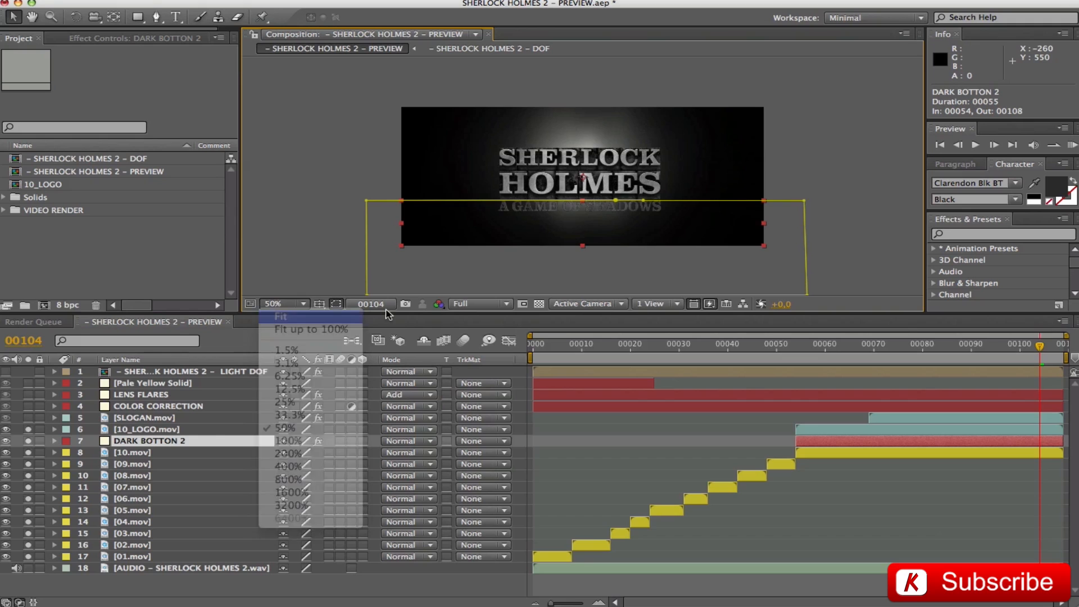
left_click(290, 315)
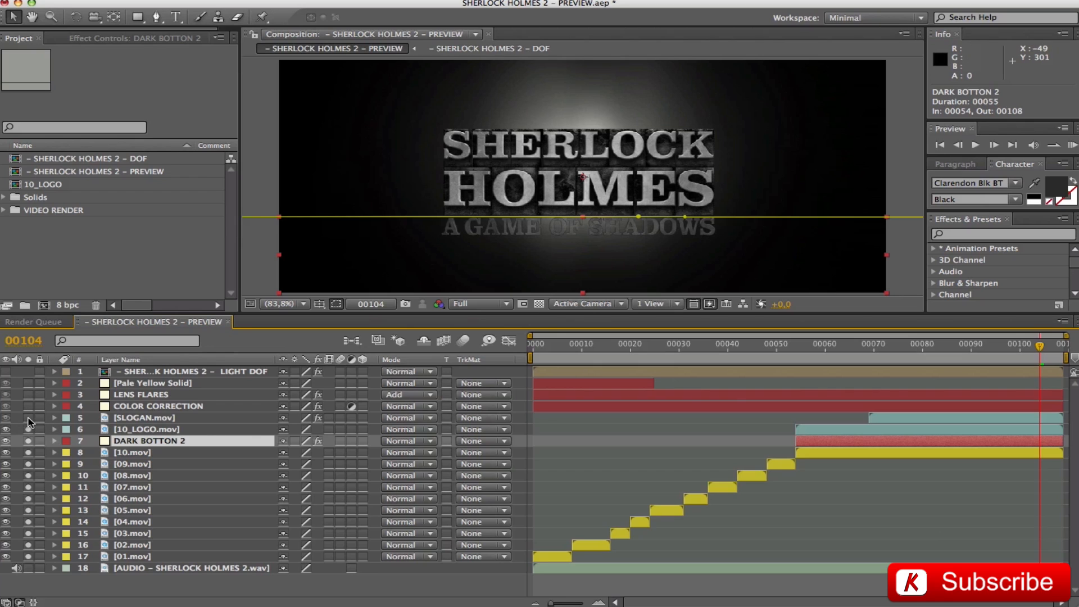
- Add SLOGAN.mov to the soloed layers and examine its Exposure and Drop Shadow effect settings, moving to frame 89
left_click(28, 418)
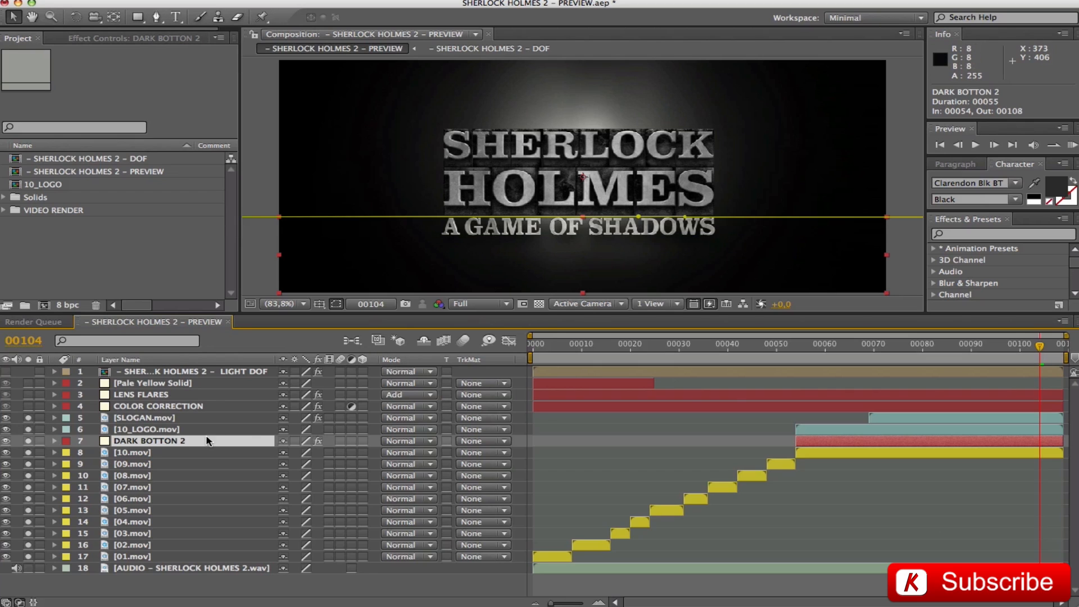
left_click(137, 418)
left_click(90, 37)
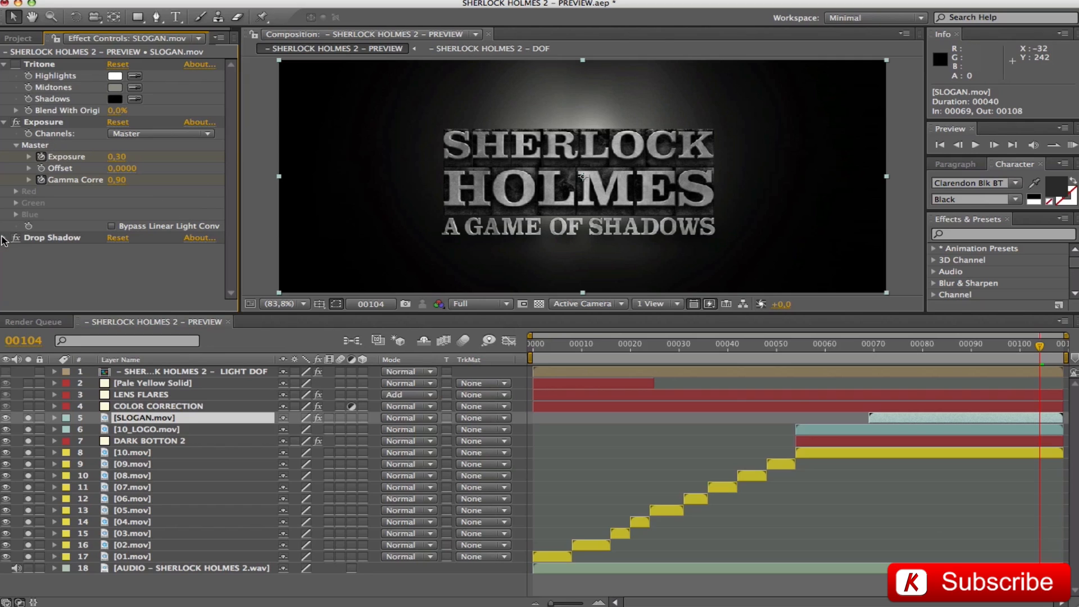
left_click(3, 237)
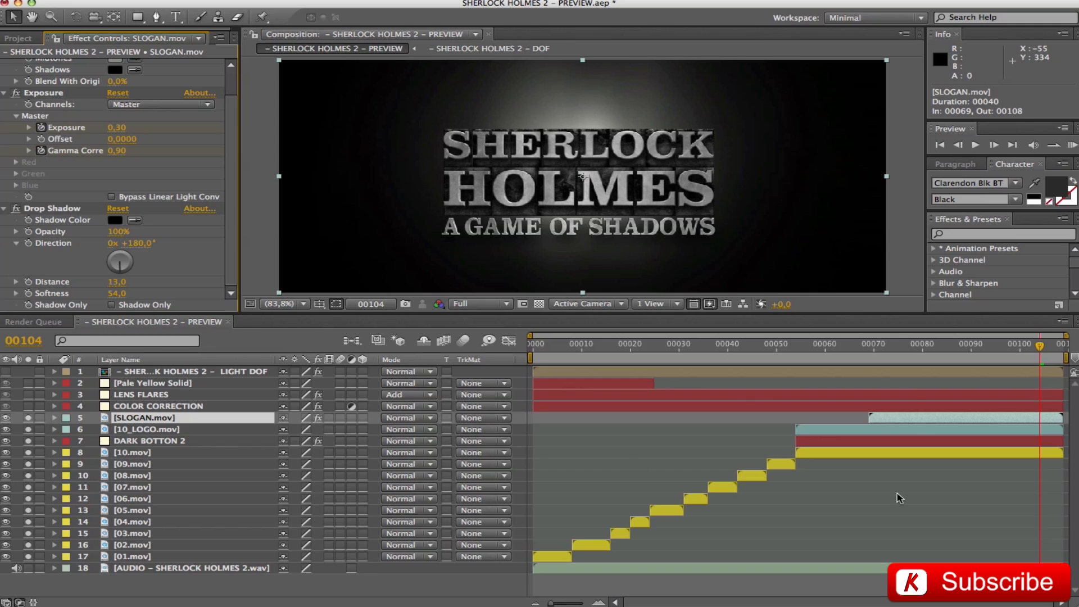
left_click_drag(937, 347, 967, 357)
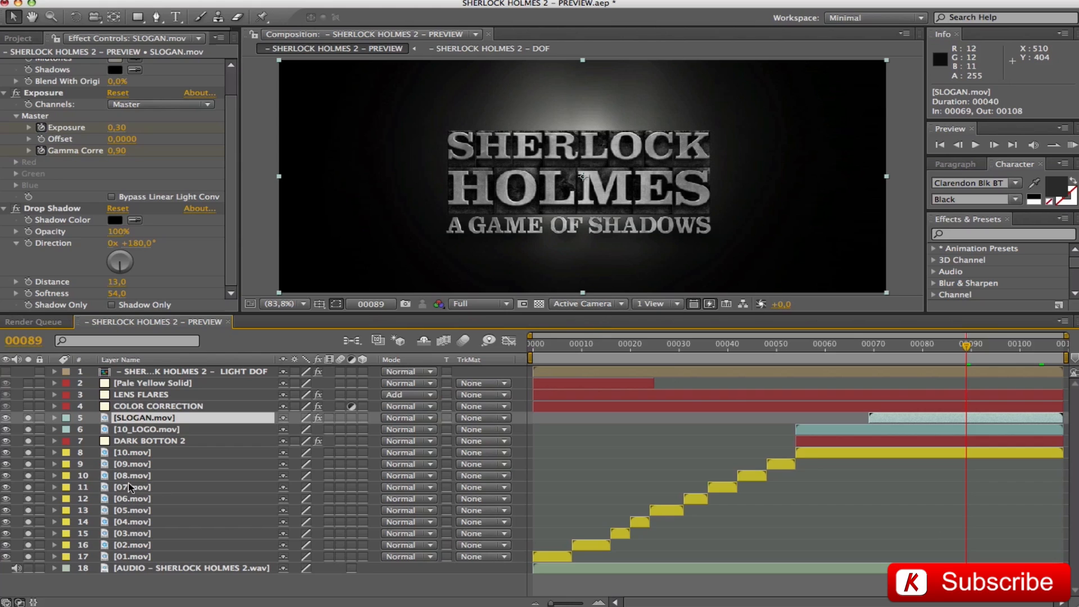
- Add the COLOR CORRECTION layer to the soloed layers and examine the RGB values of its Tritone midtones color
left_click(142, 406)
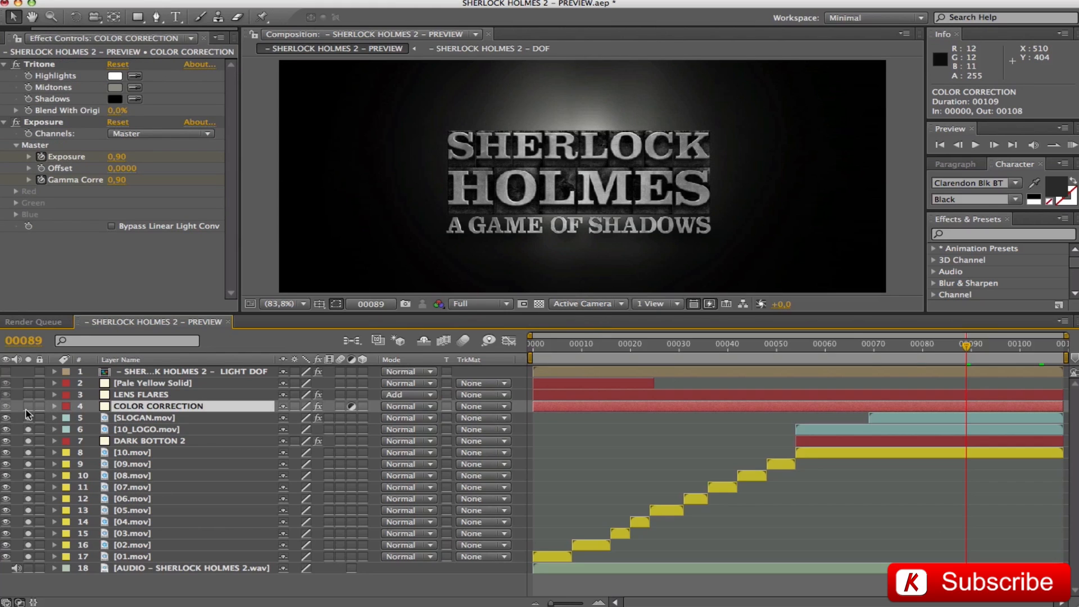
left_click(27, 406)
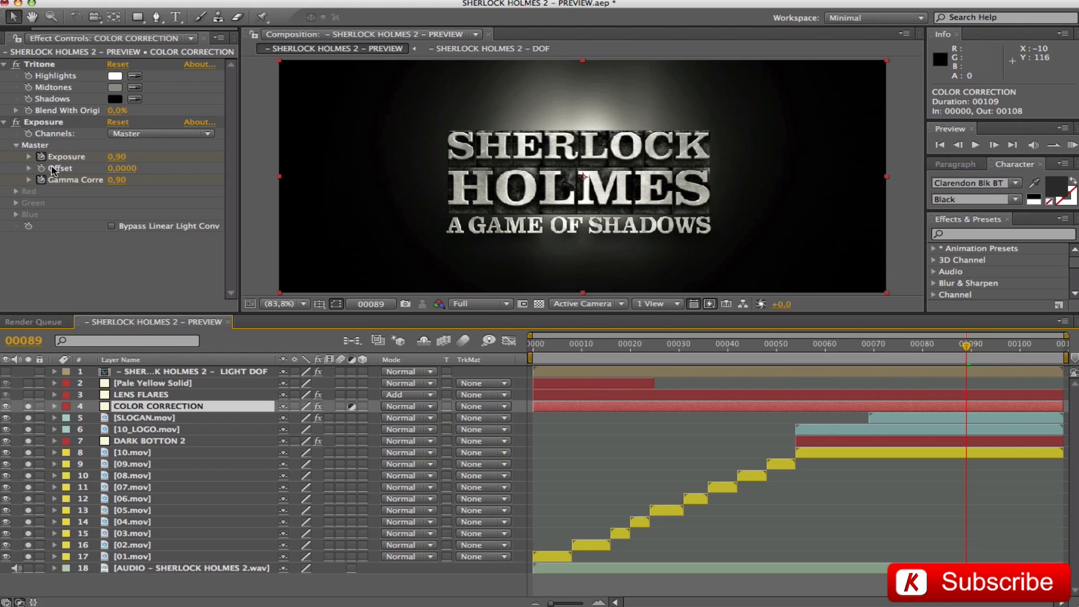
left_click(119, 89)
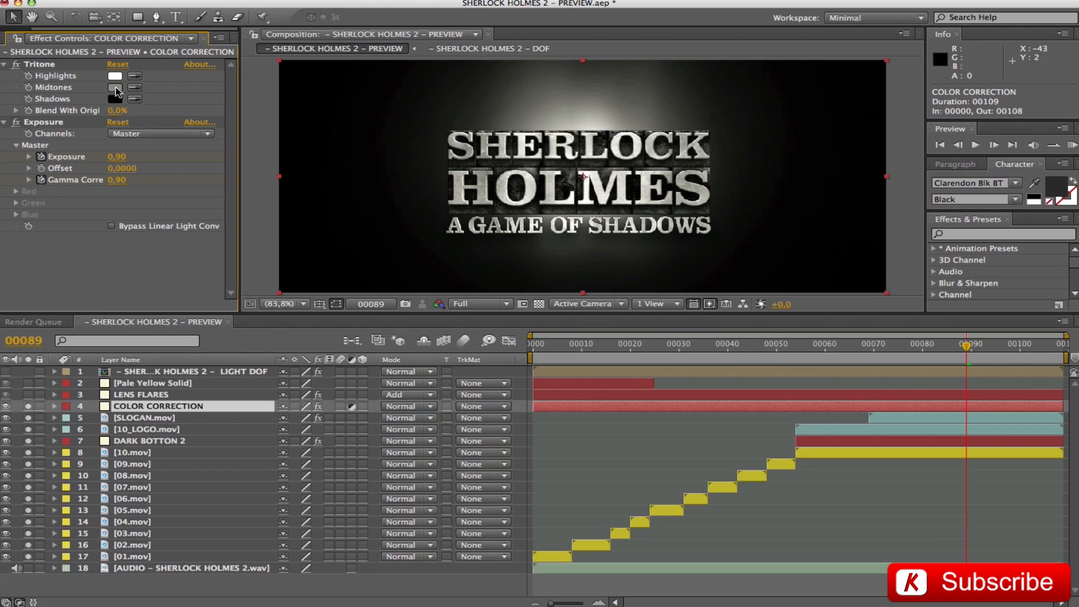
left_click(610, 255)
left_click(613, 271)
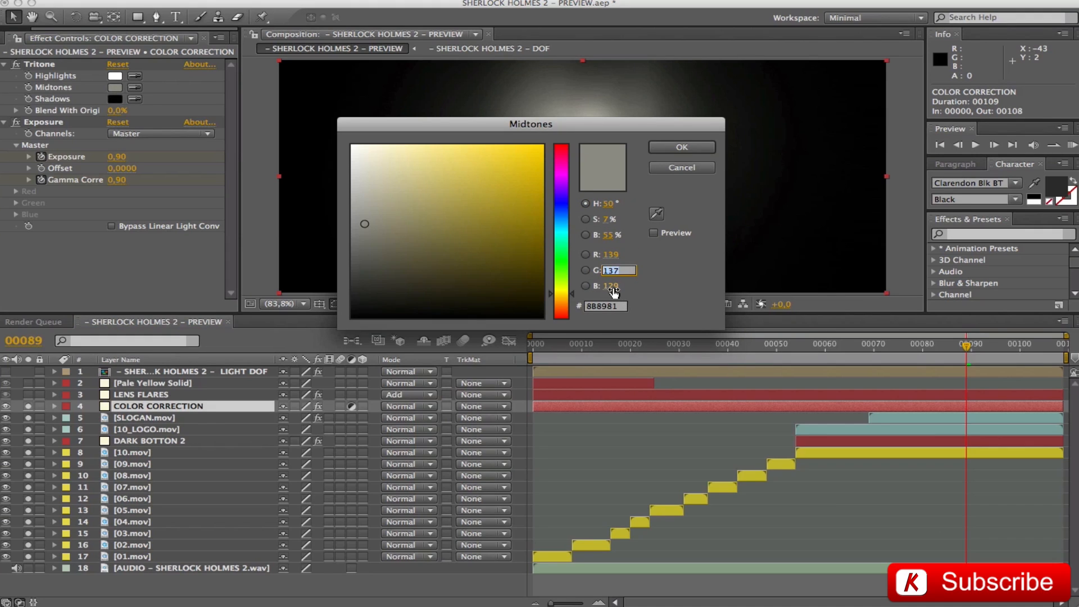
key("Tab")
left_click(682, 146)
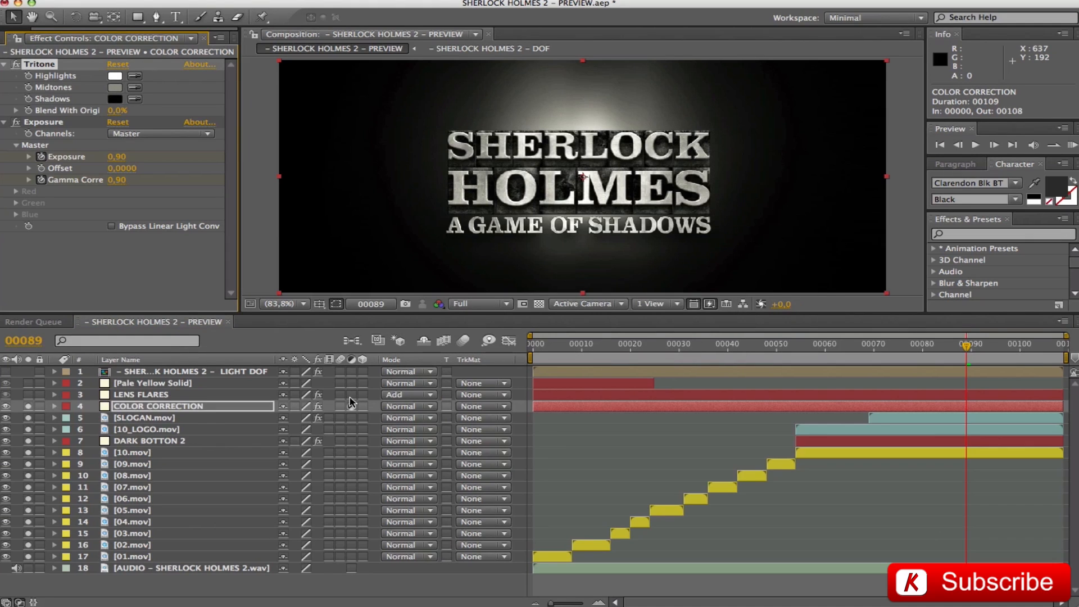
- Review the COLOR CORRECTION layer's Exposure keyframes up to frame 58 and compare the image with the Exposure effect off and on
left_click(50, 123)
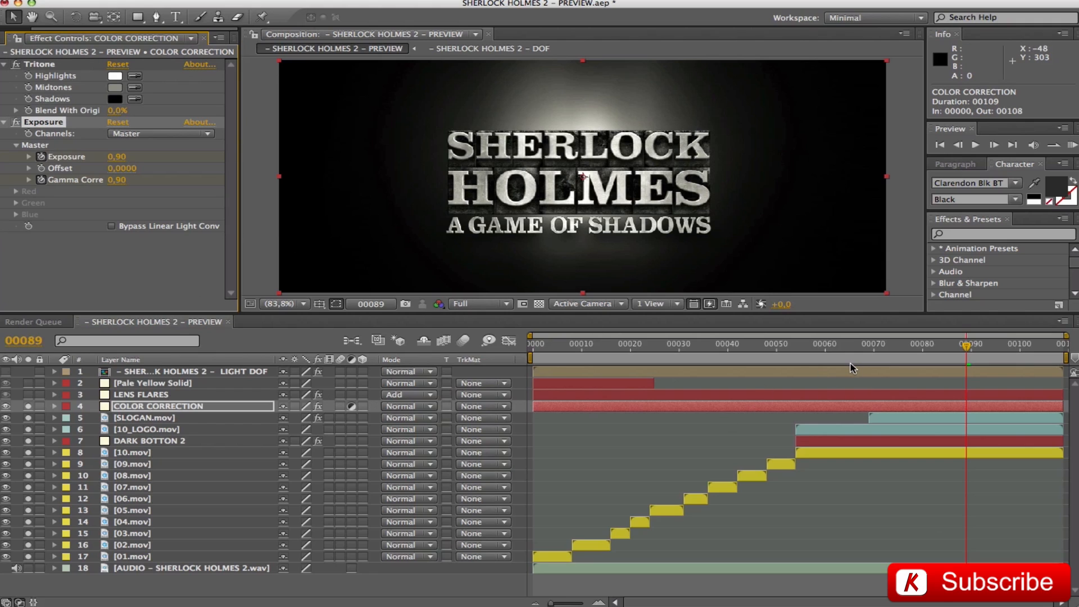
key("u")
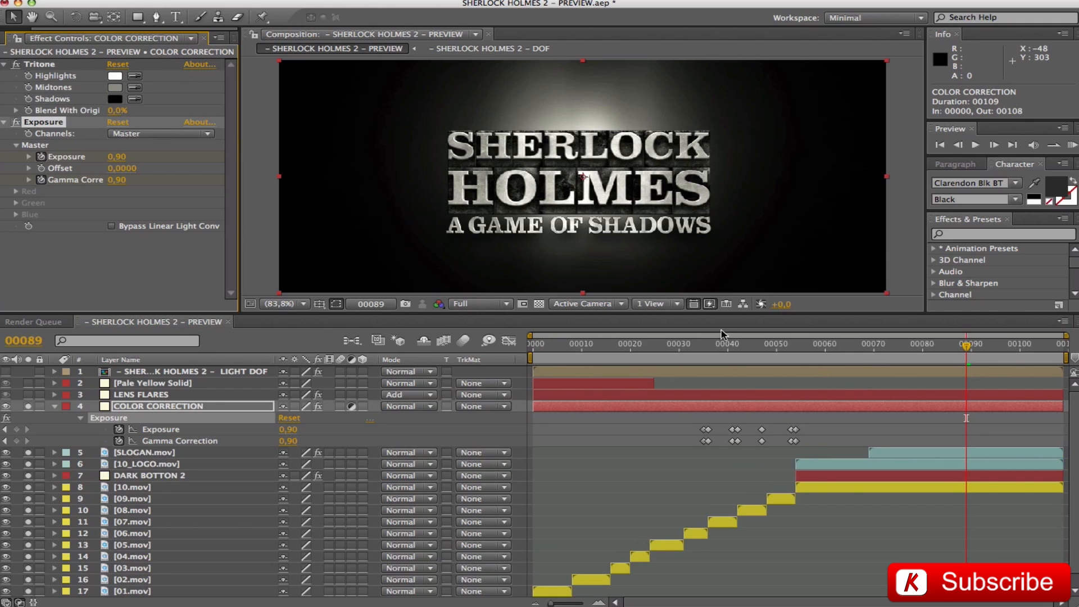
mouse_move(712, 344)
left_mouse_down()
mouse_move(704, 348)
mouse_move(807, 360)
mouse_move(719, 348)
left_mouse_up()
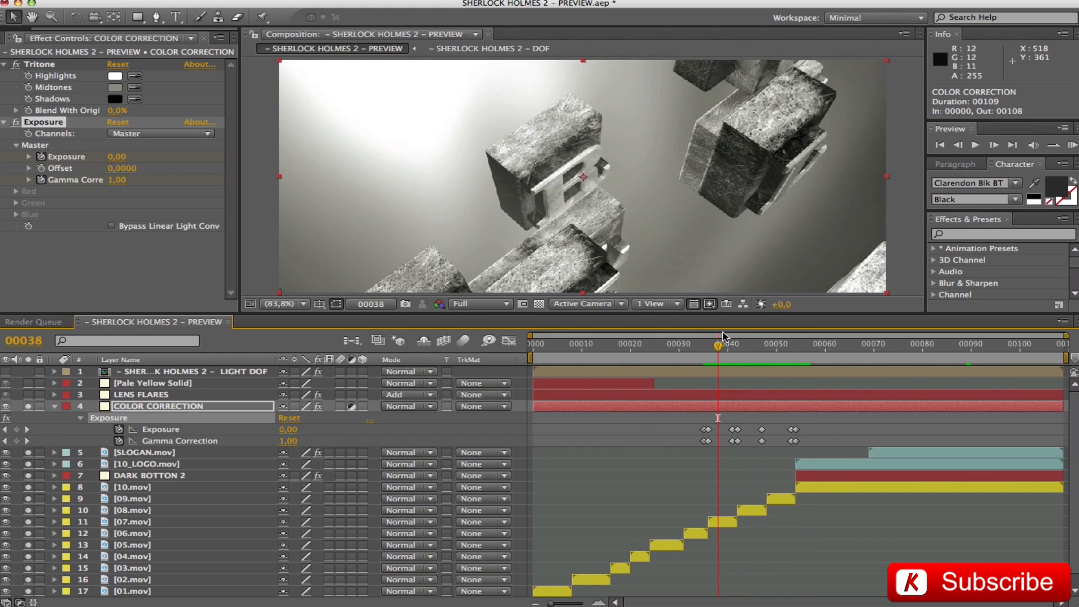
left_click_drag(718, 348, 815, 360)
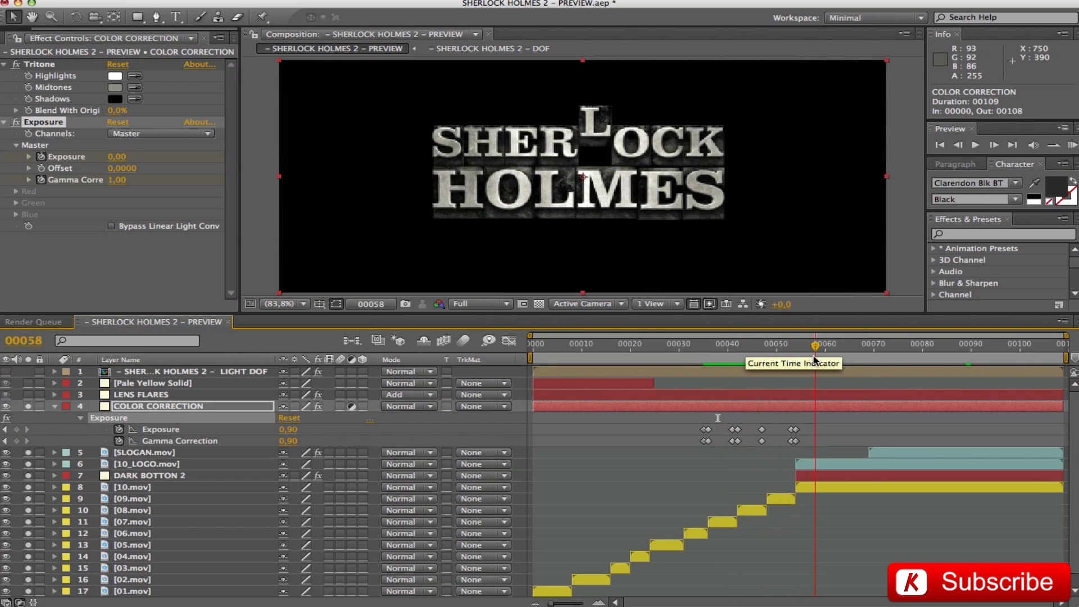
left_click(16, 123)
left_click(15, 123)
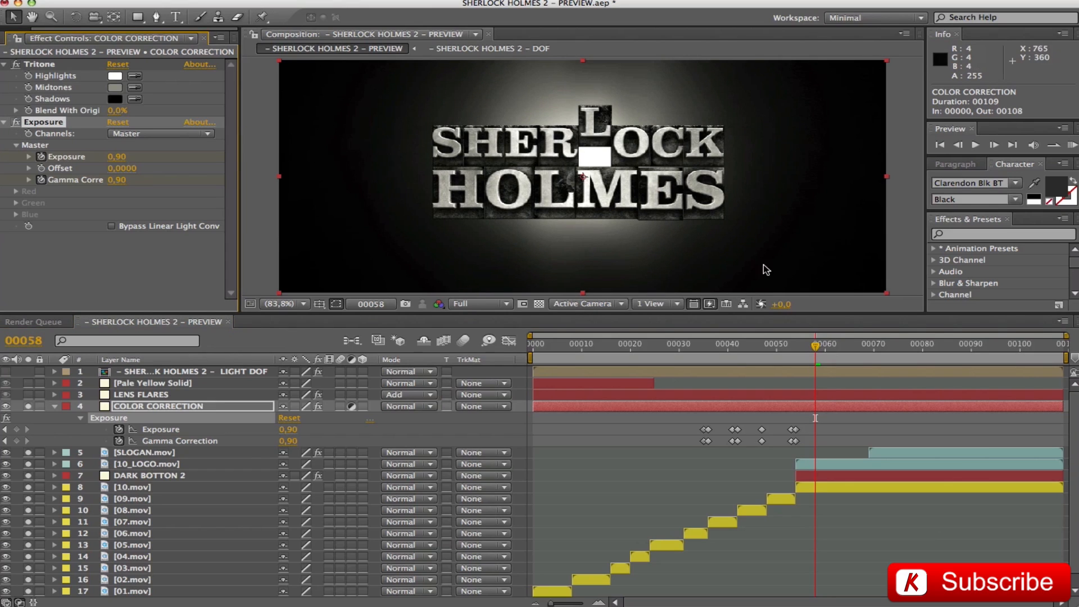
left_click(54, 407)
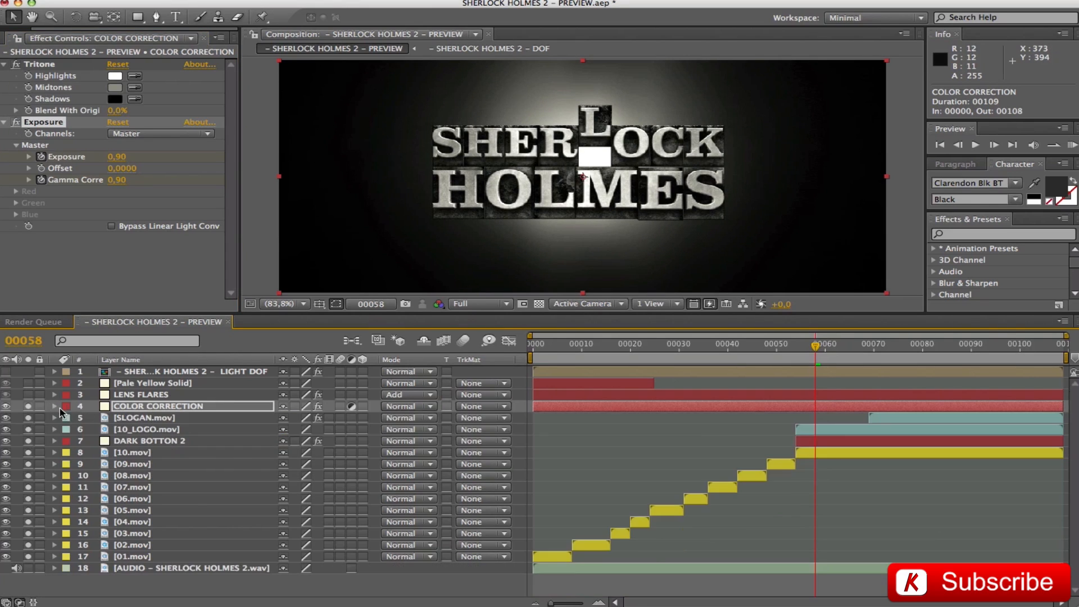
- Solo the LENS FLARES layer too and examine its Optical Flares effect in each shot from frame 0 to frame 58
left_click(129, 395)
left_click_drag(816, 345, 502, 342)
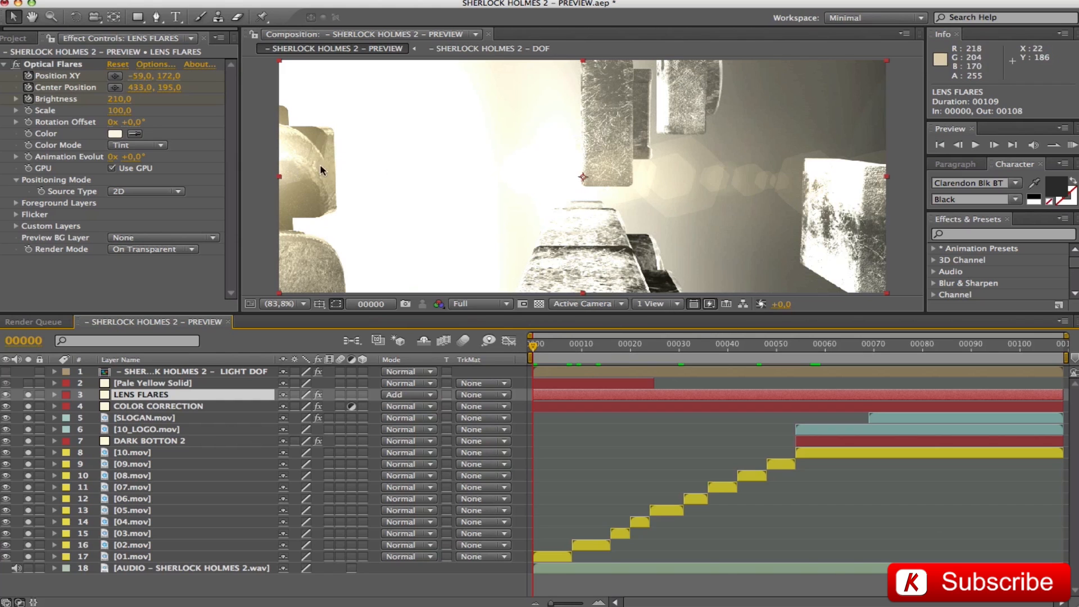
left_click_drag(573, 349, 591, 345)
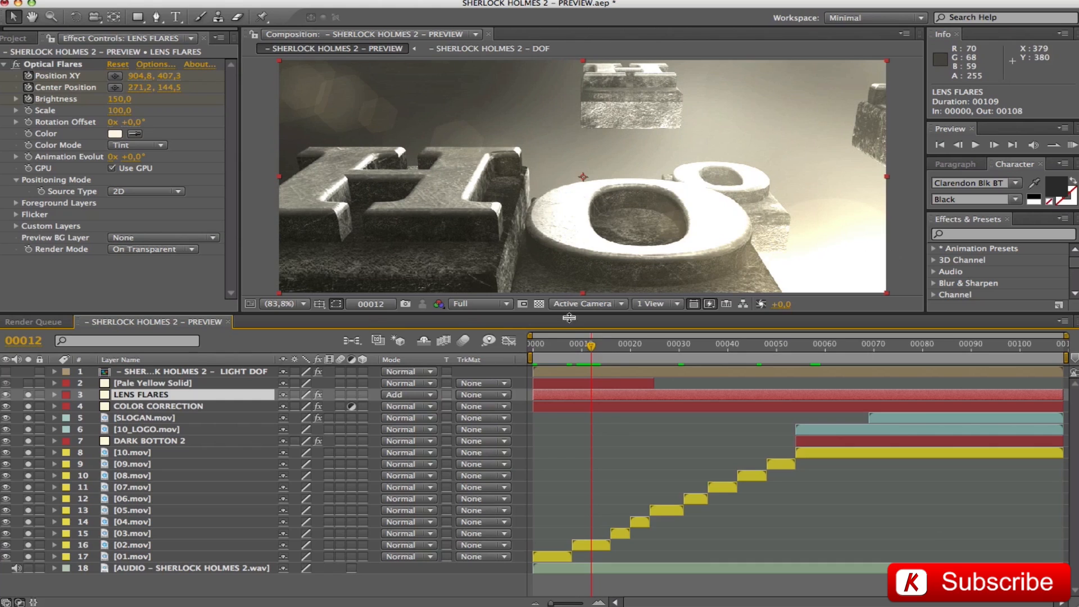
left_click(621, 349)
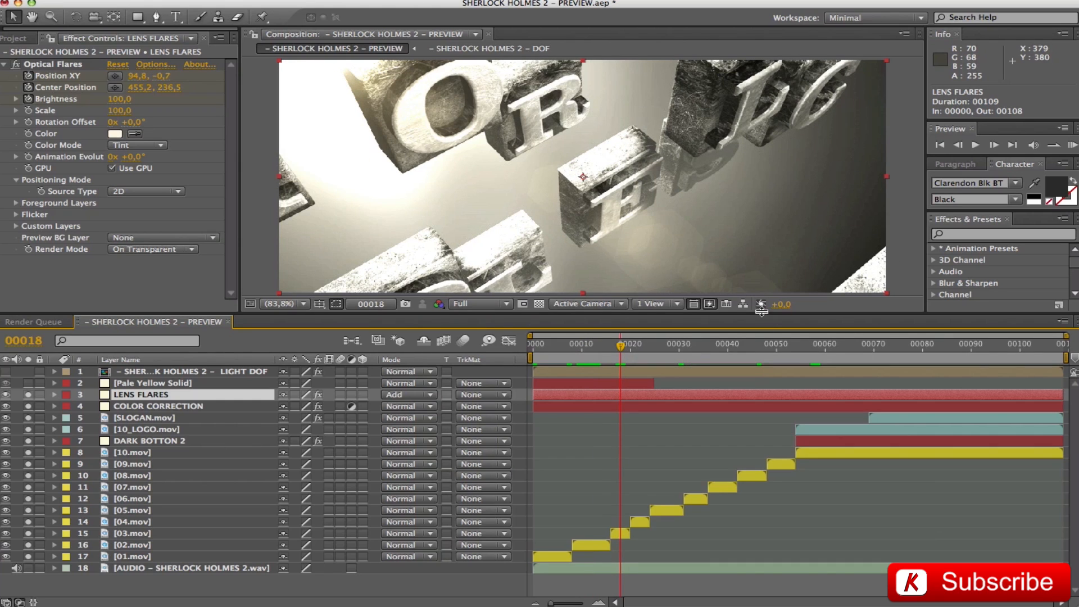
left_click(644, 346)
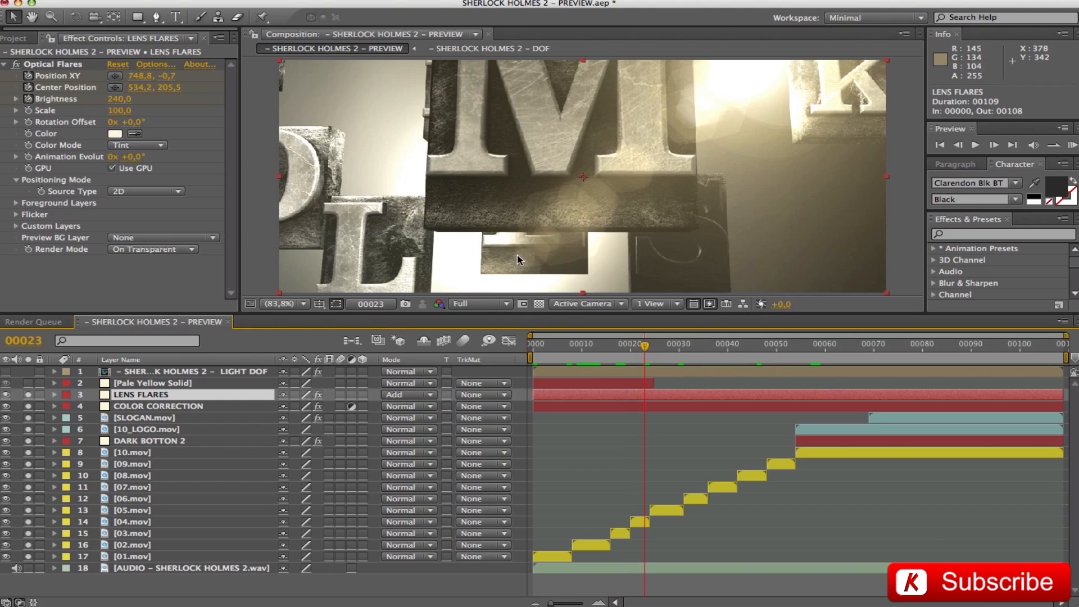
left_click(674, 348)
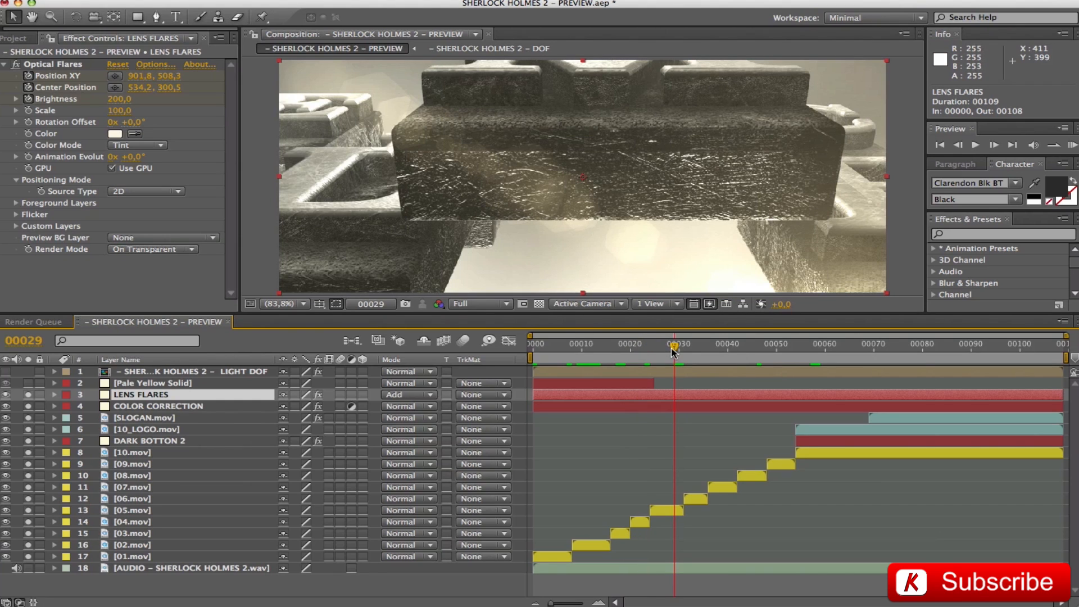
left_click(689, 348)
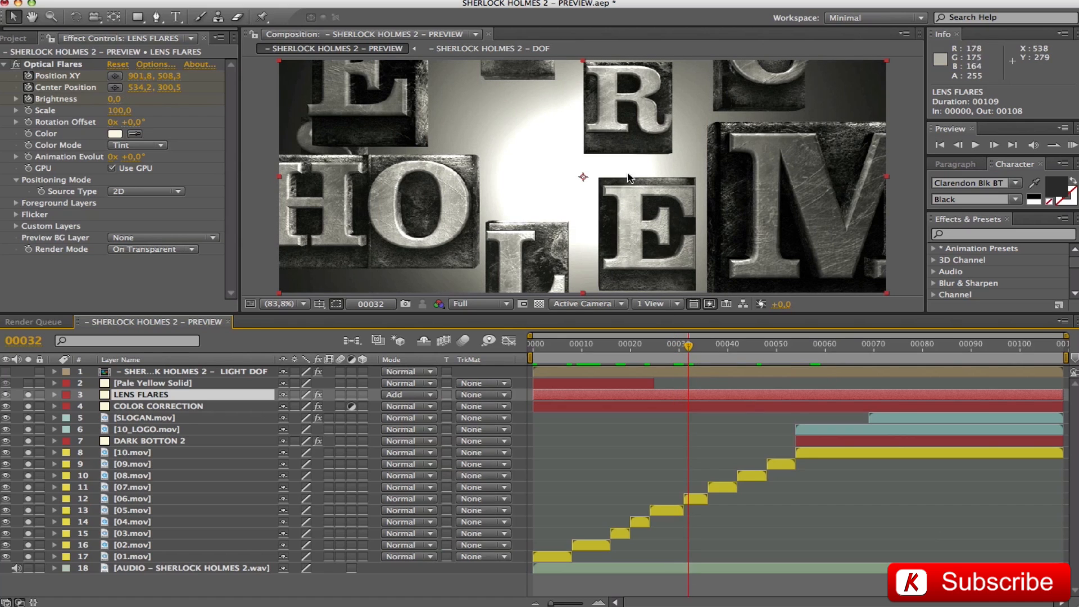
left_click(714, 351)
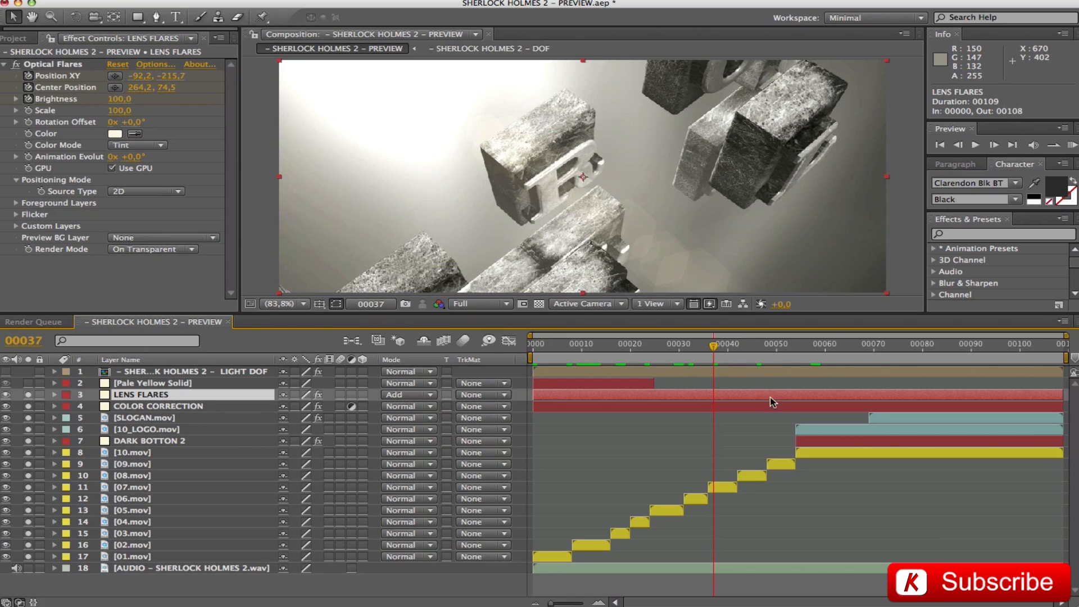
left_click(744, 349)
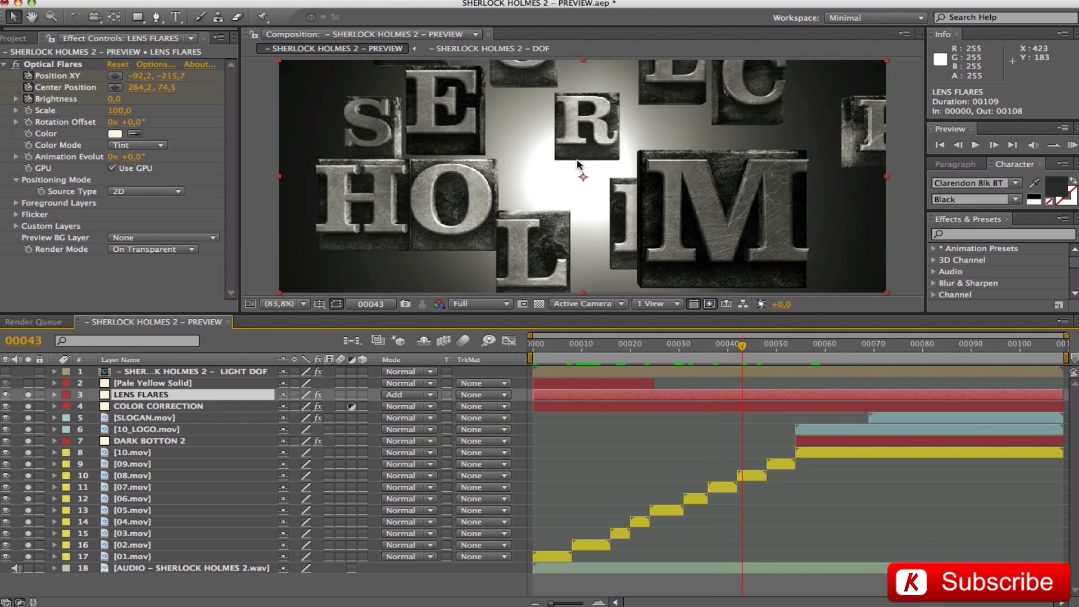
left_click(776, 345)
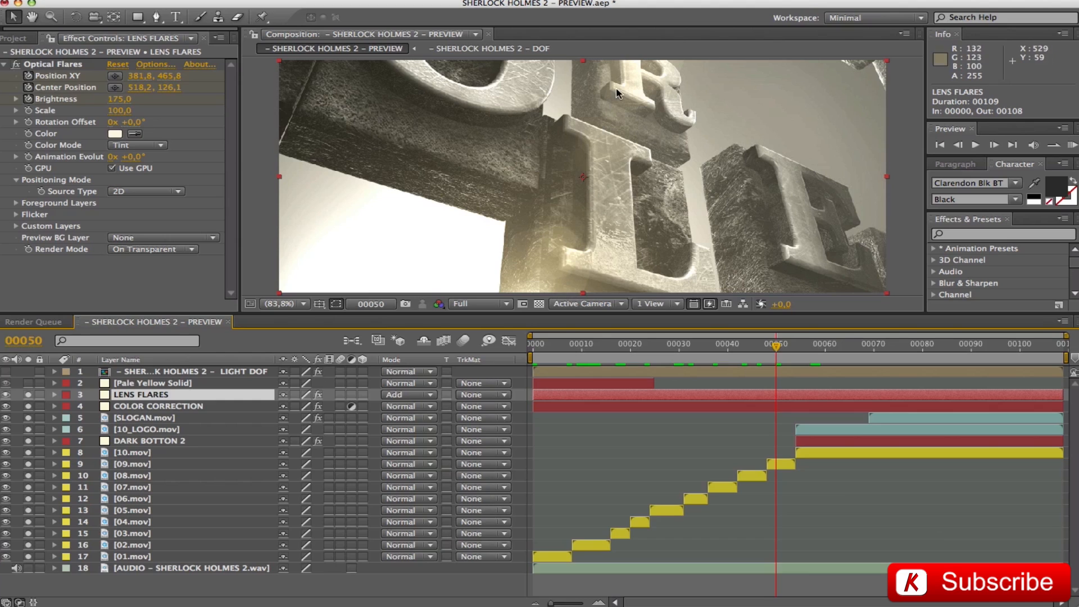
left_click(814, 362)
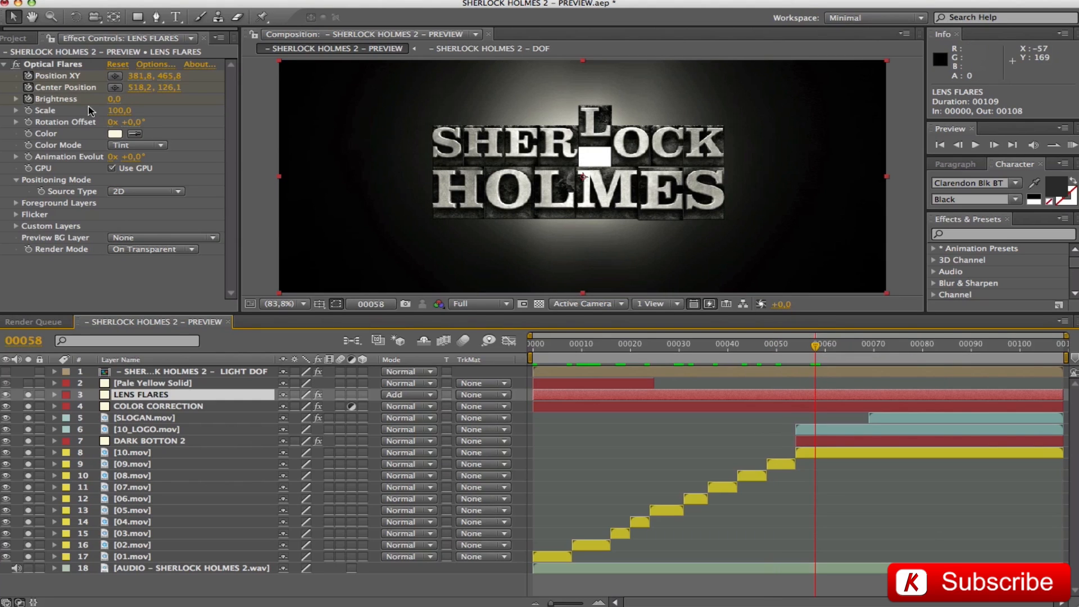
- Reveal the Optical Flares keyframes, solo only the LENS FLARES layer, and preview the flare animation from frame 9 to frame 49
key("u")
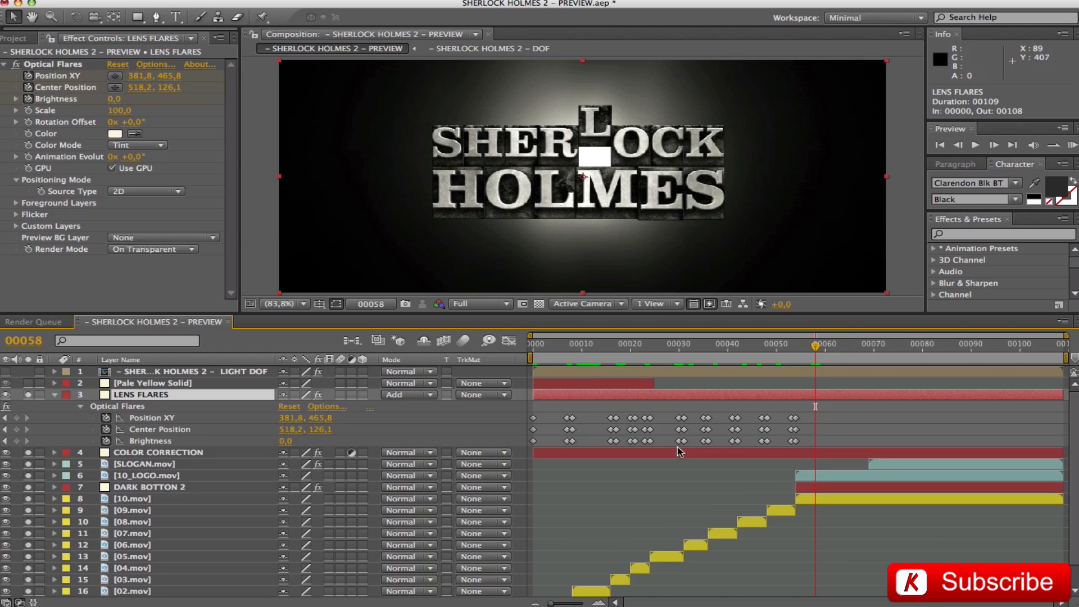
left_click_drag(809, 348, 576, 398)
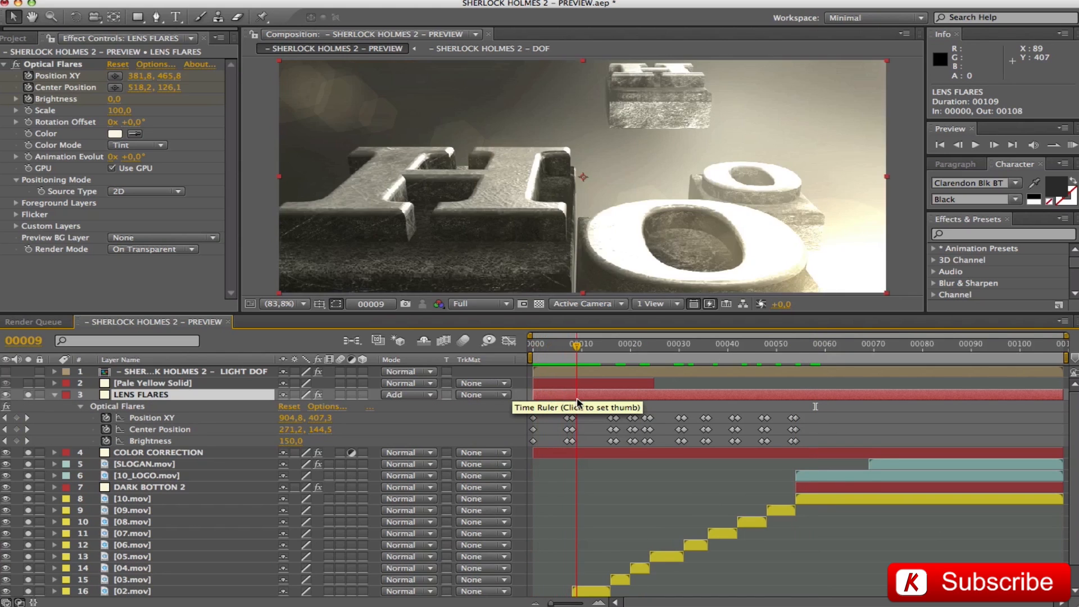
left_click(28, 395)
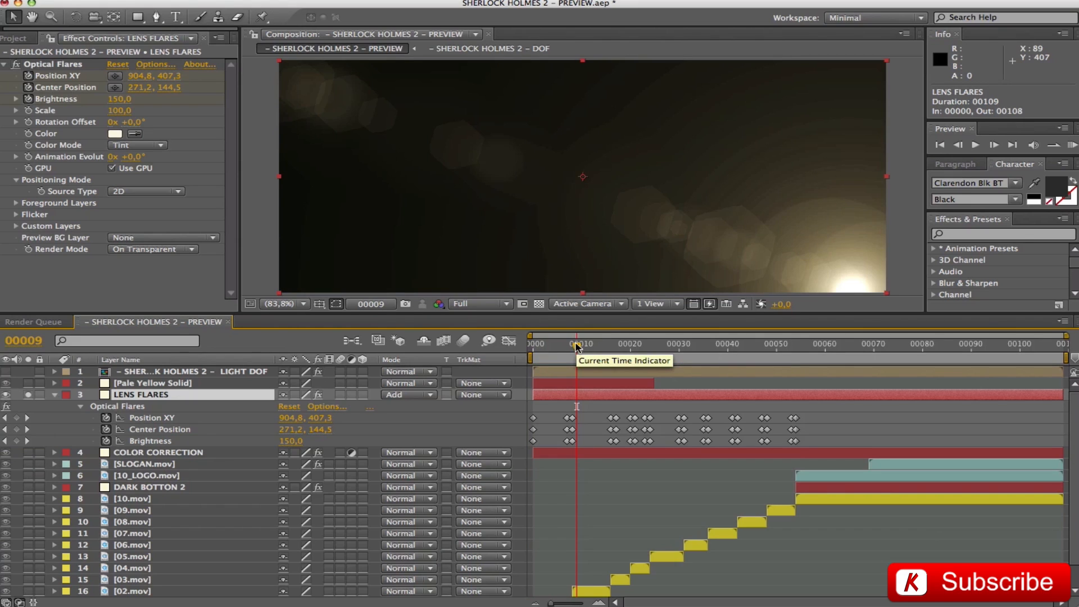
left_click_drag(577, 346, 772, 365)
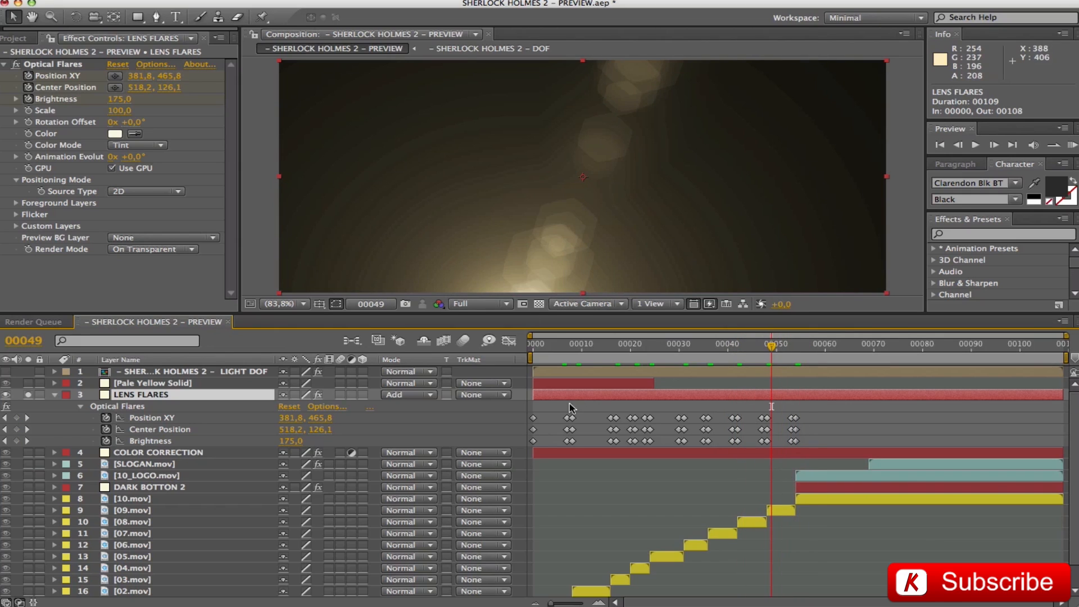
- Examine the object stack and global parameters in the LENS FLARES layer's Optical Flares options, and collapse the layer's properties
left_click(147, 64)
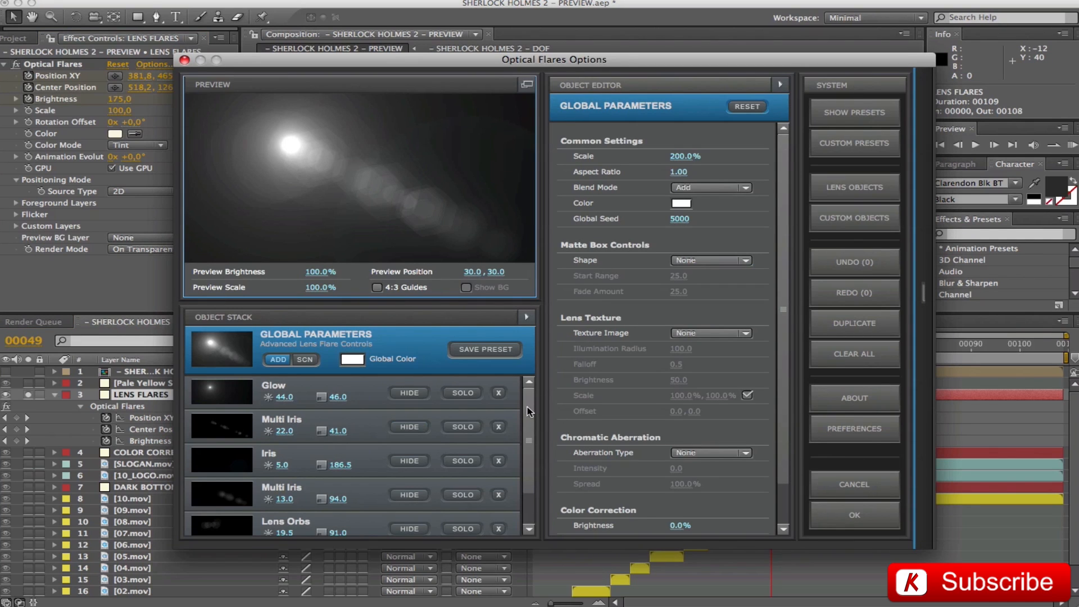
scroll(515, 474, "down", 1)
scroll(521, 427, "up", 1)
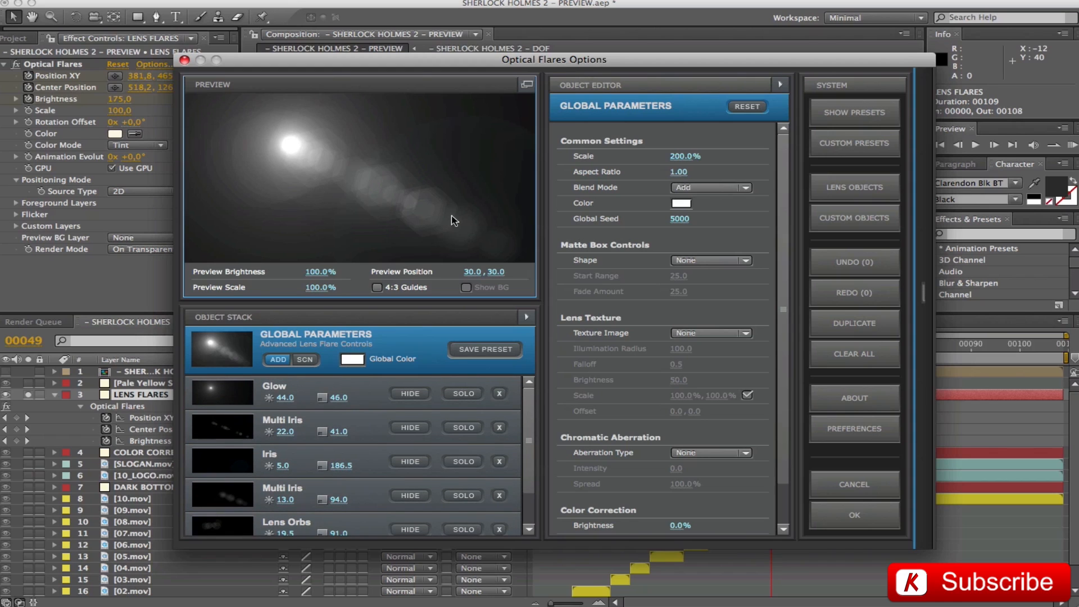
left_click(847, 515)
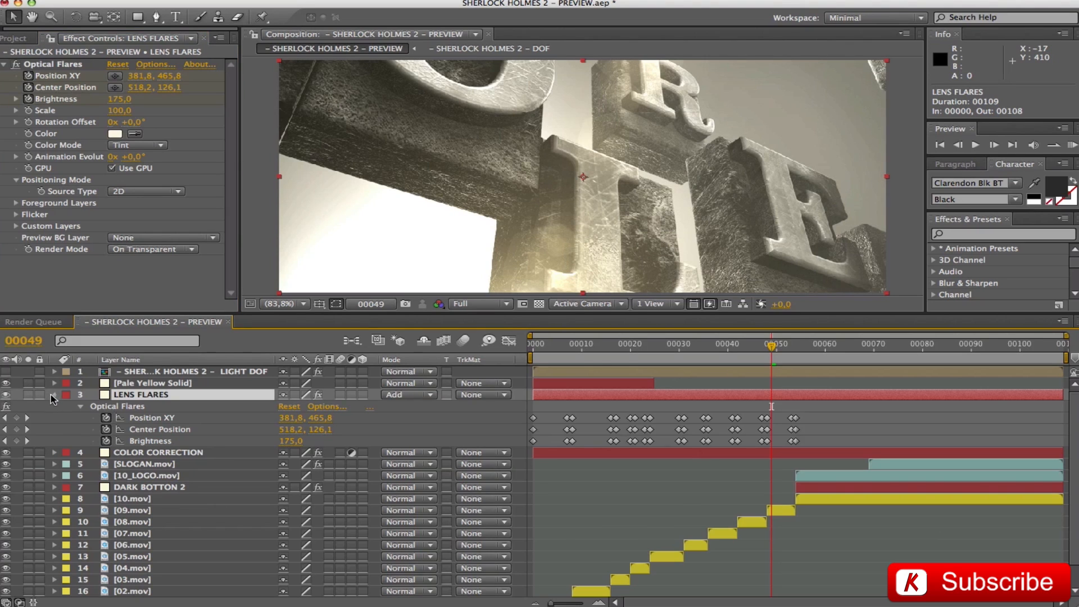
left_click(54, 394)
- Review the Pale Yellow Solid layer's Opacity keyframes from frame 0 to frame 25
left_click(147, 384)
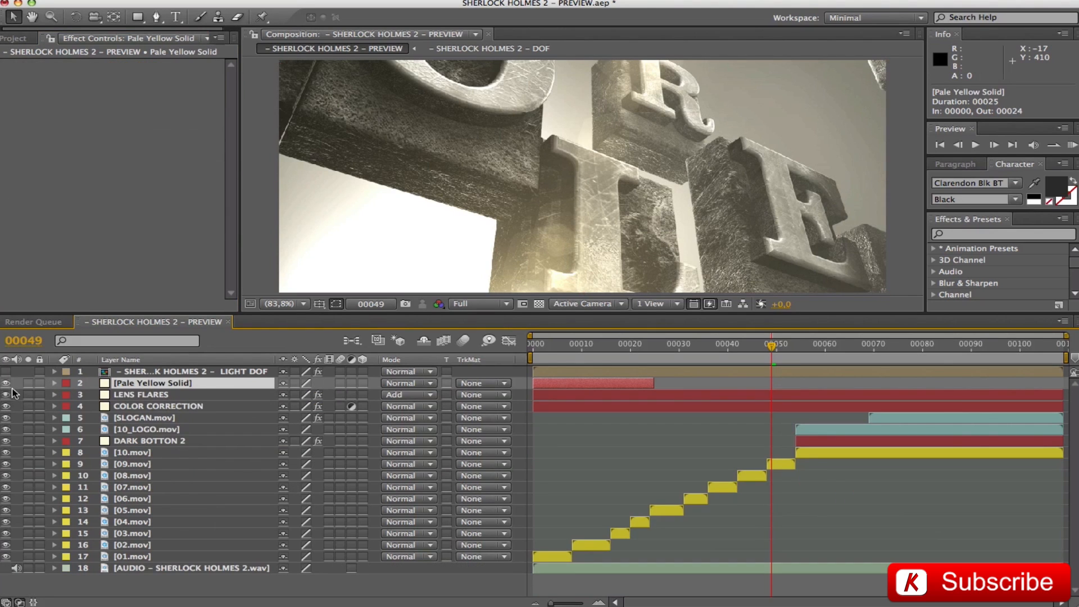
key("Home")
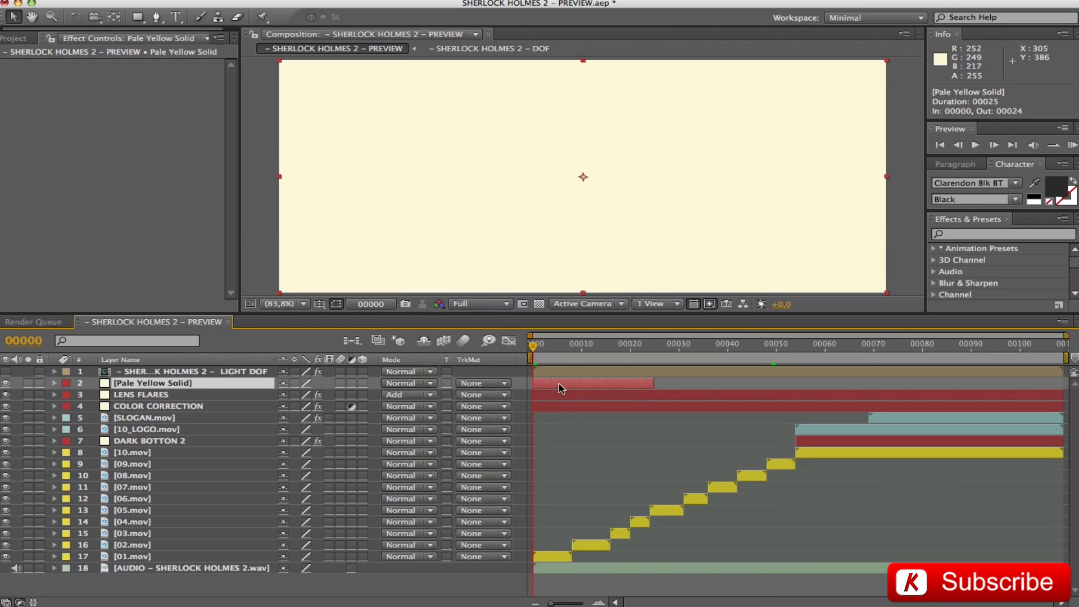
key("t")
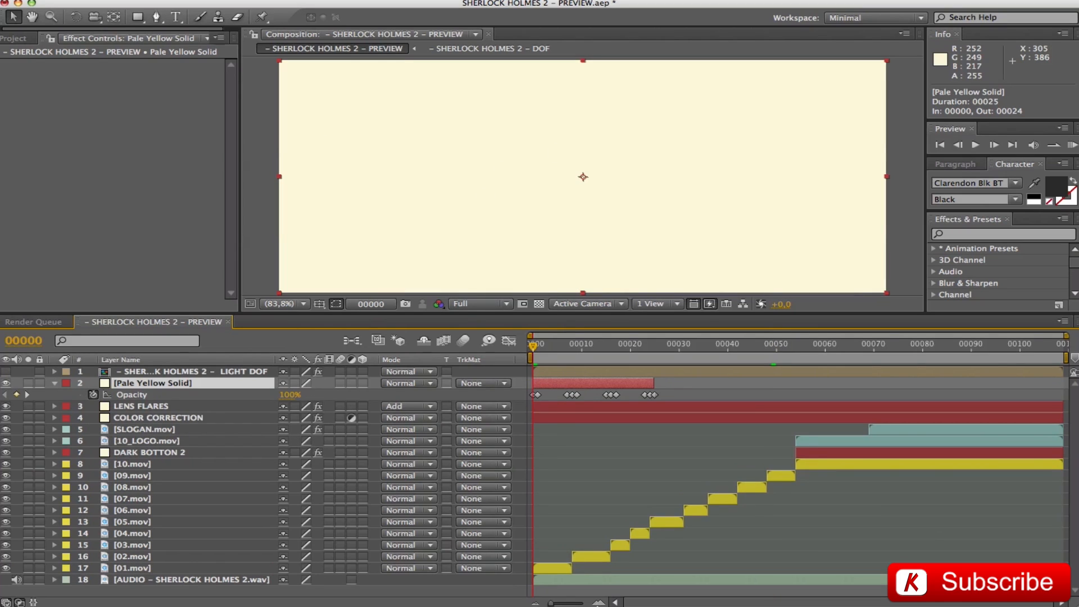
left_click(599, 603)
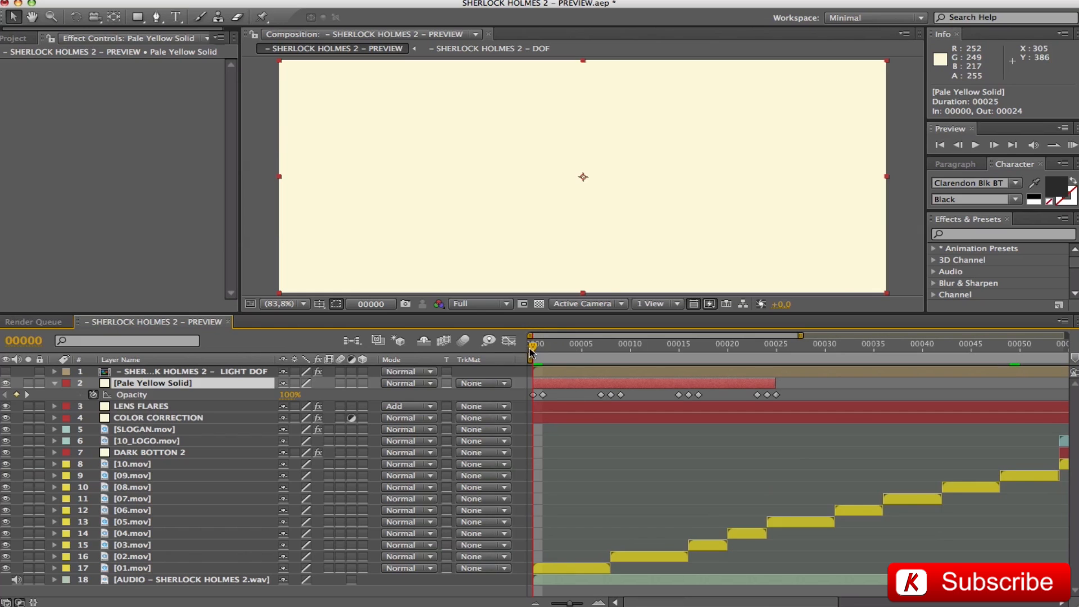
left_click_drag(538, 351, 543, 349)
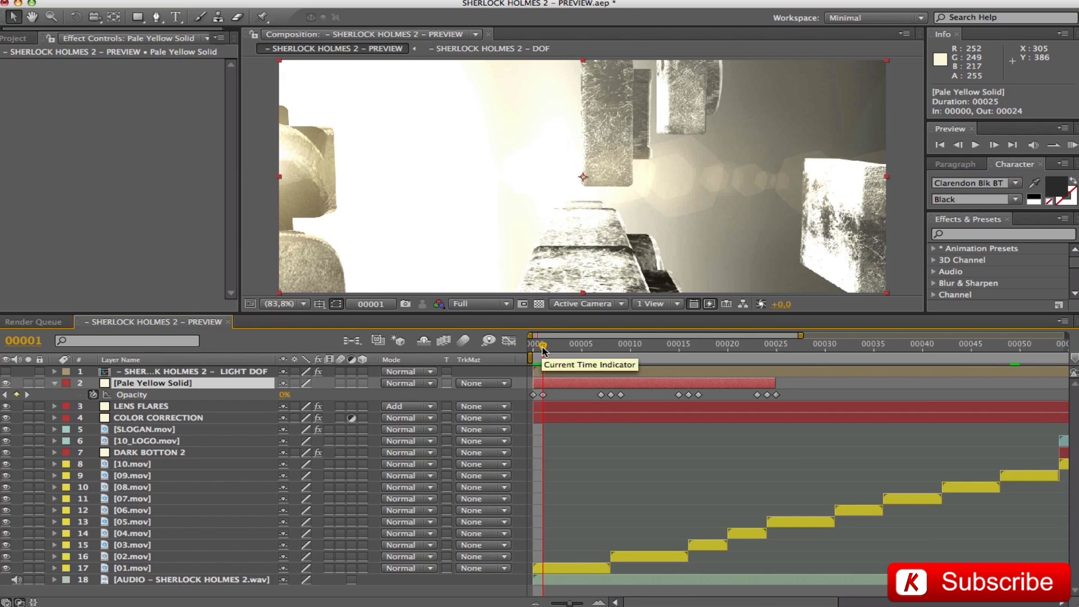
left_click_drag(601, 352, 774, 373)
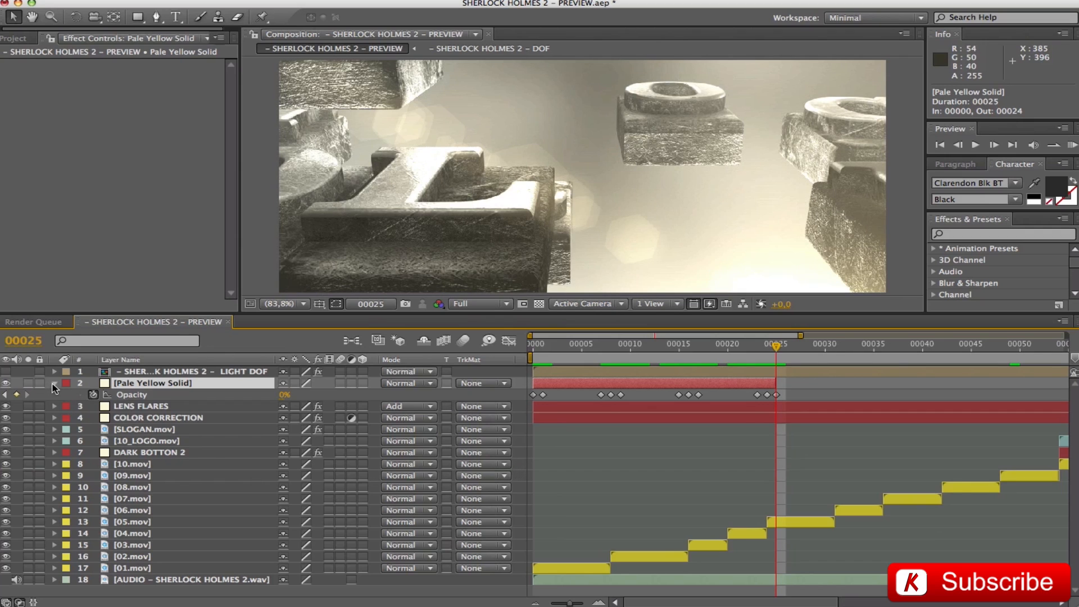
left_click(54, 383)
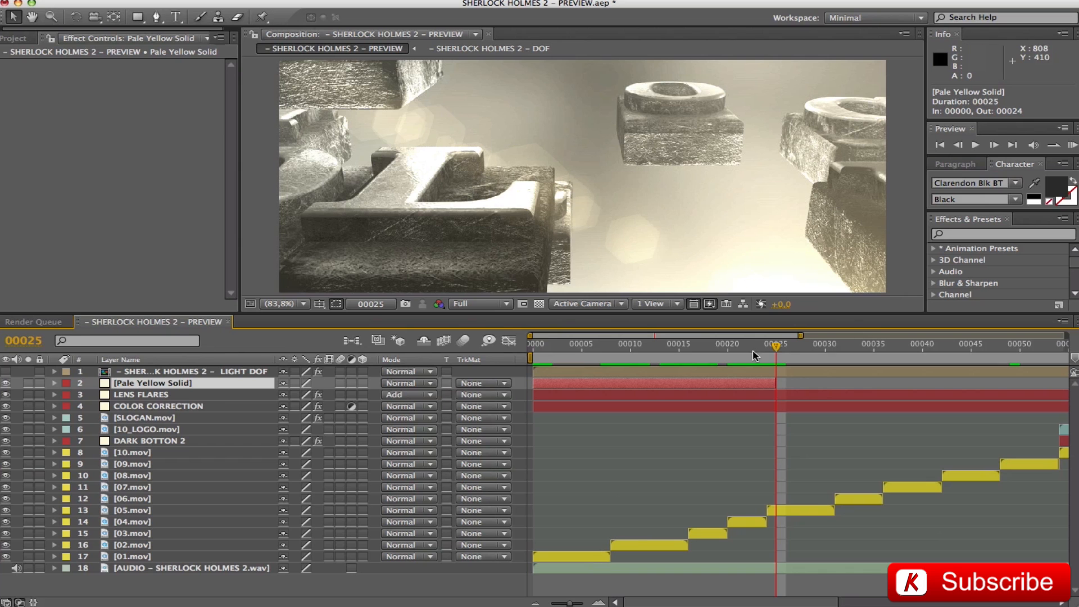
- Make the LIGHT DOF layer visible at frame 47 and hide its mask outline
left_click_drag(779, 348, 991, 349)
left_click_drag(572, 600, 552, 602)
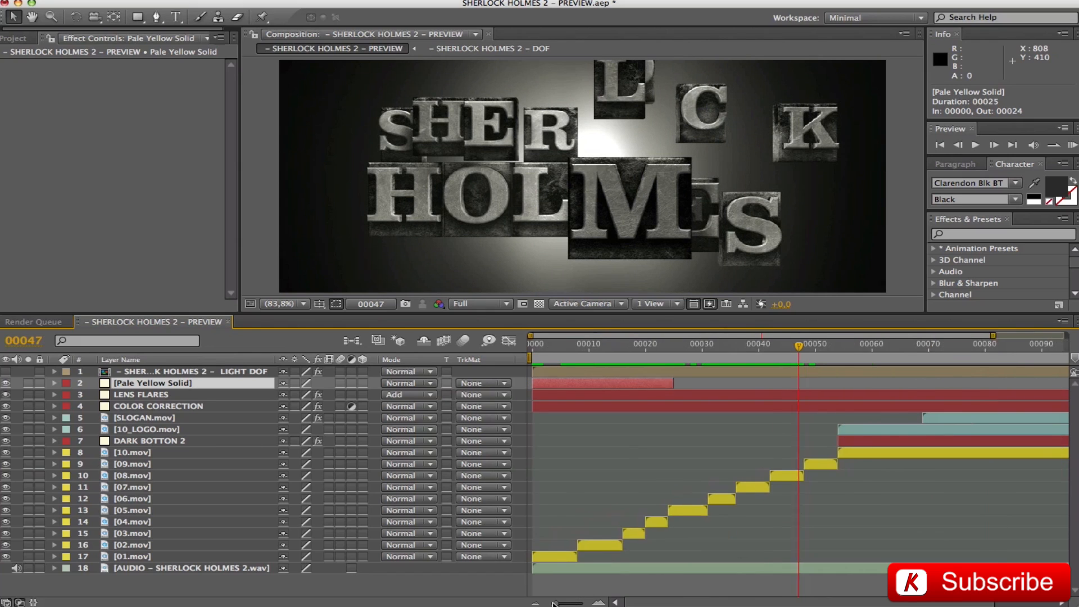
left_click(135, 372)
left_click(5, 372)
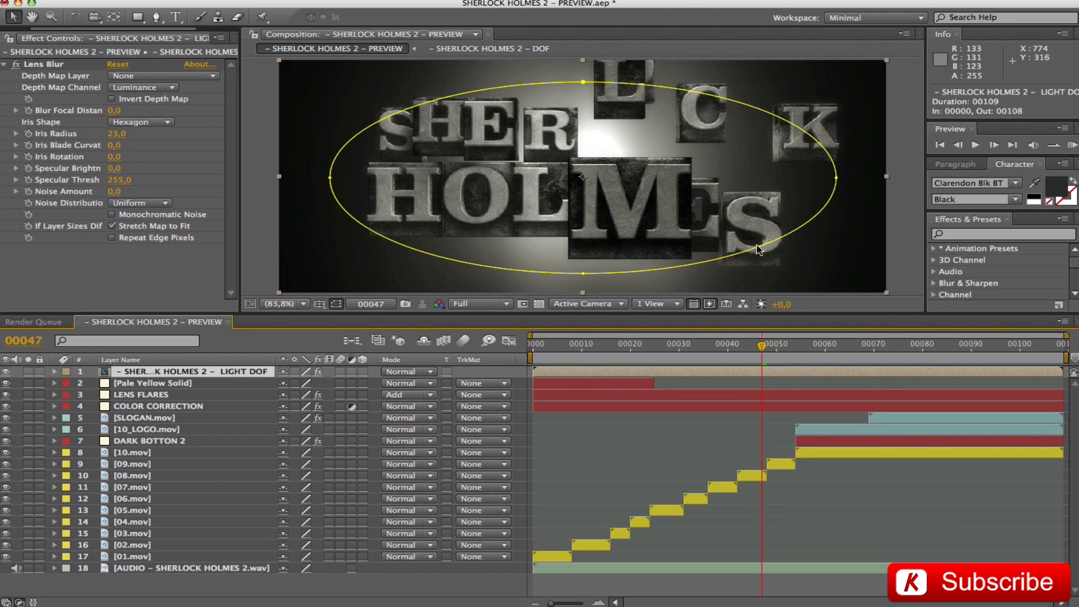
key("super+shift+h")
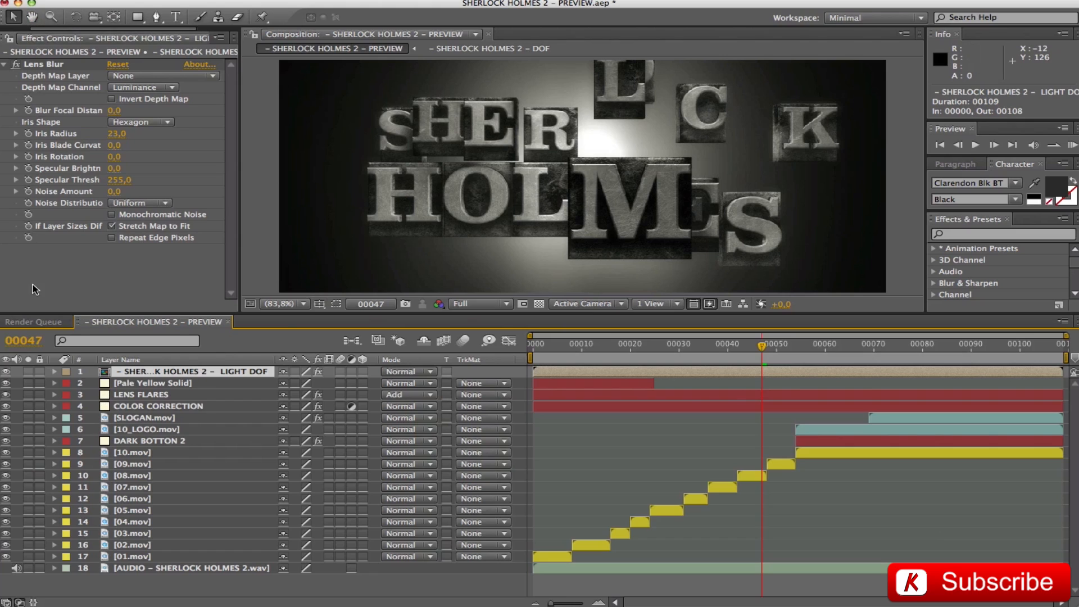
- Check the project's compositions and the LIGHT DOF layer's Lens Blur settings, and show the layer's mask outline again
left_click_drag(147, 29, 64, 28)
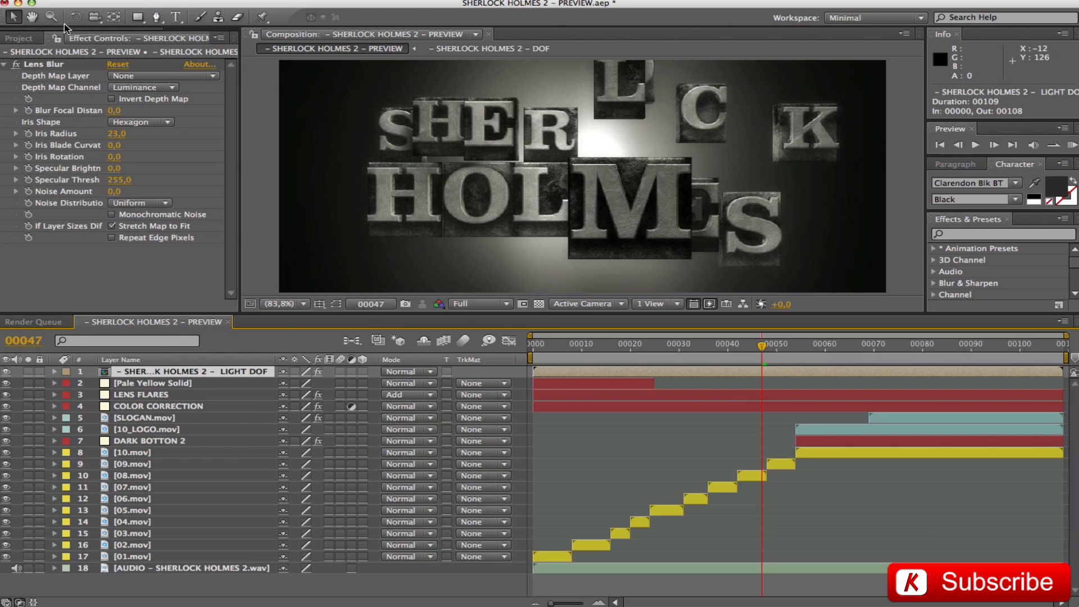
left_click(20, 38)
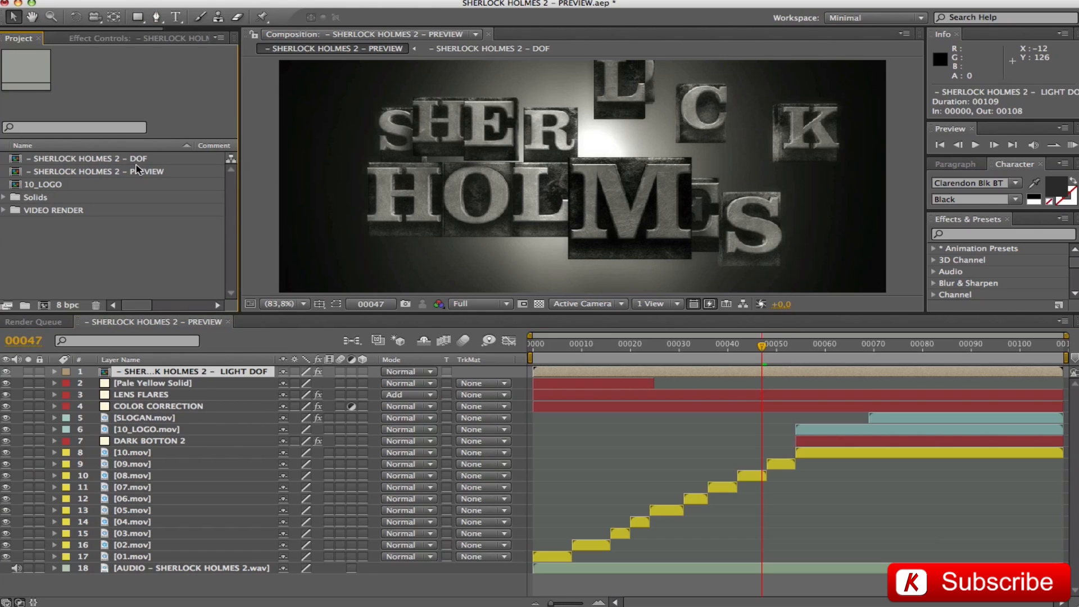
left_click(144, 373)
left_click(96, 38)
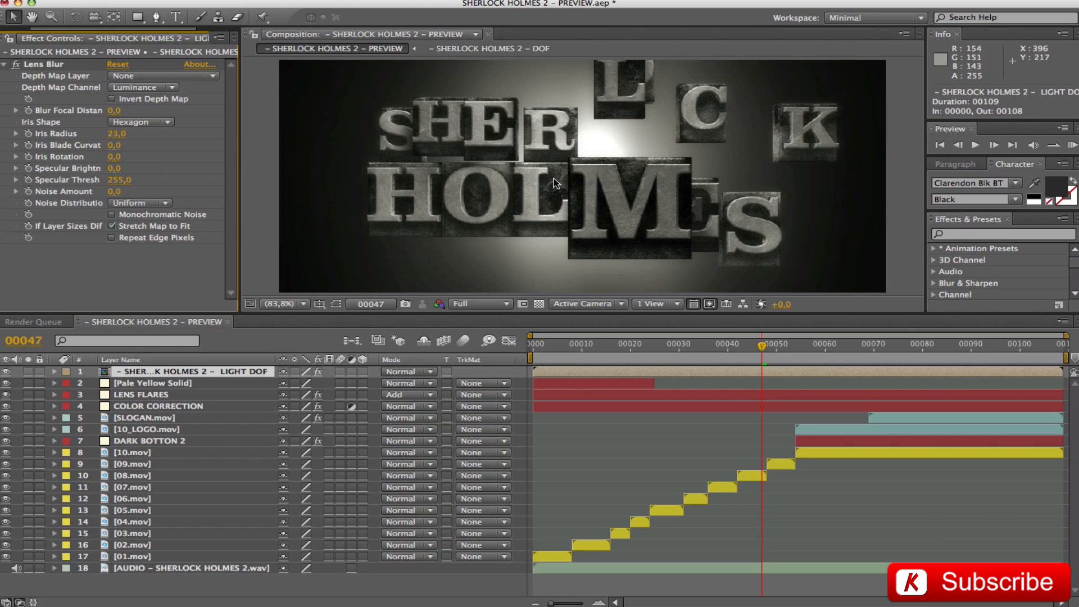
key("super+shift+h")
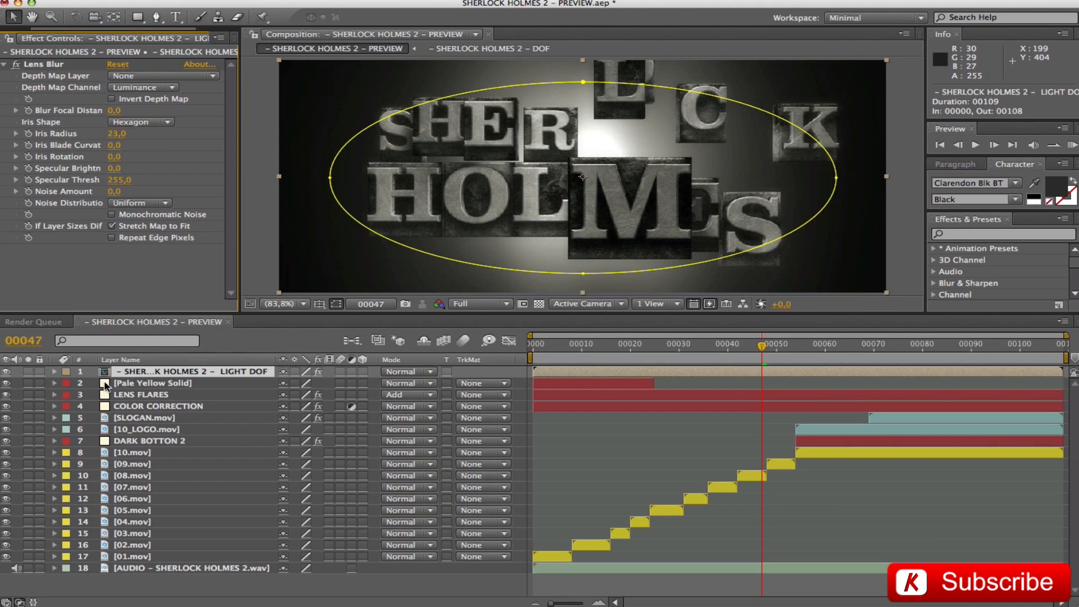
- Reveal the LIGHT DOF layer's mask and compare the blur with Mask 1's inversion off and on
key("m")
left_click(333, 384)
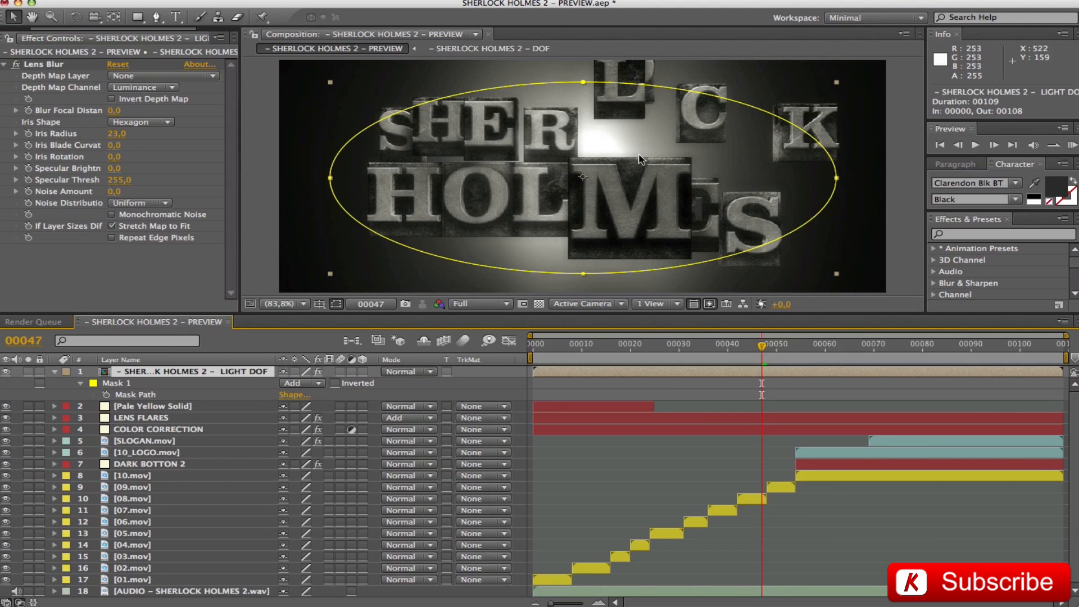
left_click(335, 384)
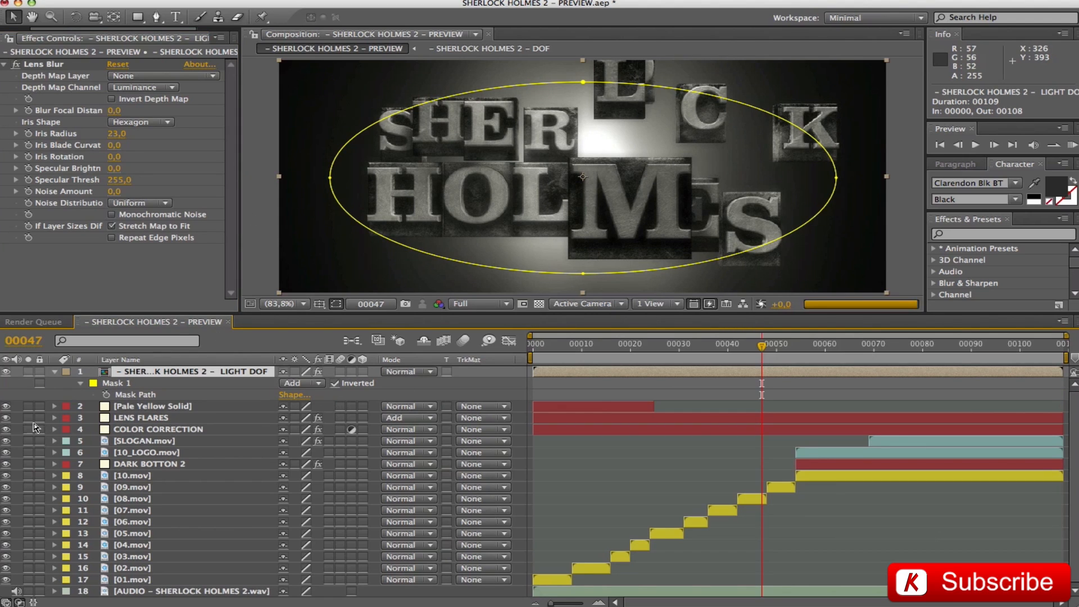
- Set the feather of the LIGHT DOF layer's Mask 1 to 200 pixels and hide the mask outline
left_click(110, 383)
key("f")
left_click(304, 395)
type("200")
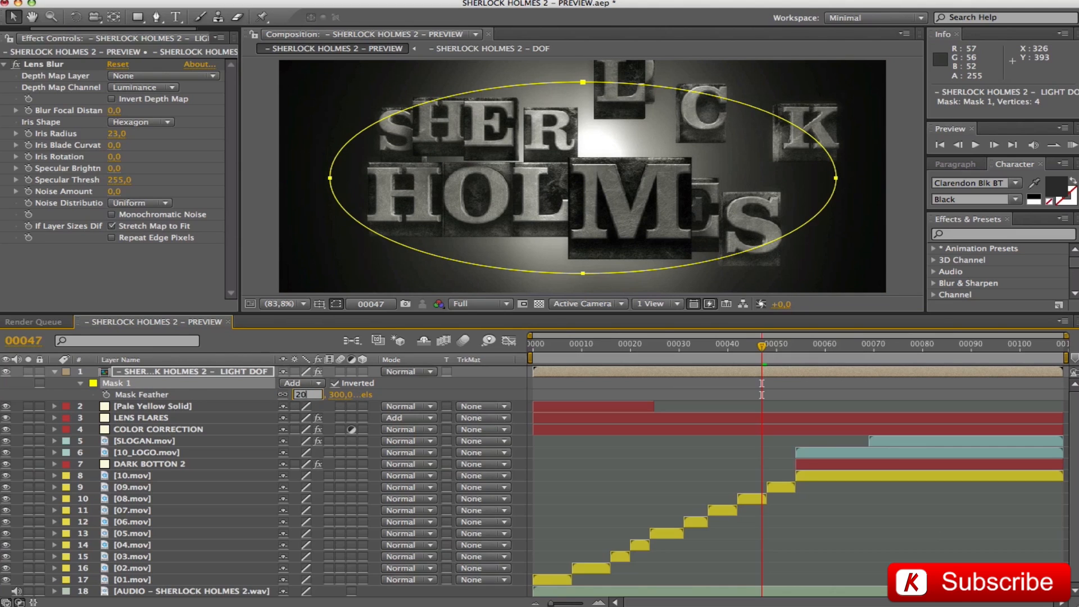
key("Return")
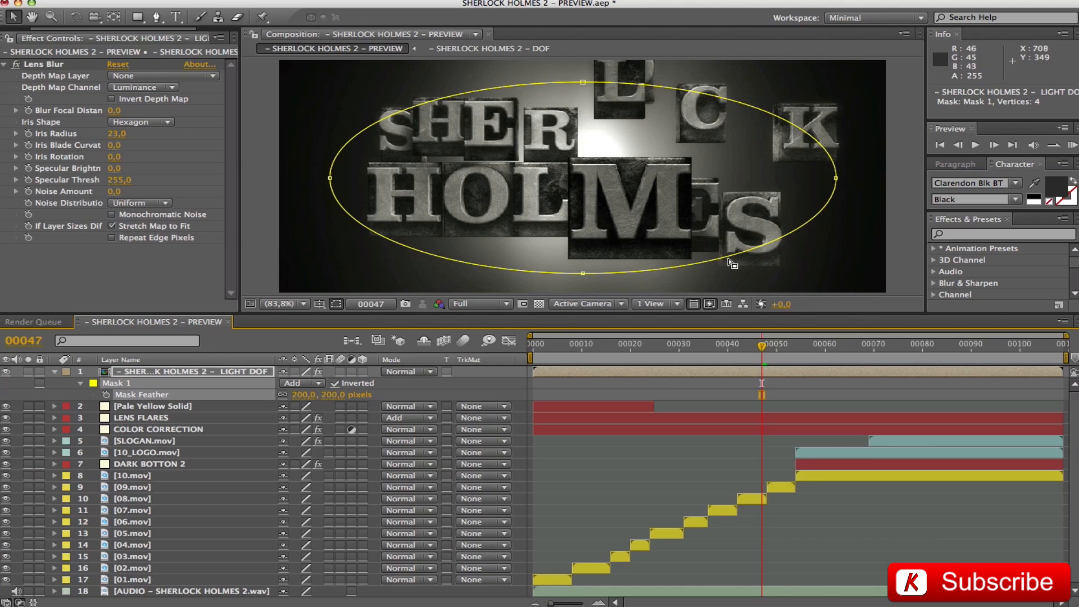
key("super+shift+h")
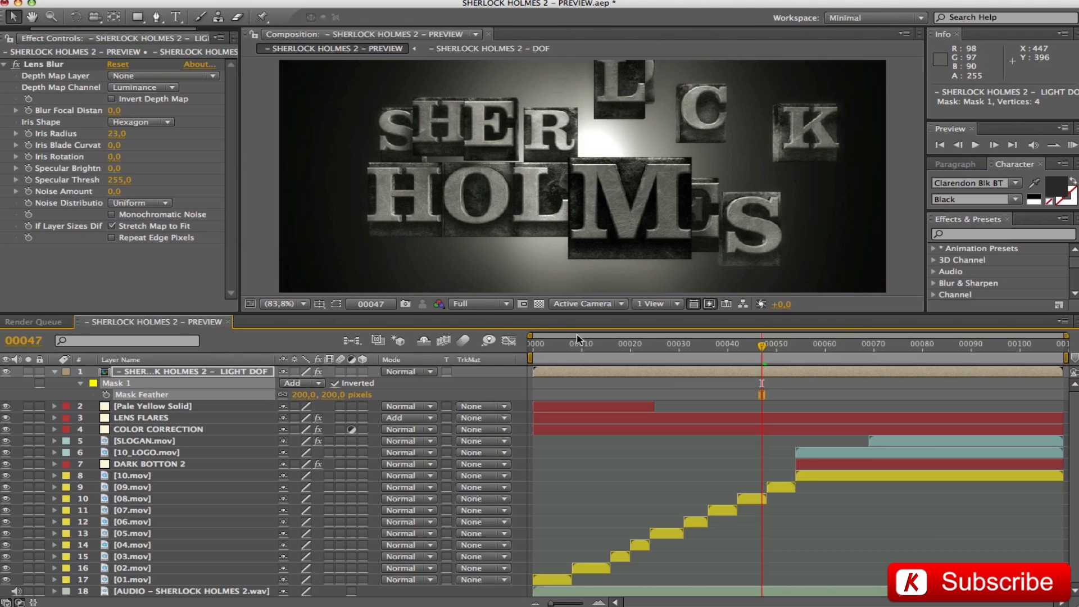
- Split the LIGHT DOF layer at frame 54 and delete the part after that frame
left_click(661, 357)
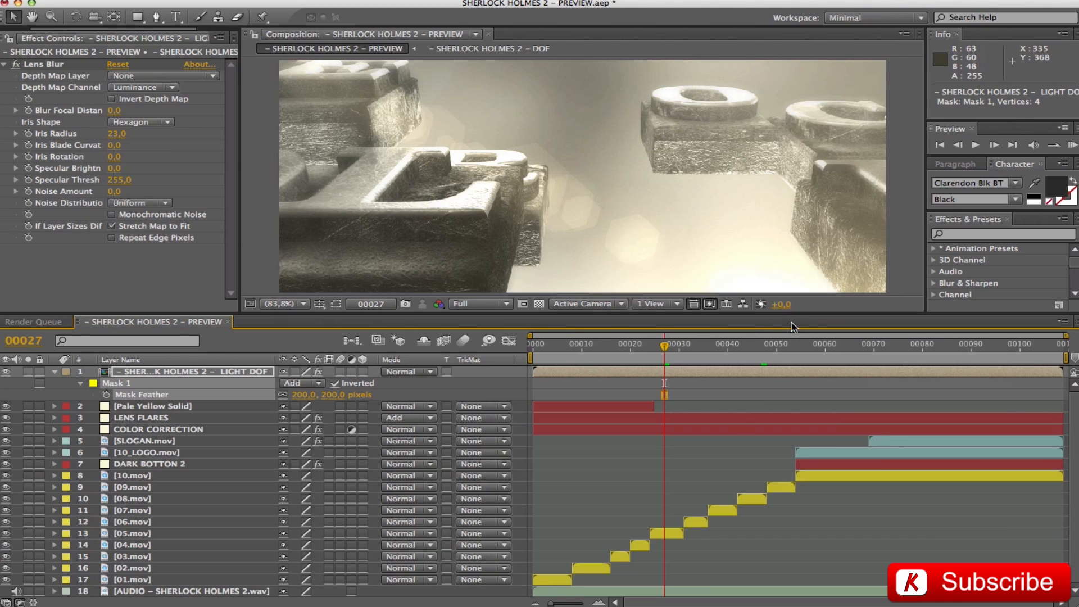
left_click_drag(773, 359, 794, 351)
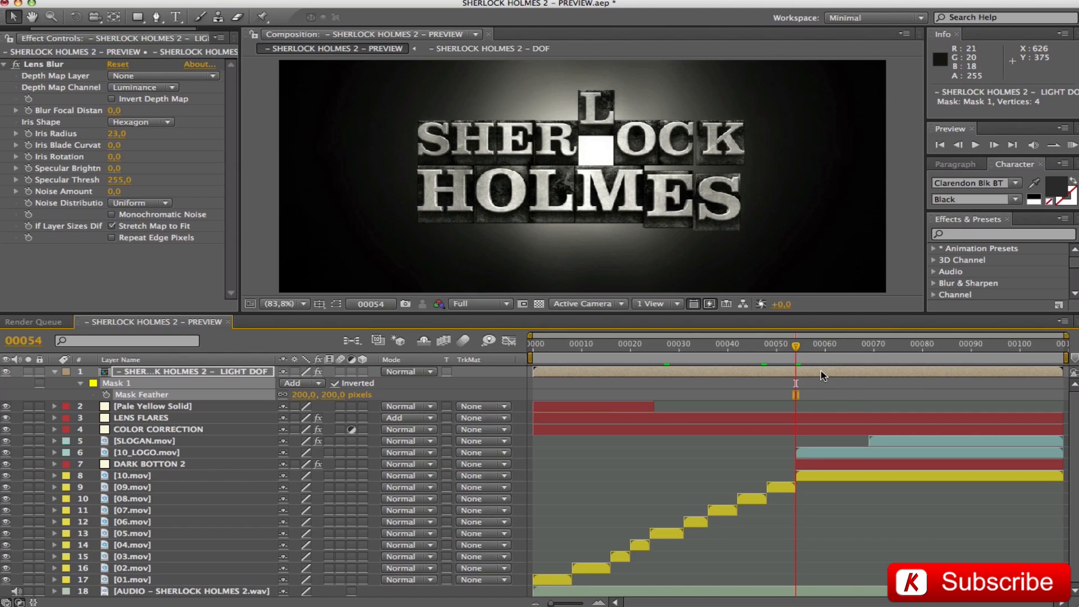
key("super+shift+d")
key("Delete")
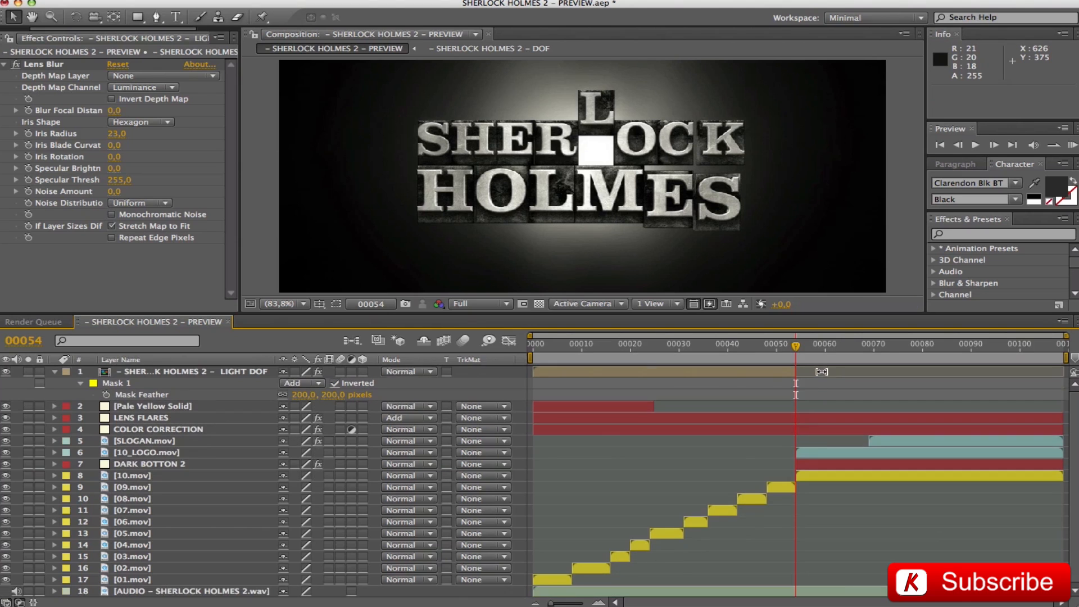
- Review the logo's final animation up to frame 83 and select the AUDIO – SHERLOCK HOLMES 2.wav layer in an enlarged timeline
mouse_move(795, 345)
left_mouse_down()
mouse_move(780, 347)
mouse_move(812, 348)
left_mouse_up()
key("space")
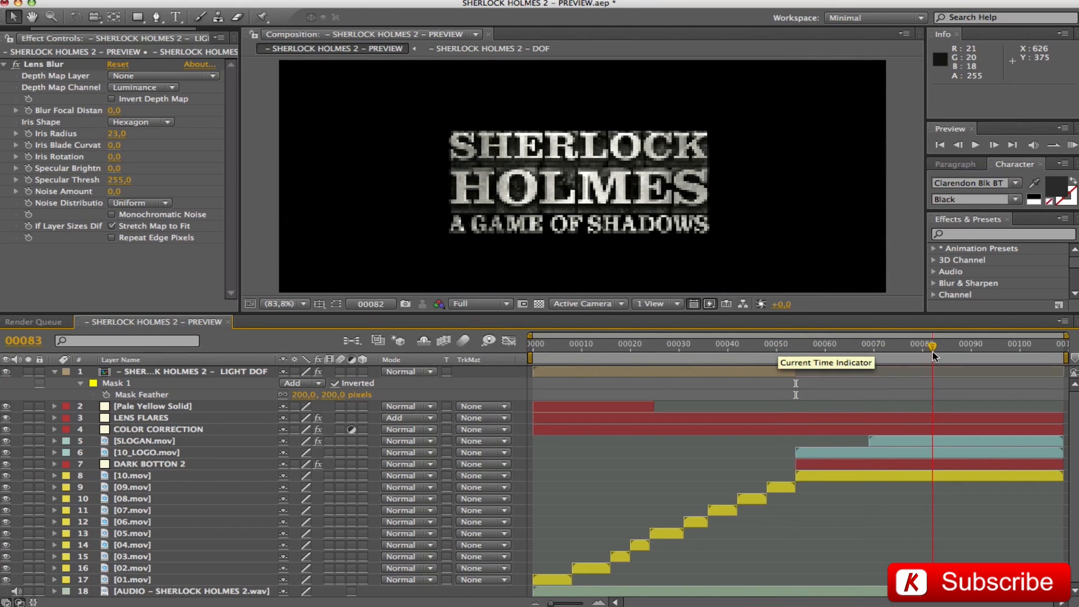
left_click(4, 66)
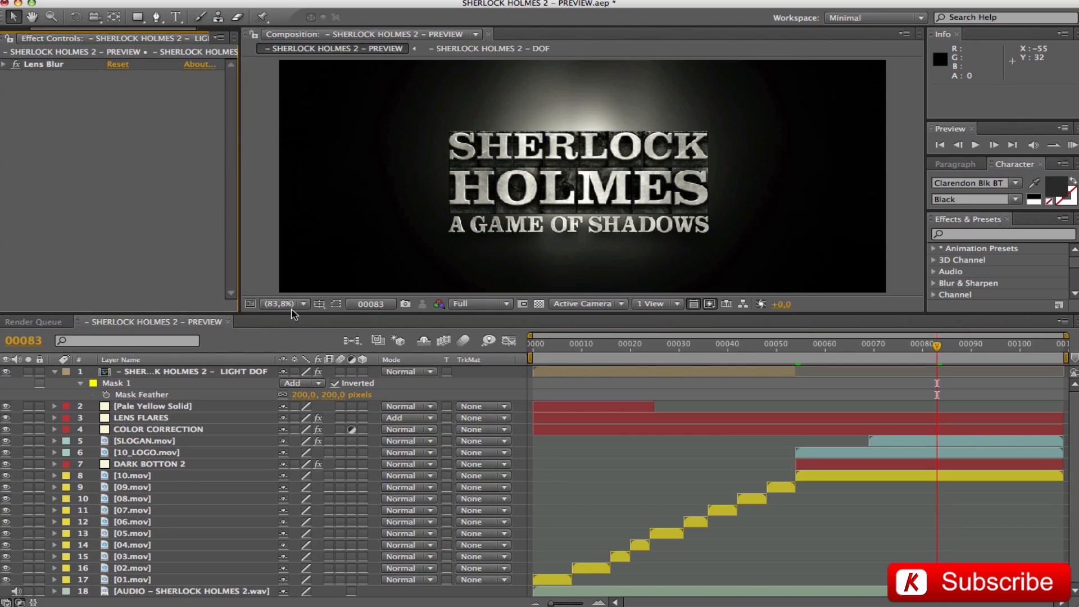
left_click_drag(290, 313, 290, 243)
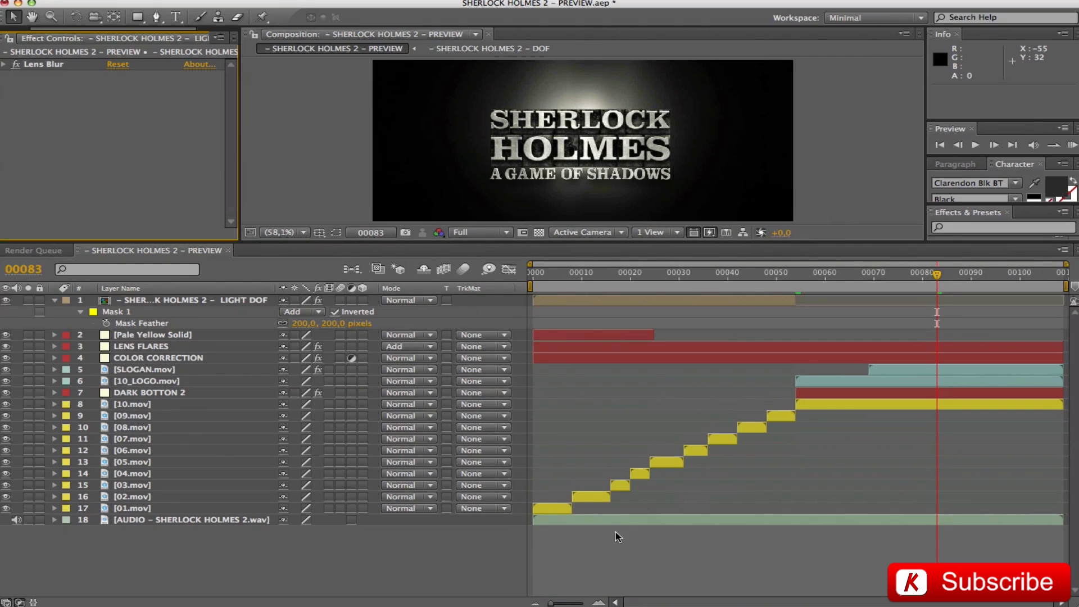
left_click(627, 524)
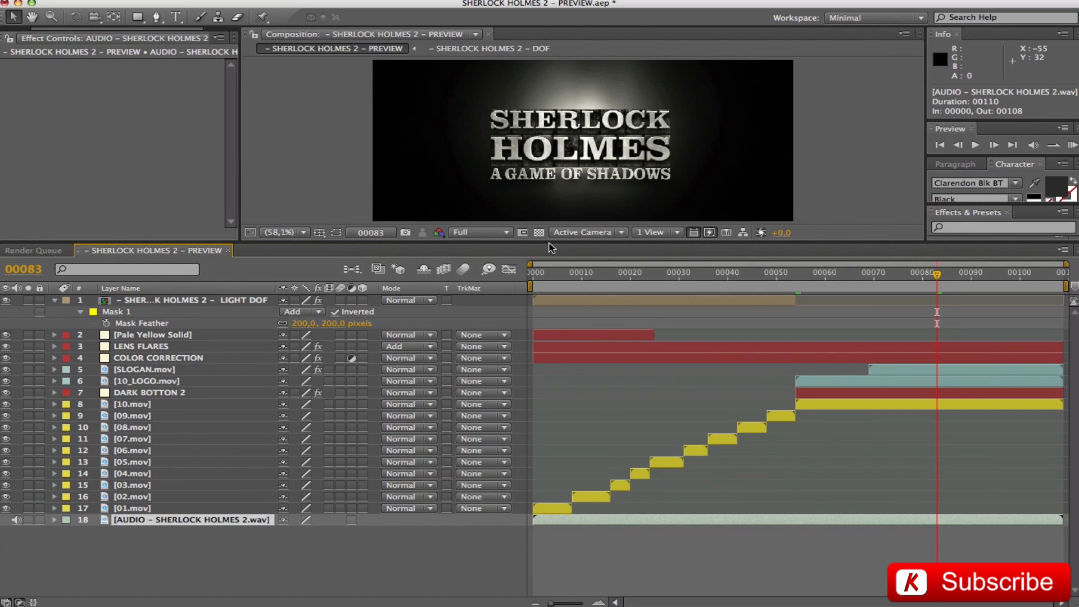
- Switch to the SHERLOCK HOLMES 2 – PREVIEW.mov player window, play the rendered movie and scrub back to an early shot
key("super+m")
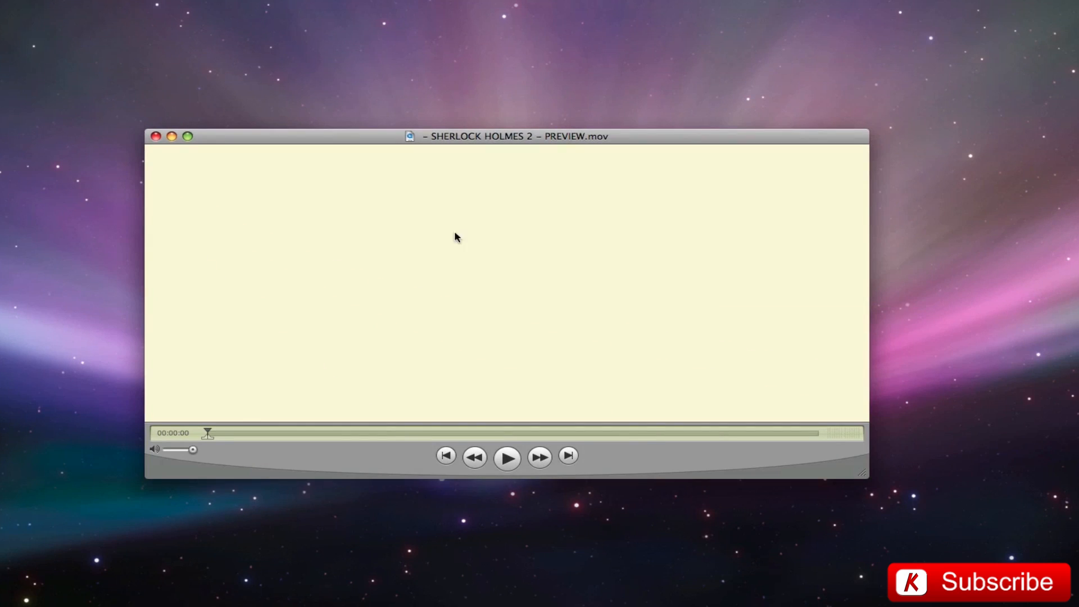
key("space")
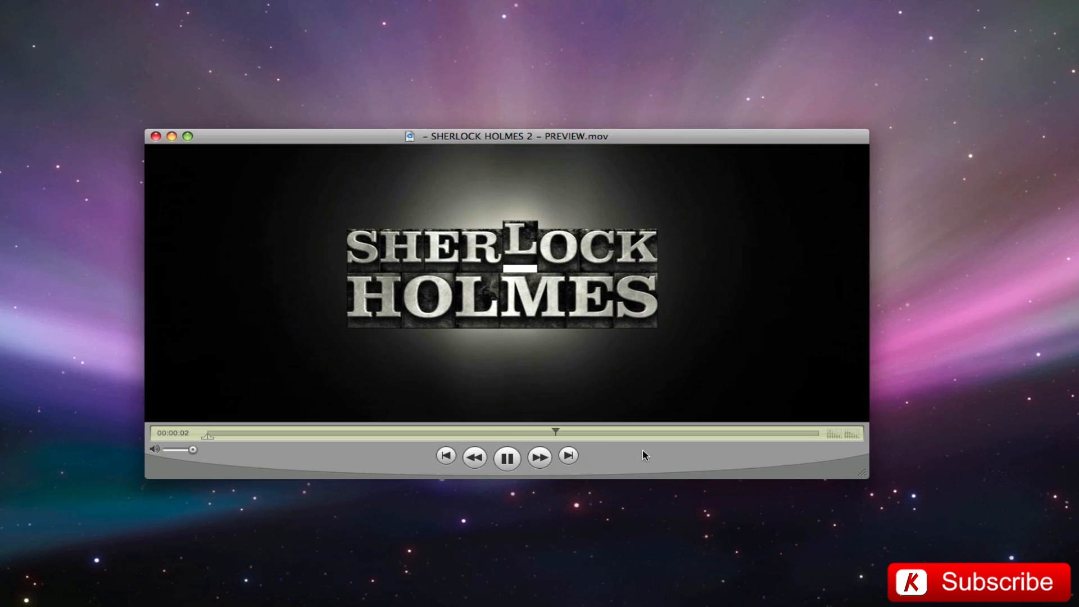
key("space")
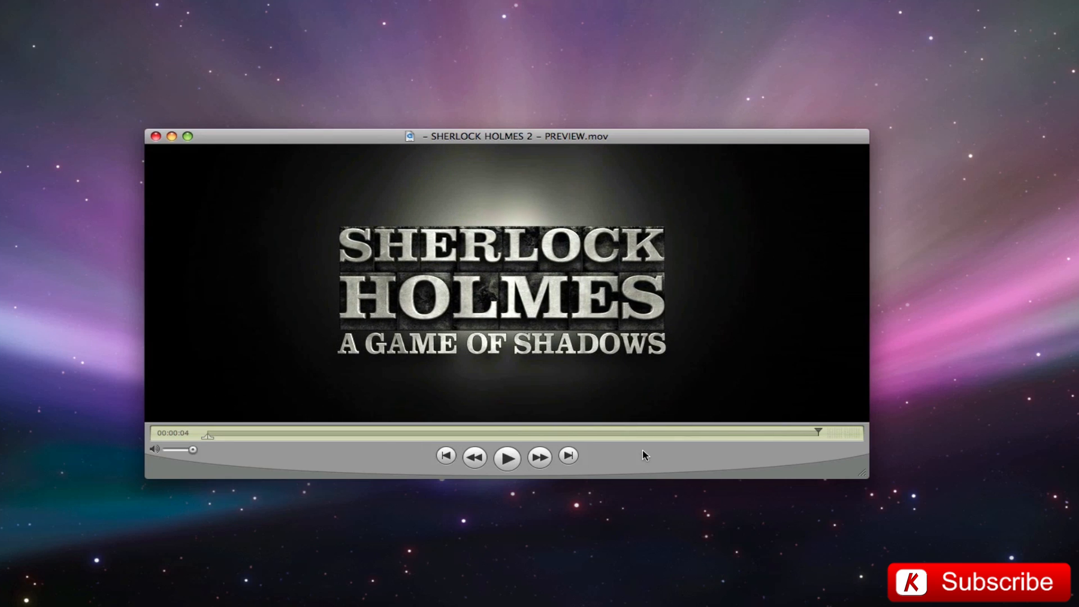
left_click_drag(777, 435, 335, 432)
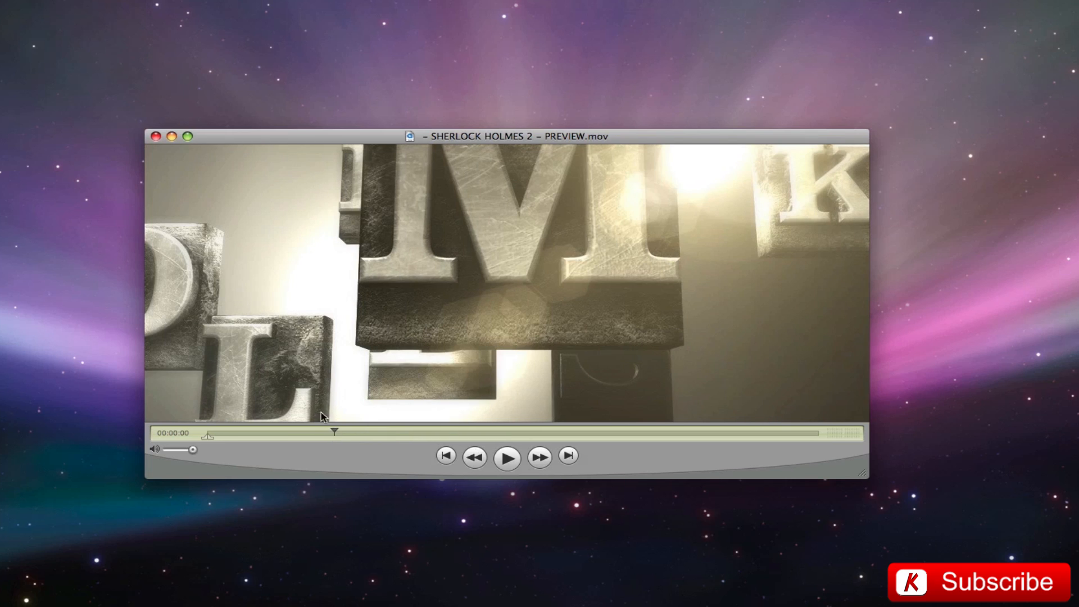